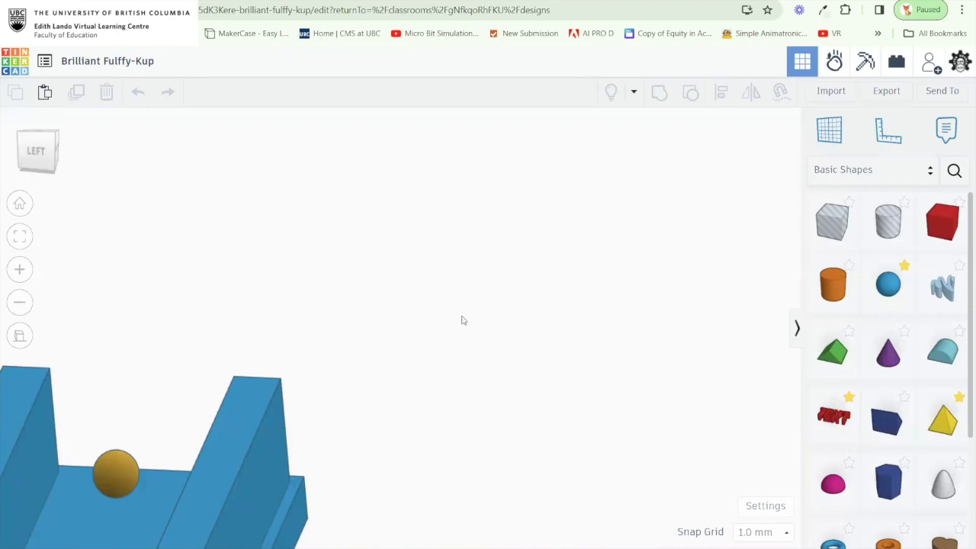
Examine the grouped yellow game board, its walls and its ramps from several sides.
{"action": "left_click_drag", "start_coordinate": [460, 361], "coordinate": [668, 273]}
{"action": "left_click", "coordinate": [342, 415]}
{"action": "key", "text": "f"}
{"action": "left_click_drag", "start_coordinate": [305, 372], "coordinate": [445, 355]}
{"action": "scroll", "coordinate": [445, 354], "scroll_direction": "up", "scroll_amount": 2}
{"action": "scroll", "coordinate": [455, 340], "scroll_direction": "up", "scroll_amount": 3}
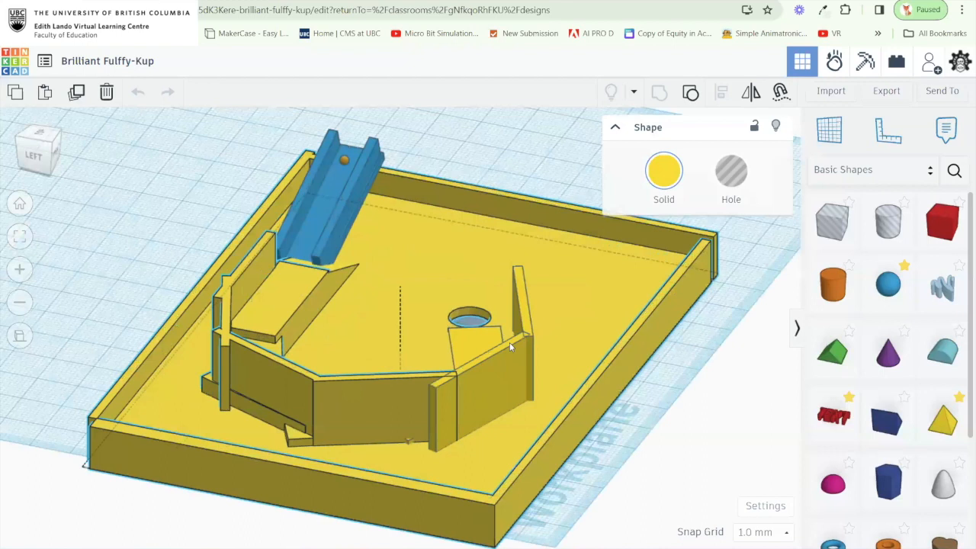
{"action": "left_click_drag", "start_coordinate": [509, 342], "coordinate": [274, 362]}
{"action": "left_click_drag", "start_coordinate": [446, 364], "coordinate": [455, 304]}
{"action": "scroll", "coordinate": [455, 304], "scroll_direction": "up", "scroll_amount": 3}
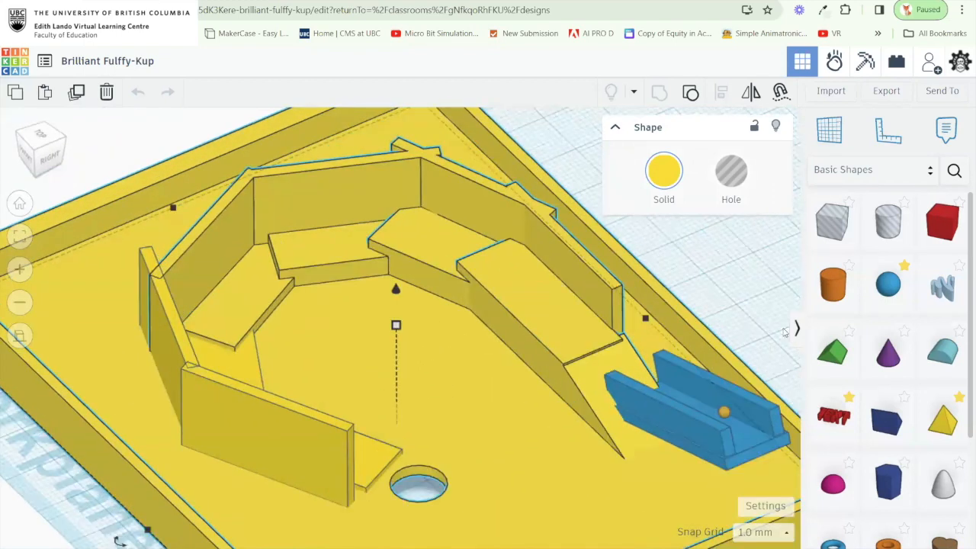
Hide the shape library and ungroup the yellow board twice, down to its separate shapes.
{"action": "left_click", "coordinate": [796, 328]}
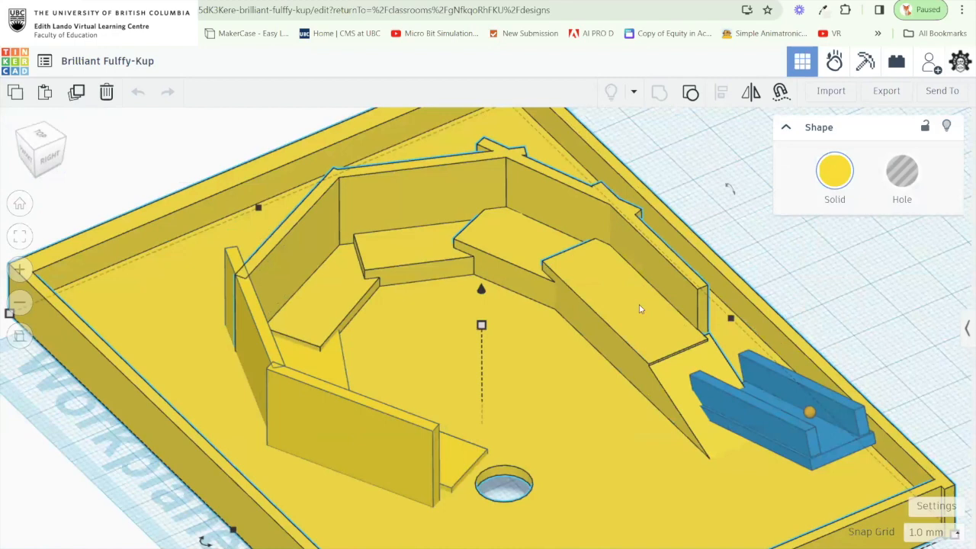
{"action": "left_click_drag", "start_coordinate": [611, 309], "coordinate": [525, 311]}
{"action": "scroll", "coordinate": [547, 321], "scroll_direction": "up", "scroll_amount": 1}
{"action": "scroll", "coordinate": [493, 317], "scroll_direction": "down", "scroll_amount": 4}
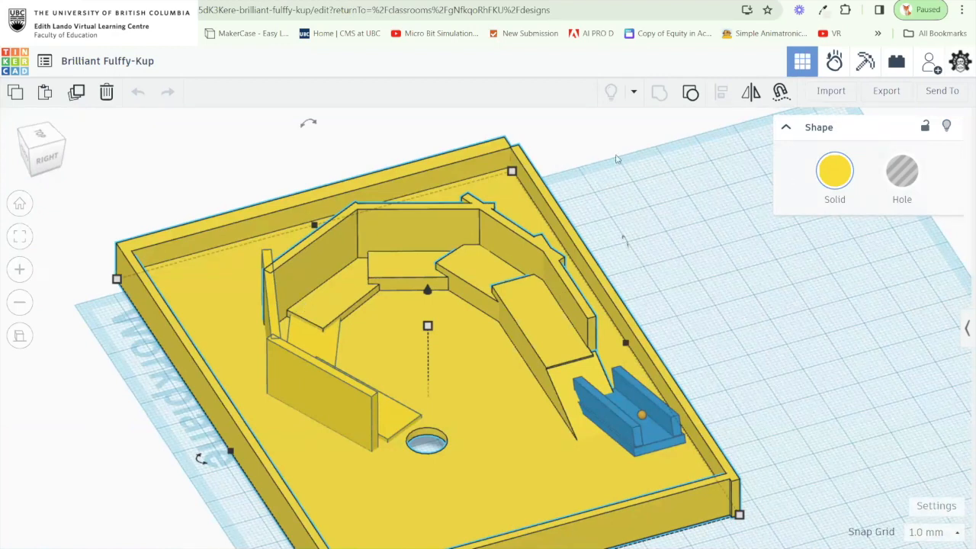
{"action": "left_click", "coordinate": [690, 93]}
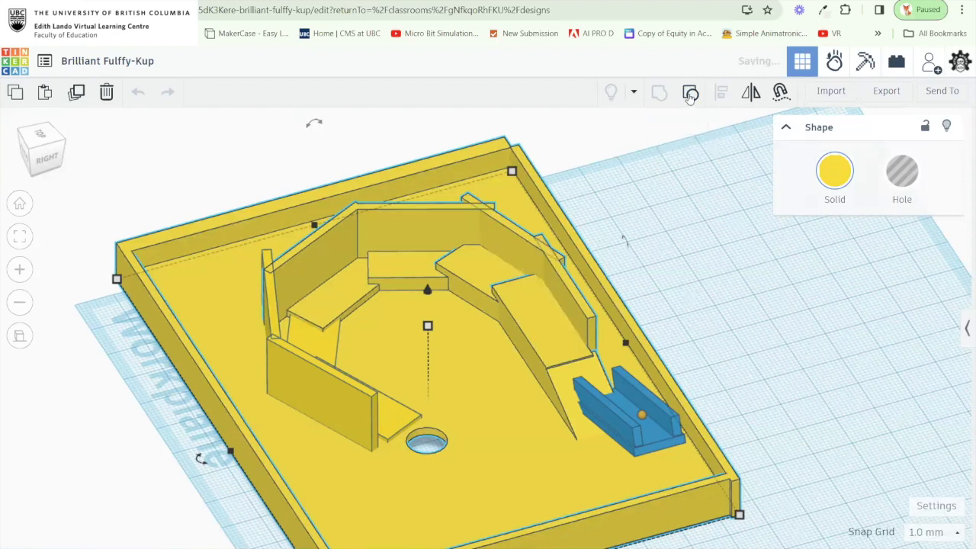
{"action": "left_click", "coordinate": [437, 348]}
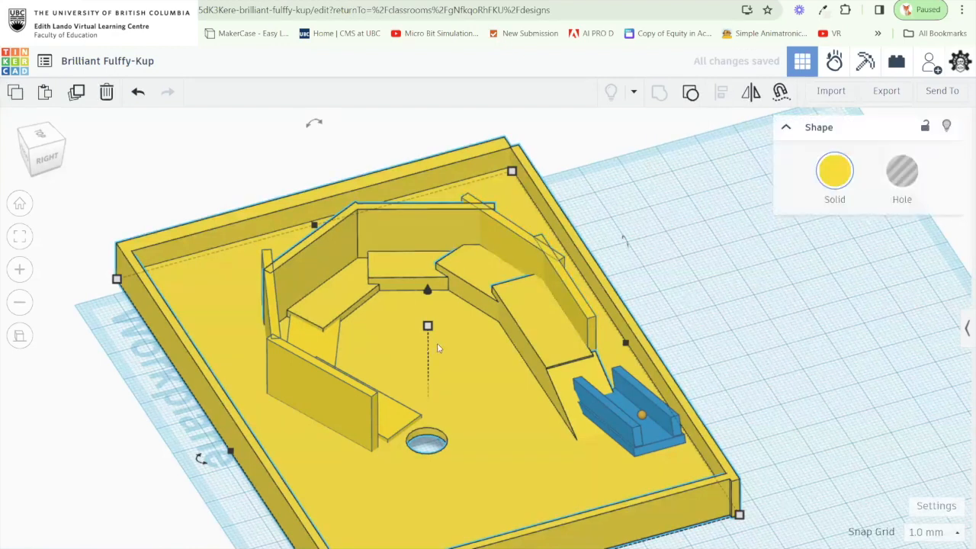
{"action": "left_click", "coordinate": [690, 93]}
{"action": "left_click", "coordinate": [345, 390]}
{"action": "left_click_drag", "start_coordinate": [345, 389], "coordinate": [255, 403]}
{"action": "left_click_drag", "start_coordinate": [329, 369], "coordinate": [344, 374]}
{"action": "left_click_drag", "start_coordinate": [297, 266], "coordinate": [313, 268]}
{"action": "scroll", "coordinate": [597, 363], "scroll_direction": "down", "scroll_amount": 4}
{"action": "left_click_drag", "start_coordinate": [641, 370], "coordinate": [705, 347]}
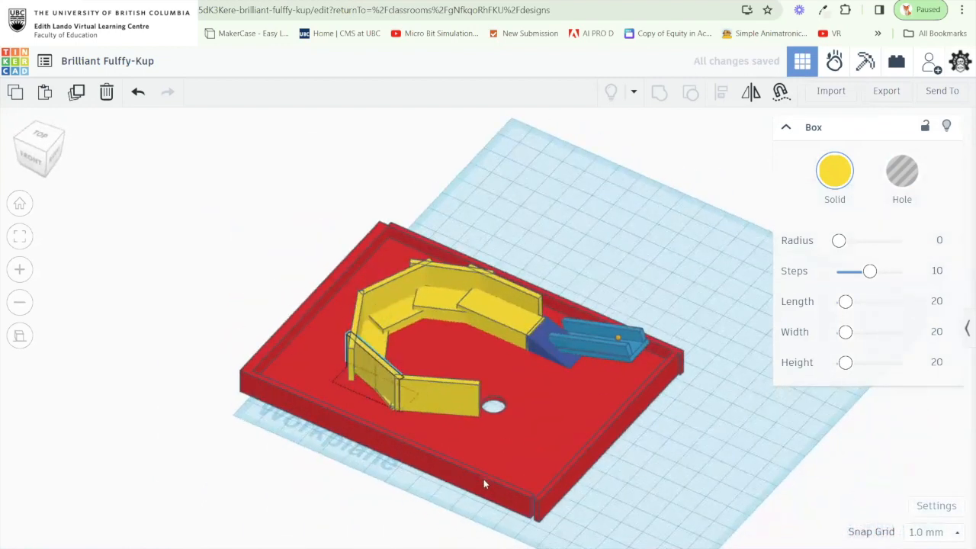
Group the red board with all the wall and ramp pieces into one shape, leaving out the blue ramp and ball.
{"action": "left_click", "coordinate": [483, 478]}
{"action": "left_click_drag", "start_coordinate": [483, 479], "coordinate": [233, 365]}
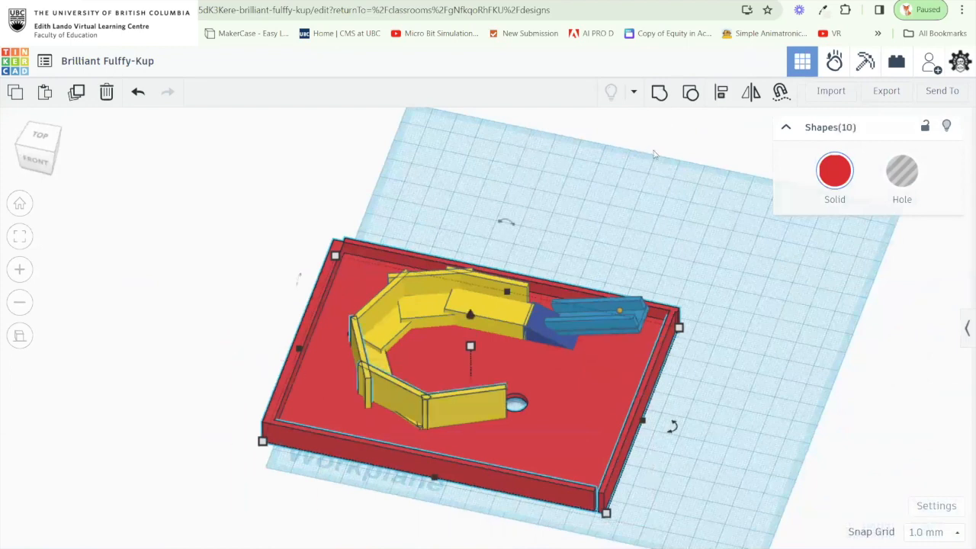
{"action": "left_click", "coordinate": [658, 91]}
{"action": "left_click_drag", "start_coordinate": [395, 213], "coordinate": [533, 368]}
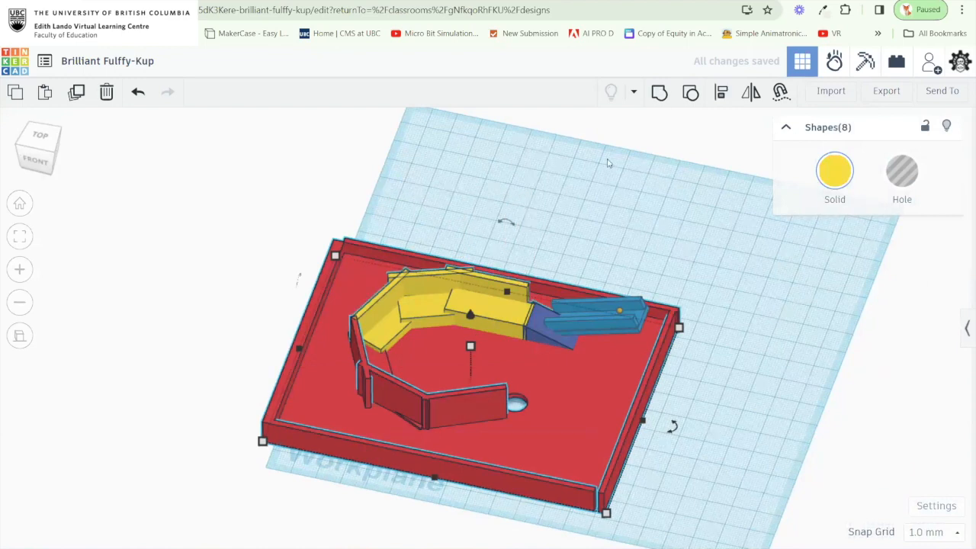
{"action": "left_click", "coordinate": [660, 92]}
{"action": "left_click", "coordinate": [647, 235]}
{"action": "left_click_drag", "start_coordinate": [647, 236], "coordinate": [578, 388]}
{"action": "left_click_drag", "start_coordinate": [619, 292], "coordinate": [567, 255]}
{"action": "scroll", "coordinate": [461, 299], "scroll_direction": "down", "scroll_amount": 2}
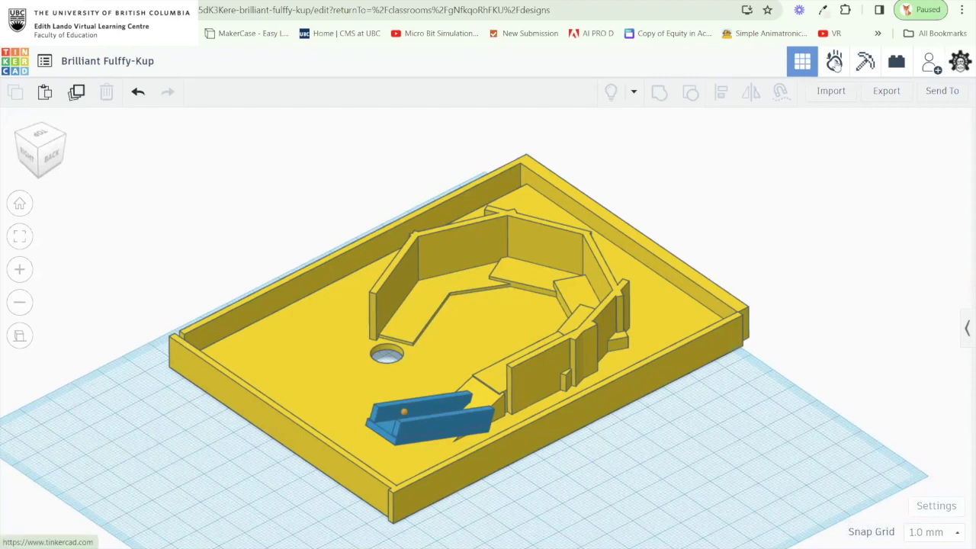
Switch the design to the physics simulation workspace and look over the board there.
{"action": "left_click", "coordinate": [835, 67]}
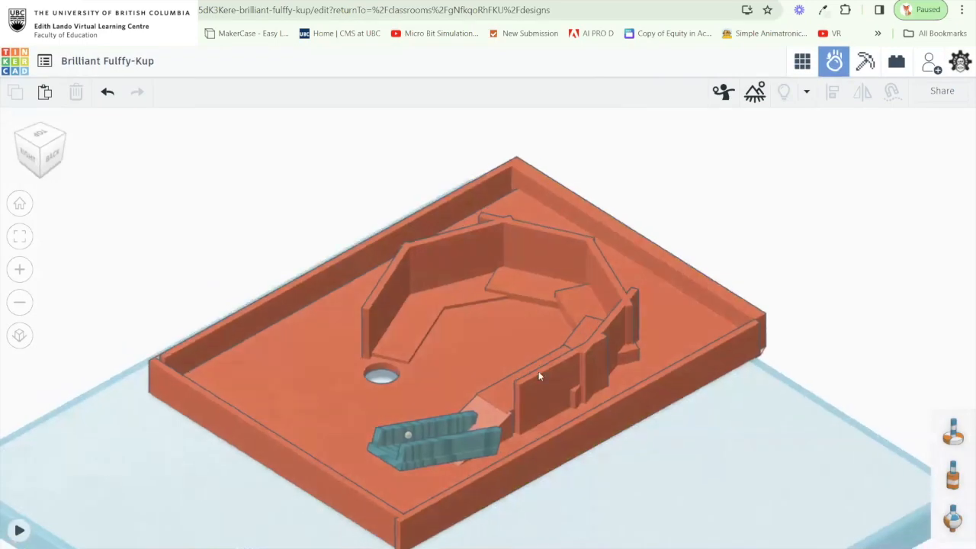
{"action": "scroll", "coordinate": [536, 377], "scroll_direction": "up", "scroll_amount": 5}
{"action": "scroll", "coordinate": [537, 377], "scroll_direction": "up", "scroll_amount": 2}
{"action": "scroll", "coordinate": [541, 376], "scroll_direction": "down", "scroll_amount": 2}
{"action": "left_click_drag", "start_coordinate": [548, 378], "coordinate": [594, 330]}
{"action": "scroll", "coordinate": [368, 376], "scroll_direction": "down", "scroll_amount": 4}
{"action": "scroll", "coordinate": [371, 378], "scroll_direction": "up", "scroll_amount": 3}
{"action": "scroll", "coordinate": [585, 321], "scroll_direction": "down", "scroll_amount": 4}
Make the yellow board static for the simulation.
{"action": "left_click", "coordinate": [583, 319]}
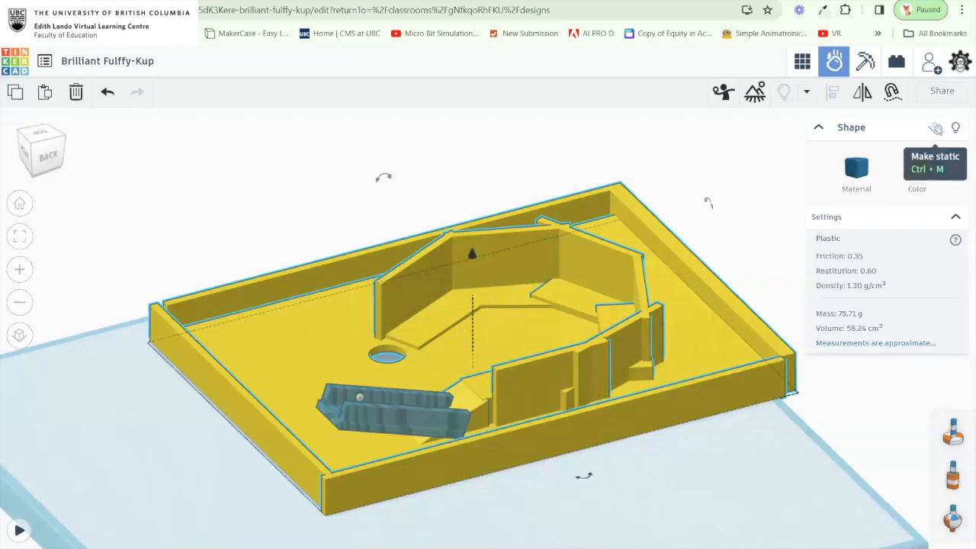
{"action": "left_click", "coordinate": [935, 130]}
{"action": "left_click", "coordinate": [936, 129]}
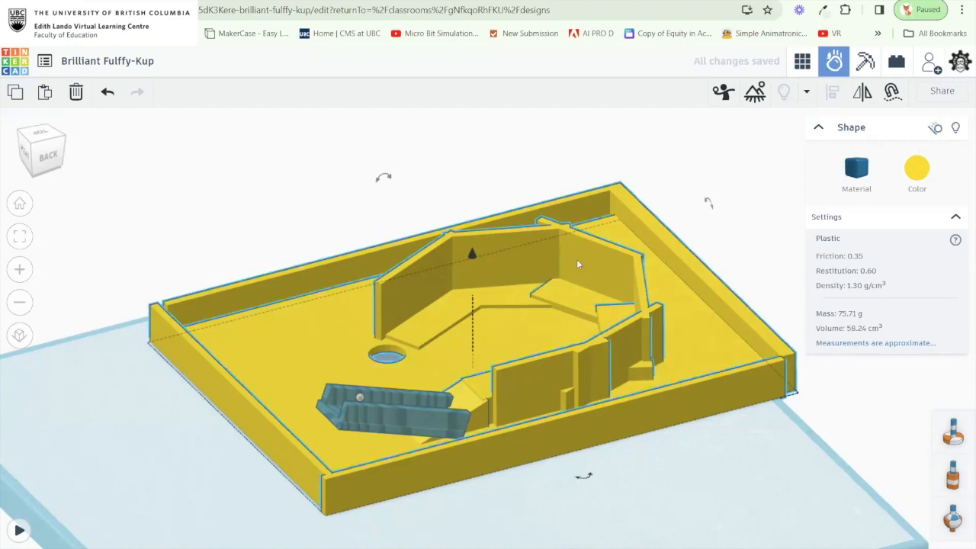
{"action": "key", "text": "ctrl+m"}
Check the physics settings of the blue ramp and the ball resting in it.
{"action": "left_click", "coordinate": [405, 420]}
{"action": "left_click_drag", "start_coordinate": [374, 428], "coordinate": [322, 373]}
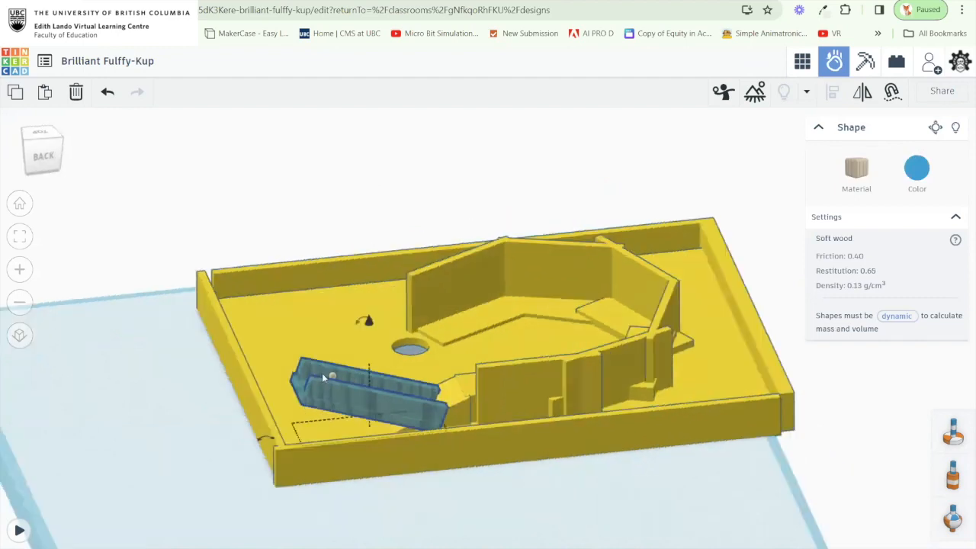
{"action": "scroll", "coordinate": [321, 372], "scroll_direction": "up", "scroll_amount": 1}
{"action": "scroll", "coordinate": [321, 375], "scroll_direction": "up", "scroll_amount": 2}
{"action": "left_click", "coordinate": [255, 384]}
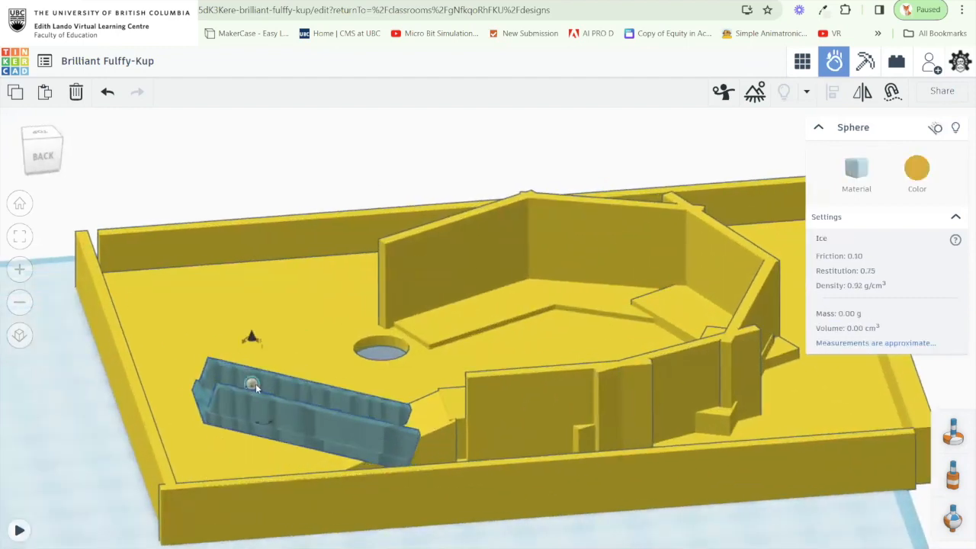
{"action": "left_click", "coordinate": [283, 399], "text": "shift"}
{"action": "left_click_drag", "start_coordinate": [315, 400], "coordinate": [235, 359]}
{"action": "left_click_drag", "start_coordinate": [235, 419], "coordinate": [178, 418]}
{"action": "left_click_drag", "start_coordinate": [156, 319], "coordinate": [156, 313]}
{"action": "left_click_drag", "start_coordinate": [262, 356], "coordinate": [425, 290]}
Compare the static or dynamic state of the yellow board, the blue ramp and the ball.
{"action": "left_click", "coordinate": [431, 284]}
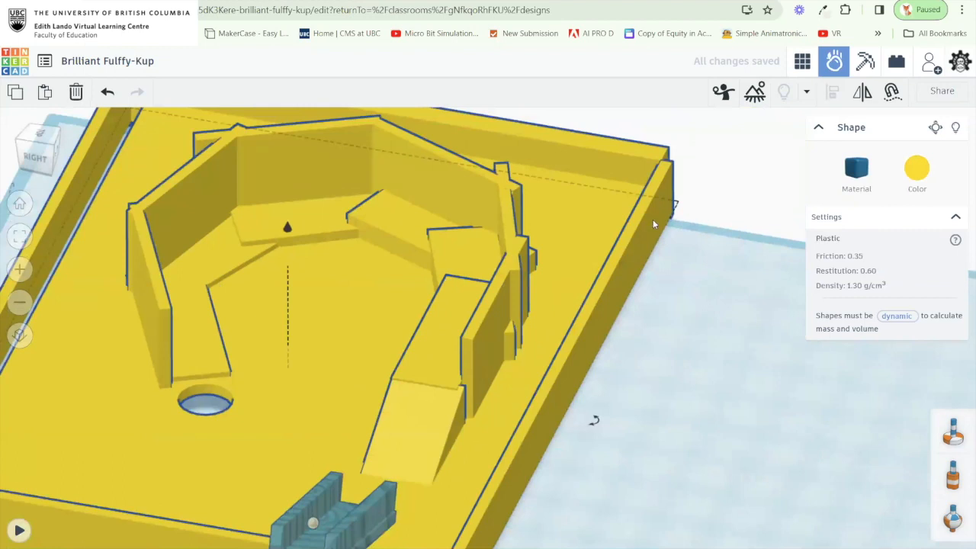
{"action": "left_click_drag", "start_coordinate": [502, 342], "coordinate": [180, 372]}
{"action": "left_click", "coordinate": [165, 379]}
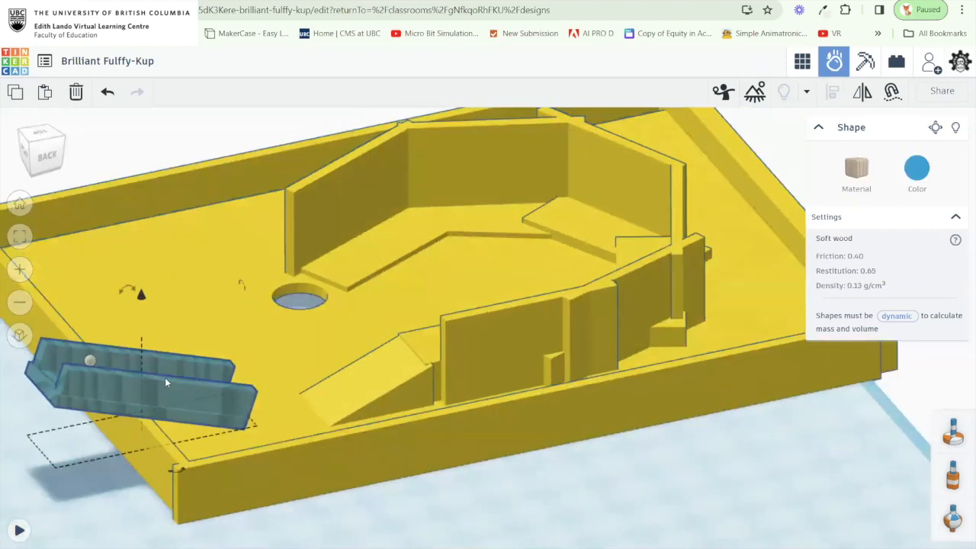
{"action": "left_click", "coordinate": [90, 362]}
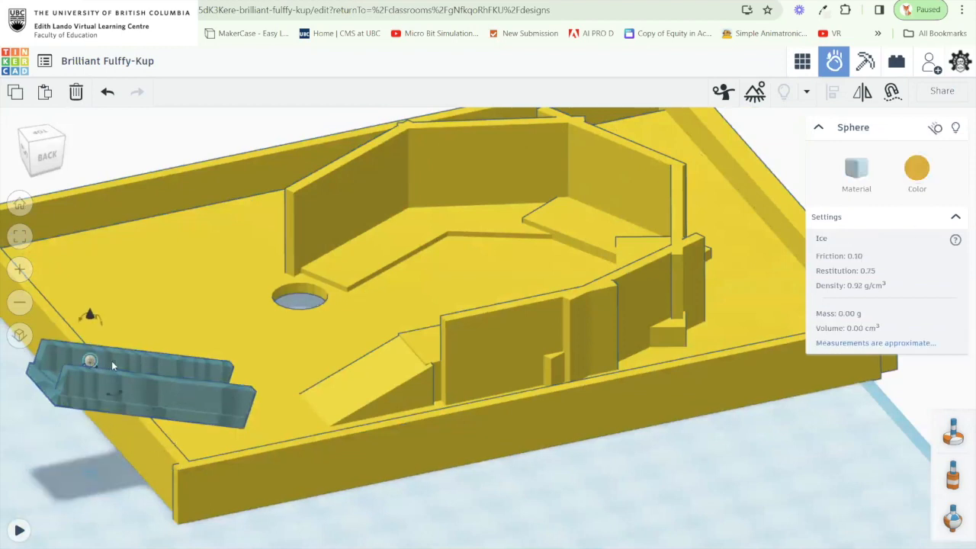
Focus on the ball and review its dynamic setting and the available physical materials.
{"action": "key", "text": "f"}
{"action": "left_click", "coordinate": [936, 129]}
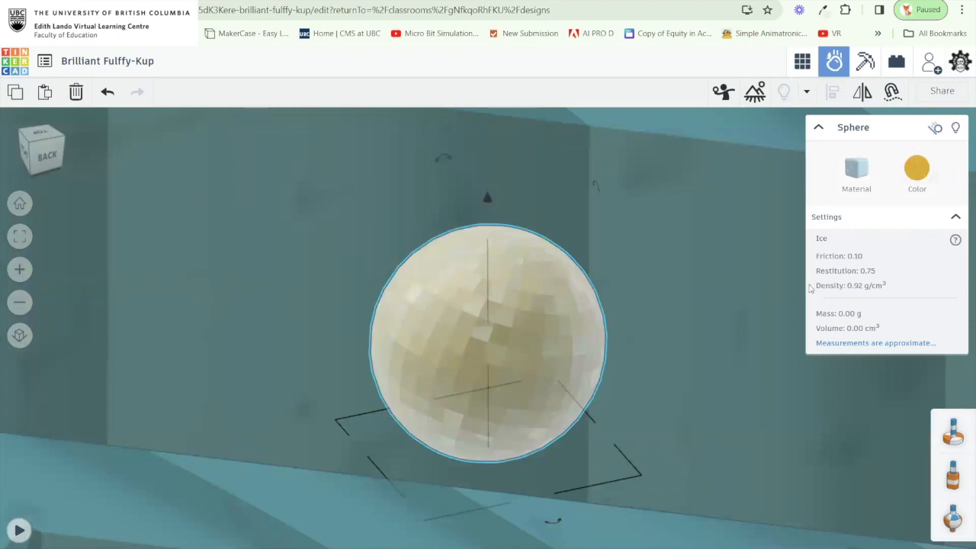
{"action": "left_click", "coordinate": [869, 187]}
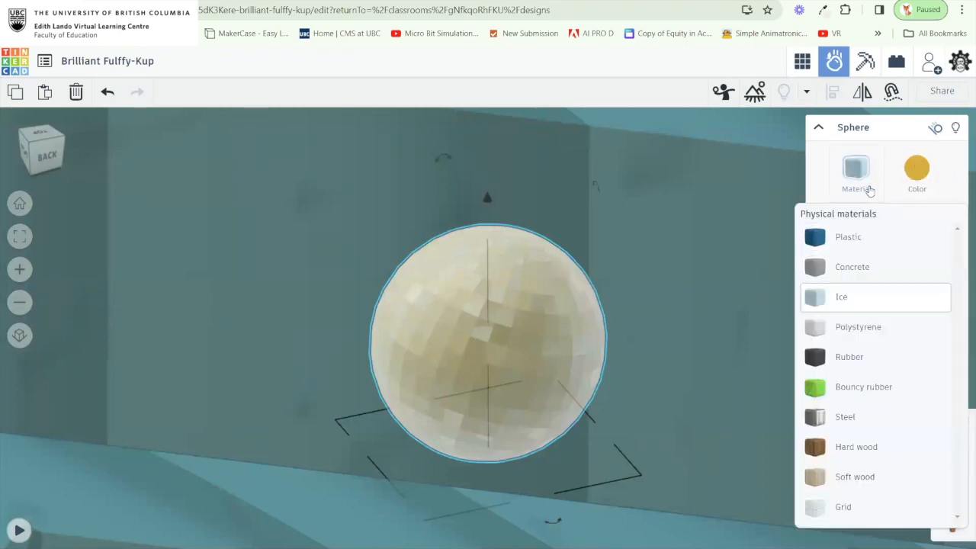
{"action": "scroll", "coordinate": [644, 286], "scroll_direction": "down", "scroll_amount": 5}
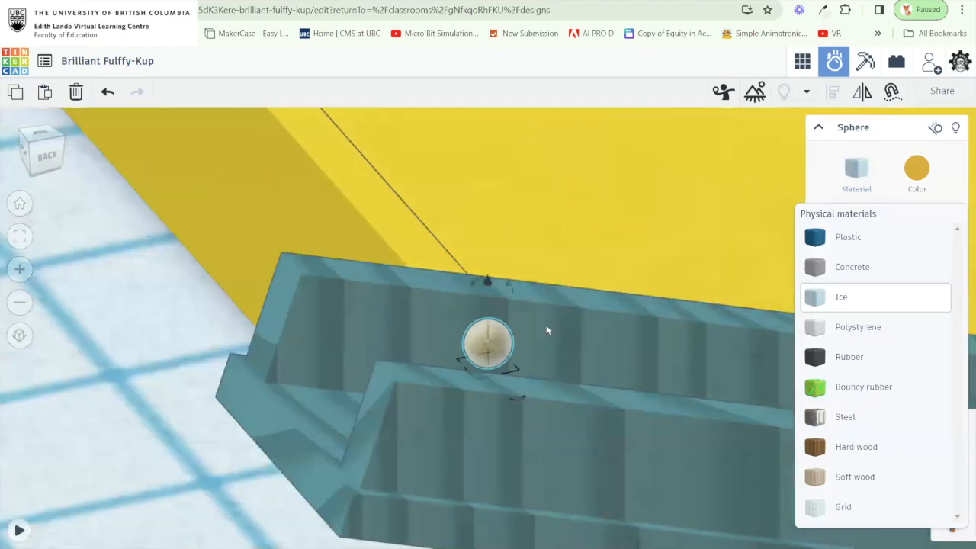
{"action": "scroll", "coordinate": [545, 329], "scroll_direction": "down", "scroll_amount": 8}
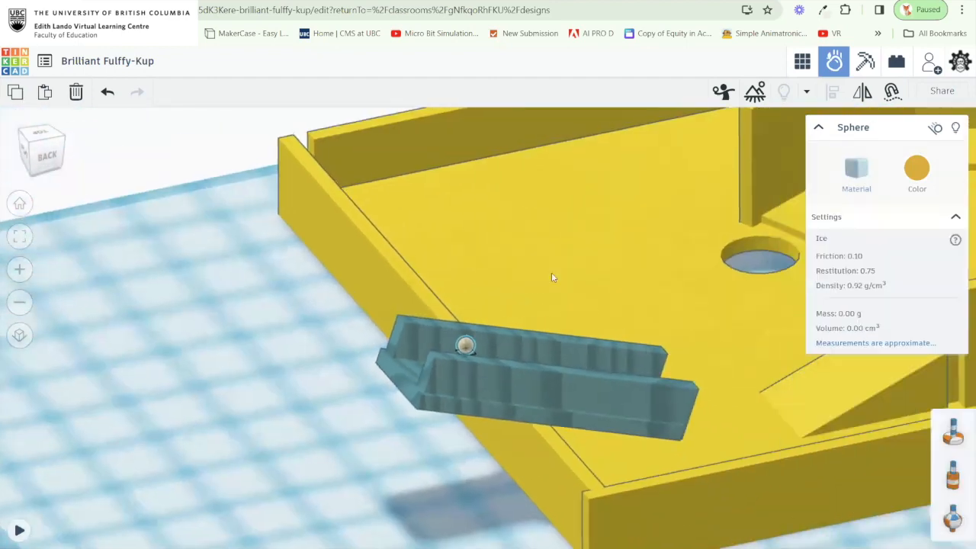
Run the simulation to watch the ball on the blue ramp, reset it, and inspect the ramp from the side.
{"action": "left_click_drag", "start_coordinate": [551, 277], "coordinate": [496, 298]}
{"action": "scroll", "coordinate": [496, 297], "scroll_direction": "down", "scroll_amount": 2}
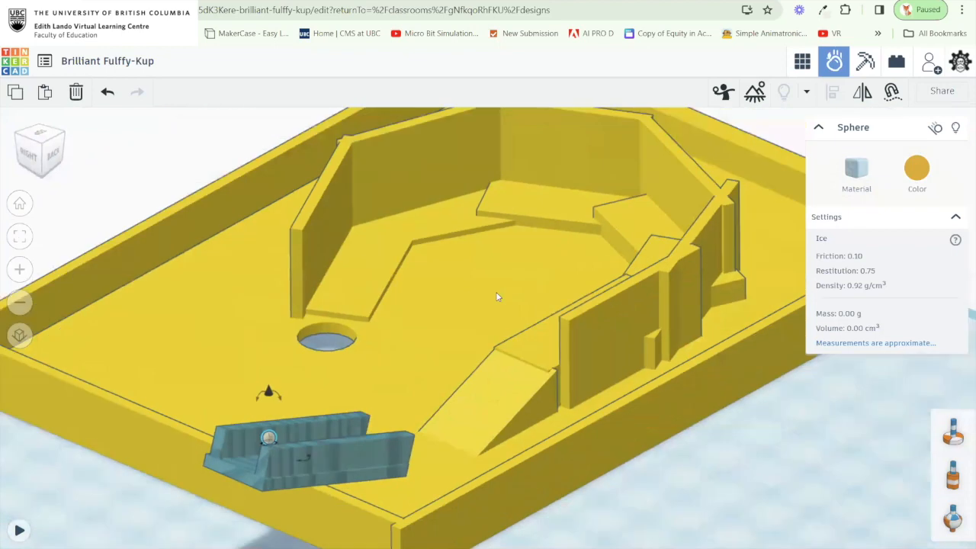
{"action": "scroll", "coordinate": [496, 298], "scroll_direction": "down", "scroll_amount": 2}
{"action": "scroll", "coordinate": [448, 319], "scroll_direction": "up", "scroll_amount": 3}
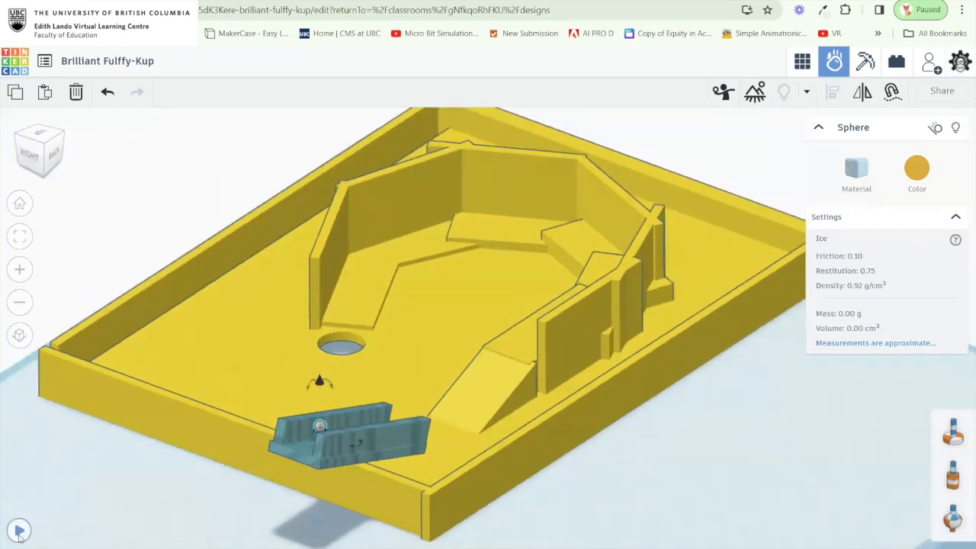
{"action": "left_click", "coordinate": [19, 530]}
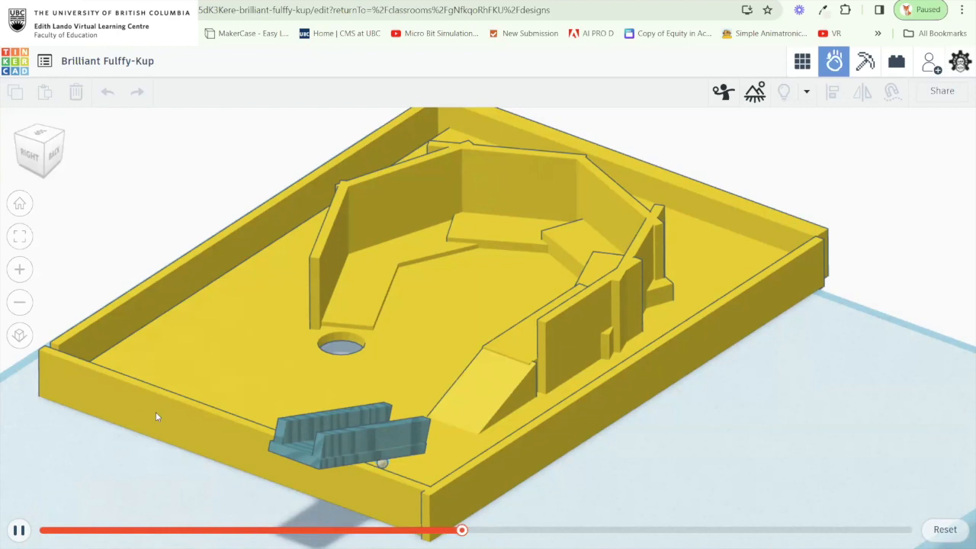
{"action": "left_click_drag", "start_coordinate": [689, 497], "coordinate": [664, 489]}
{"action": "left_click", "coordinate": [943, 530]}
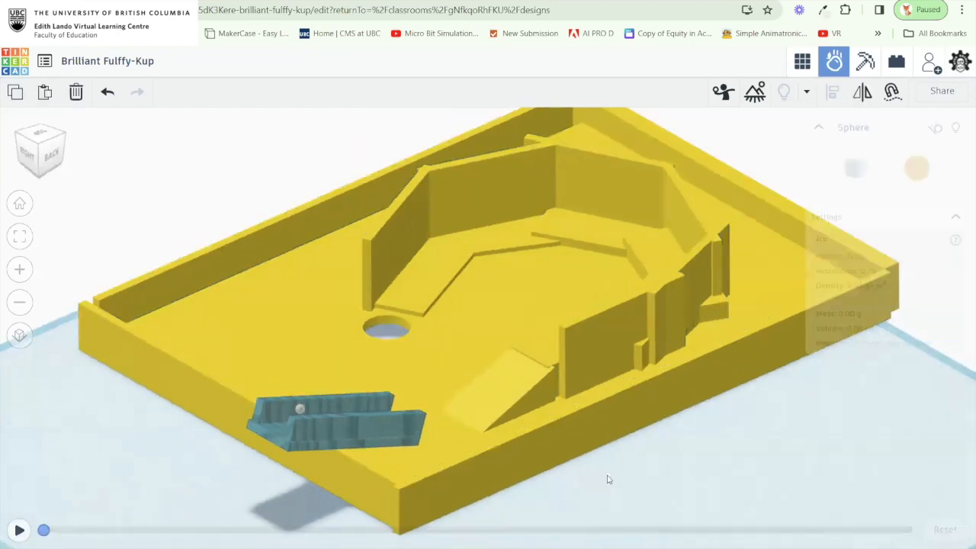
{"action": "left_click_drag", "start_coordinate": [432, 424], "coordinate": [385, 403]}
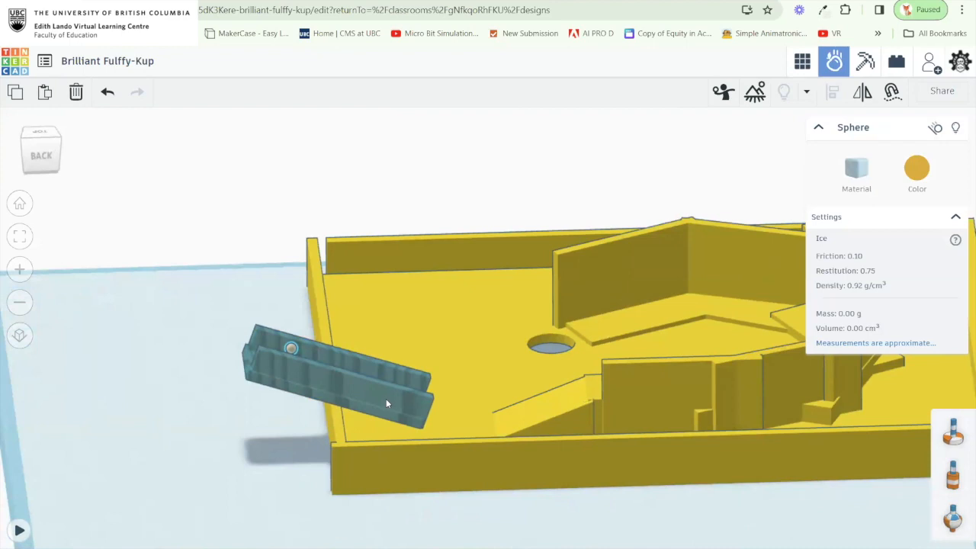
{"action": "left_click_drag", "start_coordinate": [356, 402], "coordinate": [409, 402]}
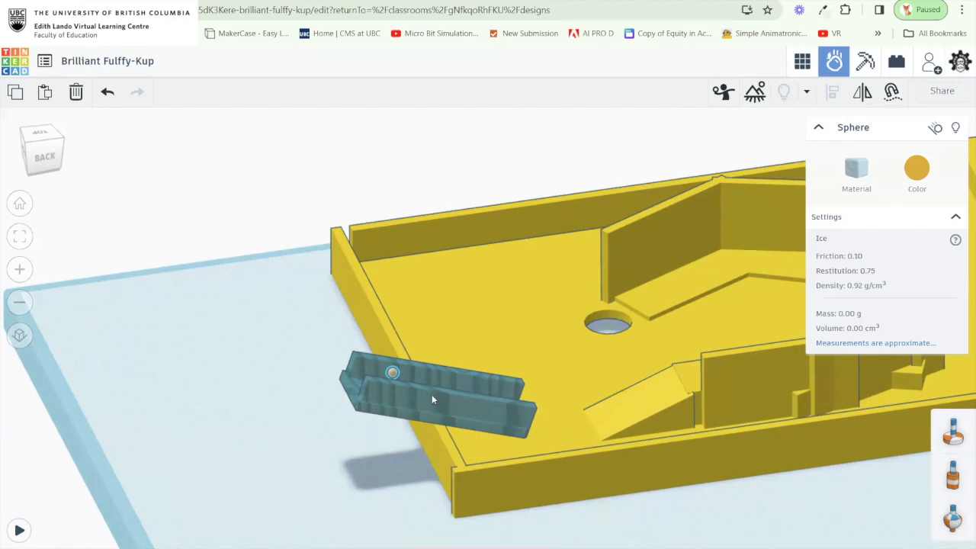
Return to the 3D design workspace and rotate the blue ramp to a nearly level position.
{"action": "left_click", "coordinate": [431, 399]}
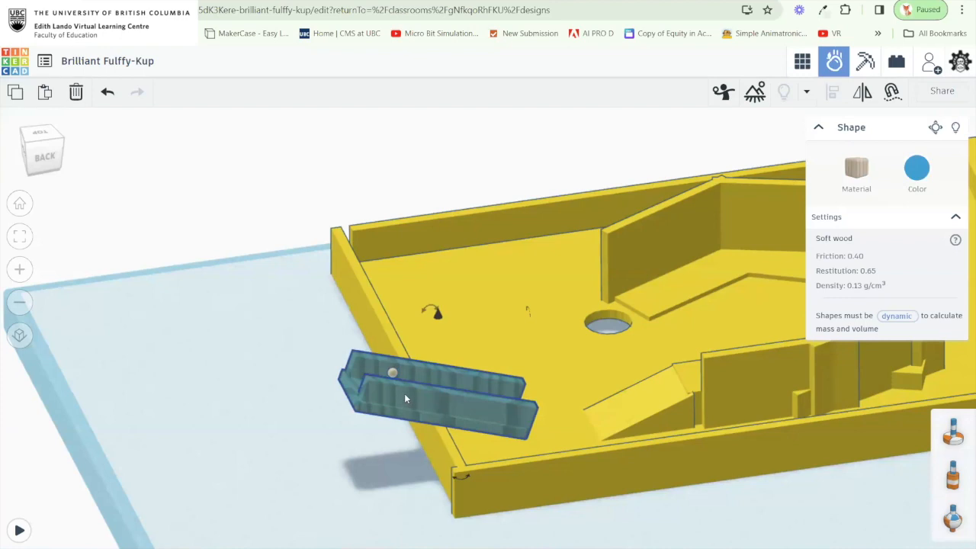
{"action": "left_click", "coordinate": [806, 62]}
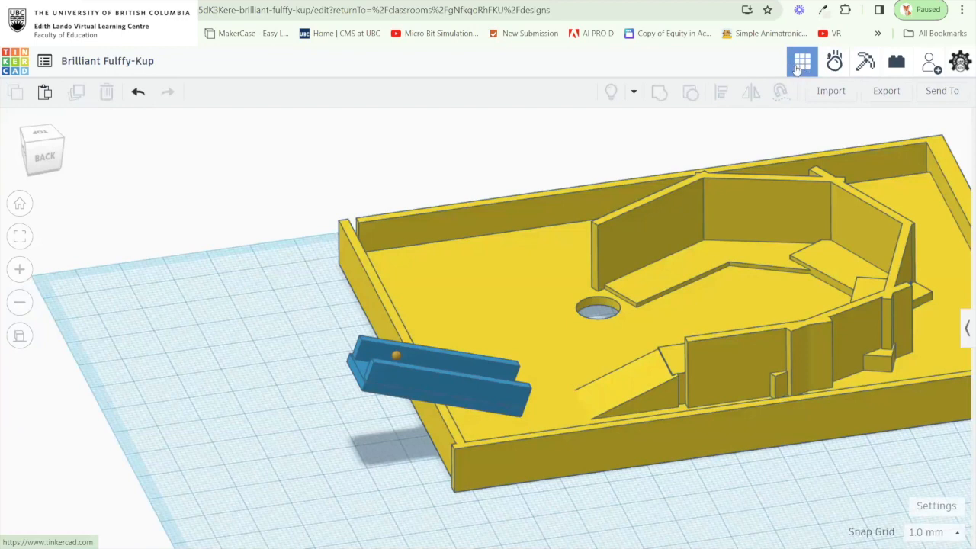
{"action": "left_click_drag", "start_coordinate": [576, 204], "coordinate": [671, 200]}
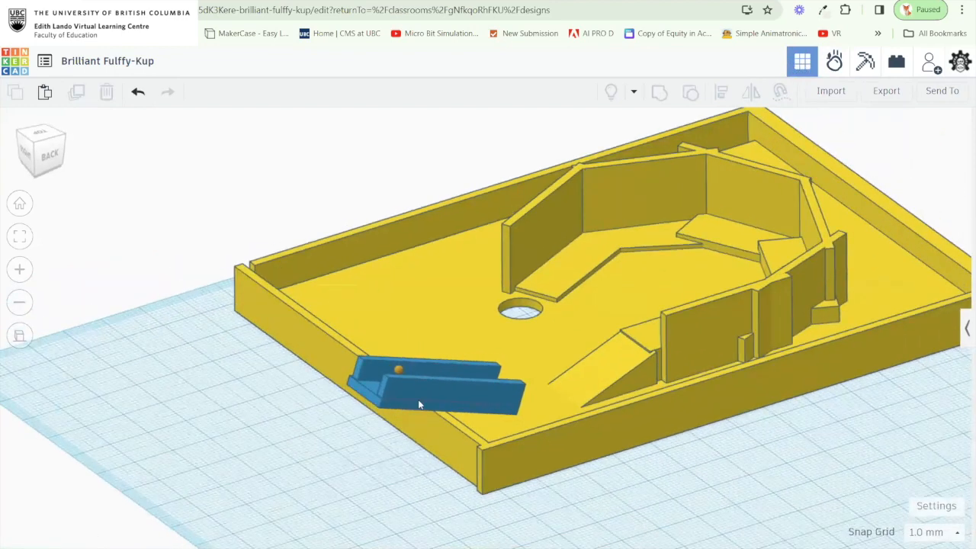
{"action": "left_click", "coordinate": [418, 399]}
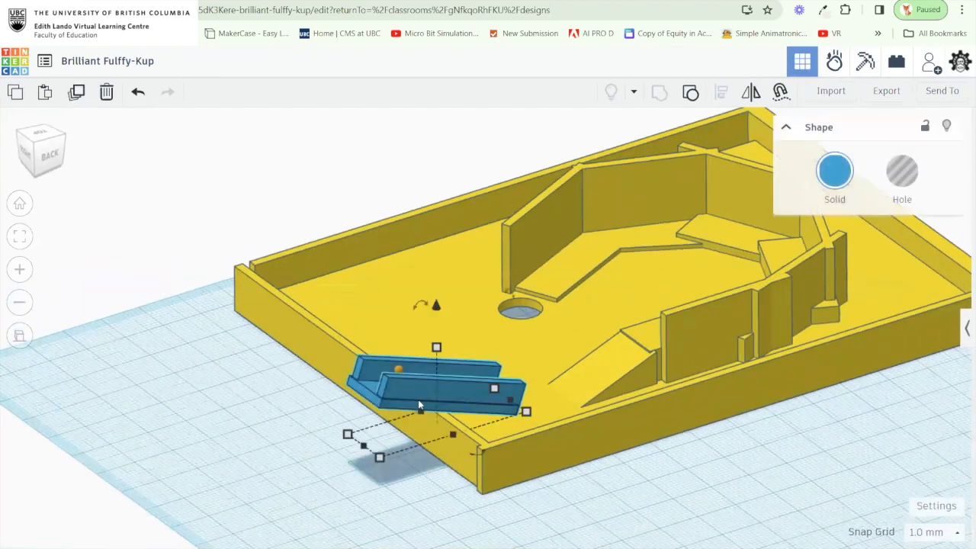
{"action": "left_click", "coordinate": [371, 401]}
{"action": "left_click", "coordinate": [369, 388]}
{"action": "left_click_drag", "start_coordinate": [411, 317], "coordinate": [394, 337]}
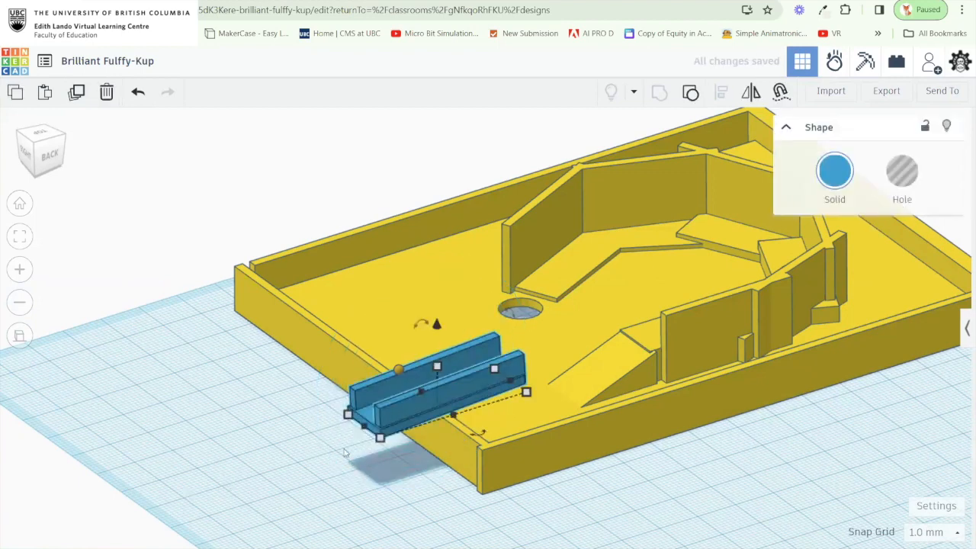
{"action": "scroll", "coordinate": [367, 446], "scroll_direction": "up", "scroll_amount": 5}
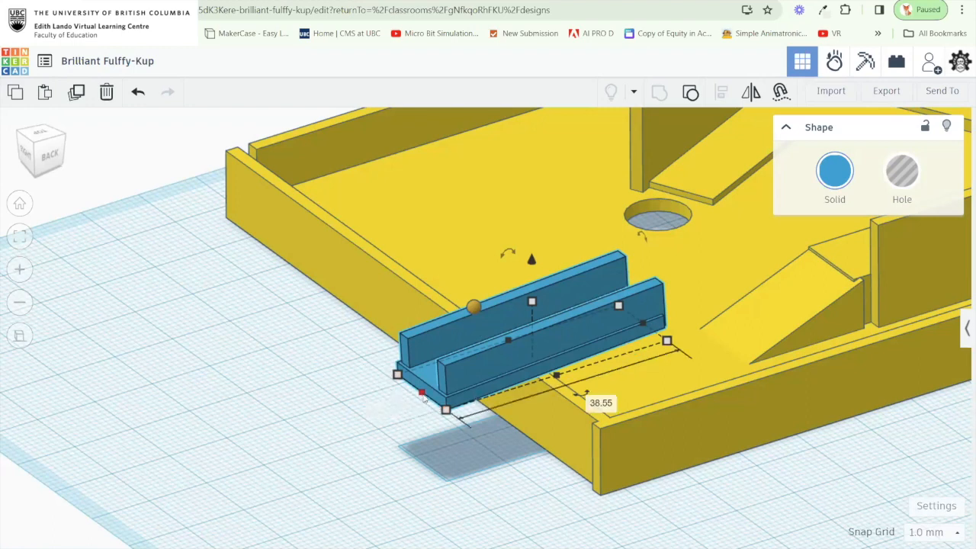
{"action": "left_click", "coordinate": [379, 467]}
{"action": "left_click_drag", "start_coordinate": [379, 468], "coordinate": [364, 402]}
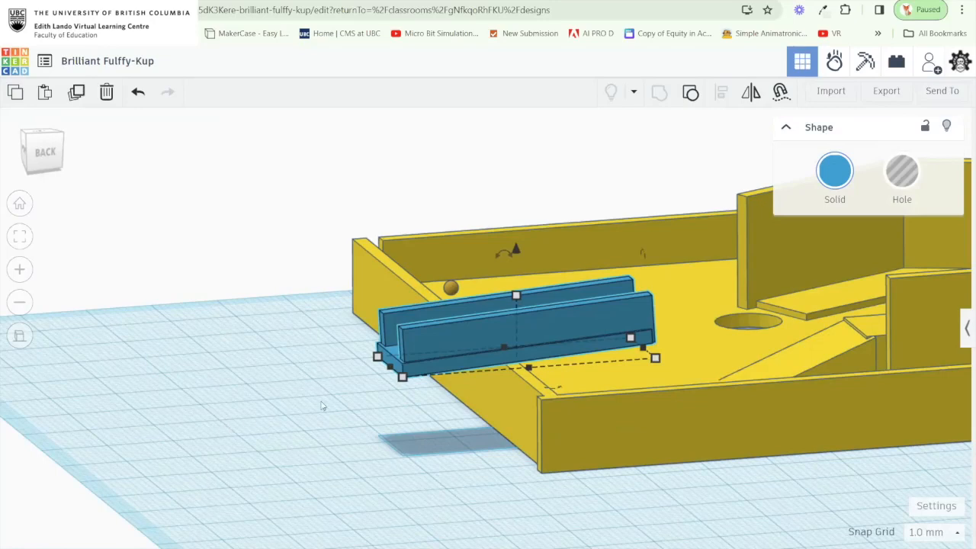
Lengthen the blue ramp outward, away from the yellow board.
{"action": "key", "text": "ctrl+z"}
{"action": "mouse_move", "coordinate": [323, 408]}
{"action": "left_mouse_down"}
{"action": "mouse_move", "coordinate": [333, 418]}
{"action": "mouse_move", "coordinate": [316, 401]}
{"action": "left_mouse_up"}
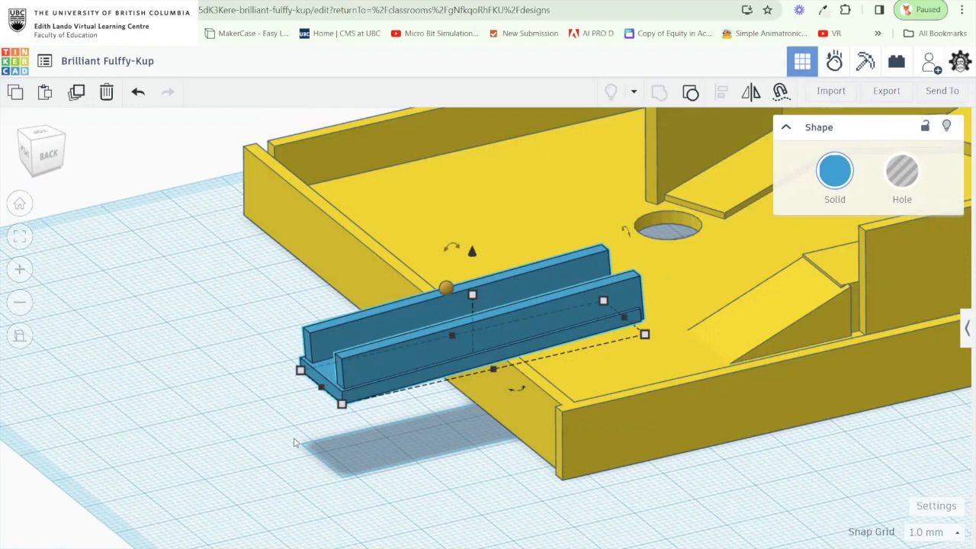
{"action": "left_click_drag", "start_coordinate": [322, 449], "coordinate": [686, 256]}
{"action": "left_click", "coordinate": [45, 151]}
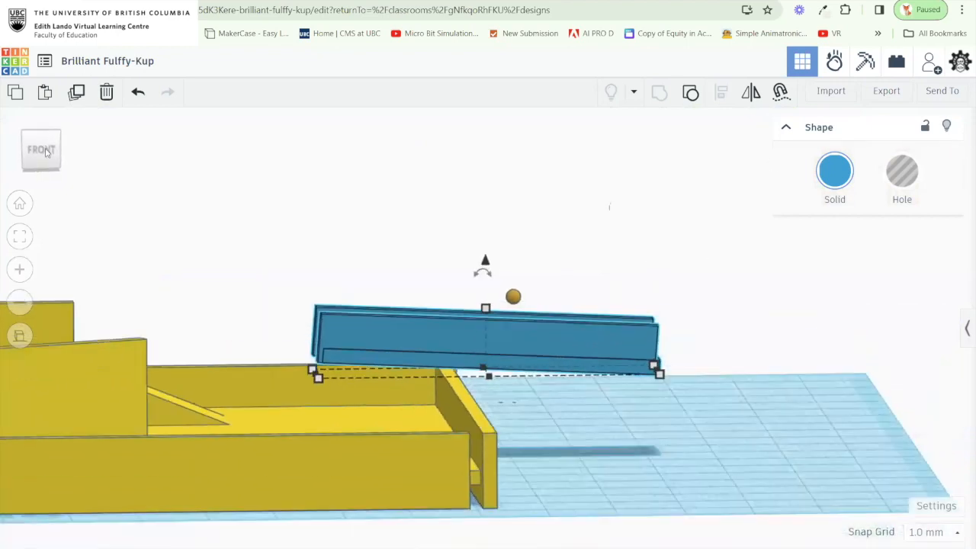
Move the ball along the blue ramp until it sits above the ramp's outer end.
{"action": "left_click", "coordinate": [511, 296]}
{"action": "key", "text": "shift+Right"}
{"action": "key", "text": "shift+Right"}
{"action": "key", "text": "shift+Right"}
{"action": "key", "text": "shift+Right"}
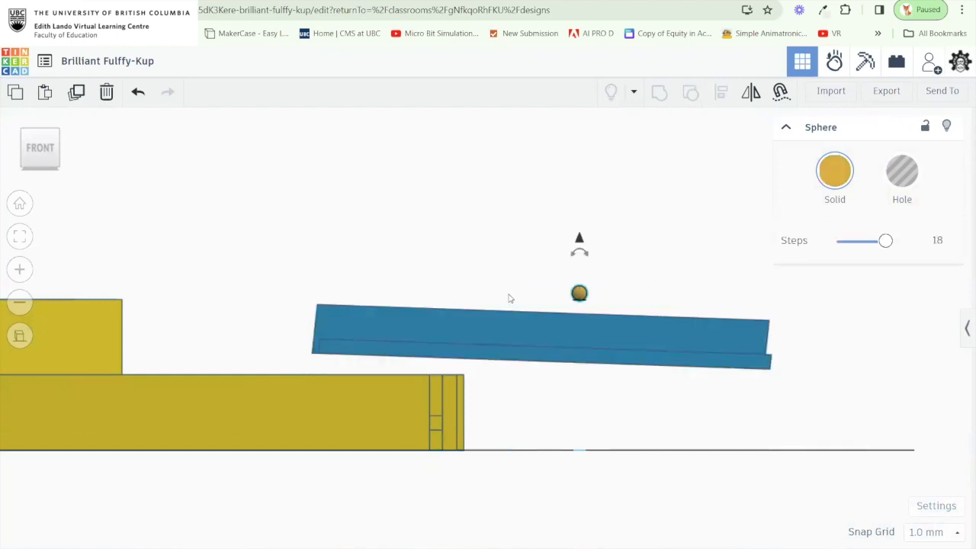
{"action": "key", "text": "Left"}
{"action": "key", "text": "Left"}
{"action": "key", "text": "Left"}
{"action": "key", "text": "Left"}
{"action": "key", "text": "Left"}
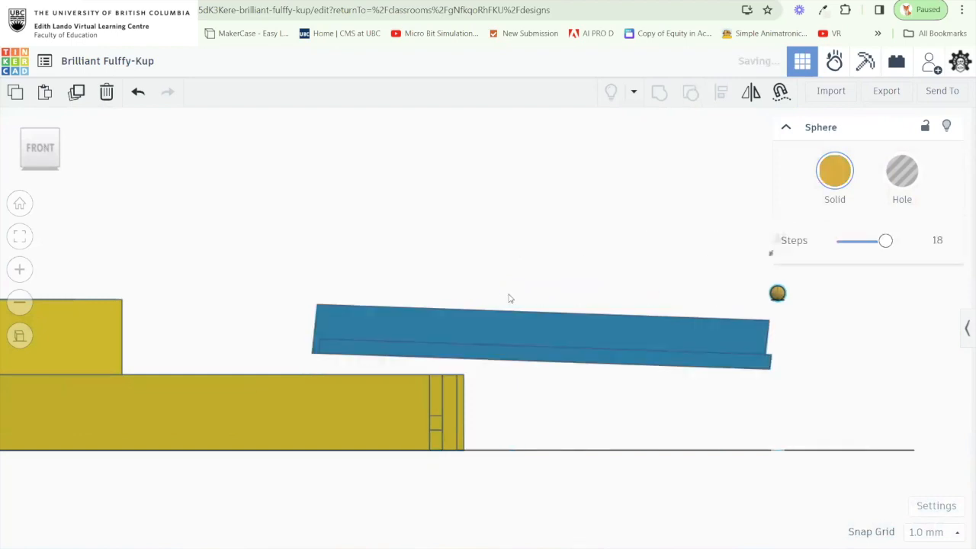
Lower the ball by about 5.96 mm into the channel at the ramp's outer end.
{"action": "left_click_drag", "start_coordinate": [618, 277], "coordinate": [95, 307]}
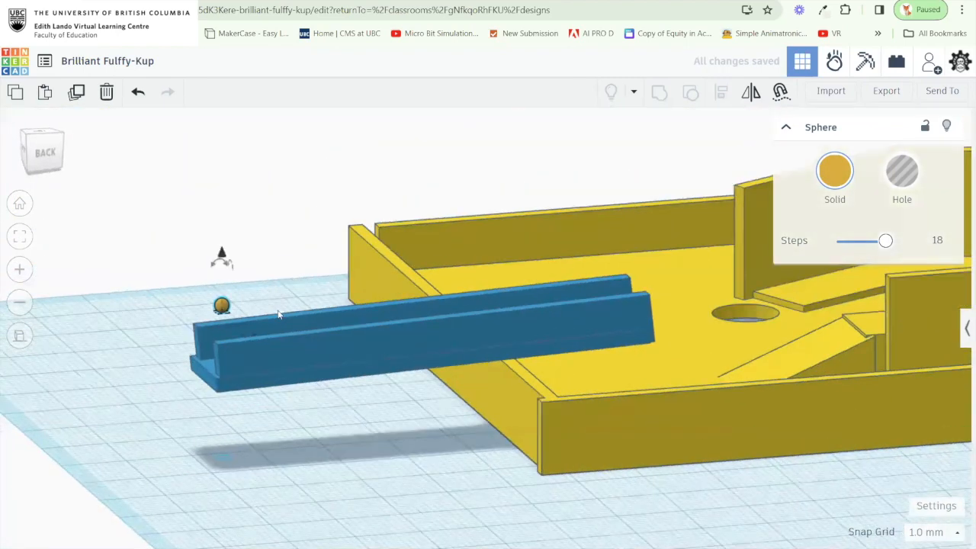
{"action": "left_click_drag", "start_coordinate": [587, 352], "coordinate": [552, 349]}
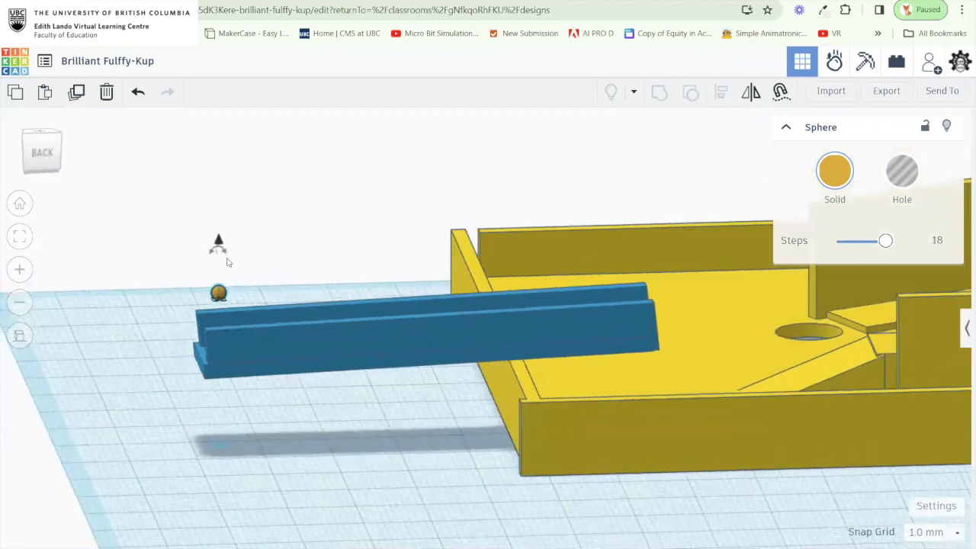
{"action": "left_click_drag", "start_coordinate": [218, 242], "coordinate": [218, 280]}
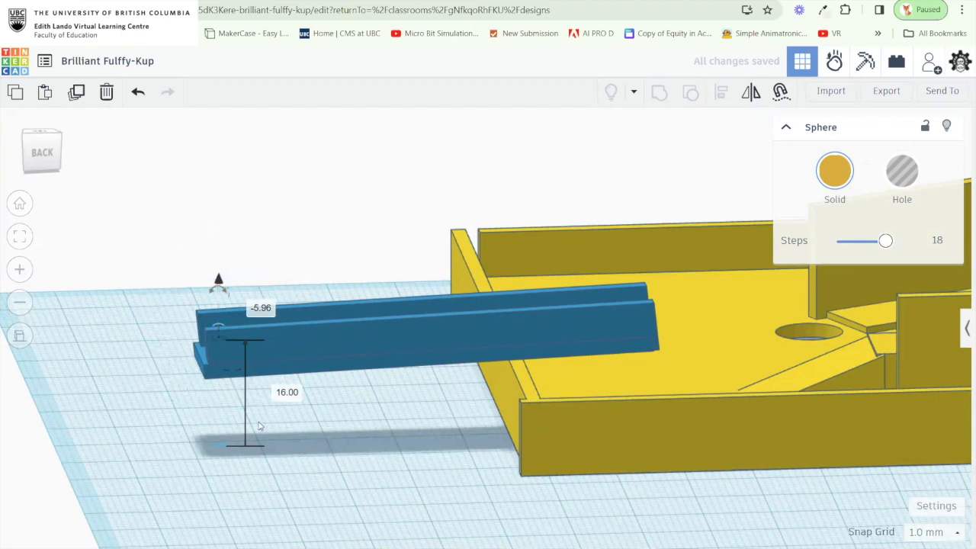
{"action": "left_click", "coordinate": [303, 423]}
Select the blue ramp and ball together and tilt the ramp so it slopes down into the yellow board.
{"action": "left_click_drag", "start_coordinate": [273, 401], "coordinate": [162, 264]}
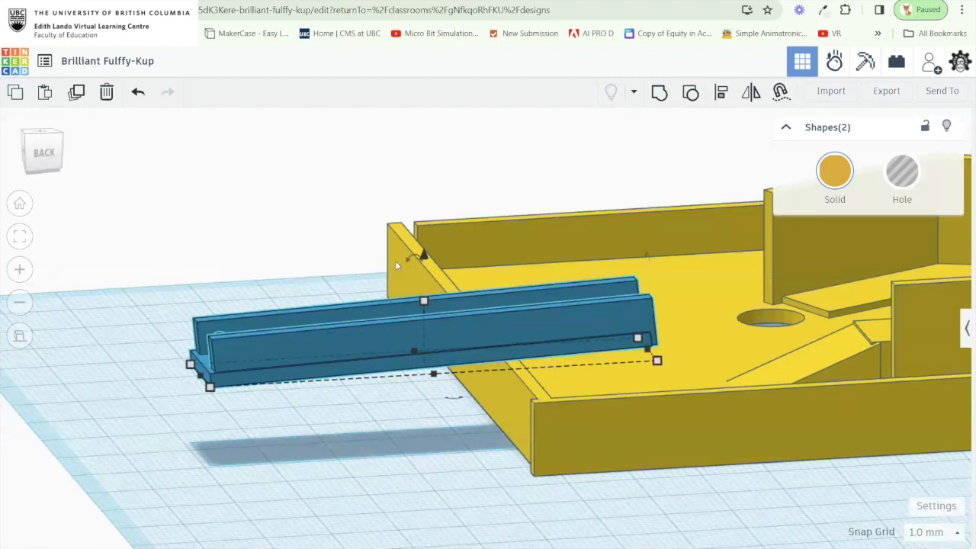
{"action": "scroll", "coordinate": [405, 263], "scroll_direction": "up", "scroll_amount": 5}
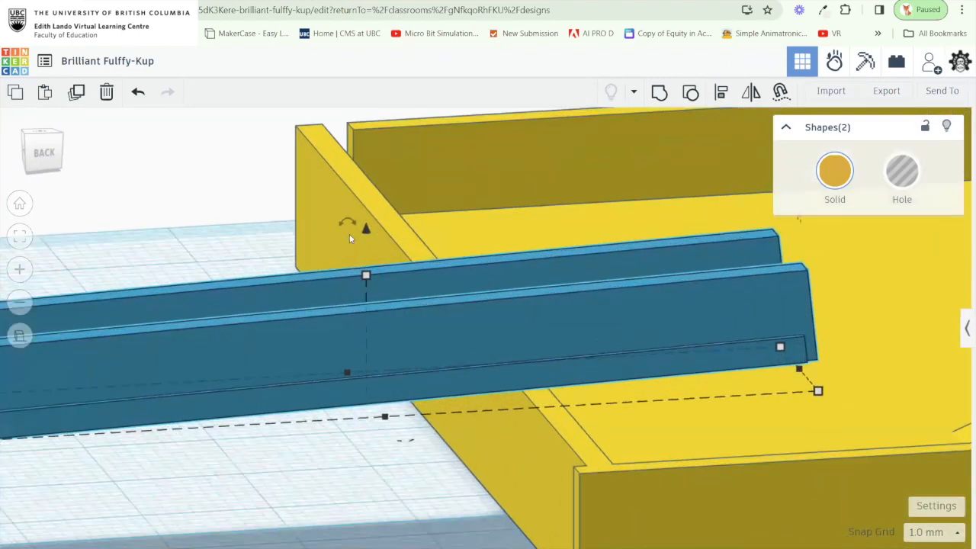
{"action": "mouse_move", "coordinate": [341, 220]}
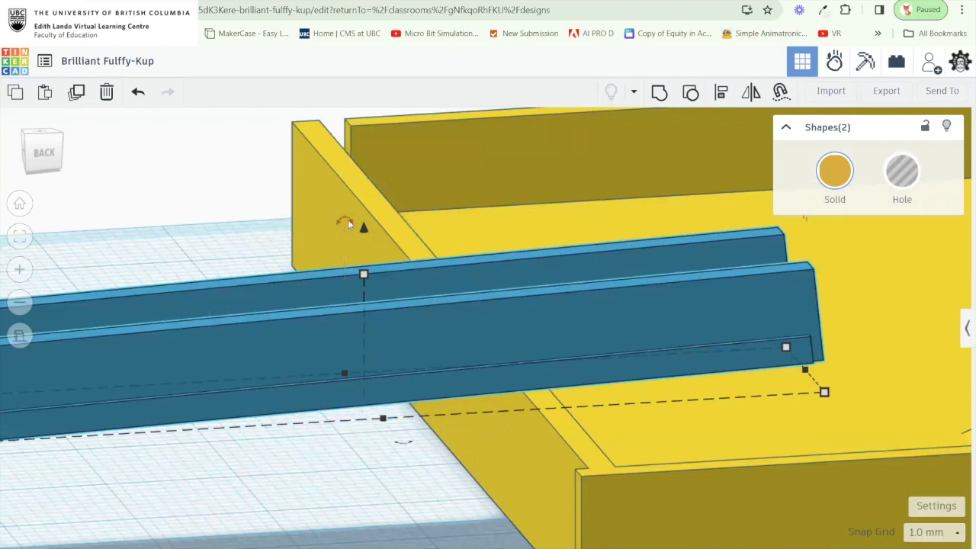
{"action": "scroll", "coordinate": [396, 251], "scroll_direction": "down", "scroll_amount": 5}
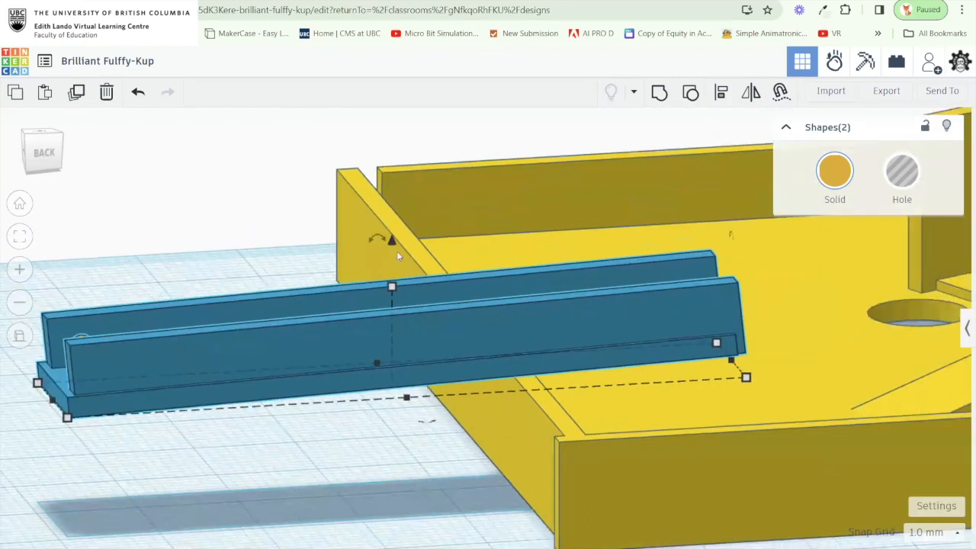
{"action": "mouse_move", "coordinate": [395, 252]}
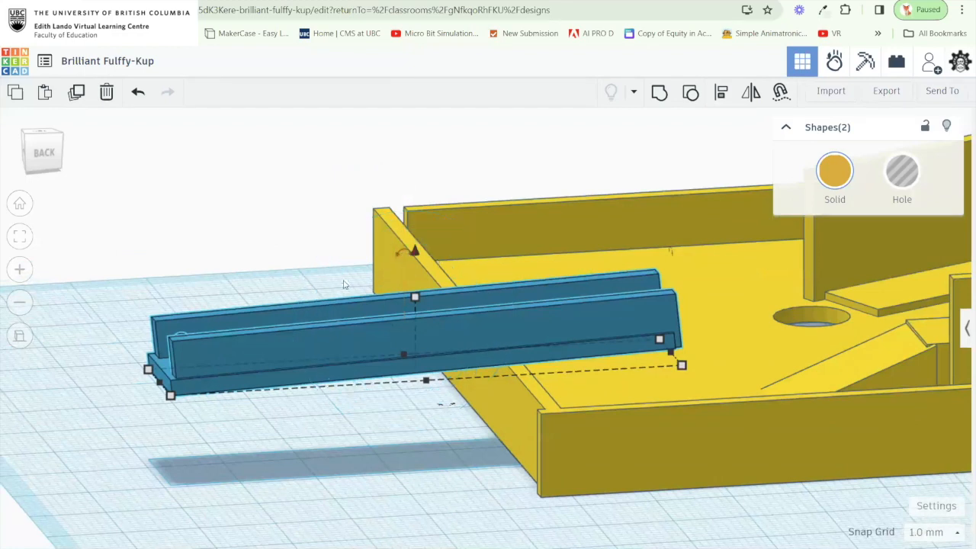
{"action": "left_click_drag", "start_coordinate": [170, 267], "coordinate": [207, 269]}
{"action": "left_click_drag", "start_coordinate": [128, 274], "coordinate": [239, 453]}
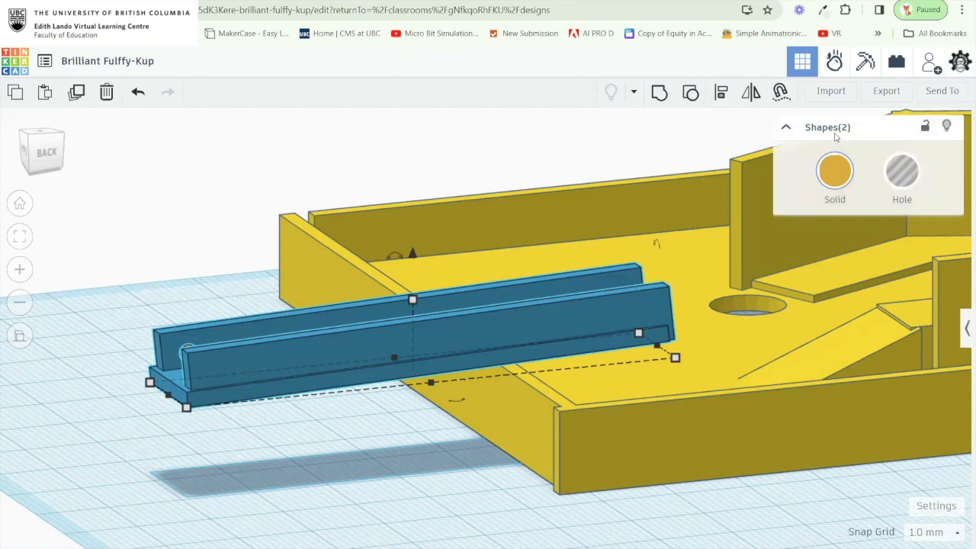
{"action": "left_click_drag", "start_coordinate": [397, 264], "coordinate": [396, 264]}
{"action": "left_click_drag", "start_coordinate": [400, 261], "coordinate": [400, 260]}
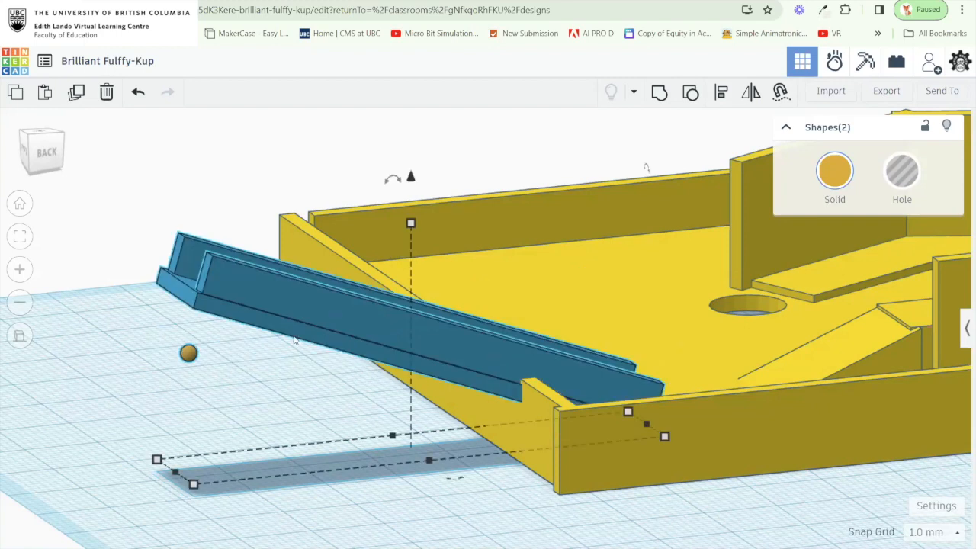
Raise the ball on its own and place it in the channel at the ramp's upper end.
{"action": "left_click_drag", "start_coordinate": [271, 375], "coordinate": [368, 390]}
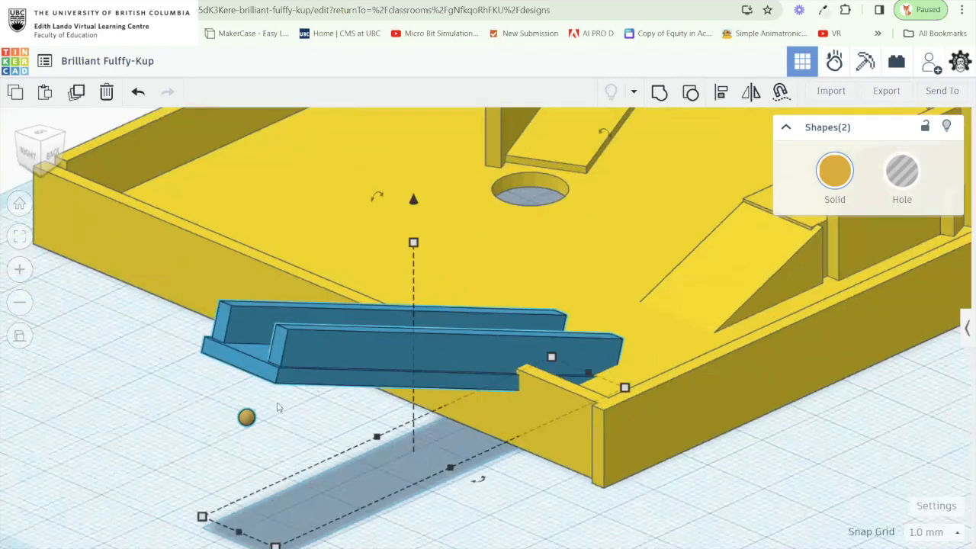
{"action": "left_click", "coordinate": [277, 407]}
{"action": "left_click", "coordinate": [246, 416]}
{"action": "left_click_drag", "start_coordinate": [246, 371], "coordinate": [259, 285]}
{"action": "left_click_drag", "start_coordinate": [362, 380], "coordinate": [508, 324]}
Add the blue ramp to the ball selection and raise both slightly above the board's edge.
{"action": "left_click", "coordinate": [242, 201], "text": "shift"}
{"action": "left_click_drag", "start_coordinate": [430, 178], "coordinate": [430, 164]}
{"action": "left_click_drag", "start_coordinate": [509, 308], "coordinate": [543, 294]}
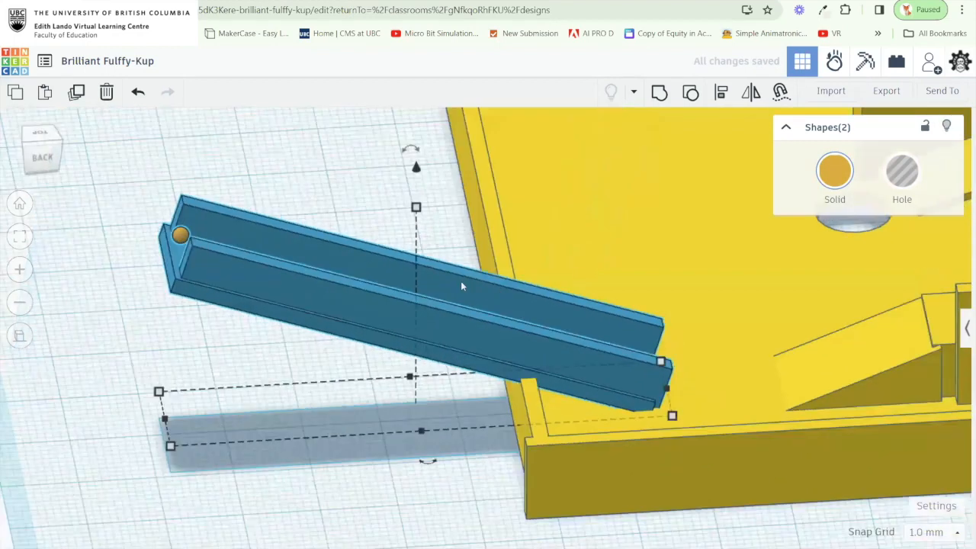
{"action": "left_click_drag", "start_coordinate": [461, 286], "coordinate": [486, 282]}
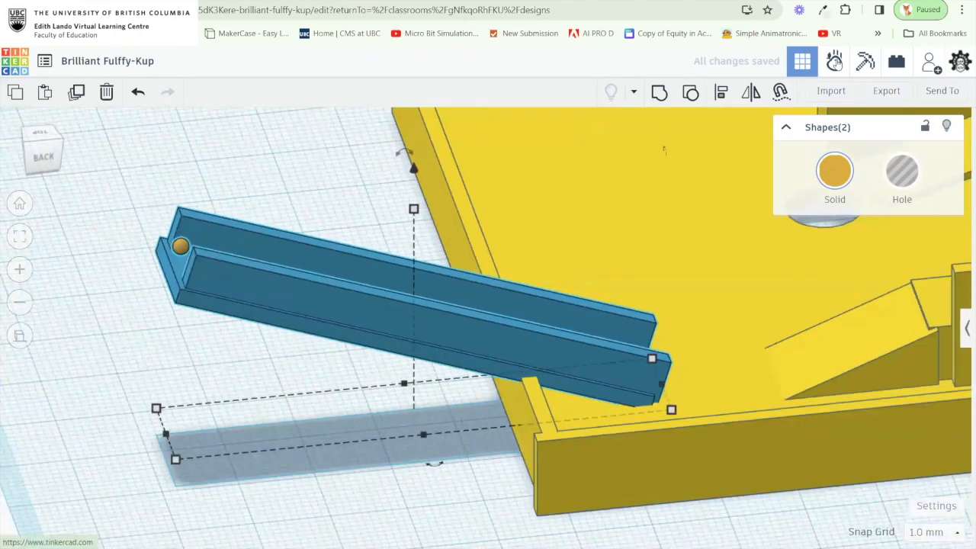
Switch to the simulation workspace and run the simulation to follow the ball down the soft wood ramp and across the board.
{"action": "left_click", "coordinate": [834, 61]}
{"action": "left_click_drag", "start_coordinate": [547, 240], "coordinate": [352, 270]}
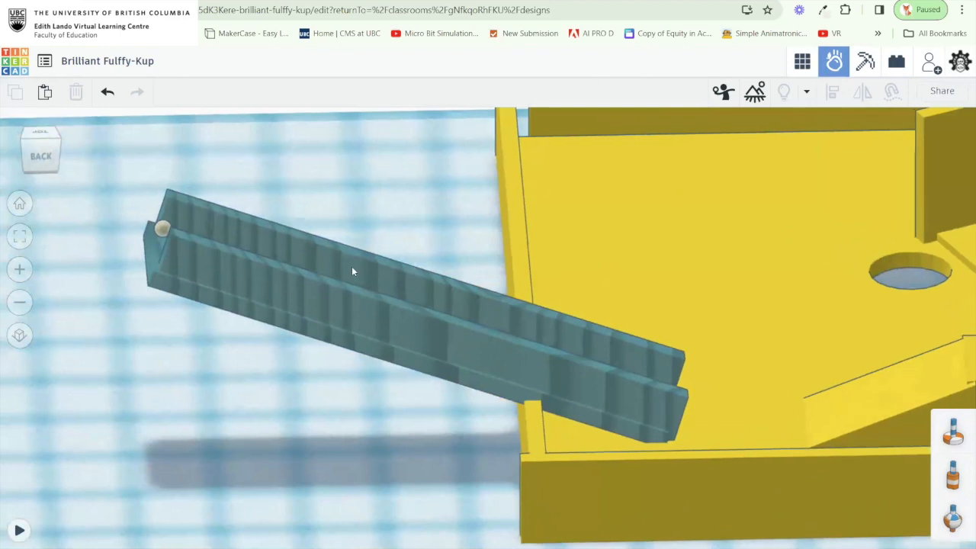
{"action": "left_click", "coordinate": [300, 283]}
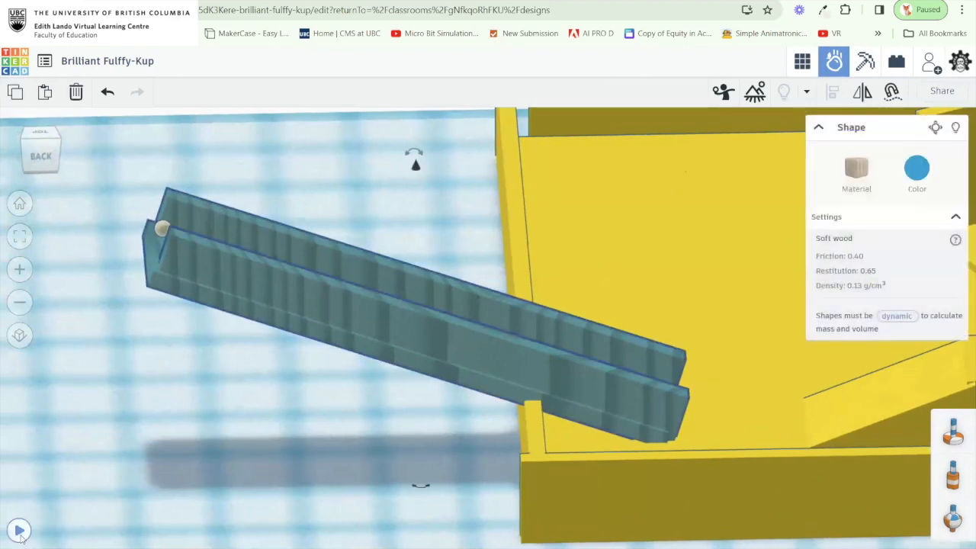
{"action": "left_click", "coordinate": [19, 529]}
{"action": "left_click_drag", "start_coordinate": [218, 445], "coordinate": [491, 384]}
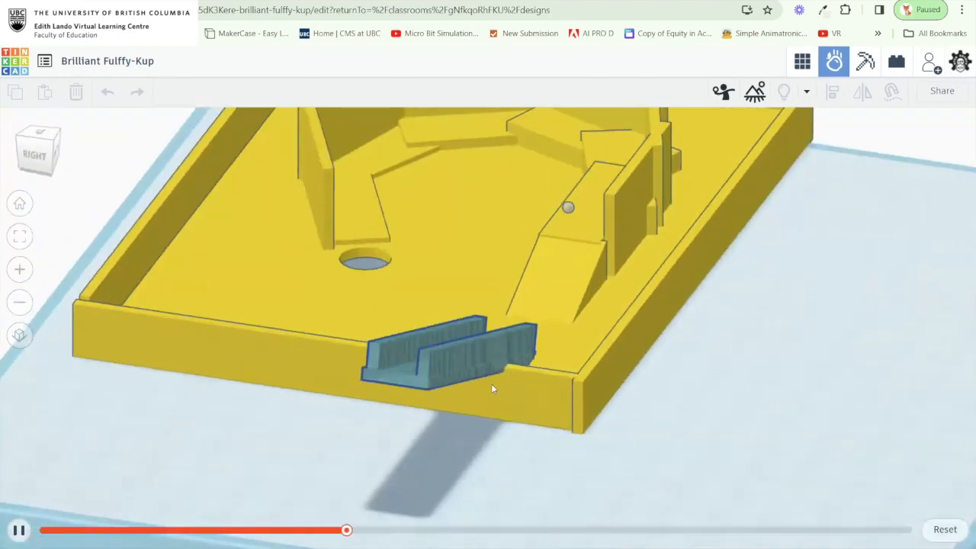
{"action": "left_click_drag", "start_coordinate": [592, 343], "coordinate": [415, 350]}
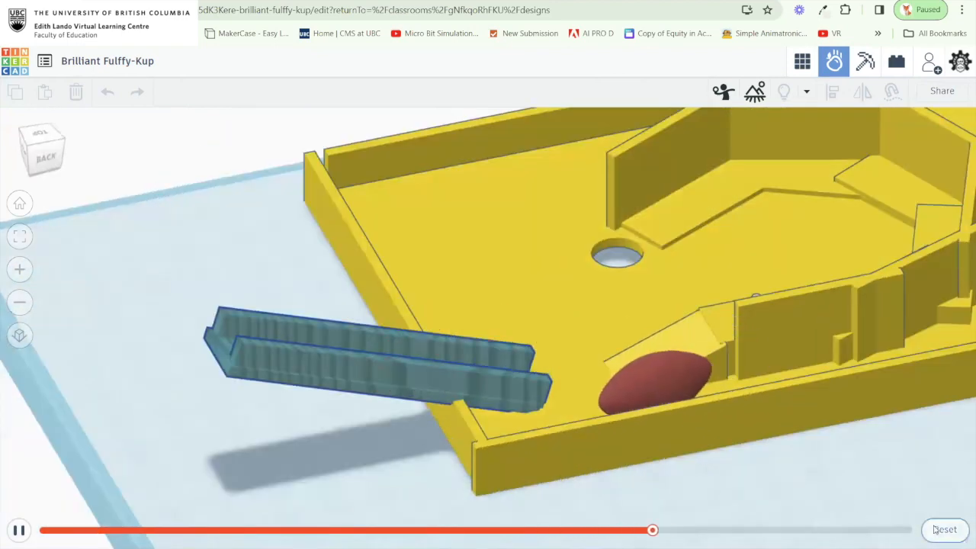
Throw several objects at the yellow board while the simulation runs, and reset the simulation.
{"action": "left_click", "coordinate": [593, 227]}
{"action": "left_click", "coordinate": [532, 189]}
{"action": "left_click", "coordinate": [656, 240]}
{"action": "left_click_drag", "start_coordinate": [656, 240], "coordinate": [683, 256]}
{"action": "scroll", "coordinate": [555, 314], "scroll_direction": "down", "scroll_amount": 2}
{"action": "left_click", "coordinate": [656, 261]}
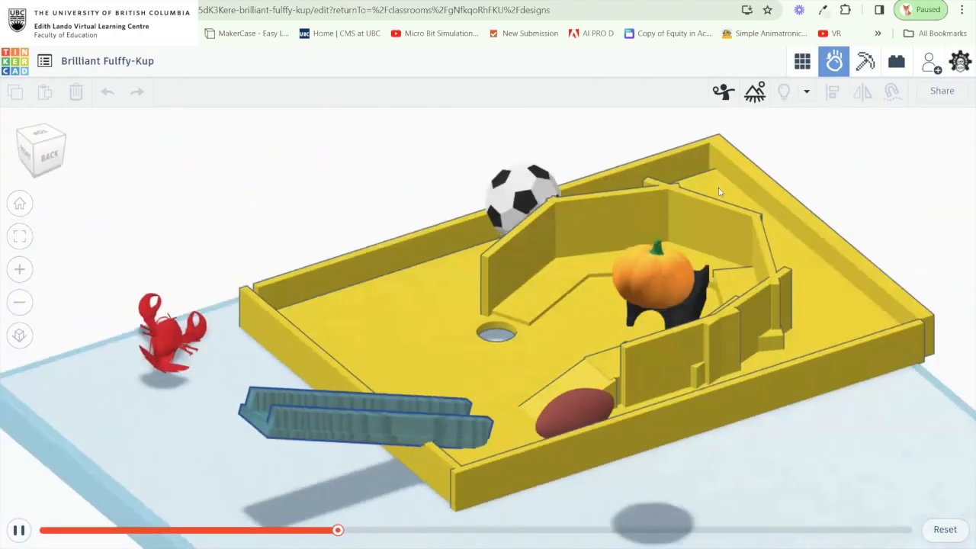
{"action": "left_click", "coordinate": [718, 228]}
{"action": "left_click", "coordinate": [730, 221]}
{"action": "left_click", "coordinate": [943, 529]}
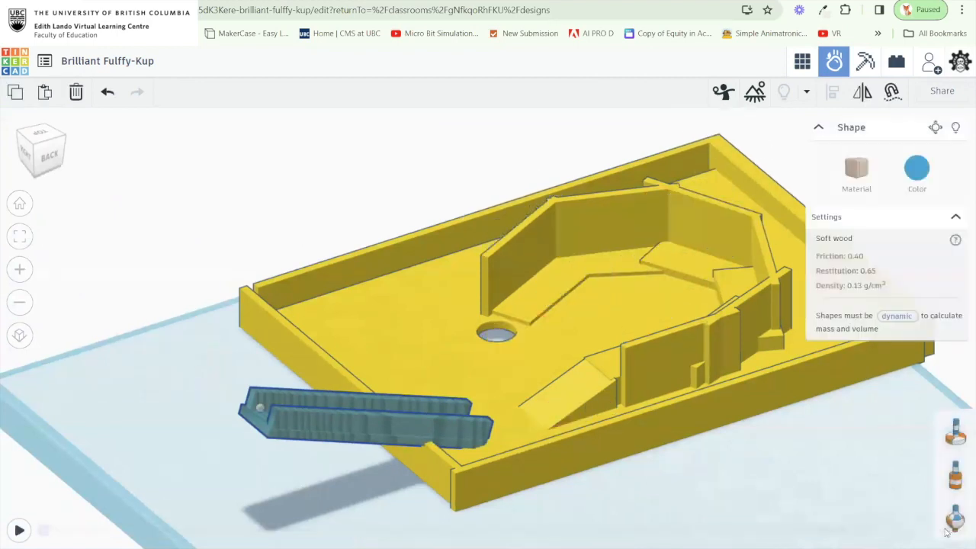
Select the blue ramp with the ball, tilt them more steeply and raise them by about 5.44 mm.
{"action": "left_click_drag", "start_coordinate": [302, 459], "coordinate": [242, 397]}
{"action": "left_click_drag", "start_coordinate": [354, 325], "coordinate": [382, 274]}
{"action": "left_click_drag", "start_coordinate": [366, 306], "coordinate": [366, 292]}
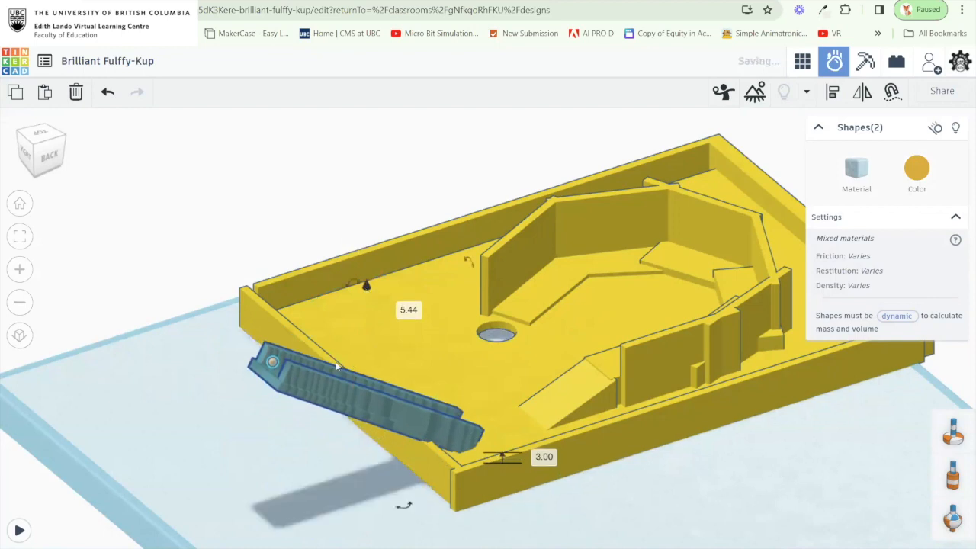
Run the simulation with the steeper ramp, follow the ball along the curved track, and reset it.
{"action": "left_click_drag", "start_coordinate": [325, 374], "coordinate": [60, 500]}
{"action": "left_click", "coordinate": [19, 530]}
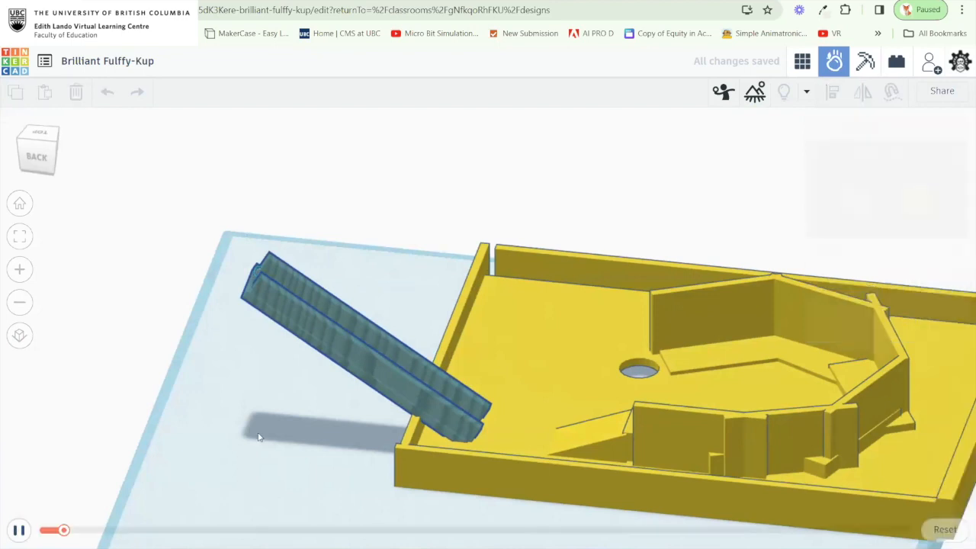
{"action": "left_click_drag", "start_coordinate": [368, 449], "coordinate": [513, 345]}
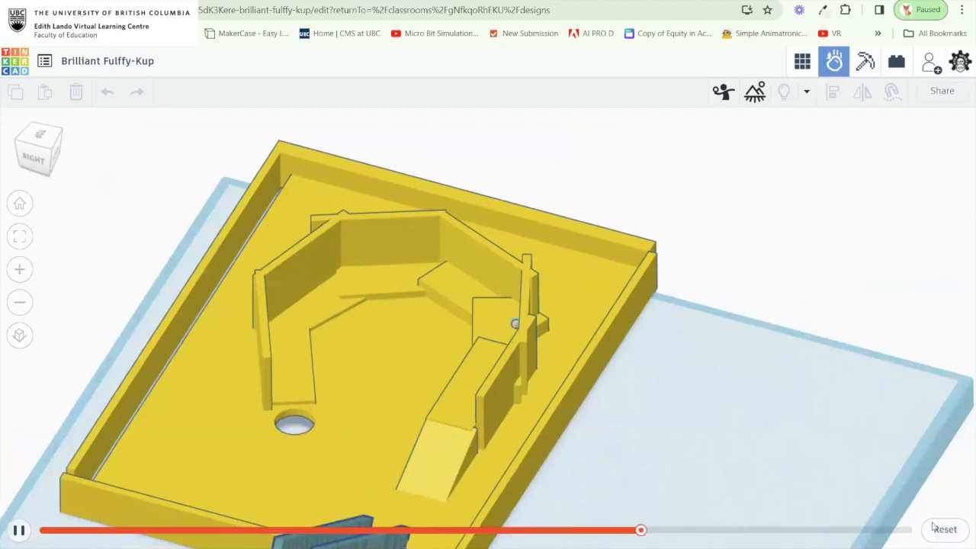
{"action": "left_click", "coordinate": [457, 397]}
Raise the ramp and ball slightly, rotate them by -5°, and test the ball's roll in another simulation run.
{"action": "left_click_drag", "start_coordinate": [456, 396], "coordinate": [368, 367]}
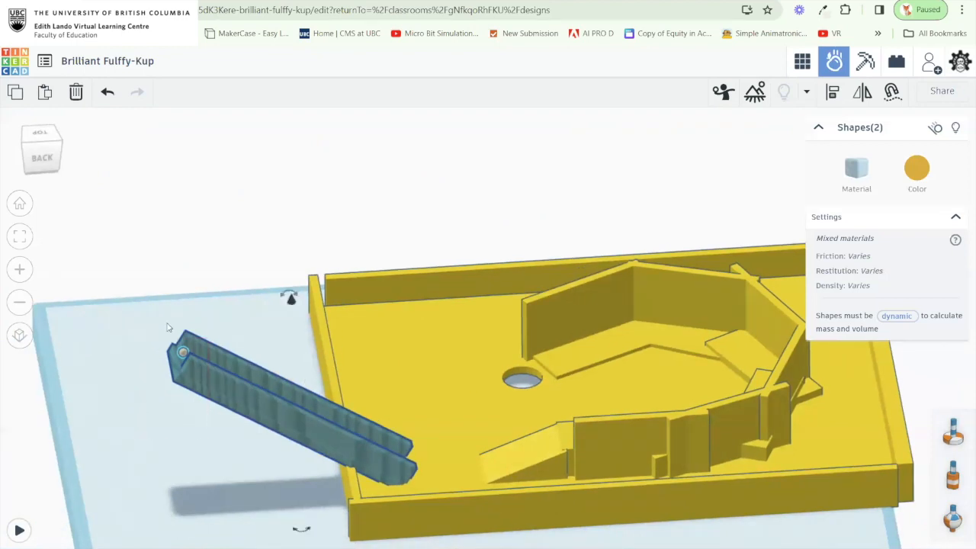
{"action": "left_click_drag", "start_coordinate": [290, 305], "coordinate": [310, 230]}
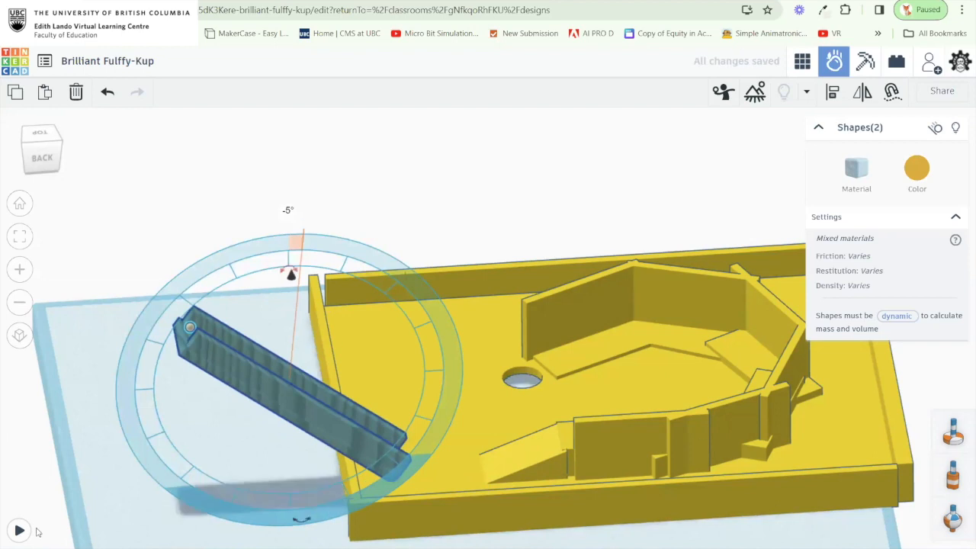
{"action": "left_click", "coordinate": [19, 531]}
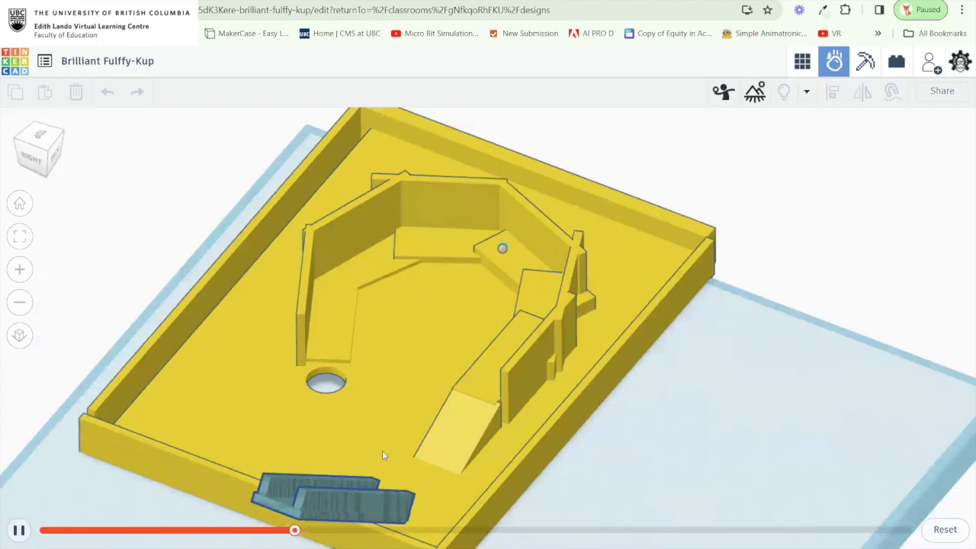
{"action": "left_click_drag", "start_coordinate": [461, 405], "coordinate": [305, 396]}
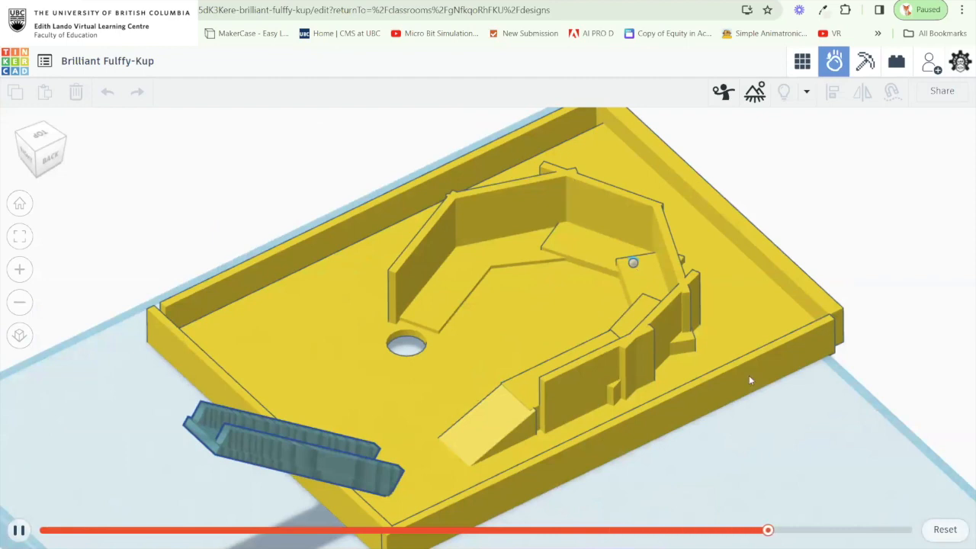
{"action": "left_click", "coordinate": [945, 529]}
Return to the 3D design workspace, ungroup the yellow board and select its red base group.
{"action": "left_click_drag", "start_coordinate": [626, 305], "coordinate": [219, 407]}
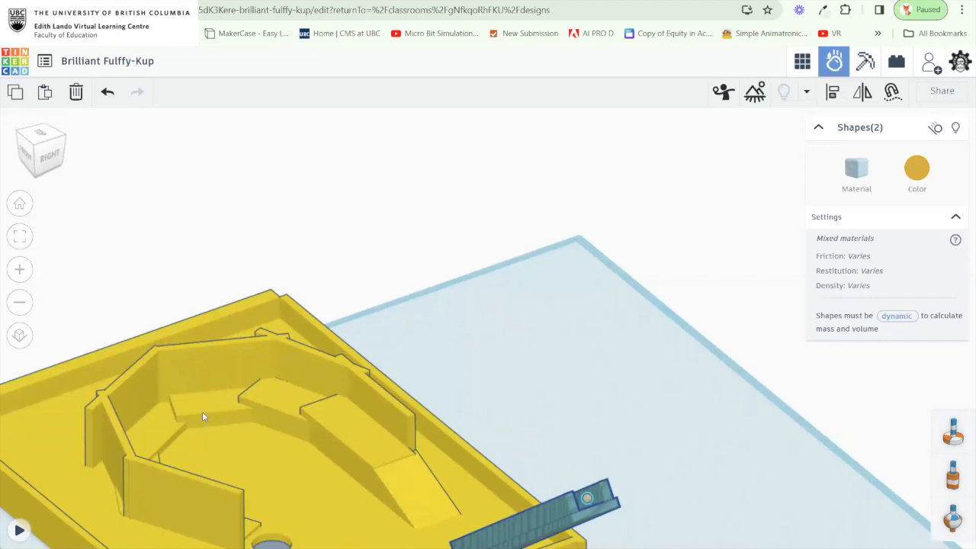
{"action": "left_click_drag", "start_coordinate": [237, 443], "coordinate": [385, 397]}
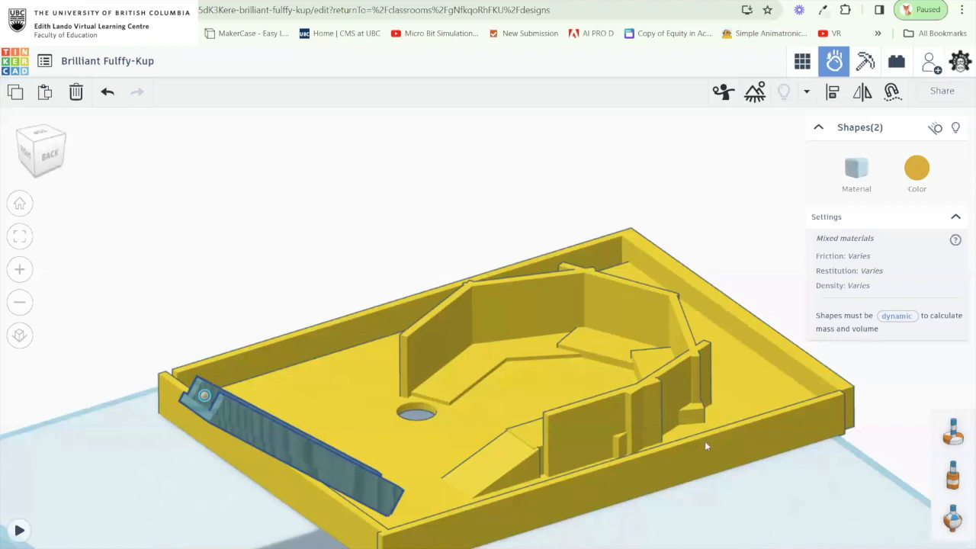
{"action": "left_click", "coordinate": [802, 64]}
{"action": "left_click_drag", "start_coordinate": [405, 365], "coordinate": [478, 365]}
{"action": "left_click", "coordinate": [362, 282]}
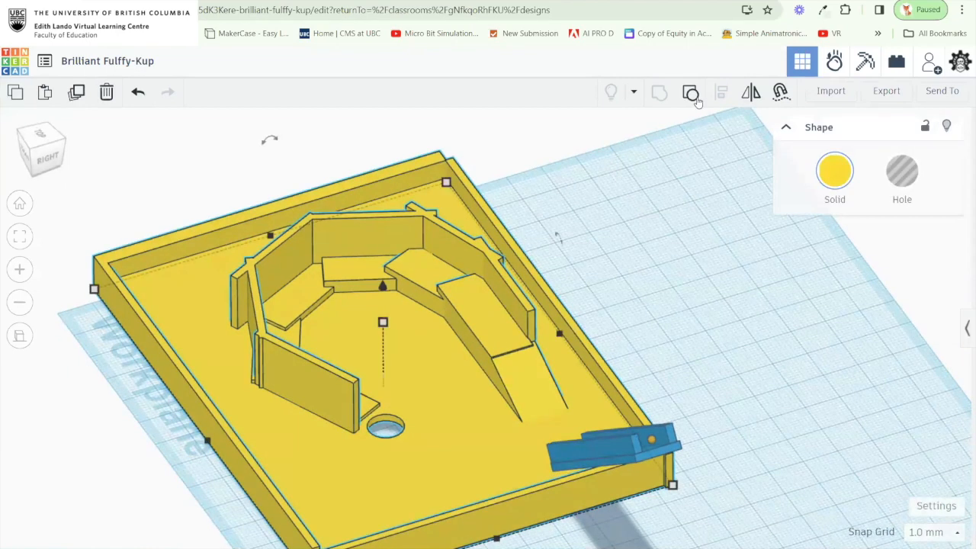
{"action": "left_click", "coordinate": [691, 92]}
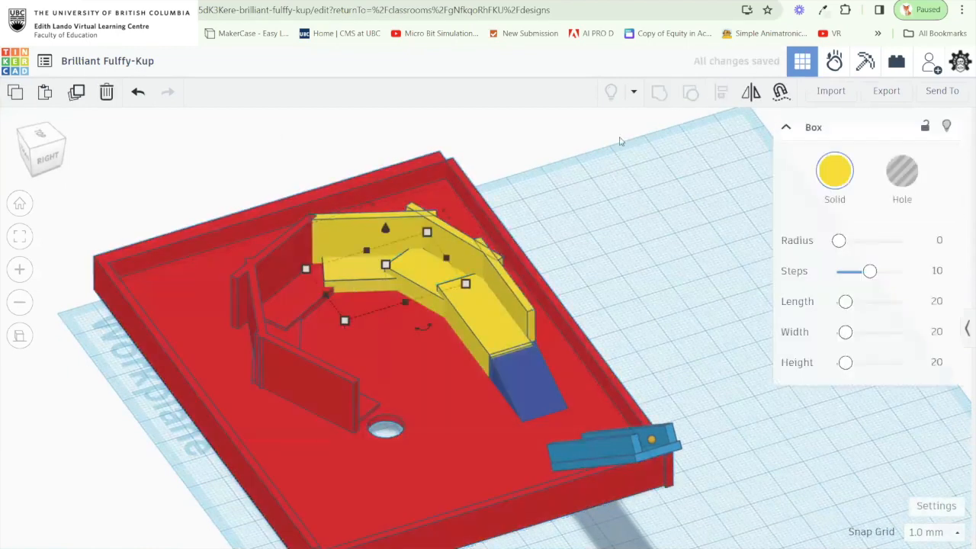
{"action": "left_click", "coordinate": [328, 309]}
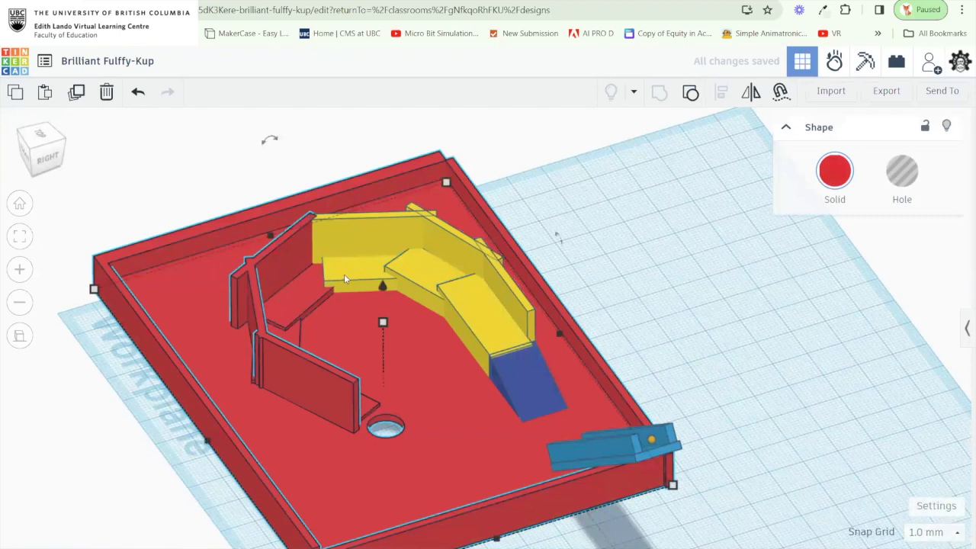
Ungroup the red base into its individual shapes and select one yellow floor box of the curved track.
{"action": "left_click", "coordinate": [345, 277]}
{"action": "left_click", "coordinate": [286, 299]}
{"action": "left_click", "coordinate": [691, 92]}
{"action": "left_click_drag", "start_coordinate": [452, 235], "coordinate": [398, 254]}
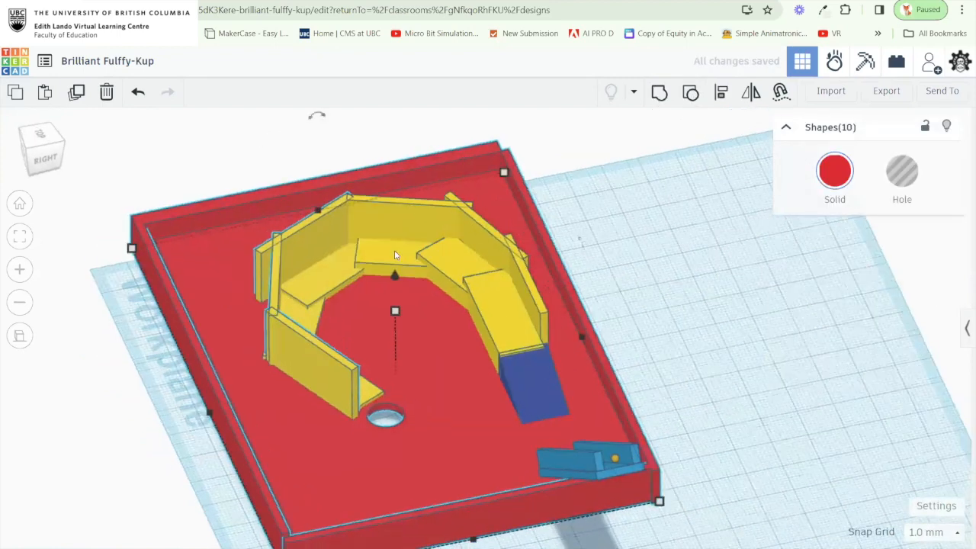
{"action": "left_click", "coordinate": [393, 257]}
{"action": "scroll", "coordinate": [373, 268], "scroll_direction": "up", "scroll_amount": 2}
{"action": "scroll", "coordinate": [373, 268], "scroll_direction": "up", "scroll_amount": 5}
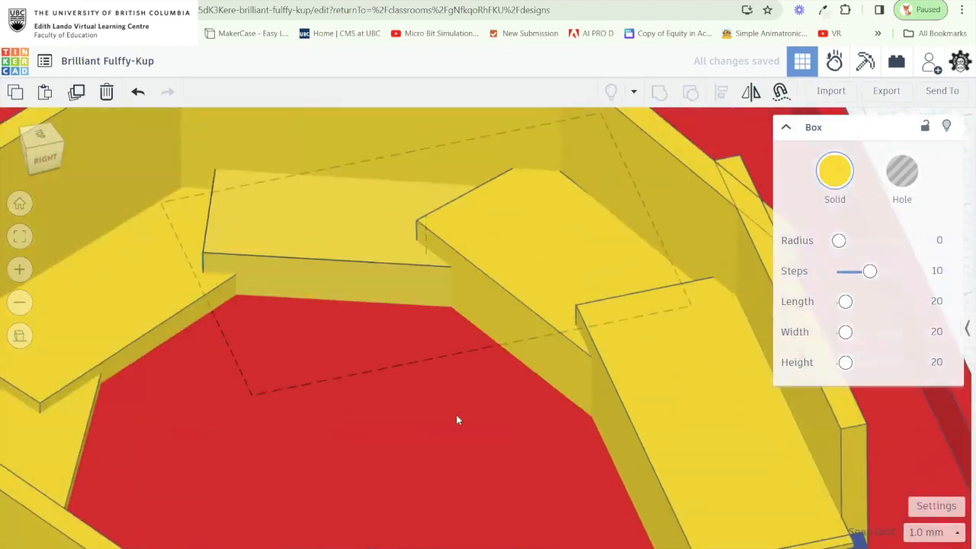
{"action": "scroll", "coordinate": [478, 417], "scroll_direction": "down", "scroll_amount": 4}
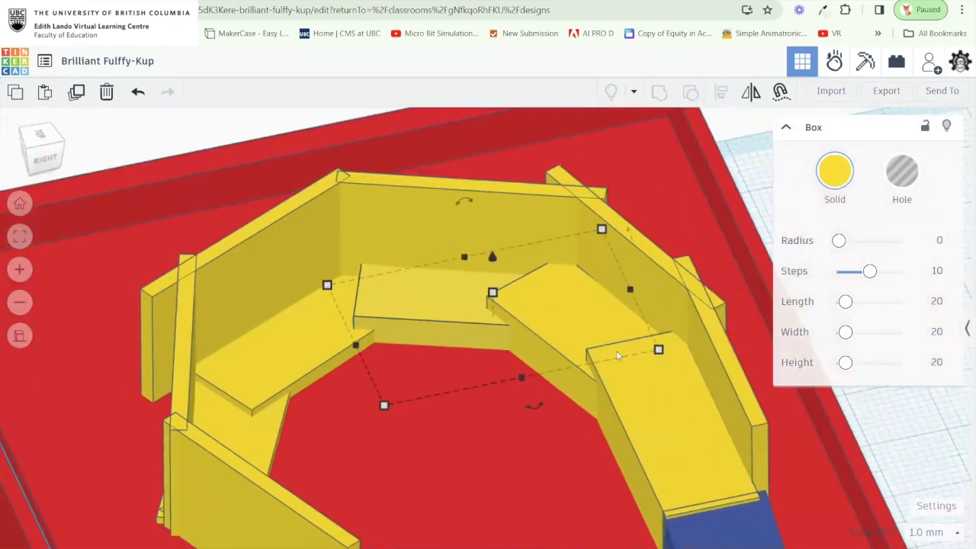
Inspect the yellow floor boxes around the curve one by one, checking how neighbouring pieces meet from several angles.
{"action": "left_click", "coordinate": [653, 419]}
{"action": "left_click", "coordinate": [550, 315]}
{"action": "left_click", "coordinate": [424, 301]}
{"action": "left_click", "coordinate": [289, 358]}
{"action": "left_click", "coordinate": [242, 433]}
{"action": "left_click", "coordinate": [644, 384]}
{"action": "left_click_drag", "start_coordinate": [532, 390], "coordinate": [449, 372]}
{"action": "left_click", "coordinate": [278, 420]}
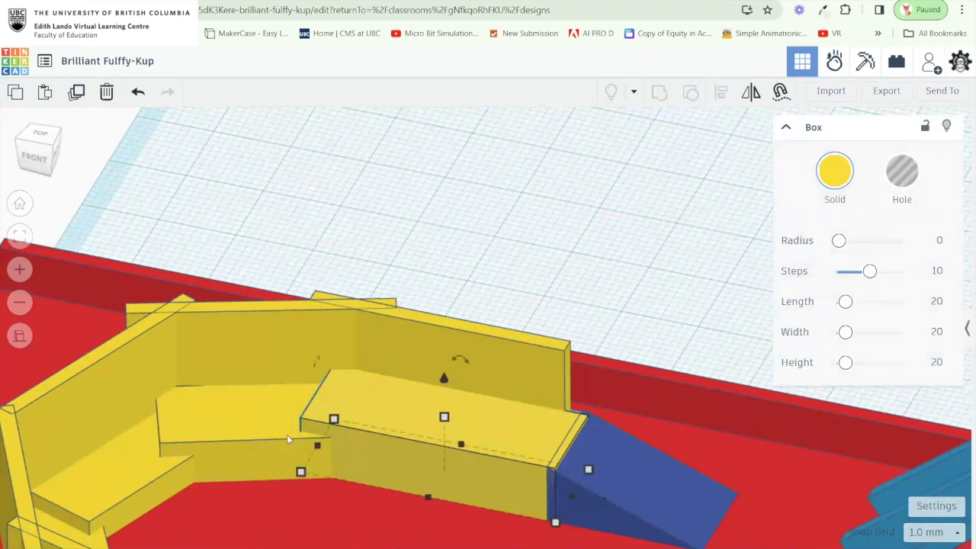
{"action": "left_click_drag", "start_coordinate": [320, 329], "coordinate": [321, 291]}
{"action": "left_click", "coordinate": [445, 263]}
{"action": "left_click_drag", "start_coordinate": [399, 384], "coordinate": [191, 398]}
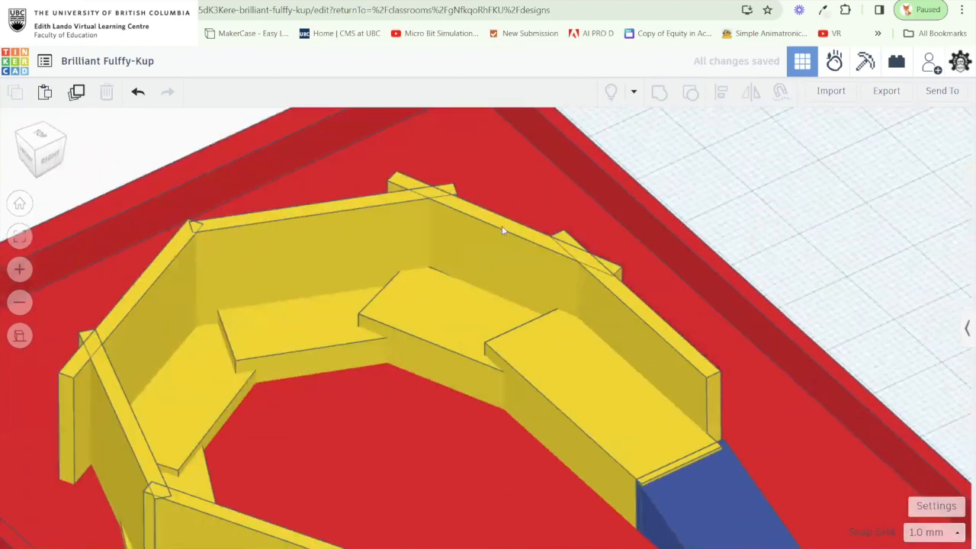
{"action": "left_click", "coordinate": [443, 316]}
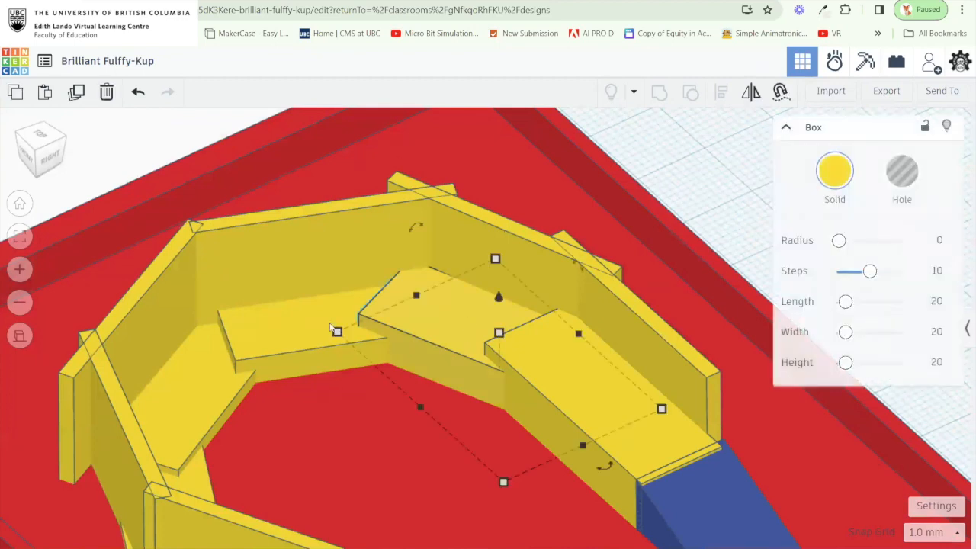
{"action": "left_click", "coordinate": [185, 410]}
{"action": "left_click_drag", "start_coordinate": [266, 423], "coordinate": [183, 416]}
{"action": "left_click_drag", "start_coordinate": [518, 396], "coordinate": [619, 391]}
{"action": "left_click_drag", "start_coordinate": [415, 447], "coordinate": [468, 388]}
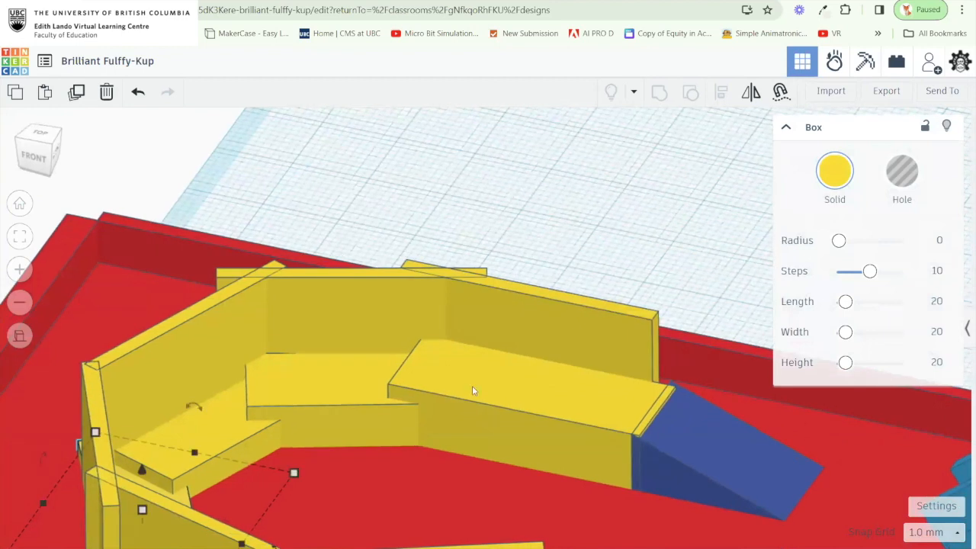
Turn the snap grid off and slightly lower the top of the yellow floor box next to the blue ramp.
{"action": "left_click", "coordinate": [366, 392]}
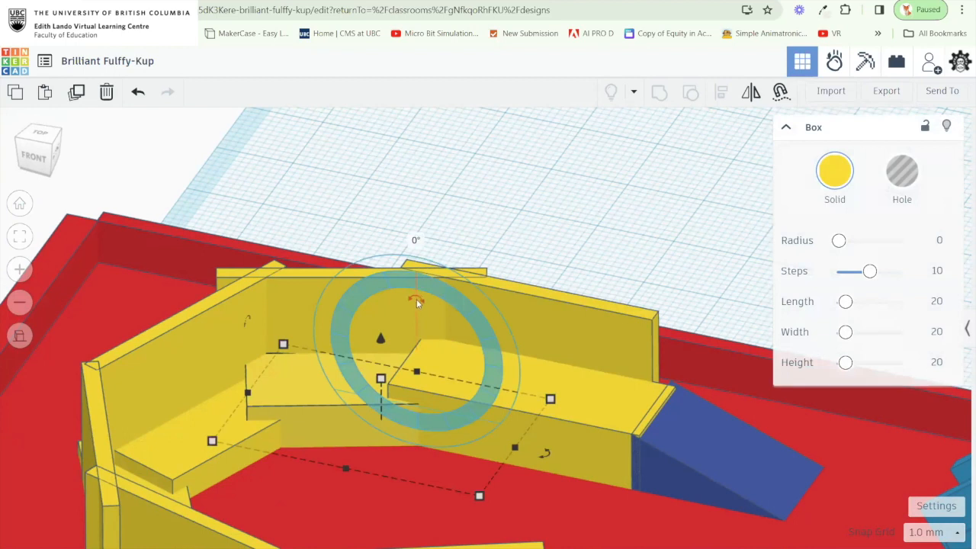
{"action": "mouse_move", "coordinate": [420, 297]}
{"action": "left_mouse_down"}
{"action": "mouse_move", "coordinate": [421, 221]}
{"action": "mouse_move", "coordinate": [403, 210]}
{"action": "mouse_move", "coordinate": [419, 217]}
{"action": "mouse_move", "coordinate": [417, 283]}
{"action": "mouse_move", "coordinate": [387, 283]}
{"action": "mouse_move", "coordinate": [410, 284]}
{"action": "left_mouse_up"}
{"action": "left_click", "coordinate": [597, 408]}
{"action": "left_click_drag", "start_coordinate": [532, 348], "coordinate": [532, 349]}
{"action": "left_click", "coordinate": [917, 532]}
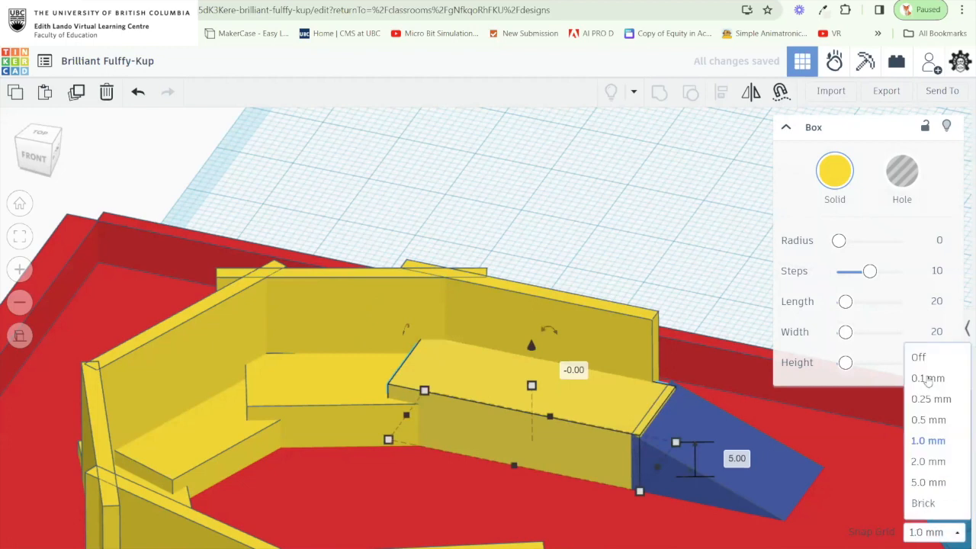
{"action": "left_click", "coordinate": [923, 358]}
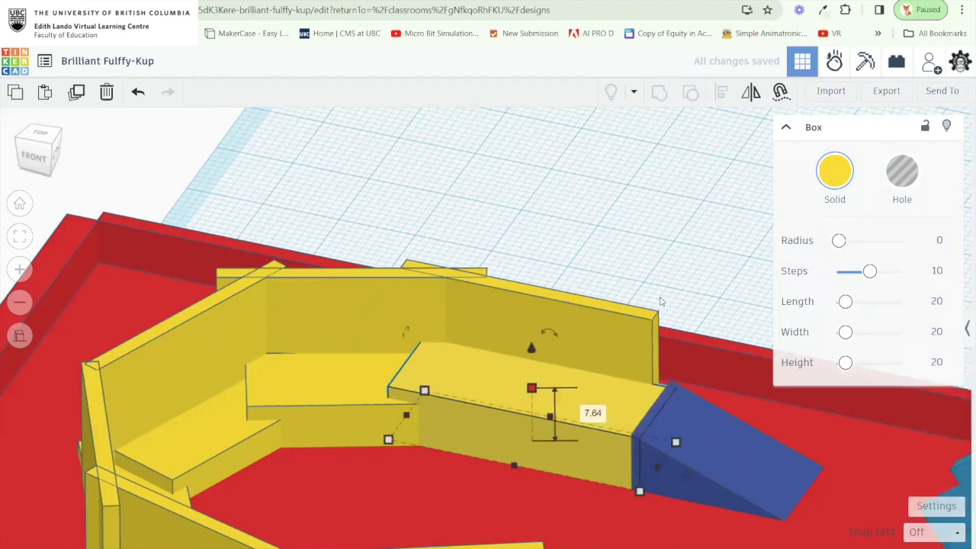
{"action": "left_click", "coordinate": [611, 241]}
Slightly lower the second yellow floor box and check how it meets the adjoining floor boxes.
{"action": "left_click_drag", "start_coordinate": [610, 237], "coordinate": [465, 241]}
{"action": "left_click", "coordinate": [497, 403]}
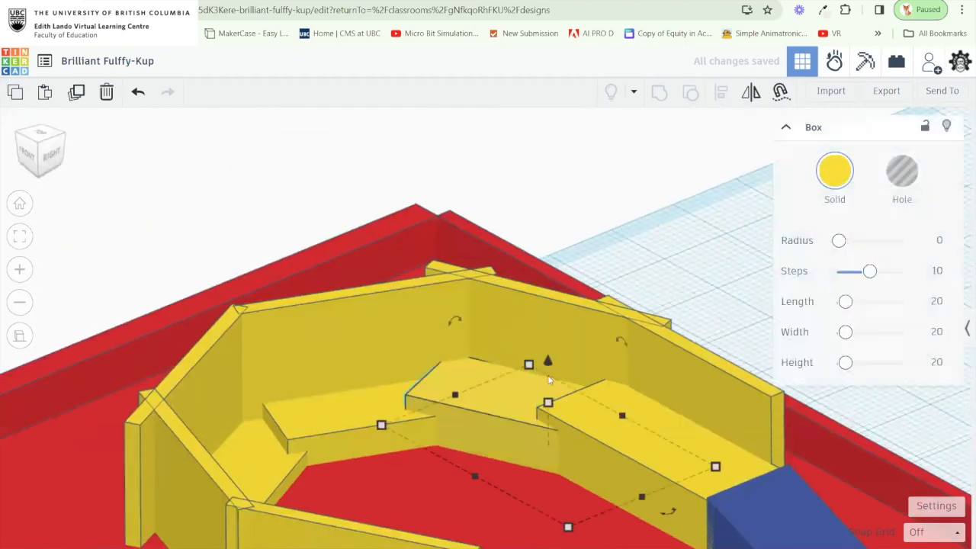
{"action": "mouse_move", "coordinate": [529, 375]}
{"action": "left_mouse_down"}
{"action": "mouse_move", "coordinate": [613, 373]}
{"action": "mouse_move", "coordinate": [530, 379]}
{"action": "left_mouse_up"}
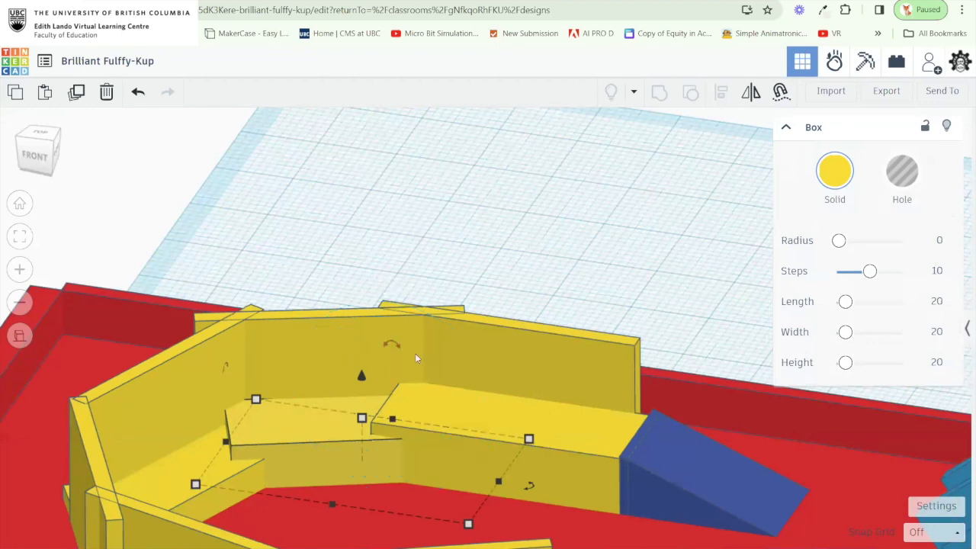
{"action": "left_click_drag", "start_coordinate": [428, 350], "coordinate": [397, 353]}
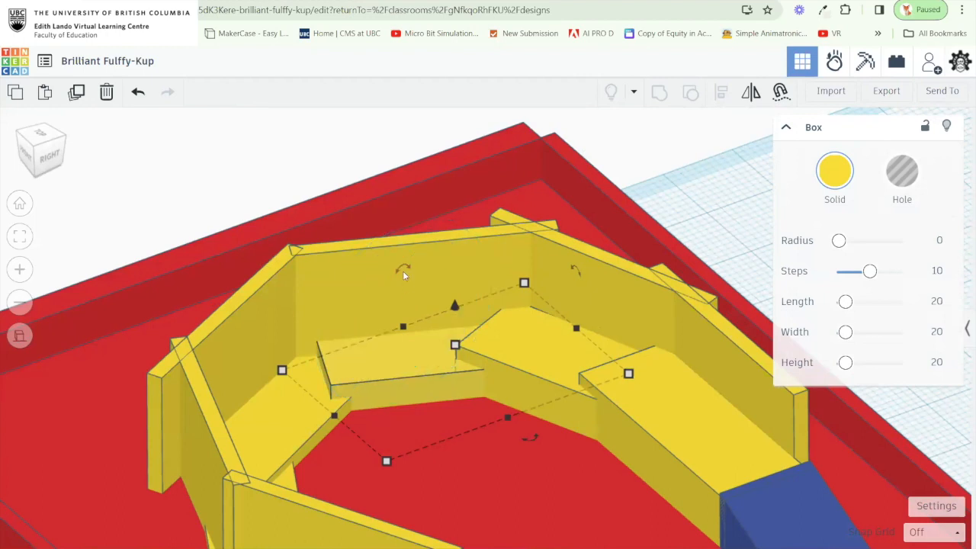
{"action": "left_click_drag", "start_coordinate": [446, 183], "coordinate": [448, 330]}
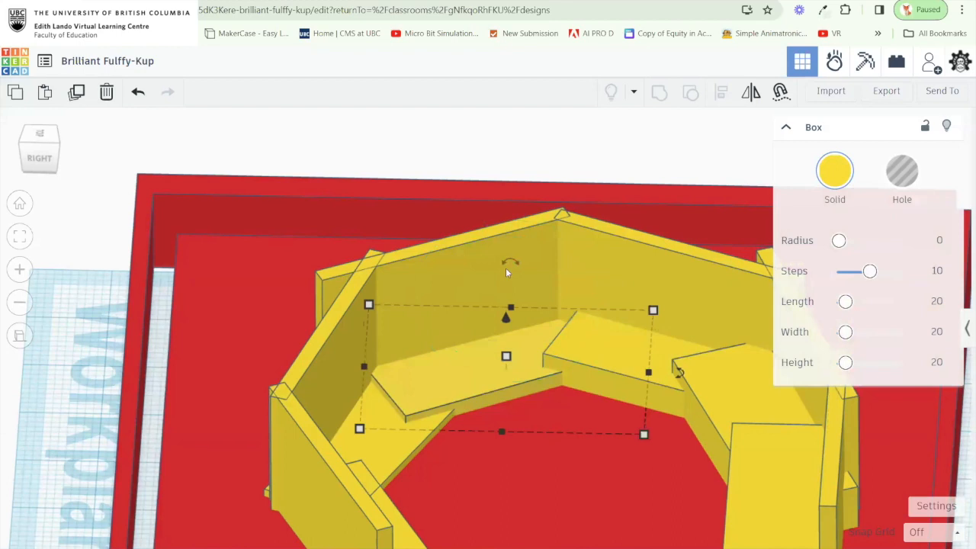
{"action": "left_click_drag", "start_coordinate": [598, 441], "coordinate": [751, 454]}
{"action": "left_click_drag", "start_coordinate": [510, 418], "coordinate": [394, 303]}
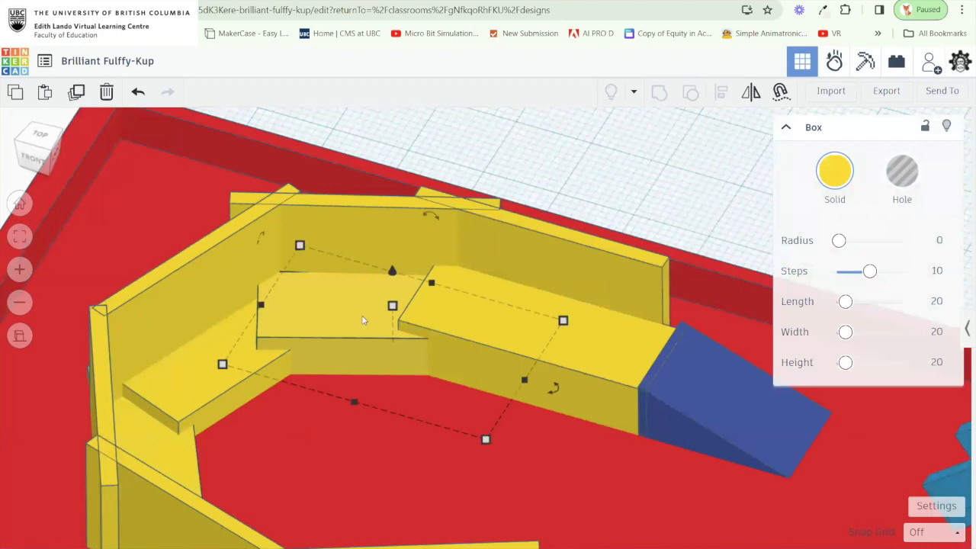
{"action": "left_click_drag", "start_coordinate": [438, 173], "coordinate": [414, 148]}
Open the Joels mini golf design and ungroup its red board into separate shapes.
{"action": "left_click", "coordinate": [27, 65]}
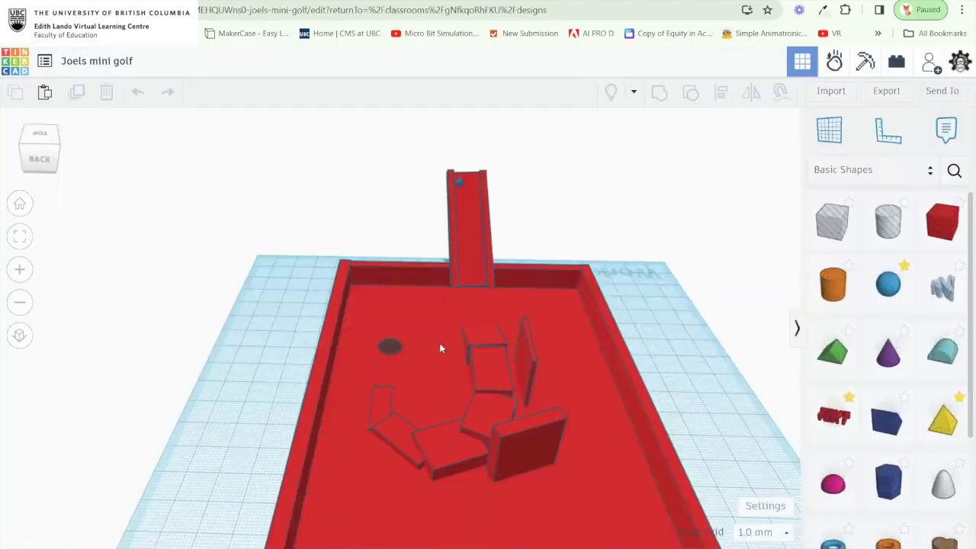
{"action": "mouse_move", "coordinate": [439, 343]}
{"action": "left_mouse_down"}
{"action": "mouse_move", "coordinate": [544, 355]}
{"action": "mouse_move", "coordinate": [356, 366]}
{"action": "mouse_move", "coordinate": [399, 376]}
{"action": "mouse_move", "coordinate": [363, 327]}
{"action": "mouse_move", "coordinate": [354, 364]}
{"action": "mouse_move", "coordinate": [437, 371]}
{"action": "mouse_move", "coordinate": [383, 402]}
{"action": "mouse_move", "coordinate": [392, 432]}
{"action": "mouse_move", "coordinate": [435, 342]}
{"action": "mouse_move", "coordinate": [414, 359]}
{"action": "mouse_move", "coordinate": [431, 352]}
{"action": "left_mouse_up"}
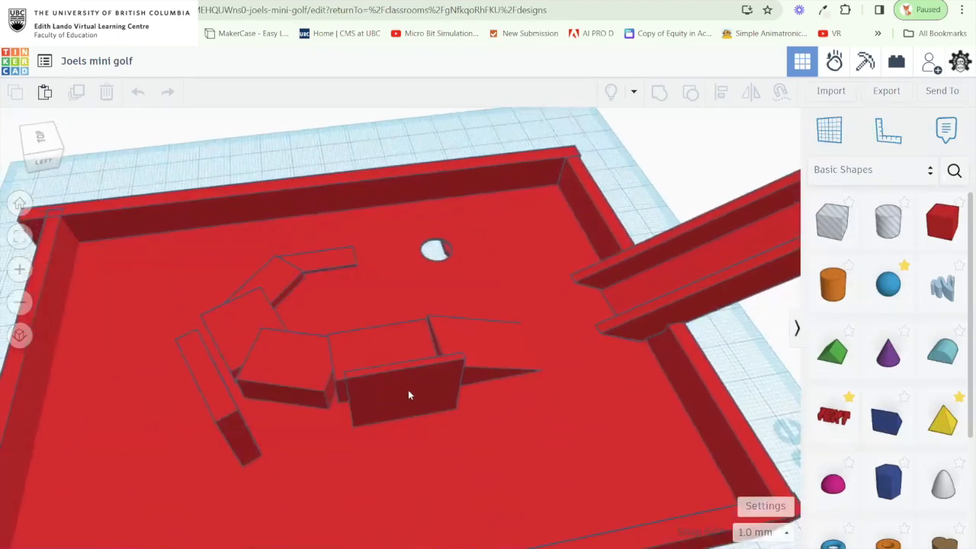
{"action": "left_click", "coordinate": [418, 382]}
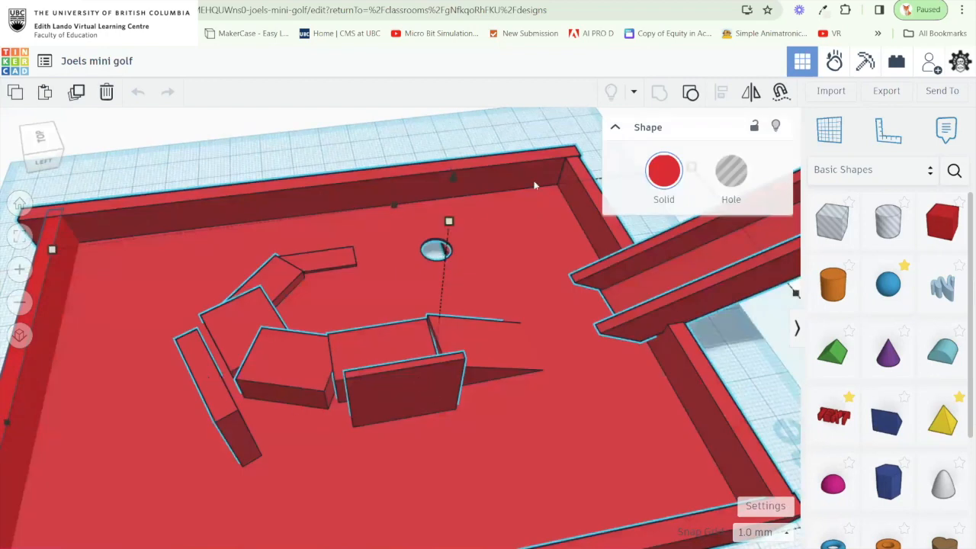
{"action": "left_click", "coordinate": [682, 103]}
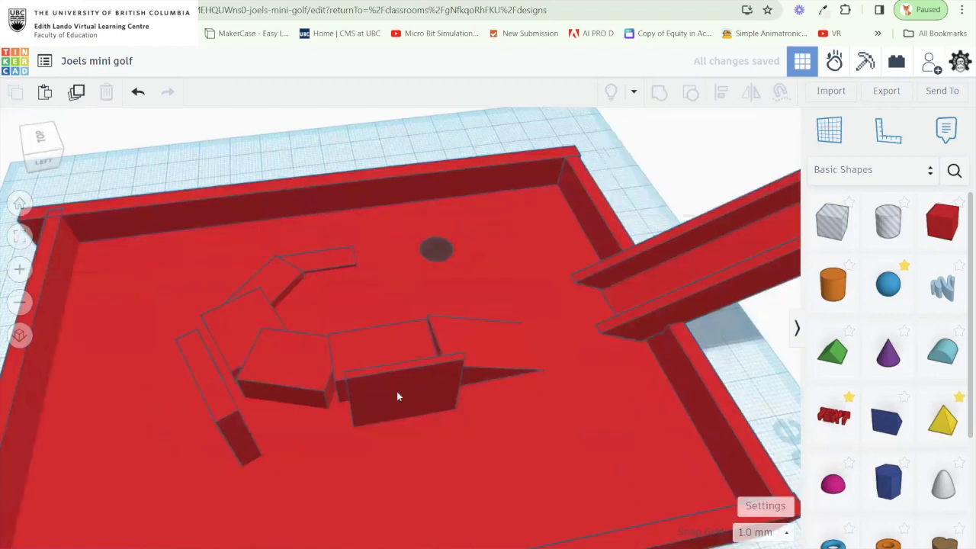
Move the upright wall about 3.93 by 4.66 mm against the raised track and place a copy end to end with it.
{"action": "left_click", "coordinate": [396, 392]}
{"action": "left_click_drag", "start_coordinate": [424, 391], "coordinate": [440, 364]}
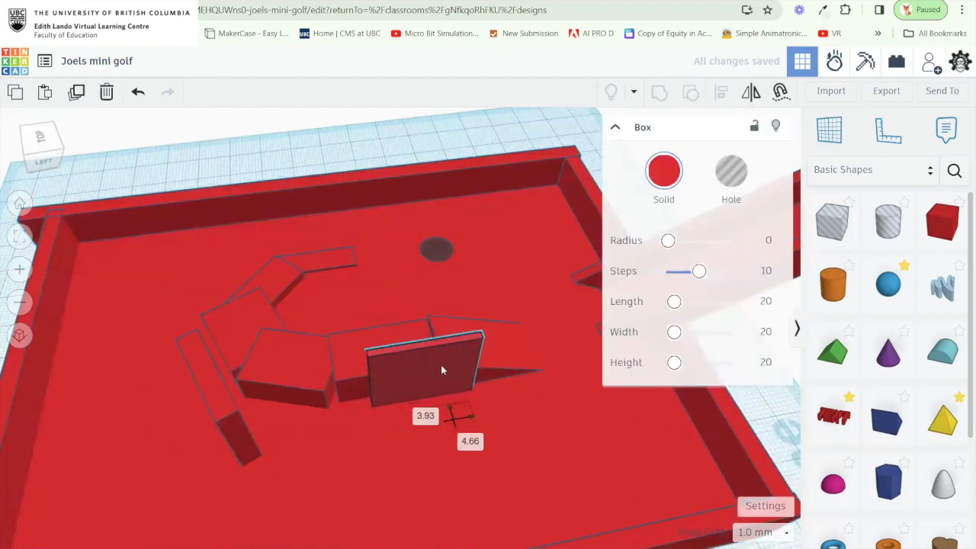
{"action": "left_click", "coordinate": [232, 429]}
{"action": "left_click", "coordinate": [406, 379]}
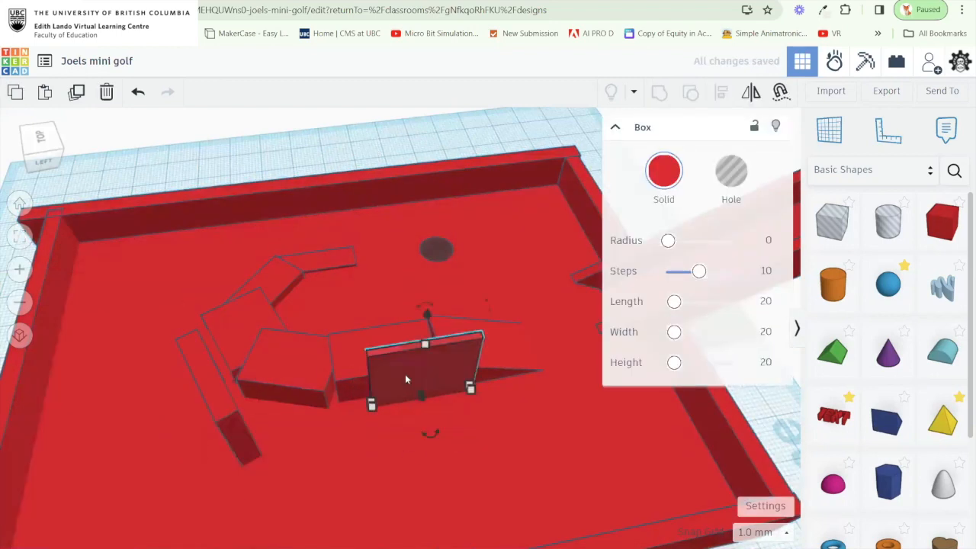
{"action": "left_click_drag", "start_coordinate": [404, 378], "coordinate": [296, 392]}
Delete the detached wall at the curve and angle the copied wall along the outer edge of the next floor box.
{"action": "left_click", "coordinate": [232, 412]}
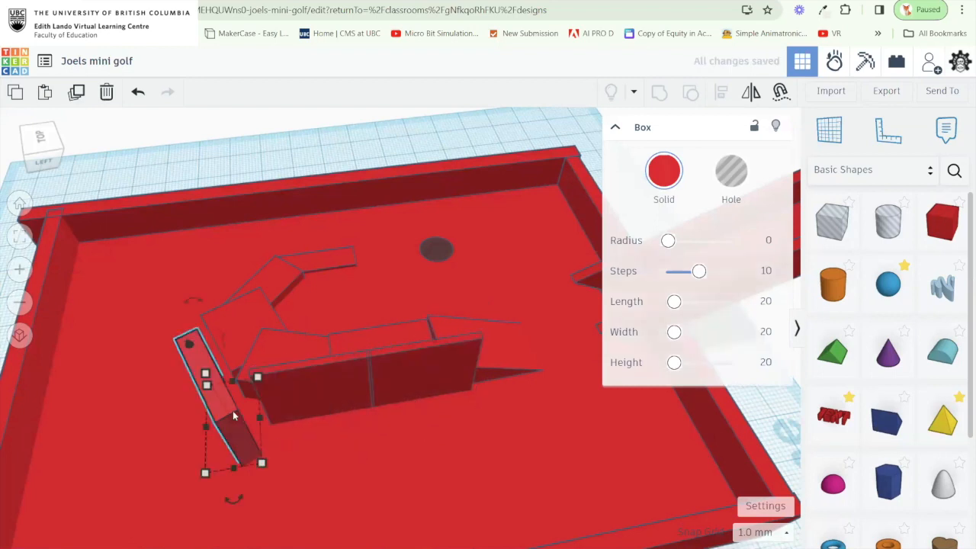
{"action": "key", "text": "Delete"}
{"action": "left_click_drag", "start_coordinate": [236, 419], "coordinate": [532, 410]}
{"action": "left_click", "coordinate": [532, 312]}
{"action": "left_click_drag", "start_coordinate": [532, 303], "coordinate": [518, 306]}
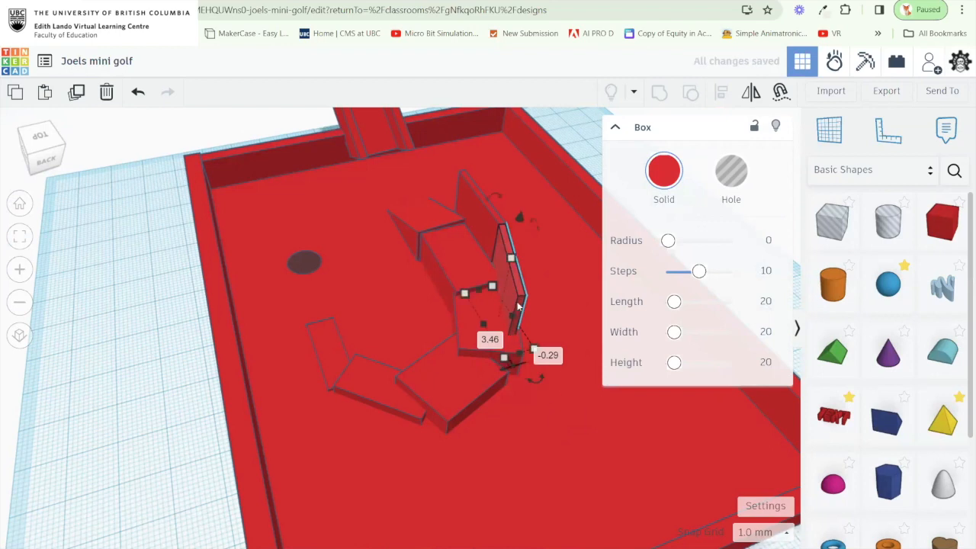
{"action": "left_click_drag", "start_coordinate": [520, 303], "coordinate": [492, 503]}
{"action": "left_click_drag", "start_coordinate": [497, 354], "coordinate": [516, 424]}
{"action": "left_click_drag", "start_coordinate": [501, 388], "coordinate": [517, 380]}
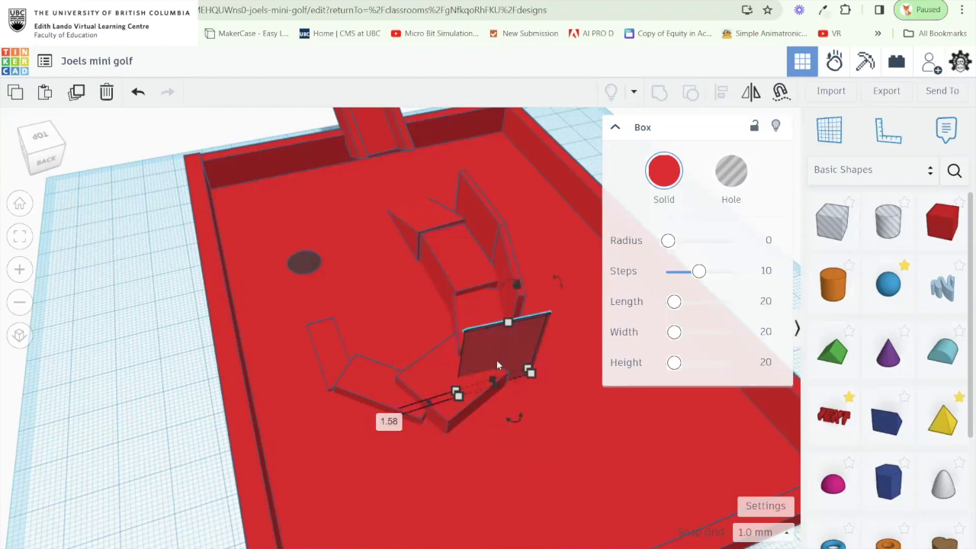
{"action": "key", "text": "Escape"}
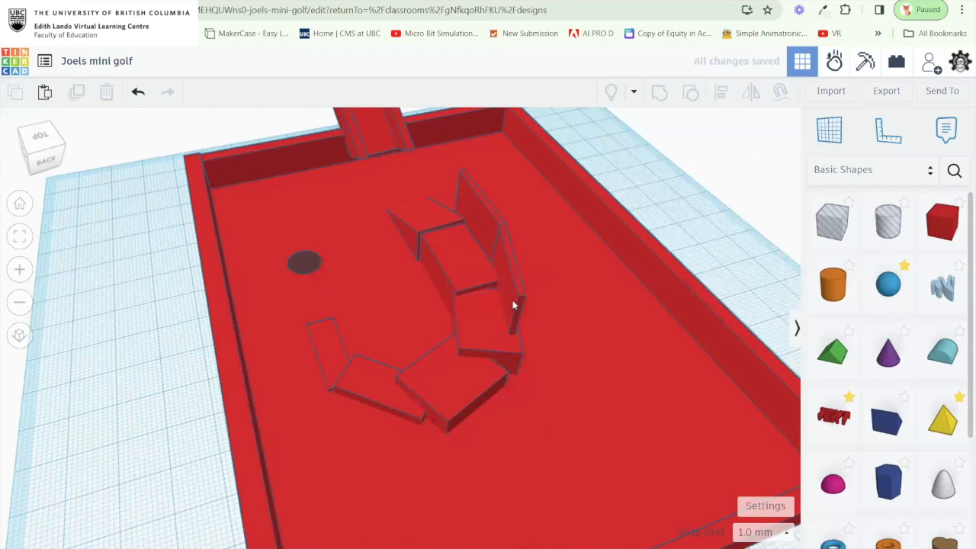
Group the cylinder hole with the red board base to cut the golf hole through it.
{"action": "left_click", "coordinate": [513, 305]}
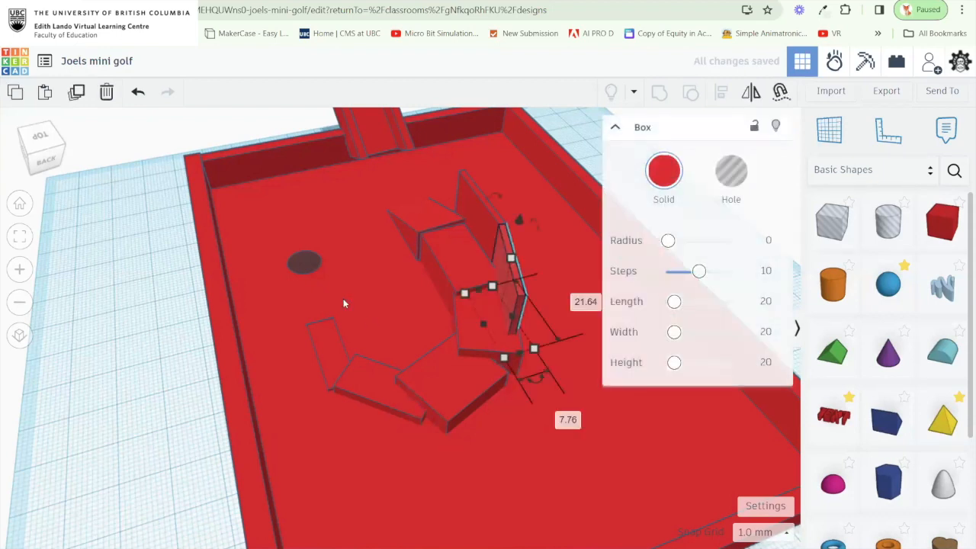
{"action": "left_click_drag", "start_coordinate": [308, 294], "coordinate": [426, 306]}
{"action": "left_click", "coordinate": [305, 314]}
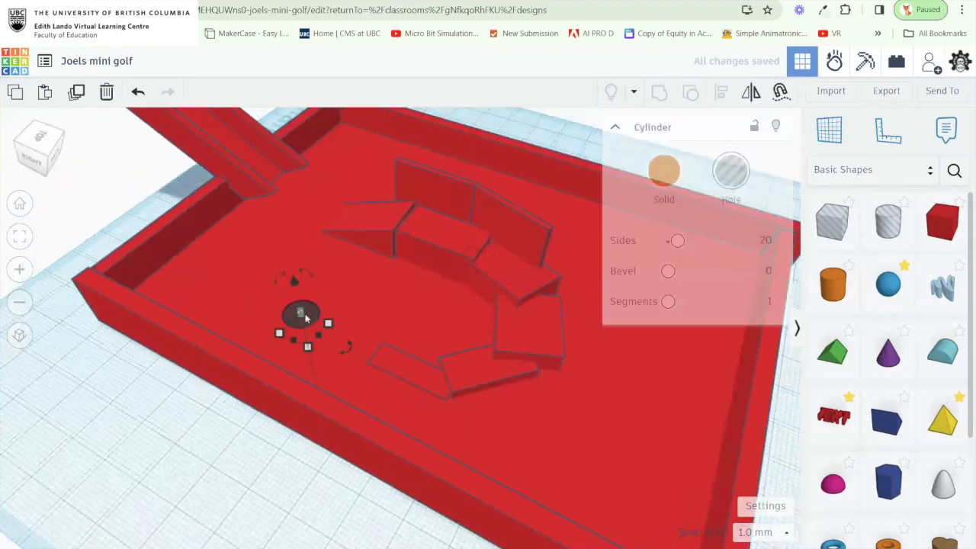
{"action": "left_click", "coordinate": [345, 314], "text": "shift"}
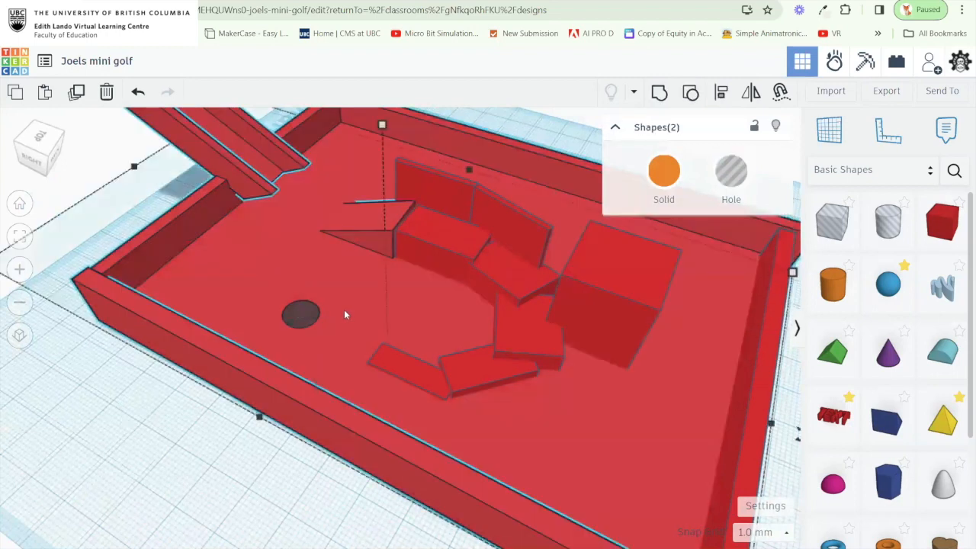
{"action": "key", "text": "ctrl+g"}
{"action": "left_click_drag", "start_coordinate": [312, 340], "coordinate": [393, 340]}
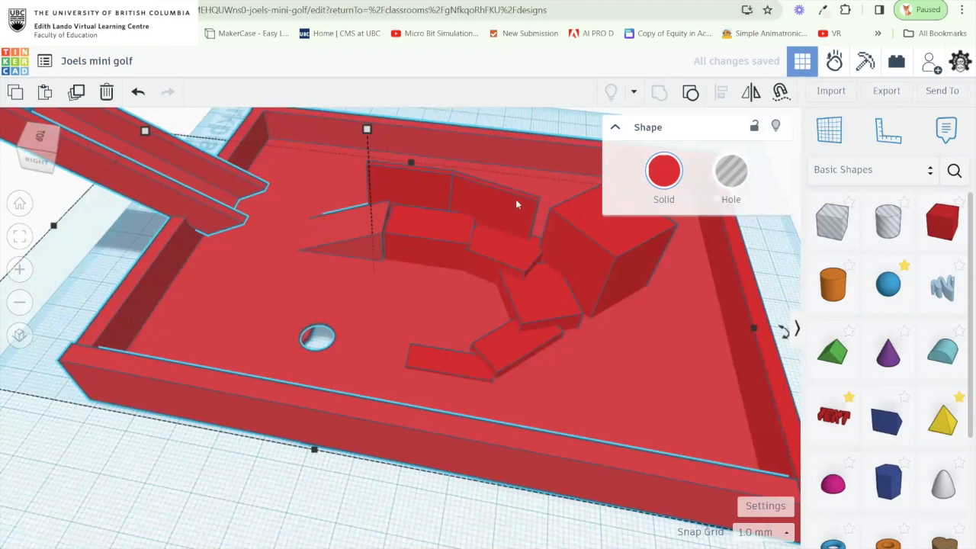
{"action": "left_click_drag", "start_coordinate": [579, 245], "coordinate": [419, 275]}
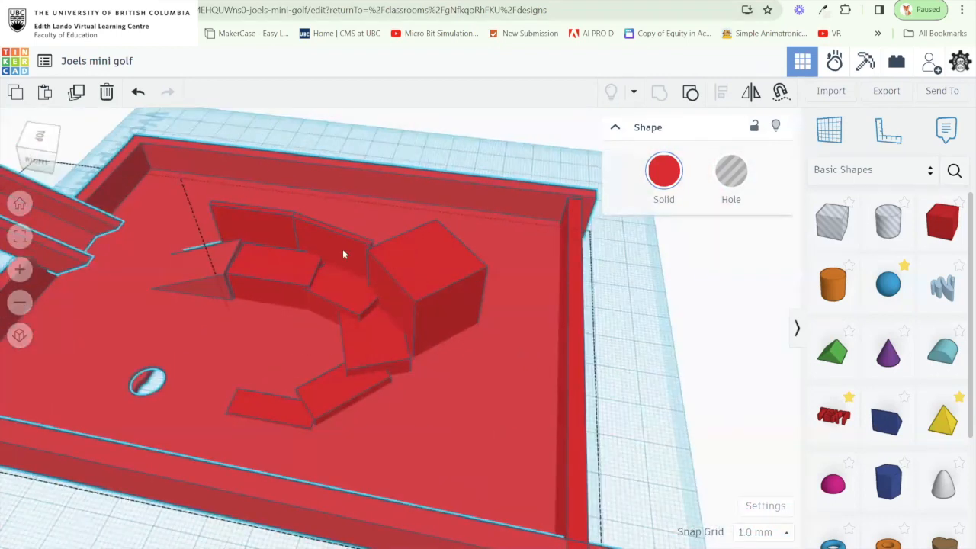
Duplicate the angled wall, turn the copy to follow the next floor box, and collapse the shape settings and shape library.
{"action": "left_click", "coordinate": [342, 249]}
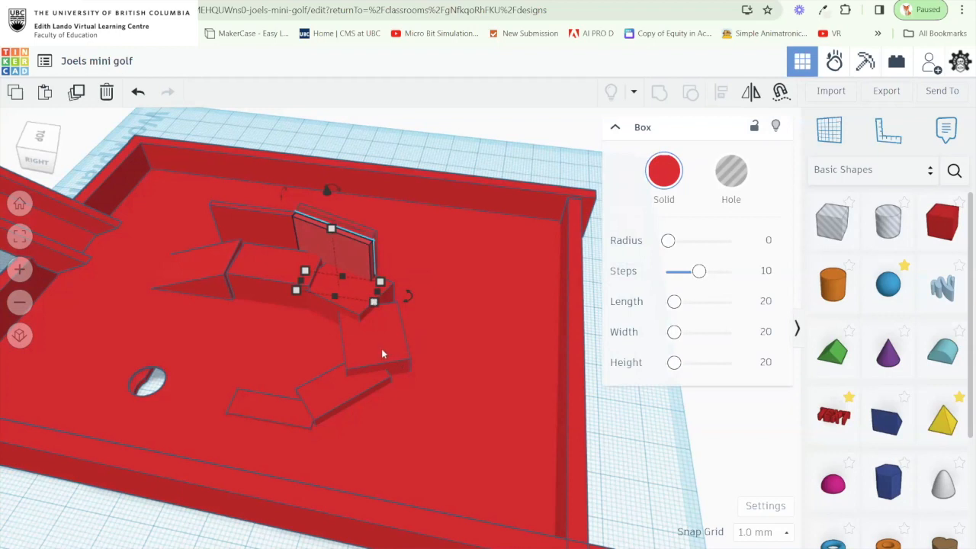
{"action": "key", "text": "ctrl+d"}
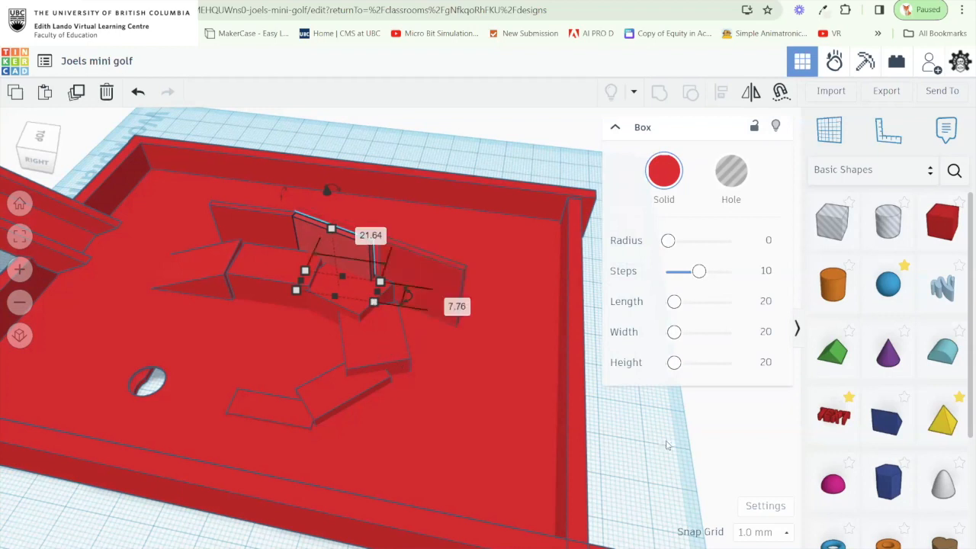
{"action": "left_click", "coordinate": [761, 533]}
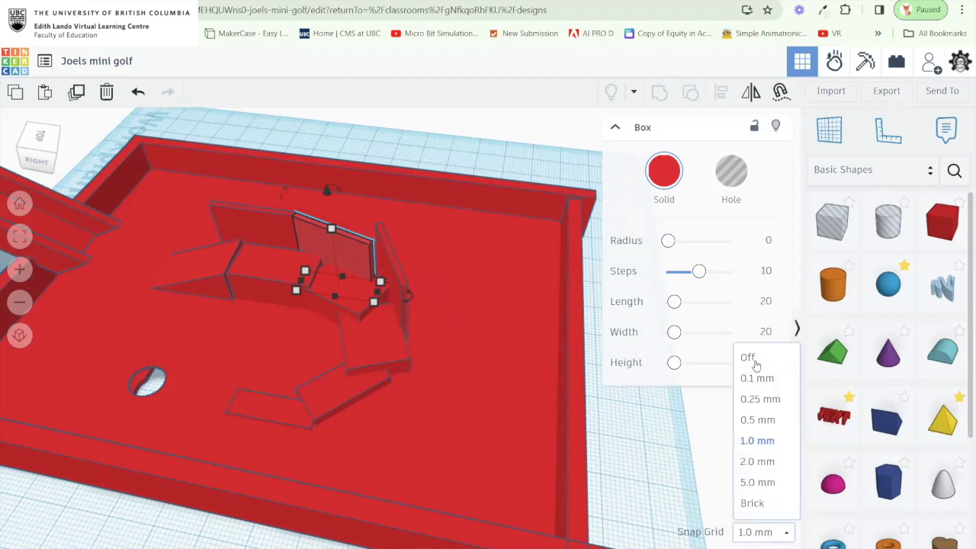
{"action": "left_click", "coordinate": [616, 131]}
{"action": "left_click", "coordinate": [798, 330]}
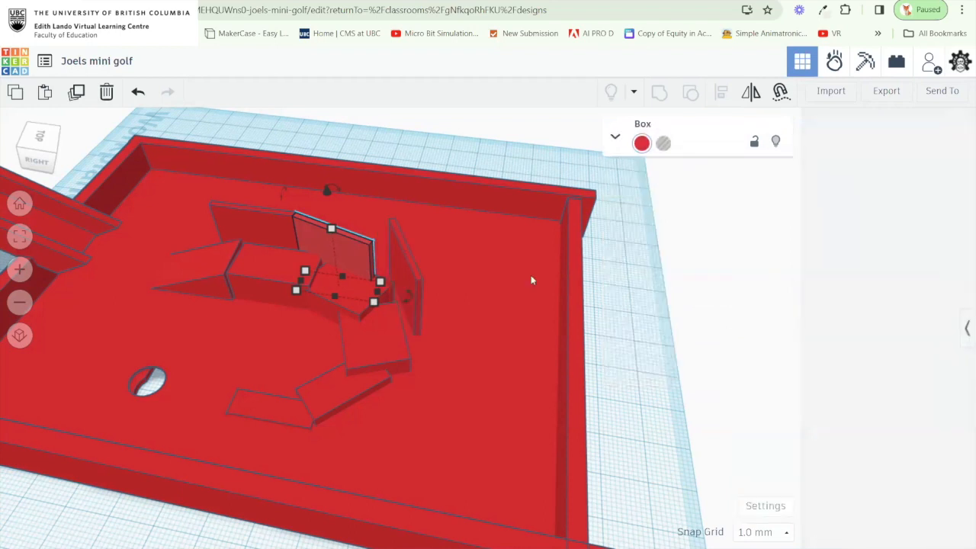
Return to the class's list of designs.
{"action": "left_click", "coordinate": [20, 65]}
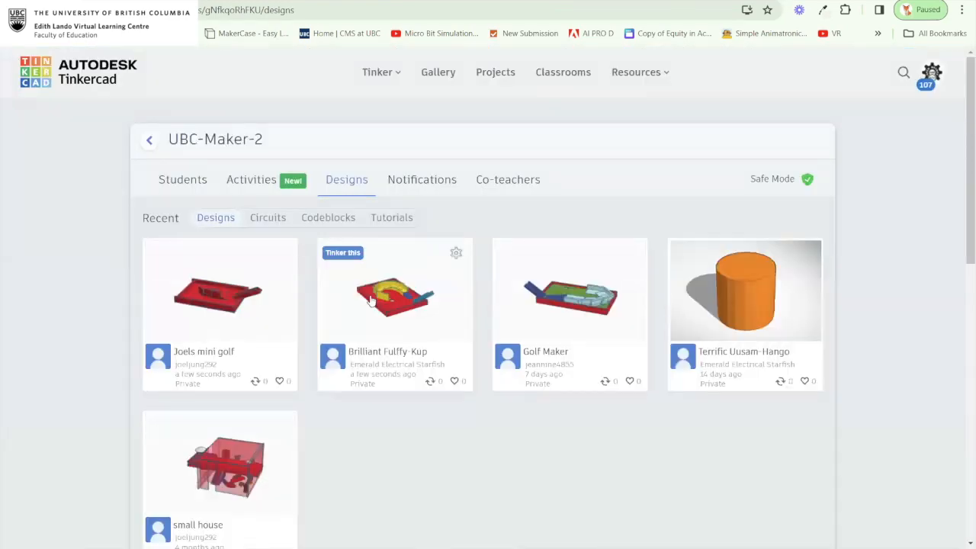
Open the Brilliant Fulffy-Kup design for editing and place a hole box over the straight floor box behind the blue ramp.
{"action": "left_click", "coordinate": [352, 253]}
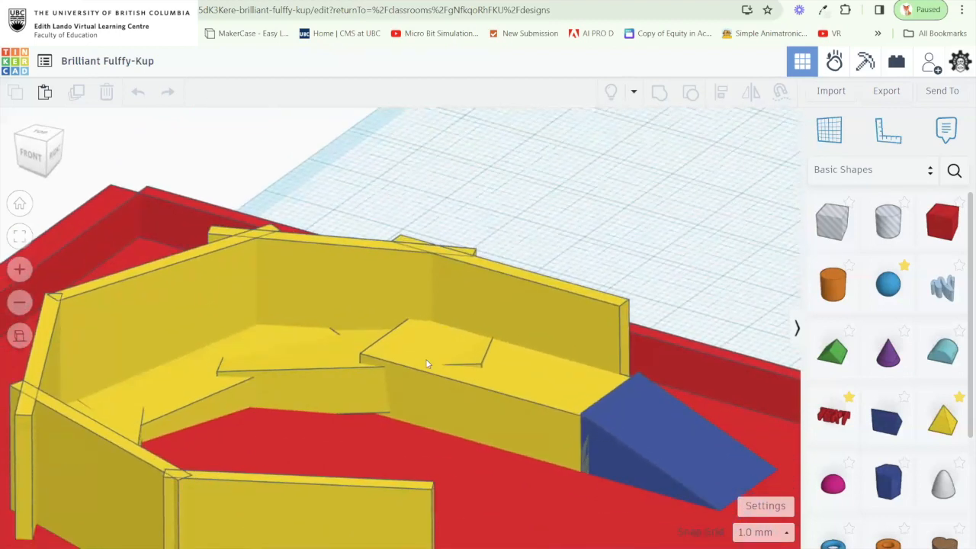
{"action": "left_click", "coordinate": [492, 385]}
{"action": "left_click", "coordinate": [631, 417]}
{"action": "left_click", "coordinate": [469, 363]}
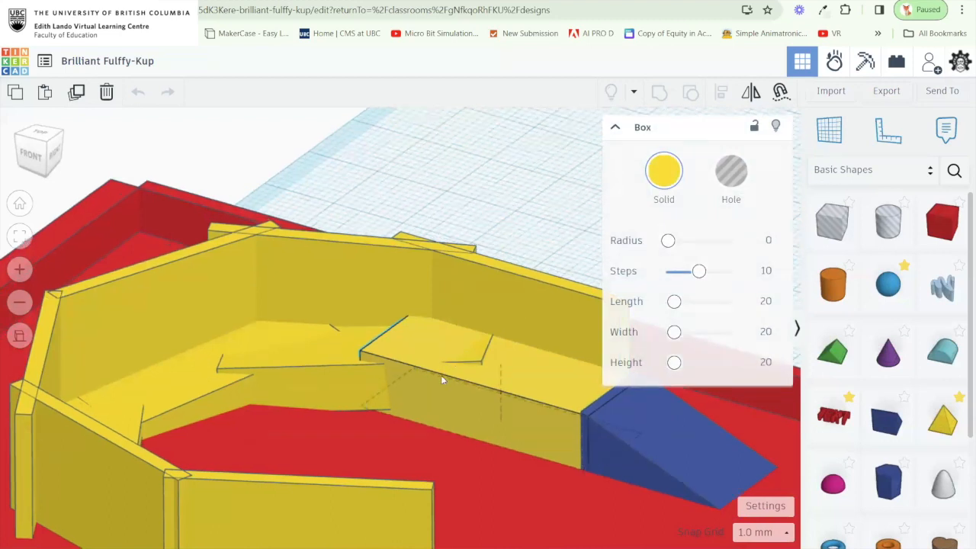
{"action": "left_click_drag", "start_coordinate": [441, 375], "coordinate": [369, 331]}
{"action": "mouse_move", "coordinate": [307, 363]}
{"action": "left_mouse_down"}
{"action": "mouse_move", "coordinate": [167, 375]}
{"action": "mouse_move", "coordinate": [314, 375]}
{"action": "left_mouse_up"}
{"action": "scroll", "coordinate": [314, 375], "scroll_direction": "up", "scroll_amount": 5}
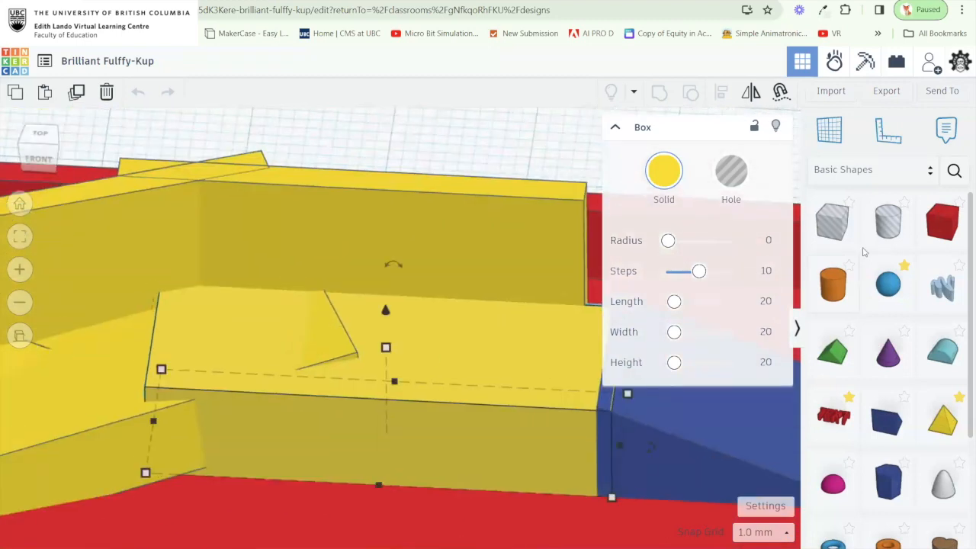
{"action": "left_click_drag", "start_coordinate": [843, 228], "coordinate": [385, 332]}
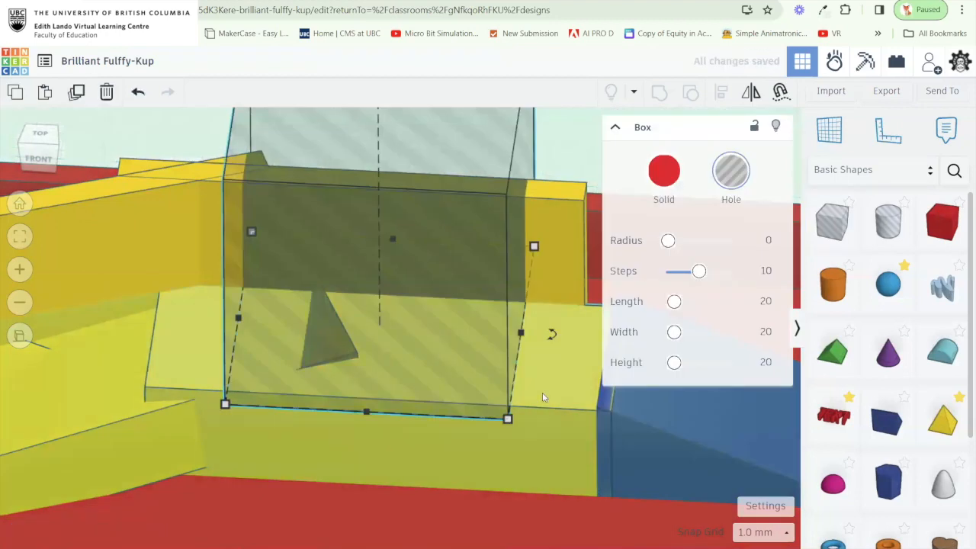
Try grouping the hole box with the straight floor box behind the ramp, inspect the overlap, and undo the grouping.
{"action": "left_click", "coordinate": [542, 397], "text": "shift"}
{"action": "key", "text": "ctrl+g"}
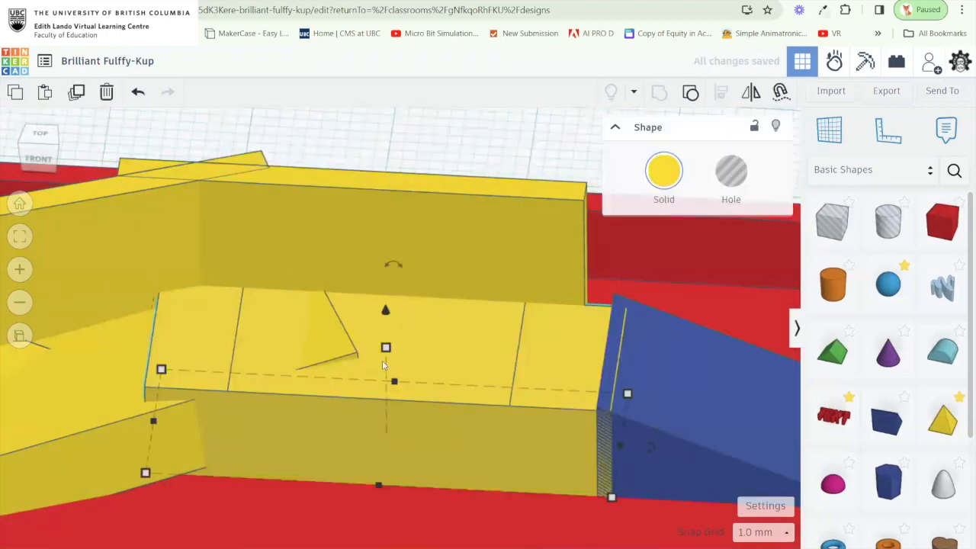
{"action": "left_click_drag", "start_coordinate": [374, 404], "coordinate": [447, 328]}
{"action": "scroll", "coordinate": [518, 375], "scroll_direction": "up", "scroll_amount": 3}
{"action": "left_click_drag", "start_coordinate": [519, 374], "coordinate": [494, 329]}
{"action": "key", "text": "ctrl+z"}
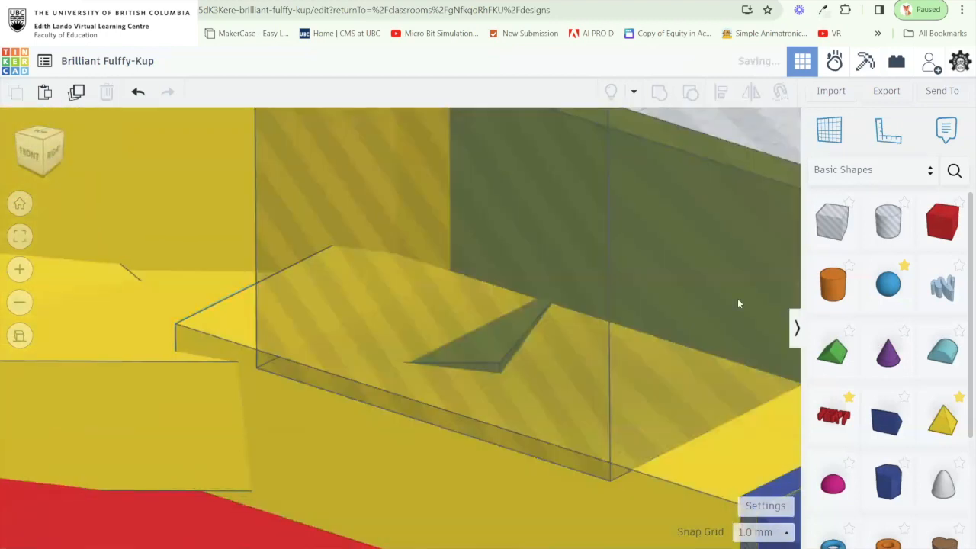
Group the hole box with the adjacent curved-track floor box to cut away its corner protruding through the straight floor box.
{"action": "left_click", "coordinate": [200, 413]}
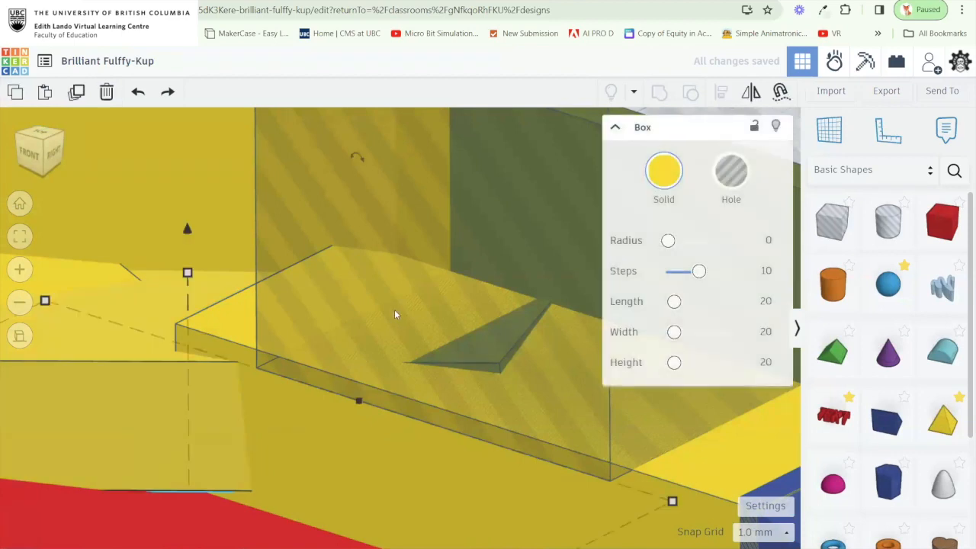
{"action": "left_click", "coordinate": [398, 307], "text": "shift"}
{"action": "key", "text": "ctrl+g"}
{"action": "left_click_drag", "start_coordinate": [496, 364], "coordinate": [373, 390]}
{"action": "scroll", "coordinate": [375, 364], "scroll_direction": "down", "scroll_amount": 10}
{"action": "scroll", "coordinate": [439, 302], "scroll_direction": "up", "scroll_amount": 5}
{"action": "left_click_drag", "start_coordinate": [440, 308], "coordinate": [503, 324]}
{"action": "scroll", "coordinate": [502, 298], "scroll_direction": "down", "scroll_amount": 3}
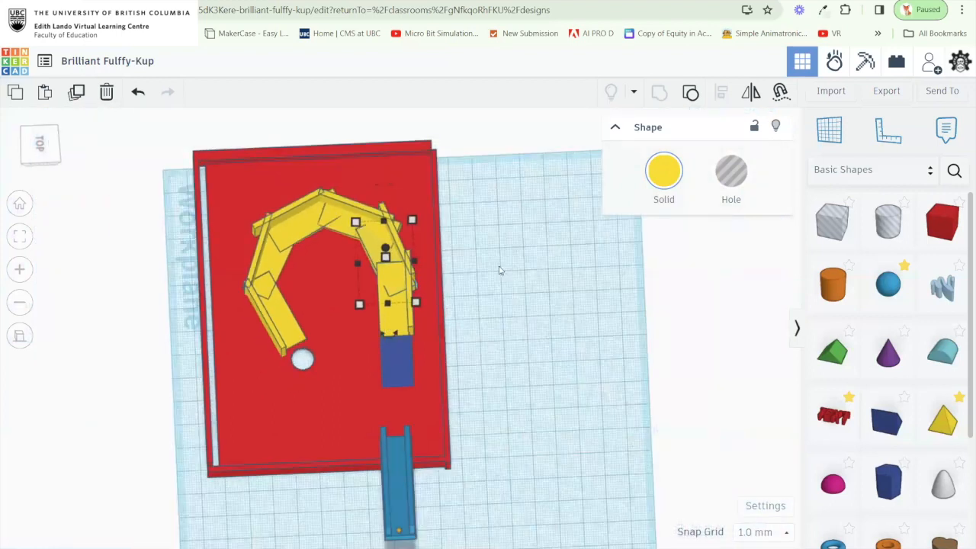
Group the board, border, track, walls and ramp into a single shape, leaving out the blue launcher and its ball.
{"action": "left_click_drag", "start_coordinate": [213, 145], "coordinate": [507, 420]}
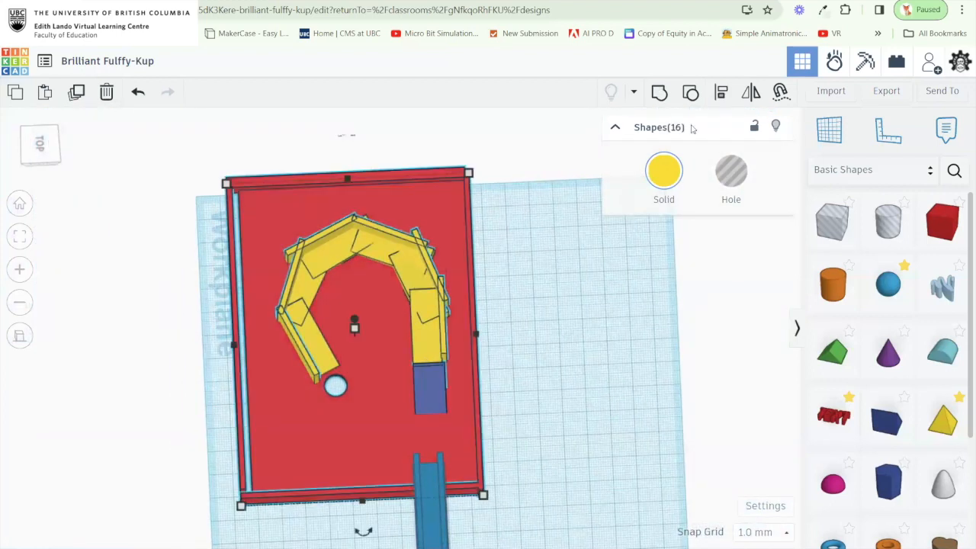
{"action": "left_click_drag", "start_coordinate": [165, 128], "coordinate": [450, 364]}
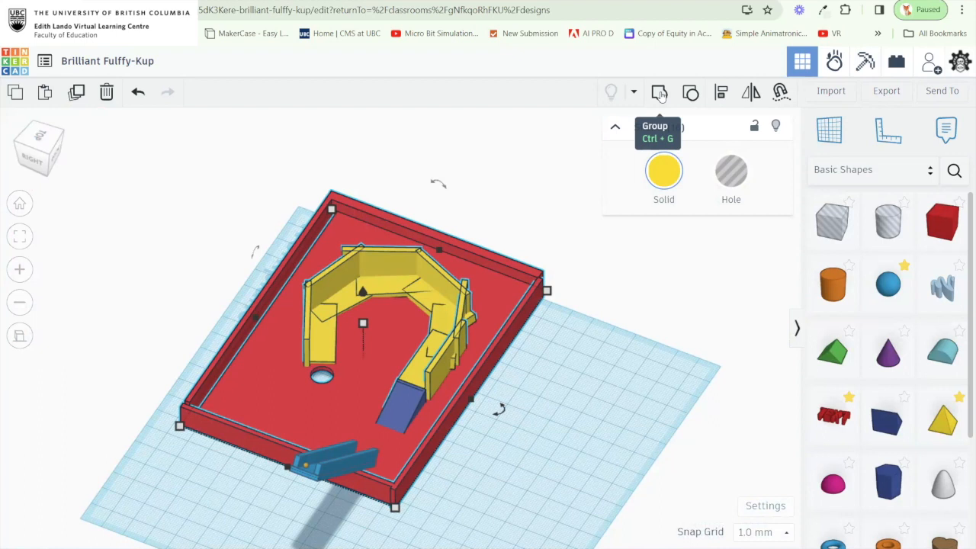
{"action": "left_click", "coordinate": [574, 301]}
{"action": "left_click_drag", "start_coordinate": [585, 310], "coordinate": [298, 198]}
{"action": "left_click_drag", "start_coordinate": [159, 139], "coordinate": [553, 439]}
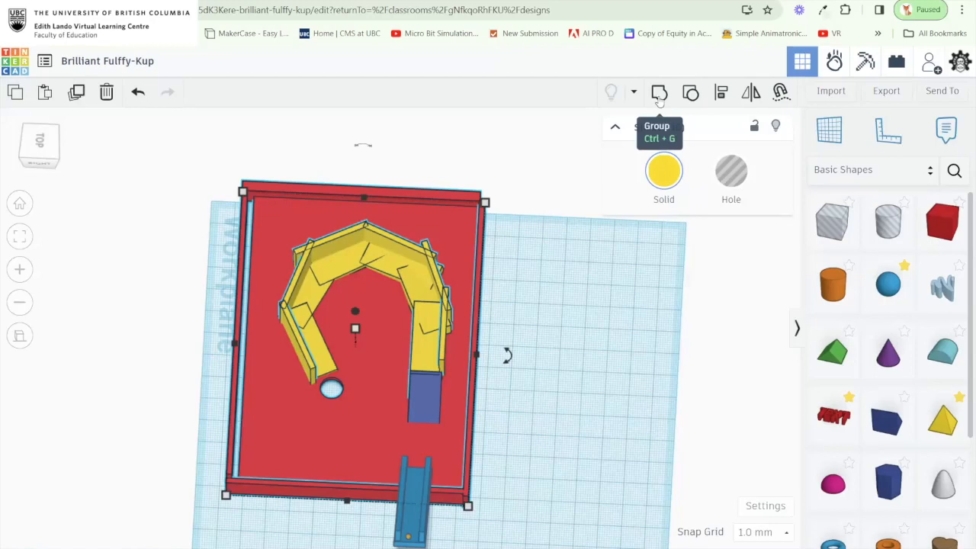
{"action": "left_click", "coordinate": [632, 311]}
{"action": "left_click_drag", "start_coordinate": [632, 311], "coordinate": [595, 300]}
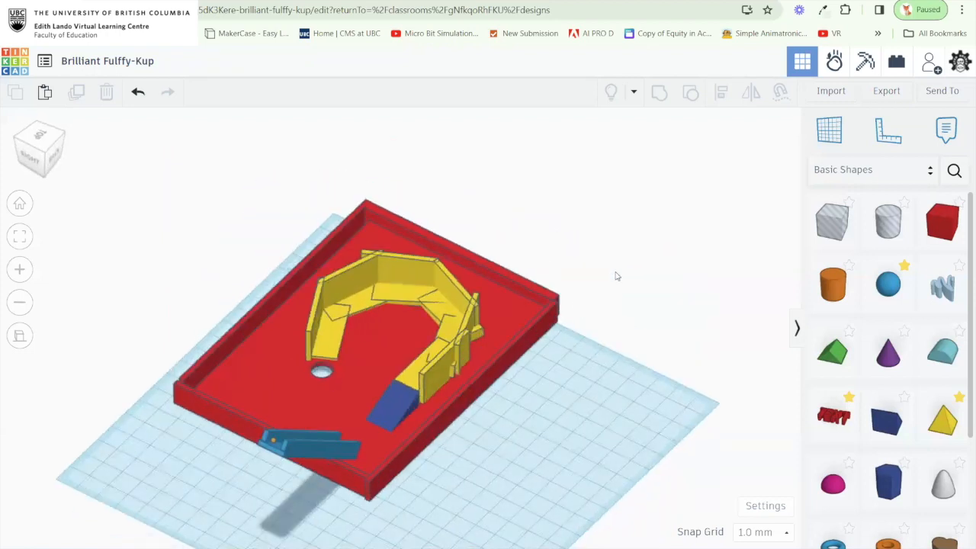
{"action": "left_click_drag", "start_coordinate": [640, 317], "coordinate": [546, 250]}
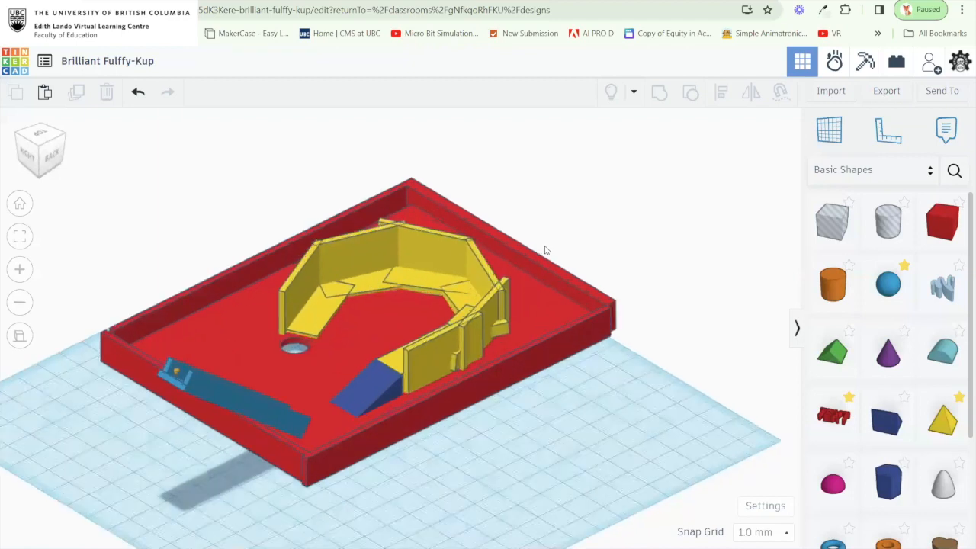
{"action": "scroll", "coordinate": [545, 250], "scroll_direction": "up", "scroll_amount": 1}
{"action": "left_click_drag", "start_coordinate": [632, 235], "coordinate": [499, 340]}
{"action": "left_click_drag", "start_coordinate": [629, 378], "coordinate": [668, 337]}
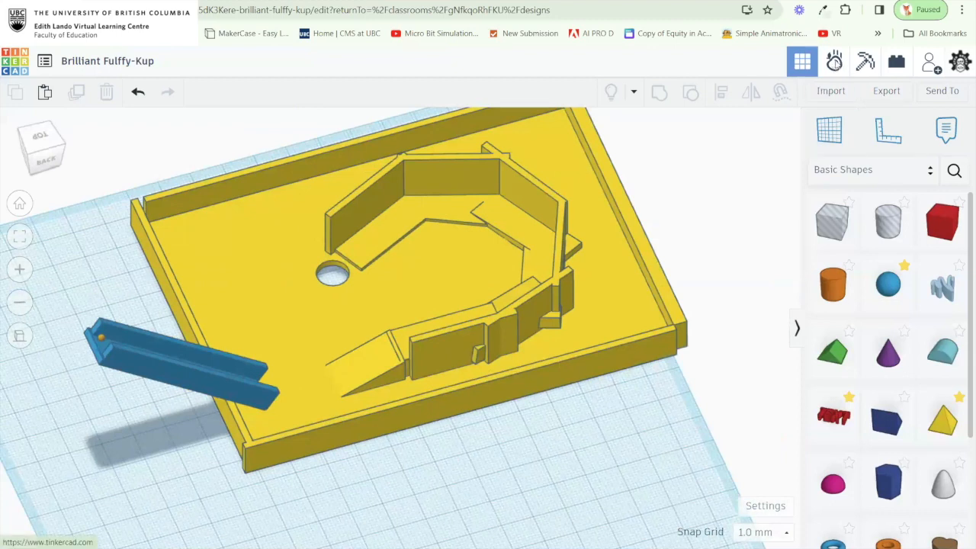
Switch the design to the physics simulation workspace and check the grouped board's material and physics settings.
{"action": "left_click", "coordinate": [834, 62]}
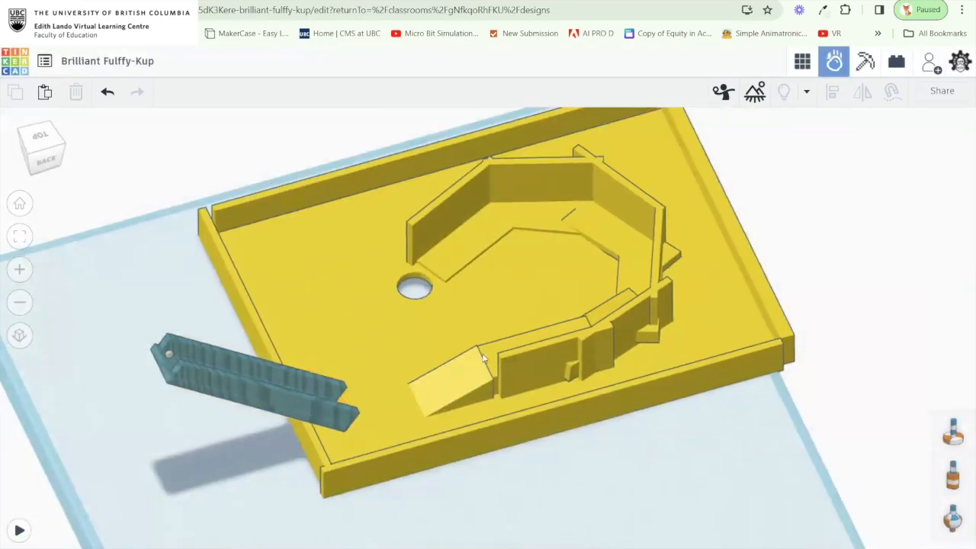
{"action": "left_click", "coordinate": [485, 358]}
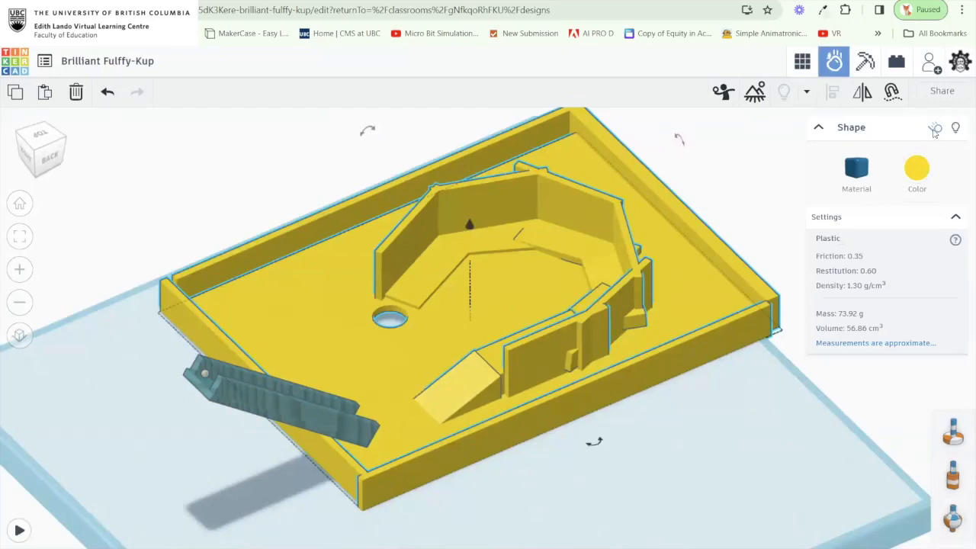
{"action": "left_click", "coordinate": [631, 424]}
{"action": "left_click", "coordinate": [536, 301]}
{"action": "left_click", "coordinate": [760, 227]}
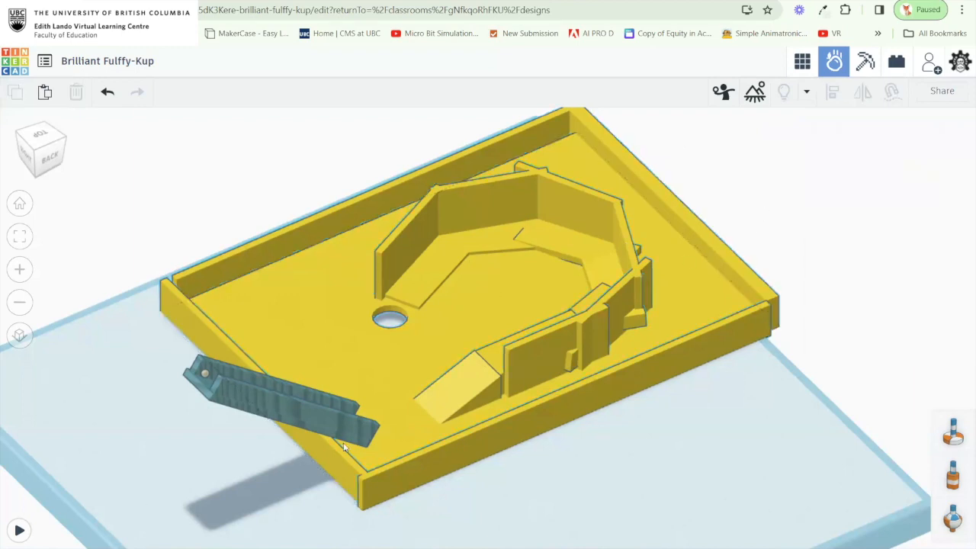
Run the simulation to watch the ball travel along the curved track, and reset it.
{"action": "left_click", "coordinate": [29, 527]}
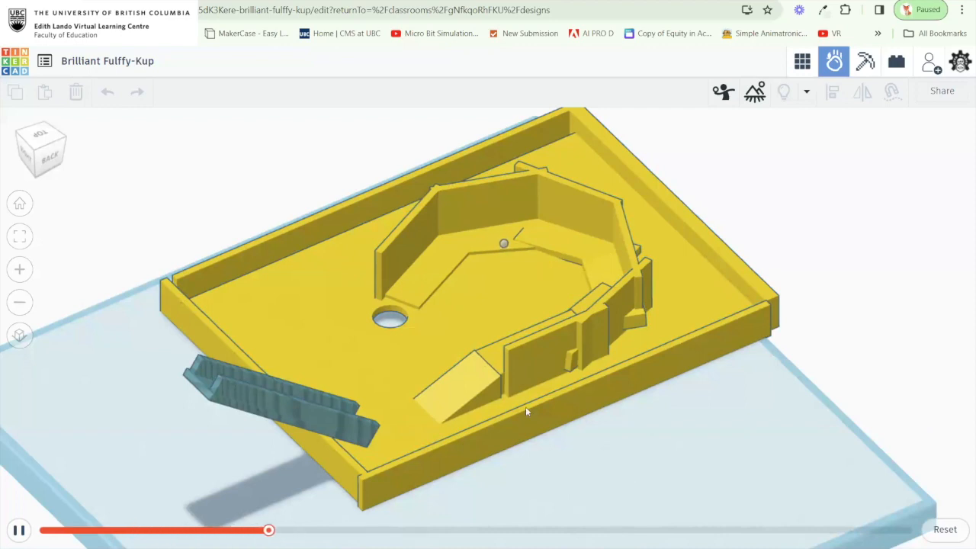
{"action": "left_click_drag", "start_coordinate": [502, 413], "coordinate": [320, 416]}
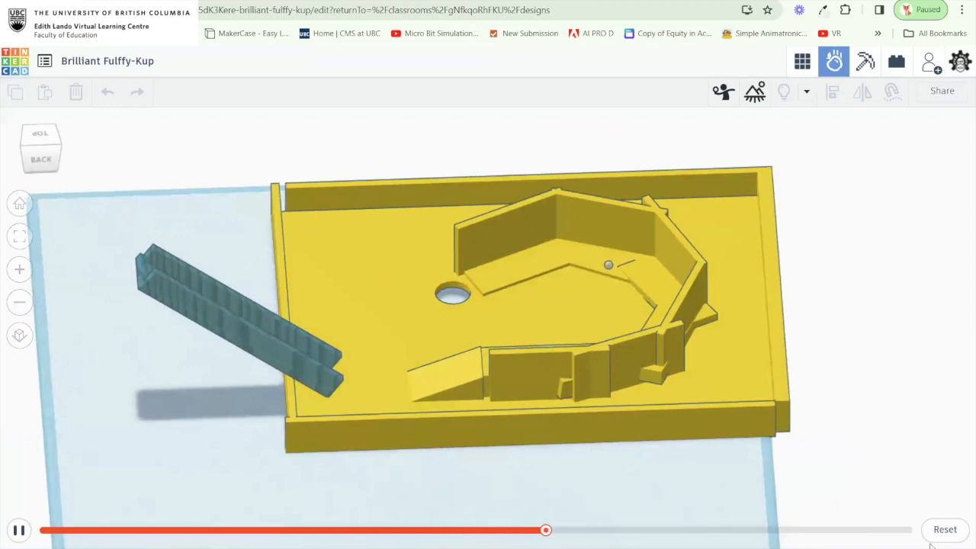
{"action": "left_click", "coordinate": [944, 534]}
Tilt the launcher and its ball about 14° to a flatter slope and lower them by 6.35 mm.
{"action": "left_click", "coordinate": [148, 262]}
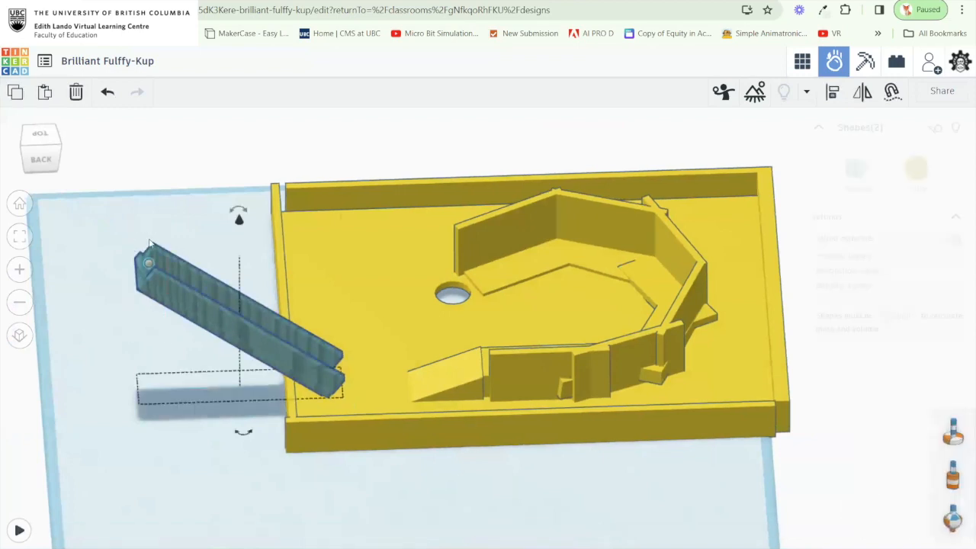
{"action": "left_click_drag", "start_coordinate": [228, 192], "coordinate": [200, 177]}
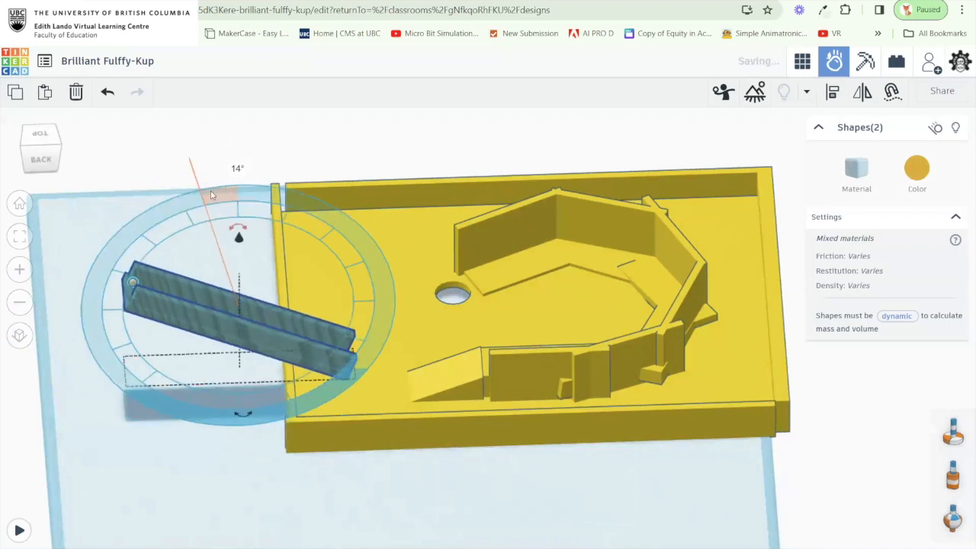
{"action": "left_click_drag", "start_coordinate": [239, 257], "coordinate": [241, 264]}
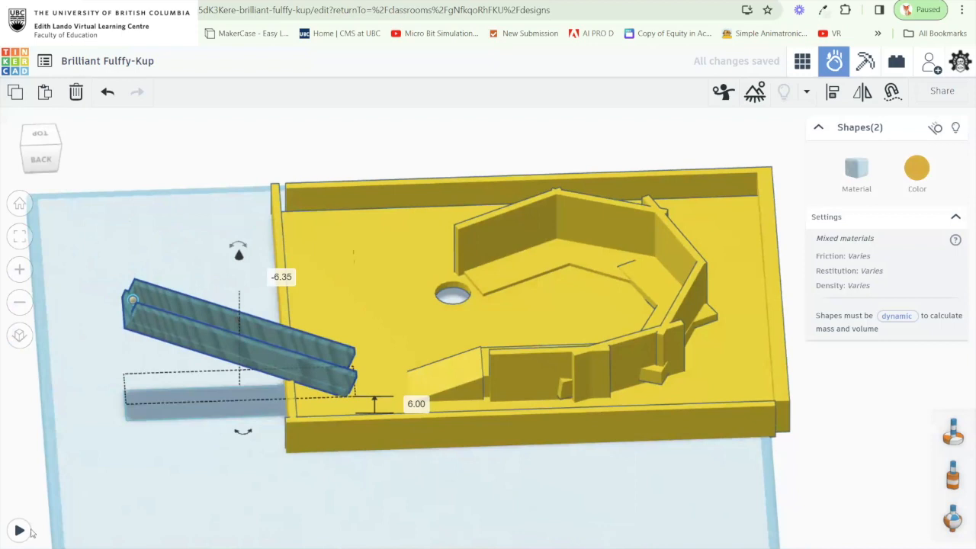
Simulate the flatter launcher, examine the ball's path up close near the hole, and reset the simulation.
{"action": "left_click", "coordinate": [23, 531]}
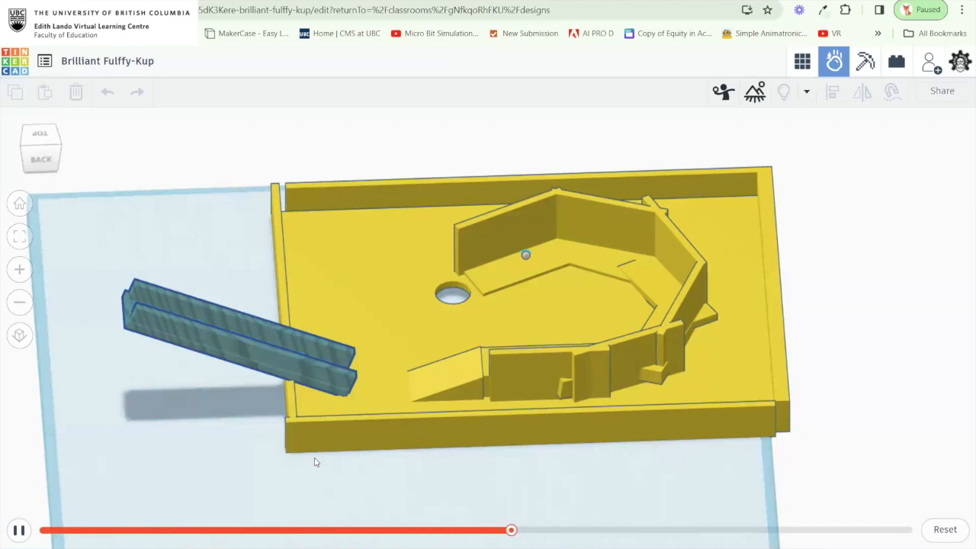
{"action": "scroll", "coordinate": [377, 272], "scroll_direction": "up", "scroll_amount": 5}
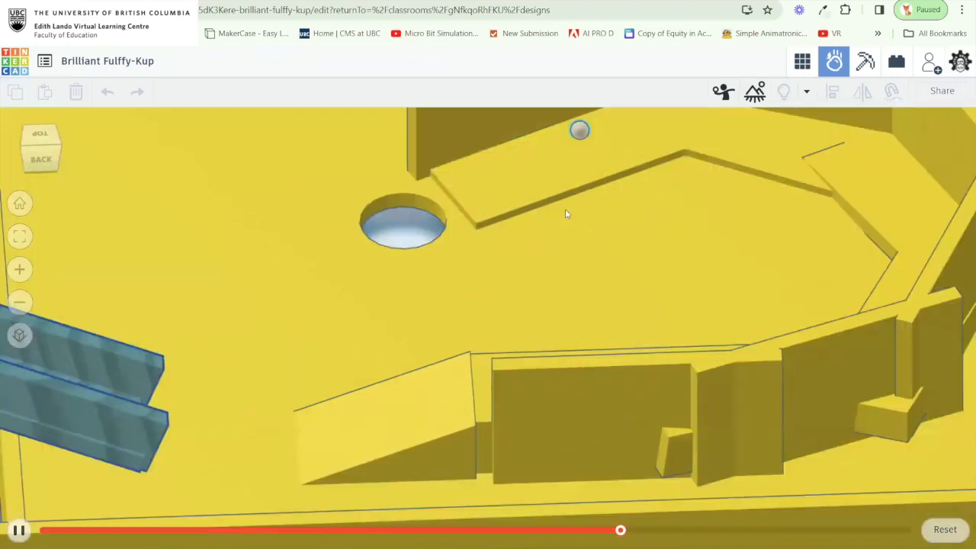
{"action": "scroll", "coordinate": [542, 351], "scroll_direction": "up", "scroll_amount": 4}
{"action": "left_click_drag", "start_coordinate": [616, 268], "coordinate": [561, 420]}
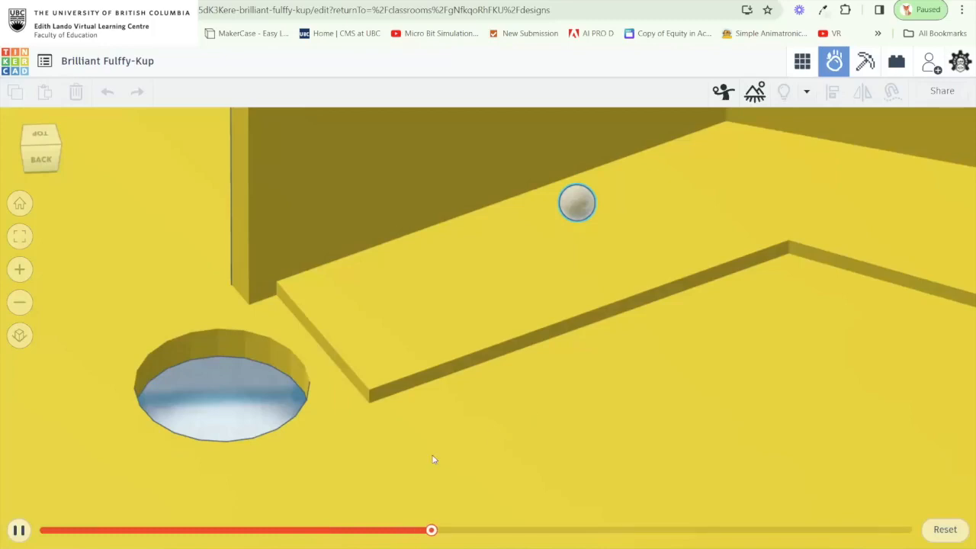
{"action": "scroll", "coordinate": [548, 411], "scroll_direction": "down", "scroll_amount": 8}
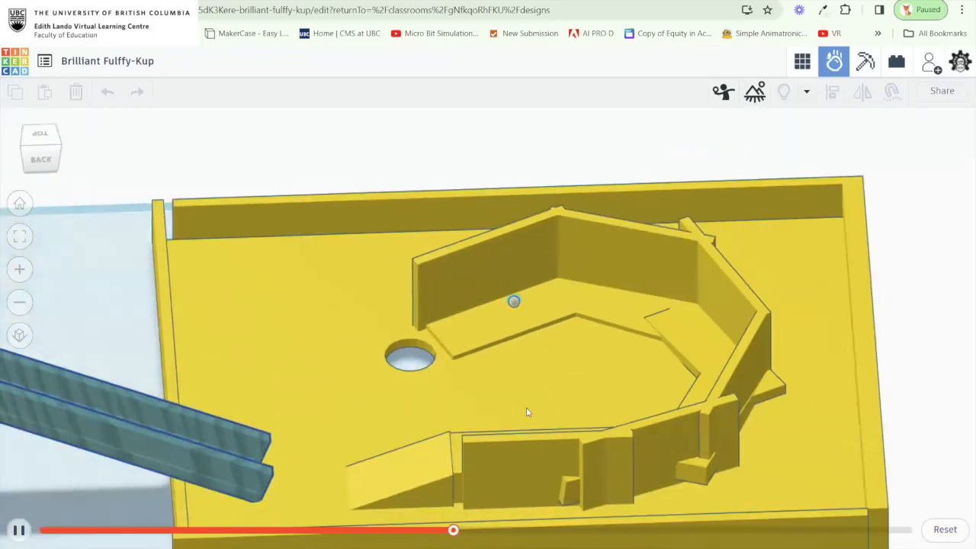
{"action": "left_click_drag", "start_coordinate": [526, 412], "coordinate": [640, 385]}
{"action": "left_click", "coordinate": [944, 529]}
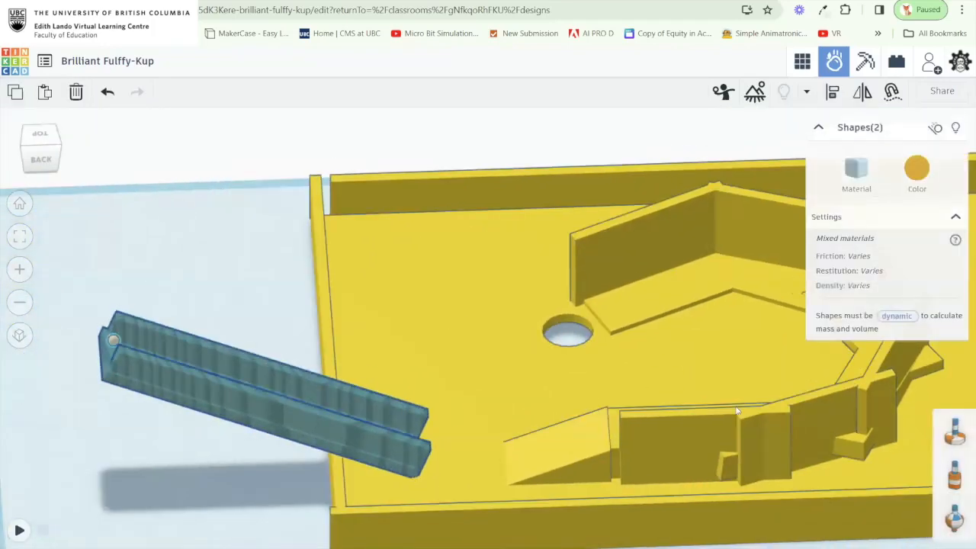
Rerun the simulation from an angled view to check where the ball ends up on the track, and reset it.
{"action": "left_click_drag", "start_coordinate": [588, 359], "coordinate": [615, 353]}
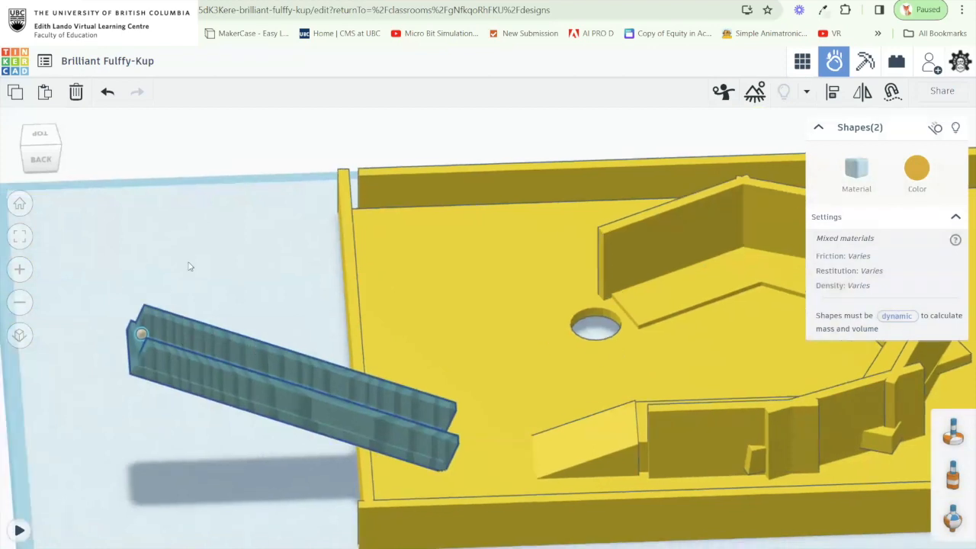
{"action": "left_click_drag", "start_coordinate": [489, 325], "coordinate": [501, 259]}
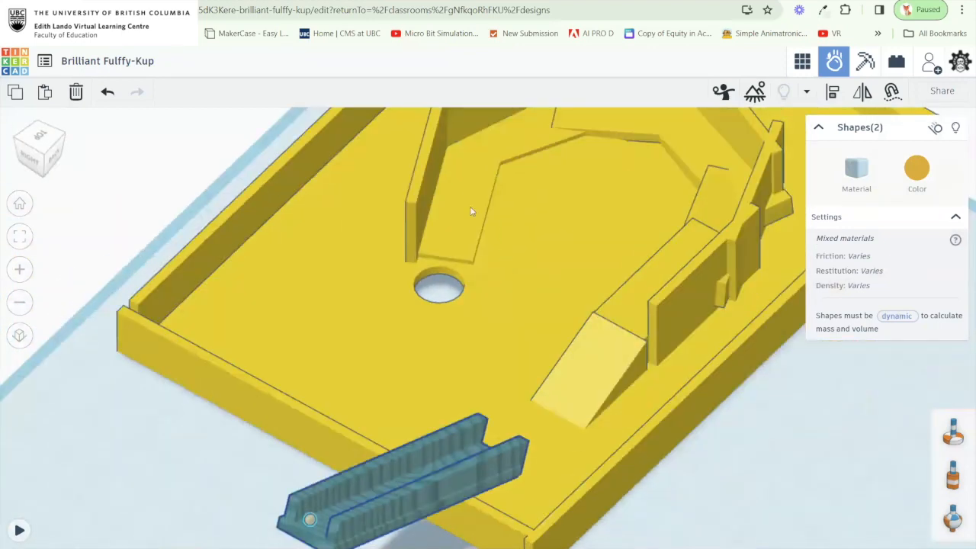
{"action": "left_click_drag", "start_coordinate": [542, 244], "coordinate": [389, 238]}
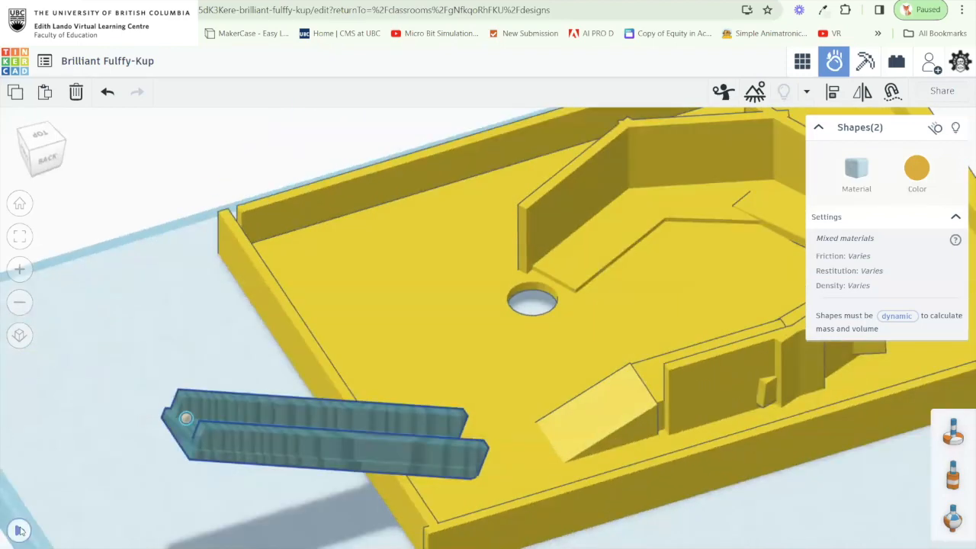
{"action": "left_click", "coordinate": [21, 531]}
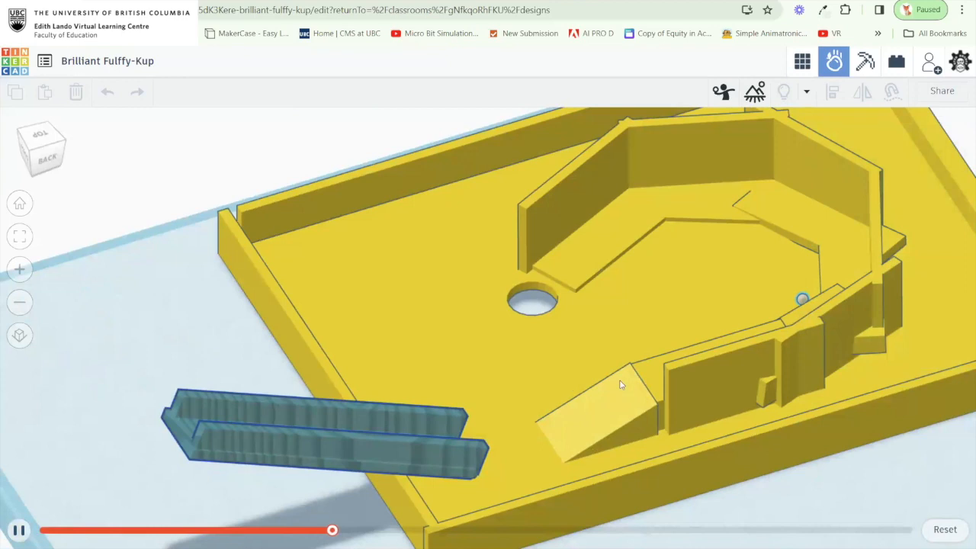
{"action": "left_click_drag", "start_coordinate": [621, 384], "coordinate": [420, 457]}
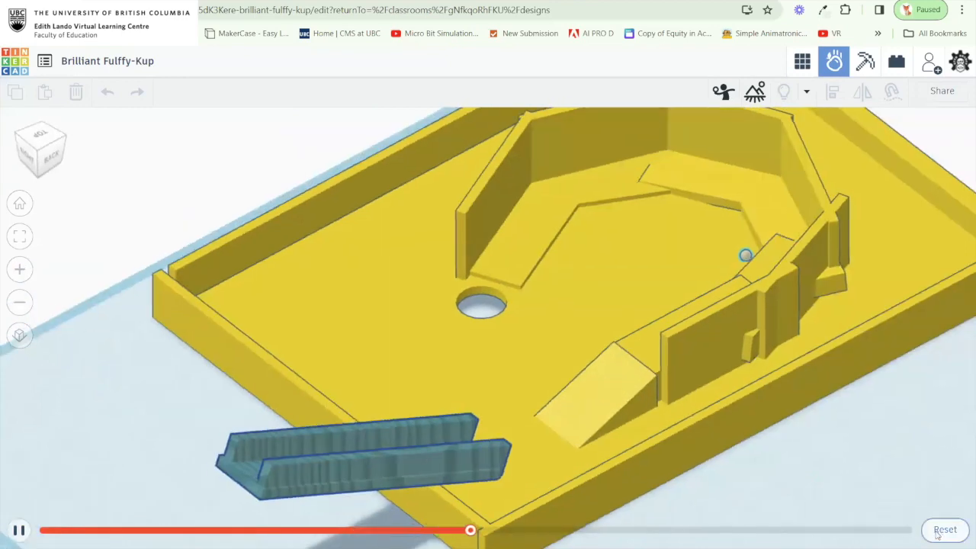
{"action": "left_click", "coordinate": [20, 530]}
{"action": "left_click", "coordinate": [20, 531]}
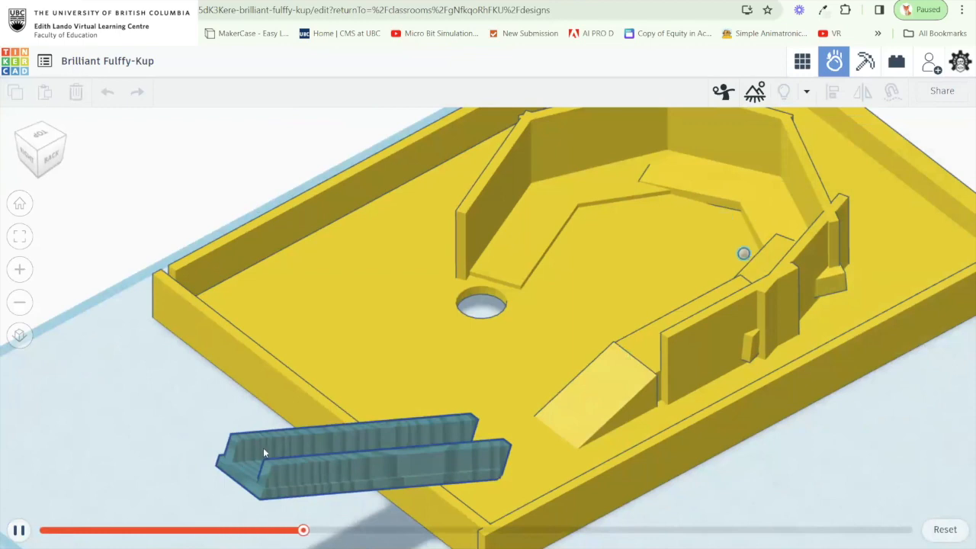
{"action": "left_click", "coordinate": [956, 535]}
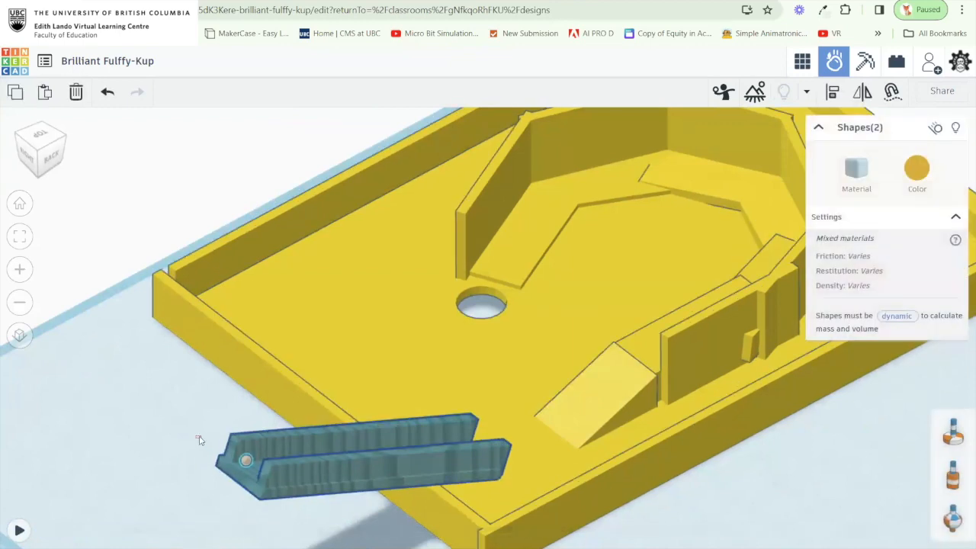
Shift the launcher and its ball slightly toward the outer long wall, simulate the ball's run, and reset.
{"action": "left_click_drag", "start_coordinate": [283, 476], "coordinate": [289, 484]}
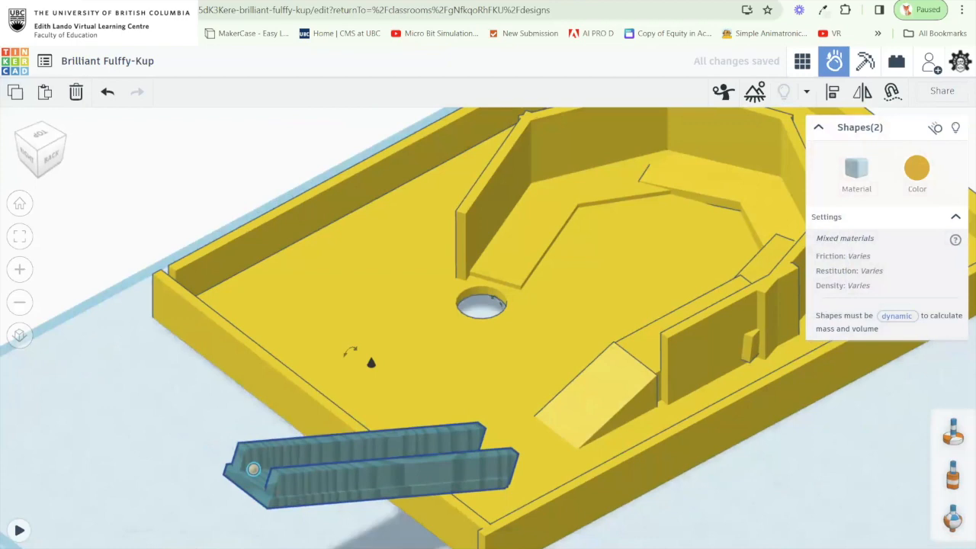
{"action": "left_click", "coordinate": [19, 530]}
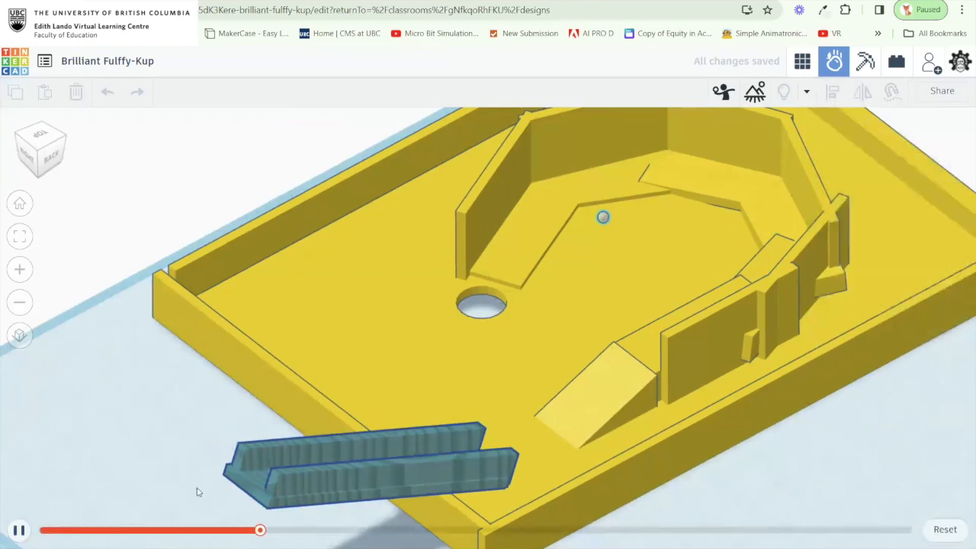
{"action": "left_click", "coordinate": [939, 534]}
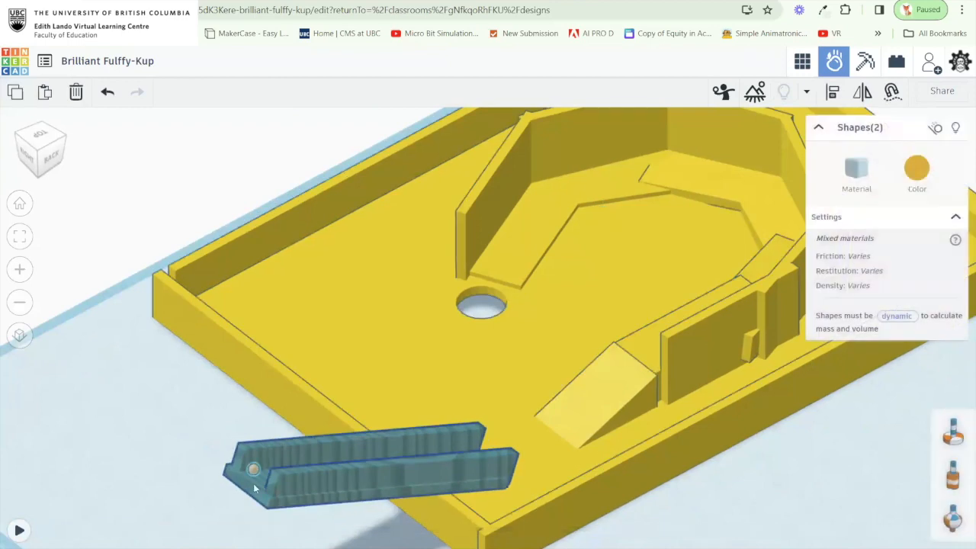
Move the launcher and its ball slightly back away from the ramp, simulate the run, and reset it.
{"action": "left_click_drag", "start_coordinate": [289, 490], "coordinate": [277, 483]}
{"action": "left_click", "coordinate": [20, 530]}
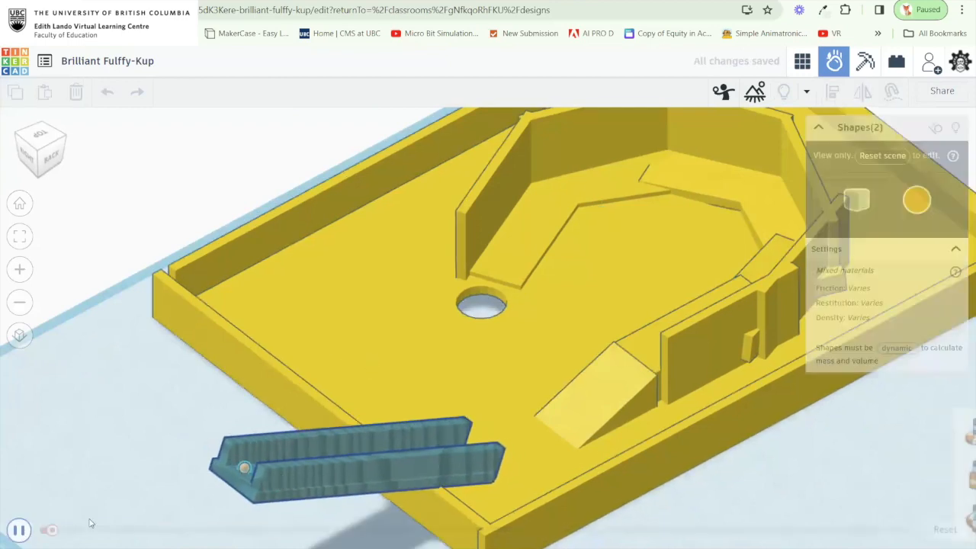
{"action": "left_click_drag", "start_coordinate": [326, 431], "coordinate": [146, 418]}
{"action": "left_click", "coordinate": [945, 529]}
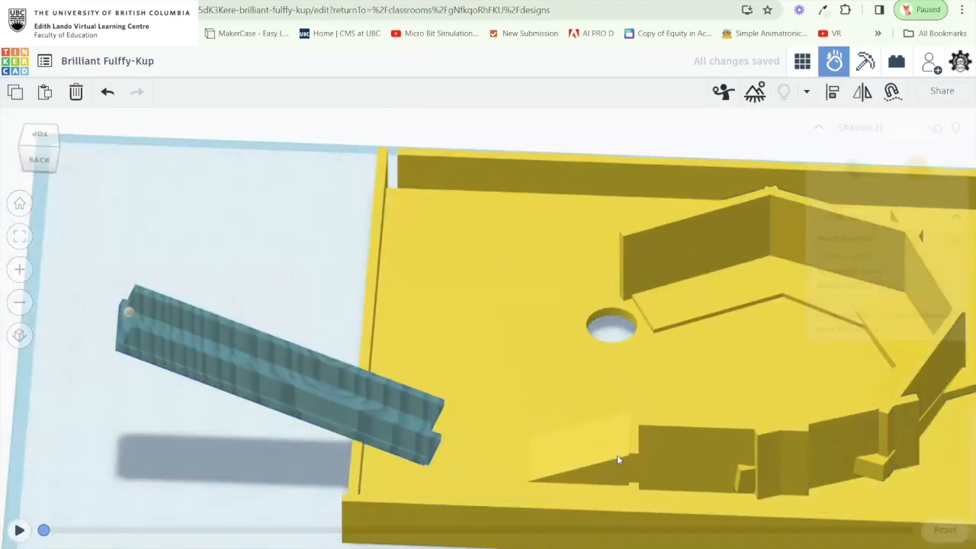
Rotate the launcher and its ball by -4°, simulate the ball's path, and reset the simulation.
{"action": "left_click_drag", "start_coordinate": [277, 265], "coordinate": [261, 202]}
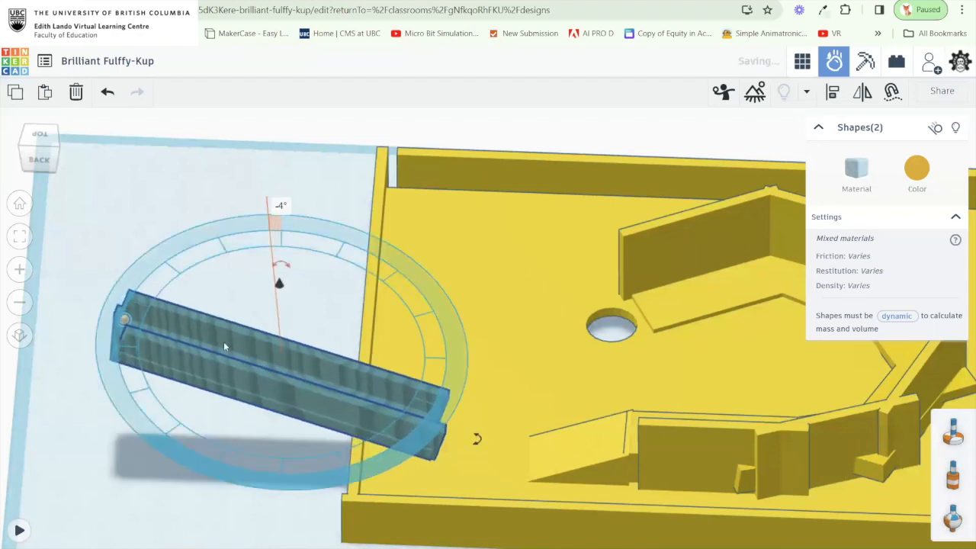
{"action": "left_click", "coordinate": [150, 387]}
{"action": "left_click", "coordinate": [19, 530]}
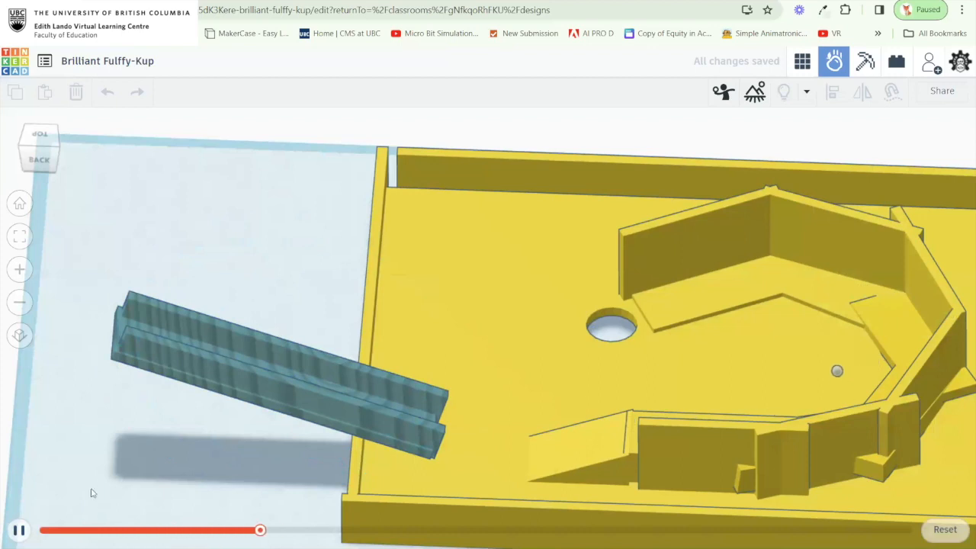
{"action": "left_click_drag", "start_coordinate": [208, 424], "coordinate": [261, 427]}
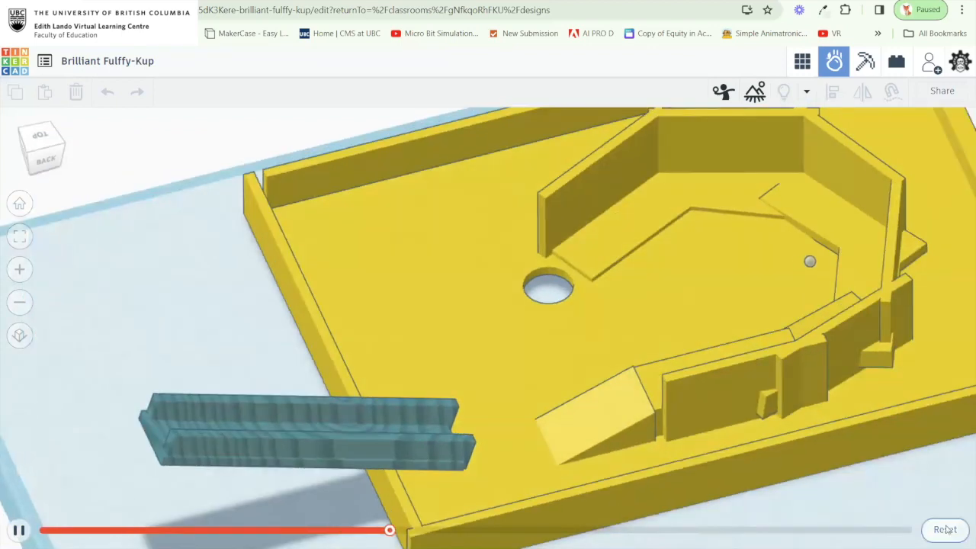
{"action": "left_click", "coordinate": [945, 529]}
Examine the curved track and launcher alignment from several angles, switching to the 3D editor and back to the simulation workspace.
{"action": "left_click_drag", "start_coordinate": [726, 286], "coordinate": [847, 281]}
{"action": "left_click_drag", "start_coordinate": [666, 283], "coordinate": [715, 273]}
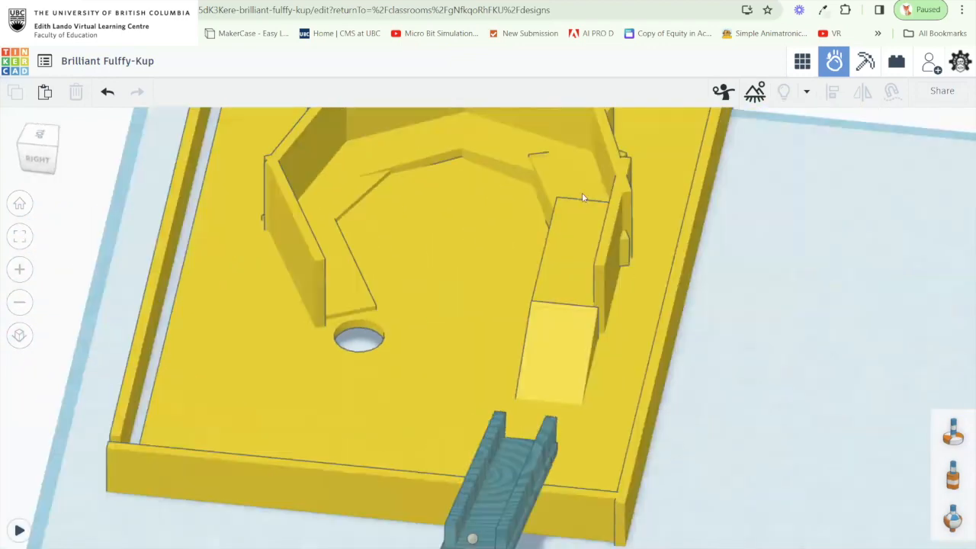
{"action": "scroll", "coordinate": [455, 200], "scroll_direction": "down", "scroll_amount": 4}
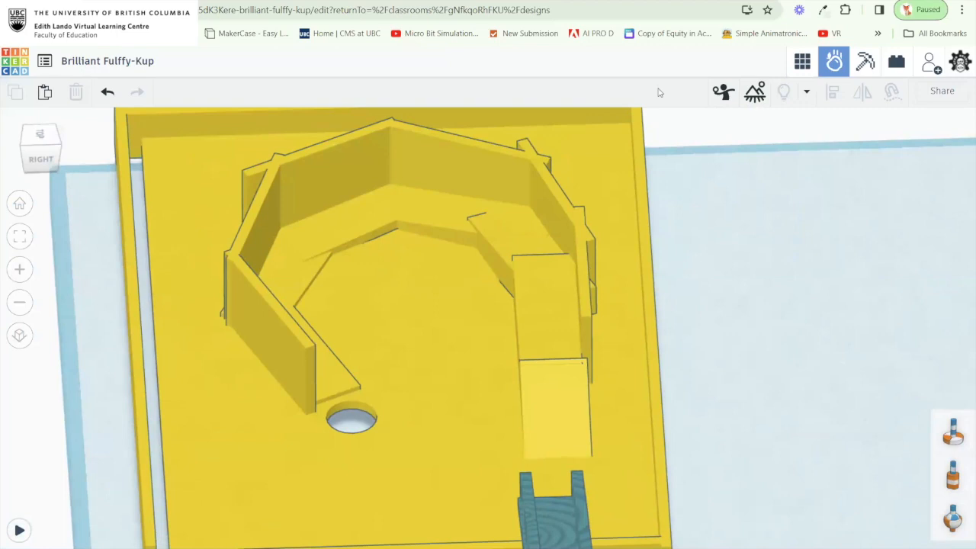
{"action": "left_click", "coordinate": [802, 61]}
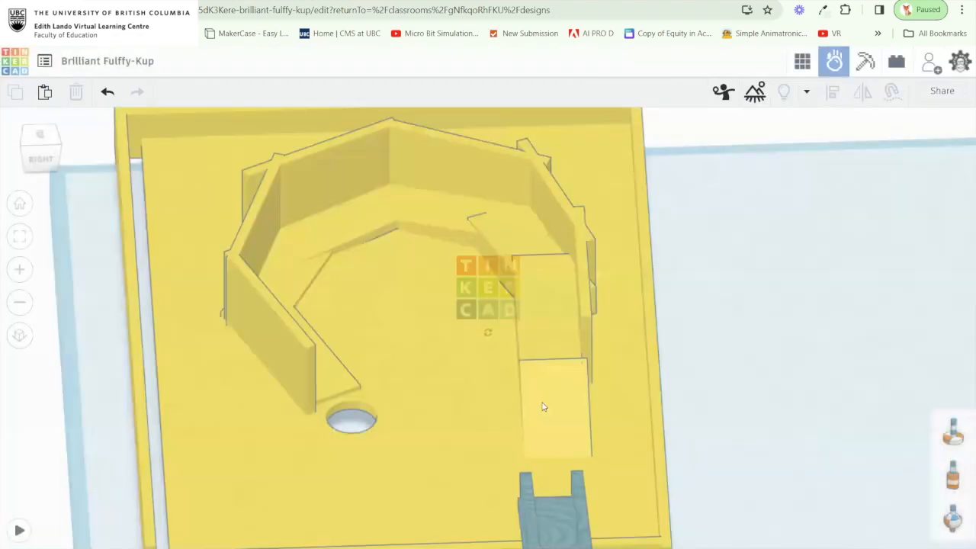
{"action": "left_click_drag", "start_coordinate": [544, 407], "coordinate": [456, 352]}
{"action": "left_click_drag", "start_coordinate": [229, 341], "coordinate": [369, 397]}
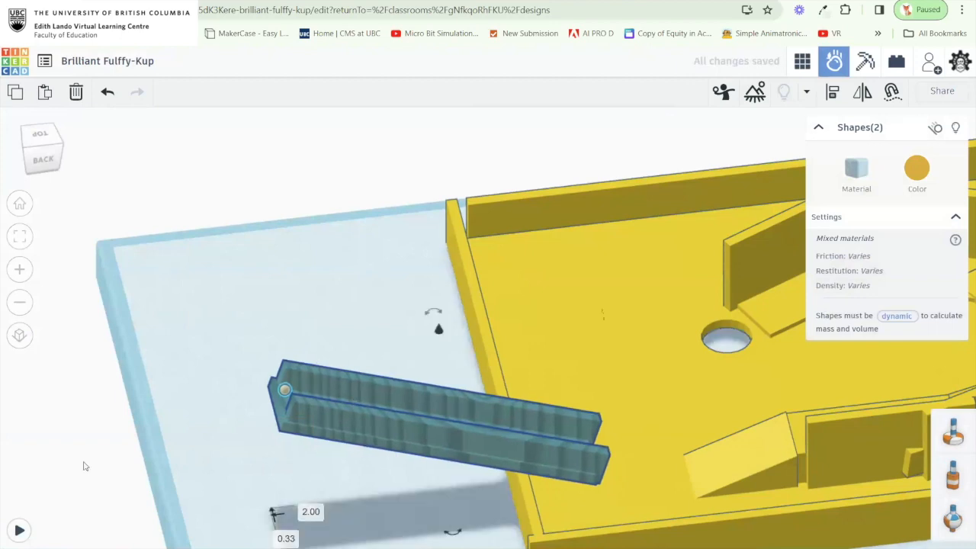
Run the simulation and follow the ball from the launcher around the curved track toward the hole.
{"action": "left_click", "coordinate": [19, 529]}
{"action": "left_click_drag", "start_coordinate": [246, 405], "coordinate": [448, 368]}
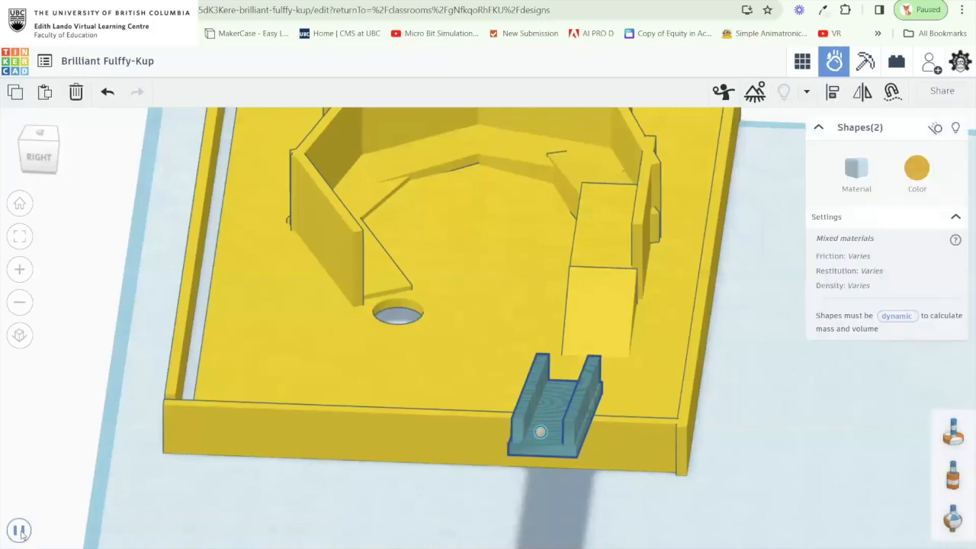
{"action": "left_click_drag", "start_coordinate": [381, 364], "coordinate": [447, 357]}
{"action": "scroll", "coordinate": [447, 357], "scroll_direction": "up", "scroll_amount": 3}
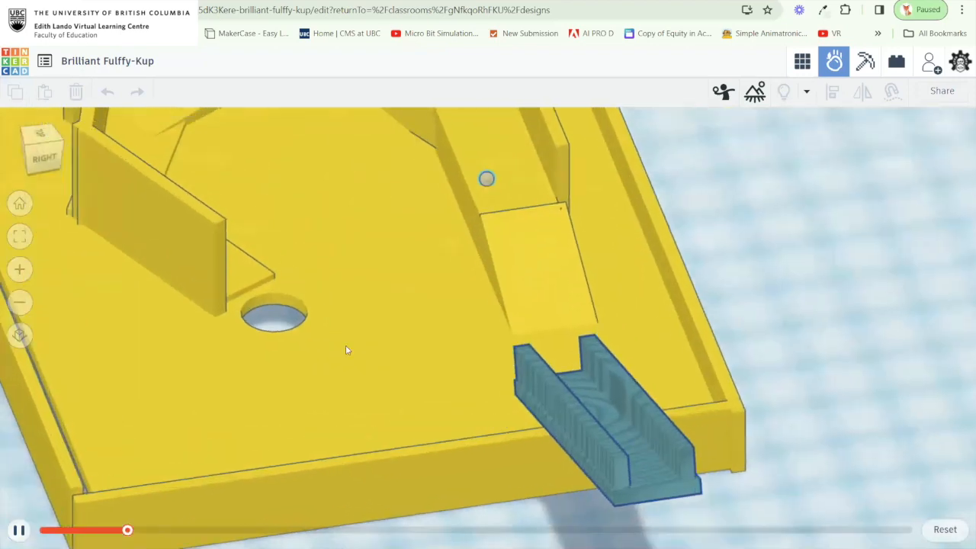
{"action": "scroll", "coordinate": [345, 350], "scroll_direction": "down", "scroll_amount": 3}
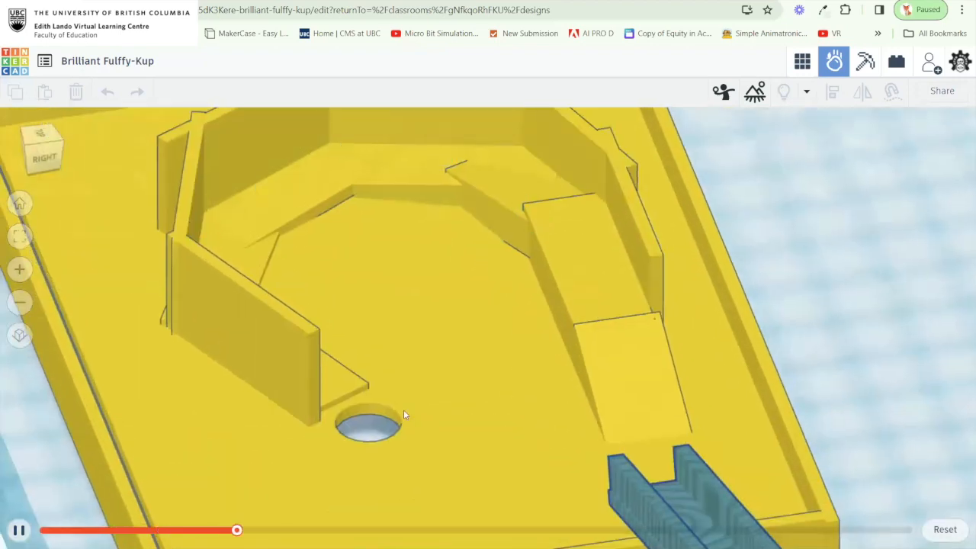
{"action": "scroll", "coordinate": [403, 409], "scroll_direction": "down", "scroll_amount": 2}
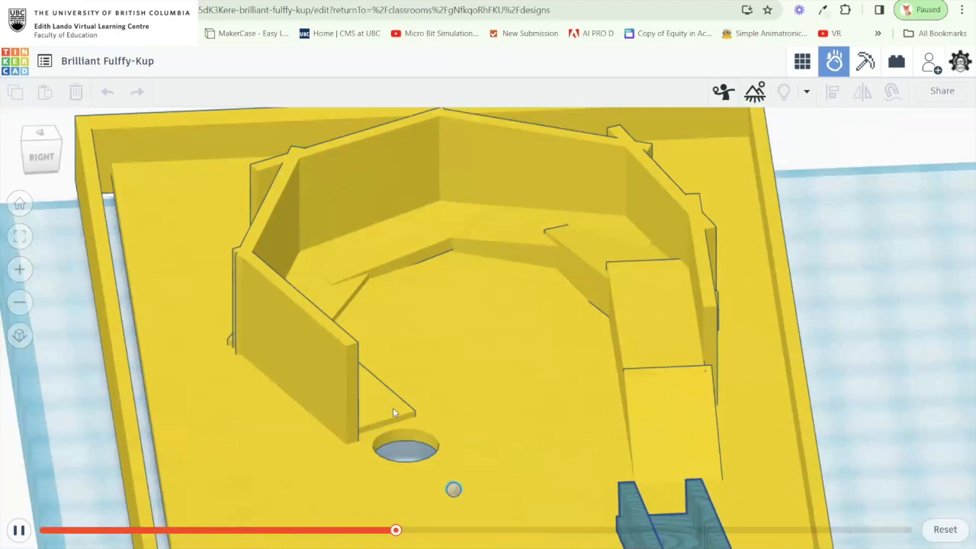
Examine up close where the ball rolls past the hole during the simulation, and reset it.
{"action": "scroll", "coordinate": [419, 439], "scroll_direction": "up", "scroll_amount": 3}
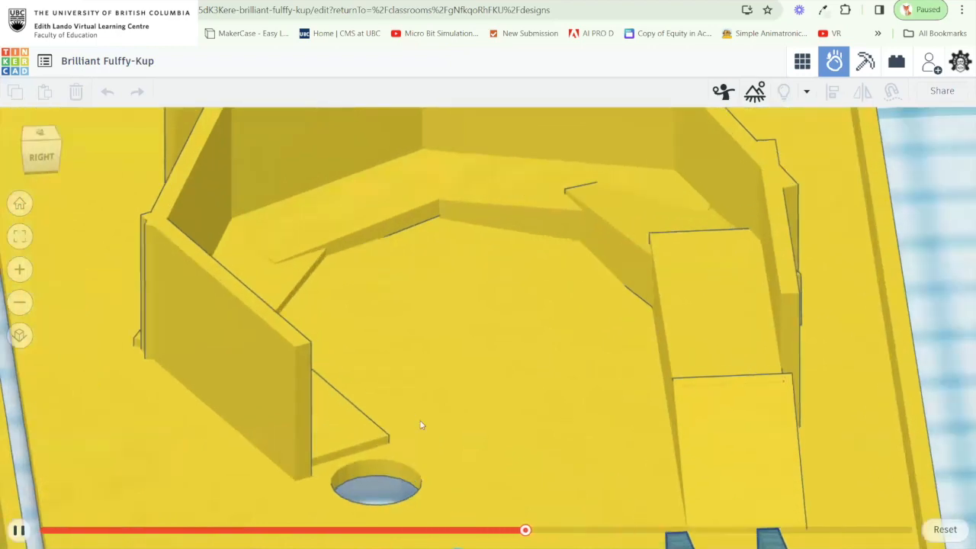
{"action": "scroll", "coordinate": [421, 425], "scroll_direction": "up", "scroll_amount": 2}
{"action": "left_click_drag", "start_coordinate": [434, 428], "coordinate": [534, 453]}
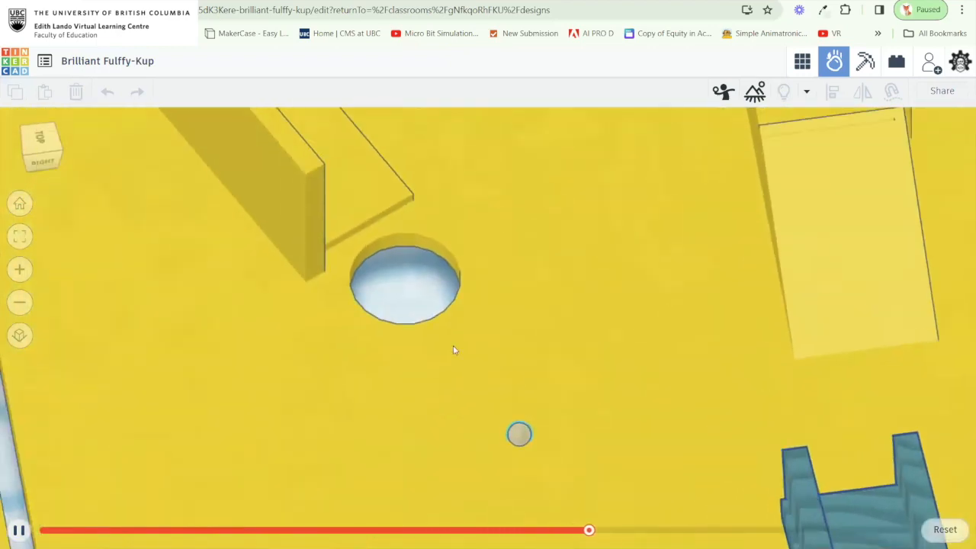
{"action": "scroll", "coordinate": [453, 339], "scroll_direction": "up", "scroll_amount": 3}
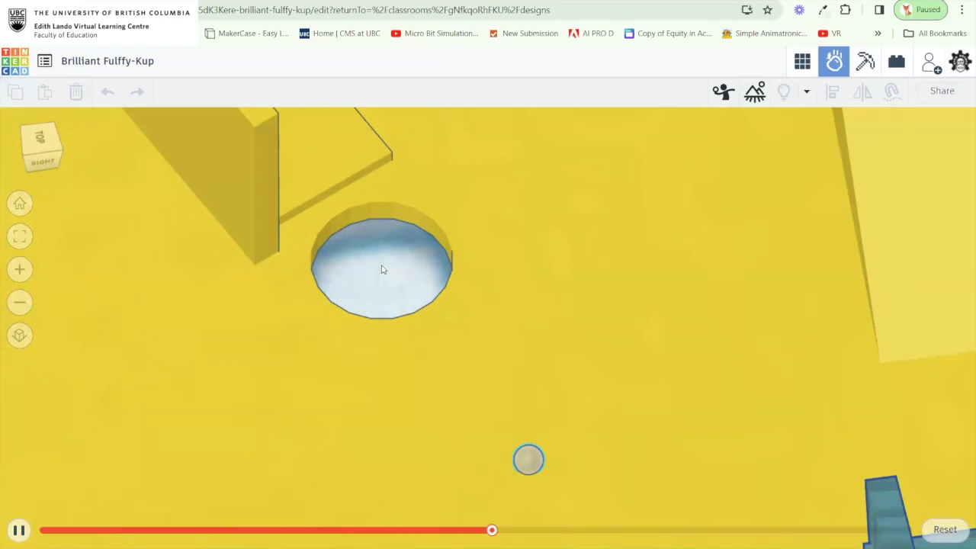
{"action": "left_click_drag", "start_coordinate": [549, 262], "coordinate": [559, 288]}
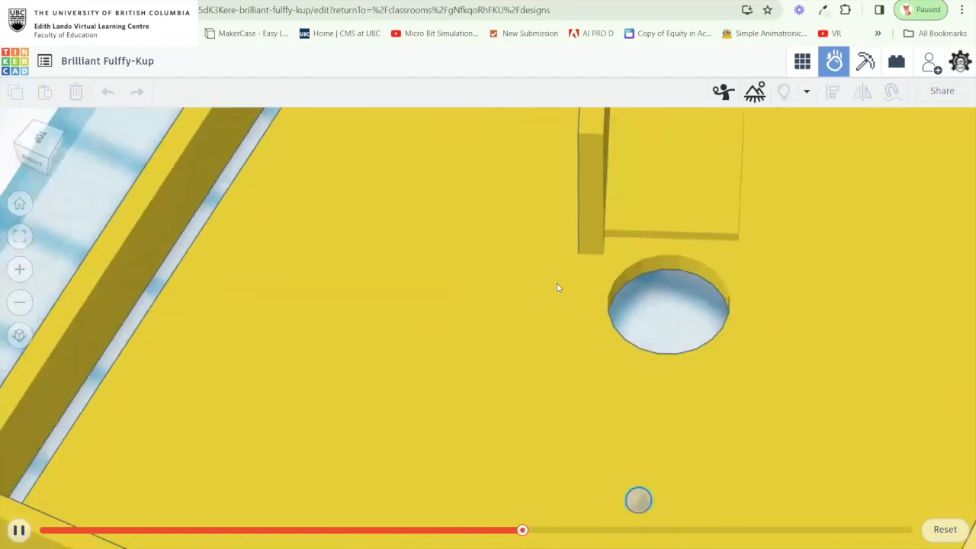
{"action": "scroll", "coordinate": [556, 287], "scroll_direction": "down", "scroll_amount": 8}
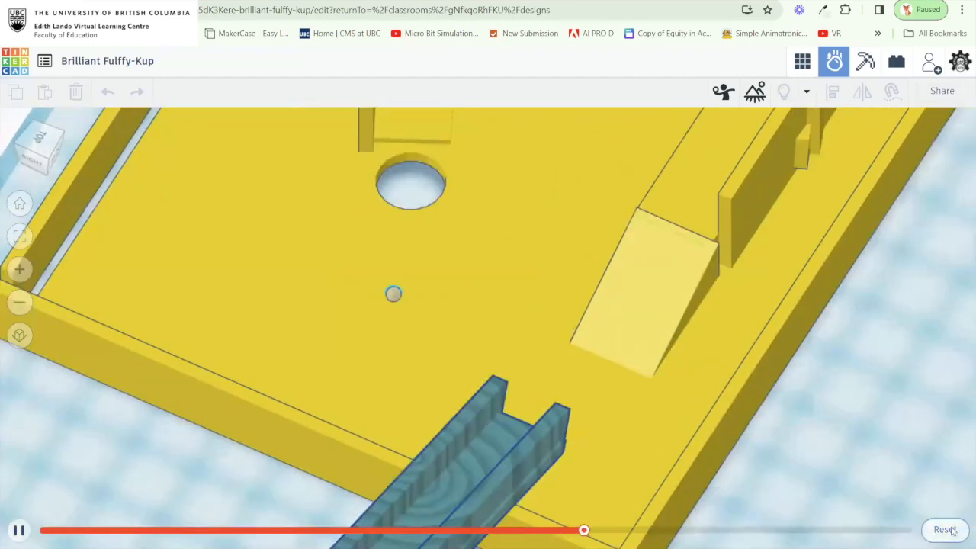
{"action": "left_click", "coordinate": [947, 530]}
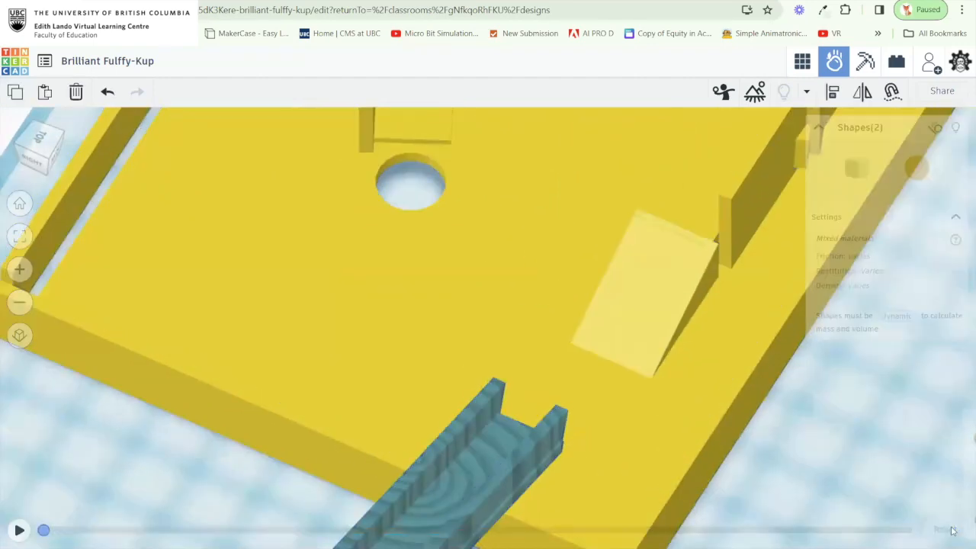
Review the available physical materials and the friction, restitution and density properties of the launcher and ball.
{"action": "left_click", "coordinate": [865, 164]}
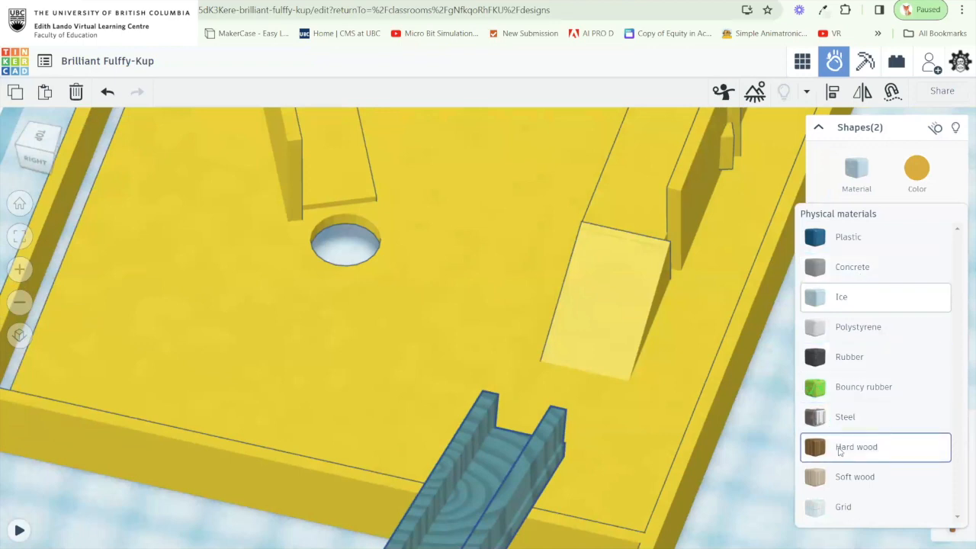
{"action": "left_click_drag", "start_coordinate": [370, 315], "coordinate": [467, 307]}
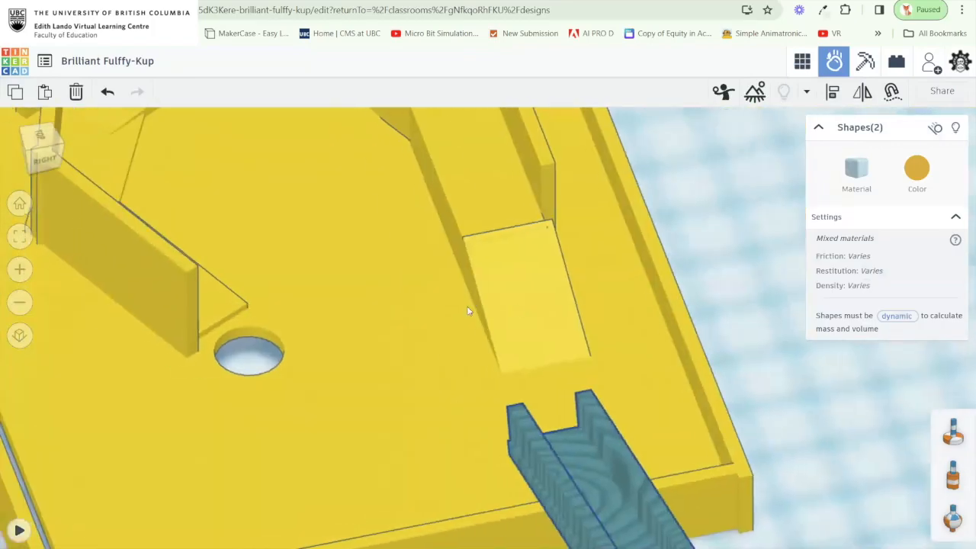
{"action": "scroll", "coordinate": [466, 306], "scroll_direction": "down", "scroll_amount": 5}
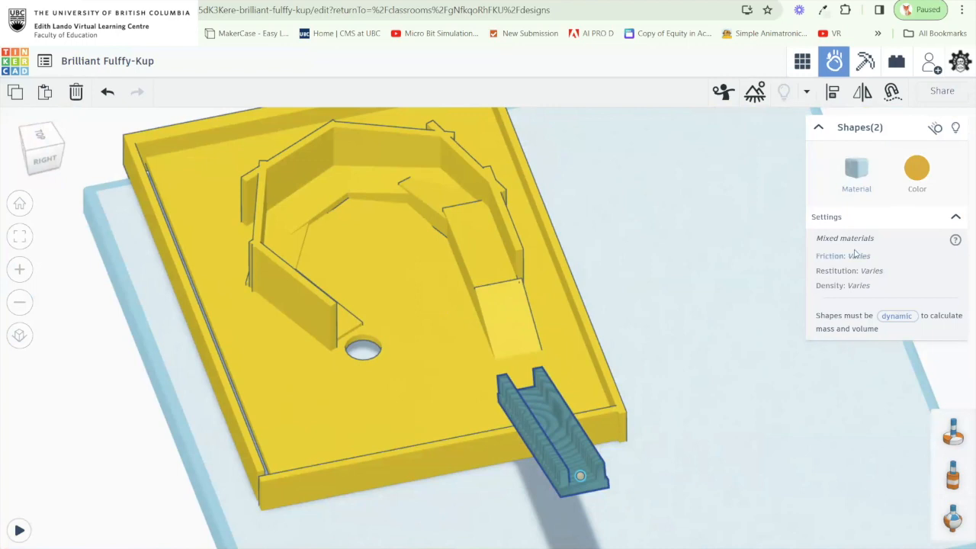
{"action": "mouse_move", "coordinate": [868, 263]}
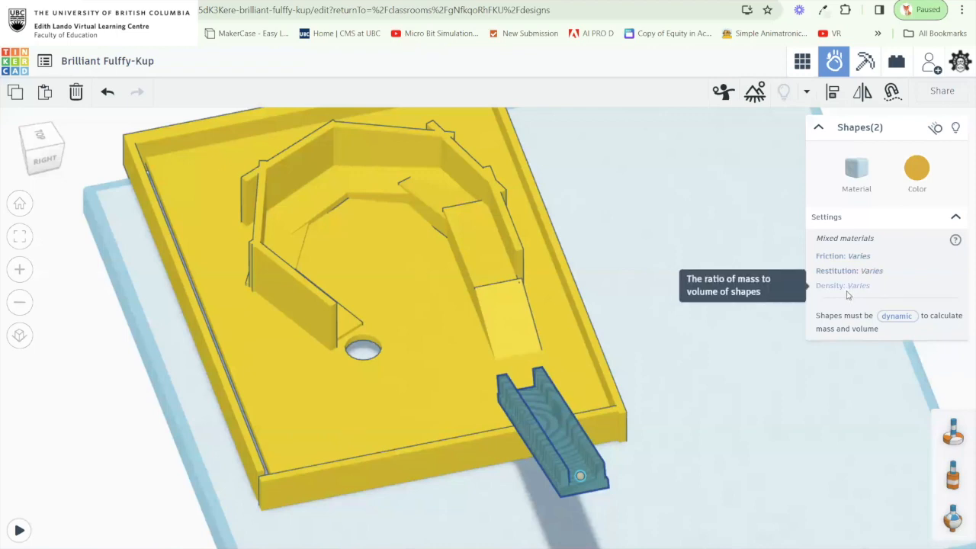
{"action": "mouse_move", "coordinate": [886, 279]}
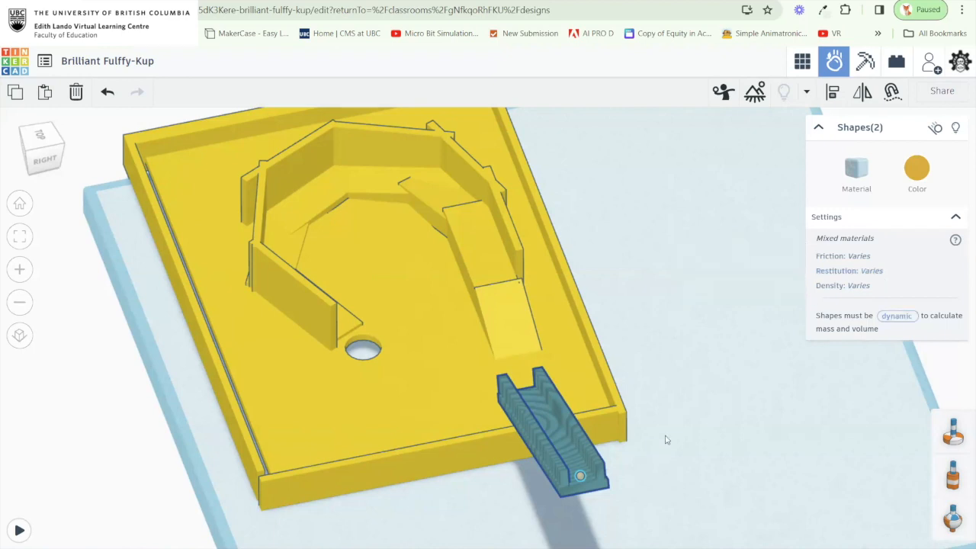
Select only the ball and change its physical material to Steel.
{"action": "left_click", "coordinate": [580, 477]}
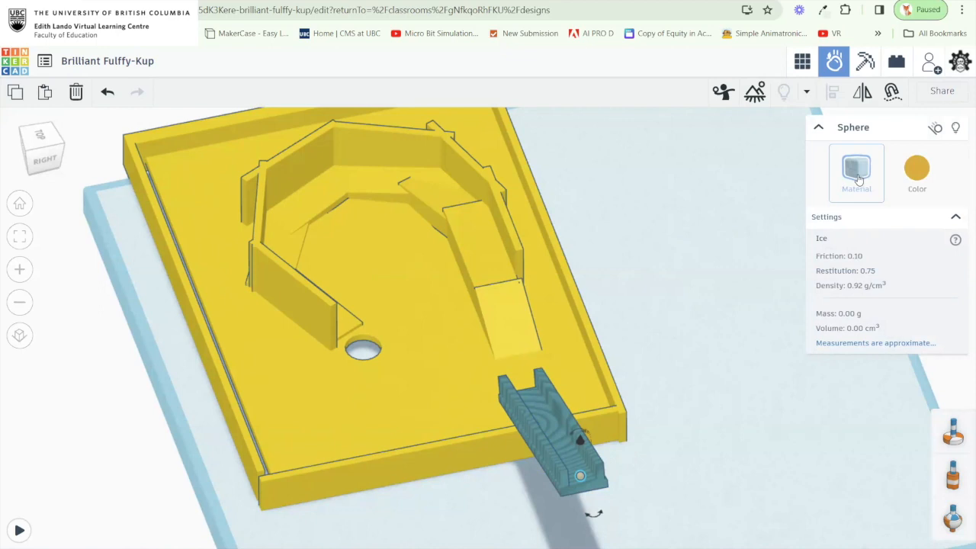
{"action": "left_click_drag", "start_coordinate": [681, 282], "coordinate": [331, 228]}
{"action": "left_click", "coordinate": [331, 228]}
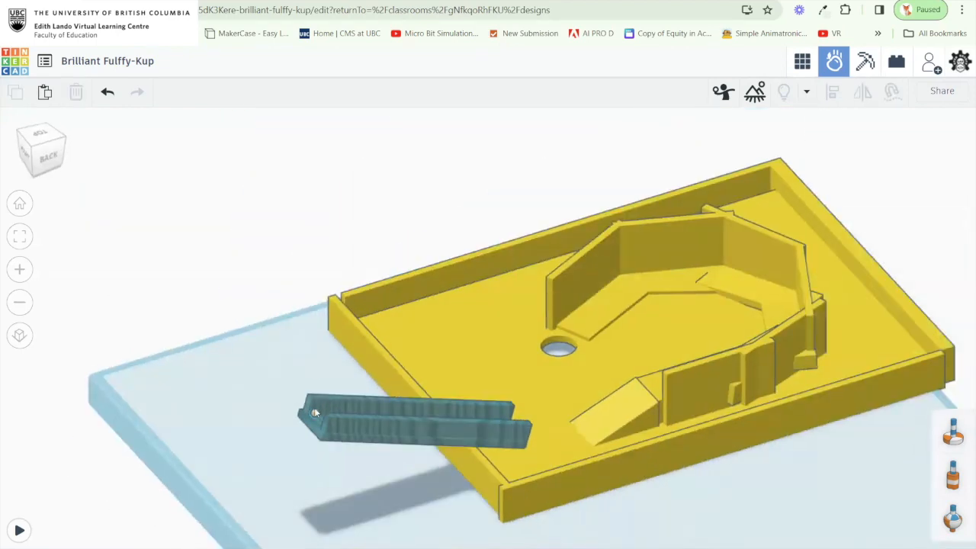
{"action": "left_click", "coordinate": [314, 412]}
{"action": "left_click_drag", "start_coordinate": [466, 218], "coordinate": [516, 216]}
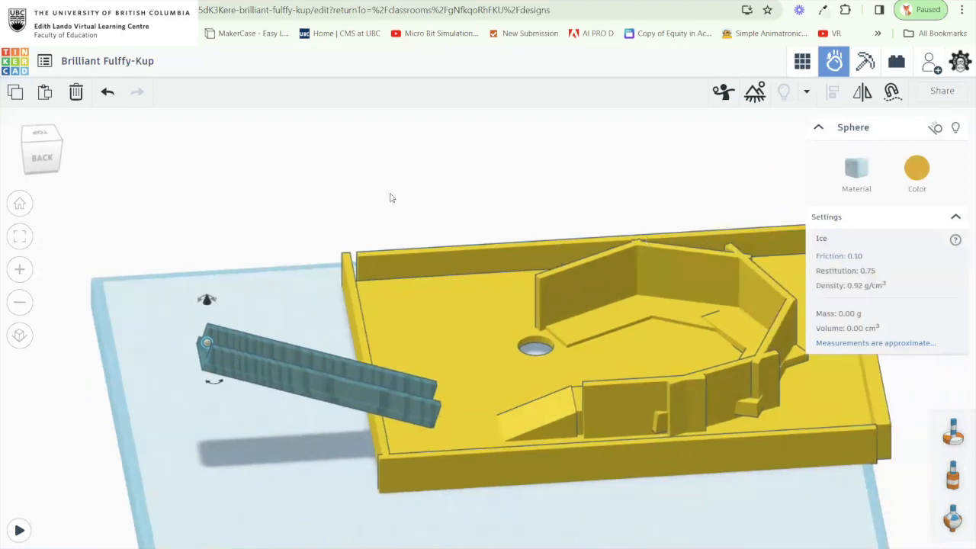
{"action": "left_click_drag", "start_coordinate": [275, 213], "coordinate": [333, 220]}
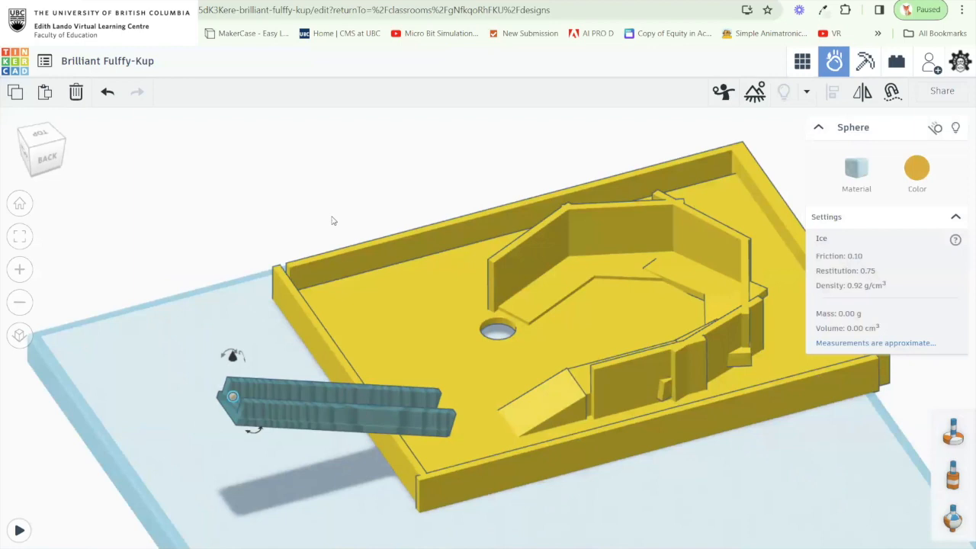
{"action": "mouse_move", "coordinate": [348, 209]}
{"action": "left_mouse_down"}
{"action": "mouse_move", "coordinate": [329, 207]}
{"action": "mouse_move", "coordinate": [338, 228]}
{"action": "mouse_move", "coordinate": [352, 225]}
{"action": "mouse_move", "coordinate": [354, 205]}
{"action": "left_mouse_up"}
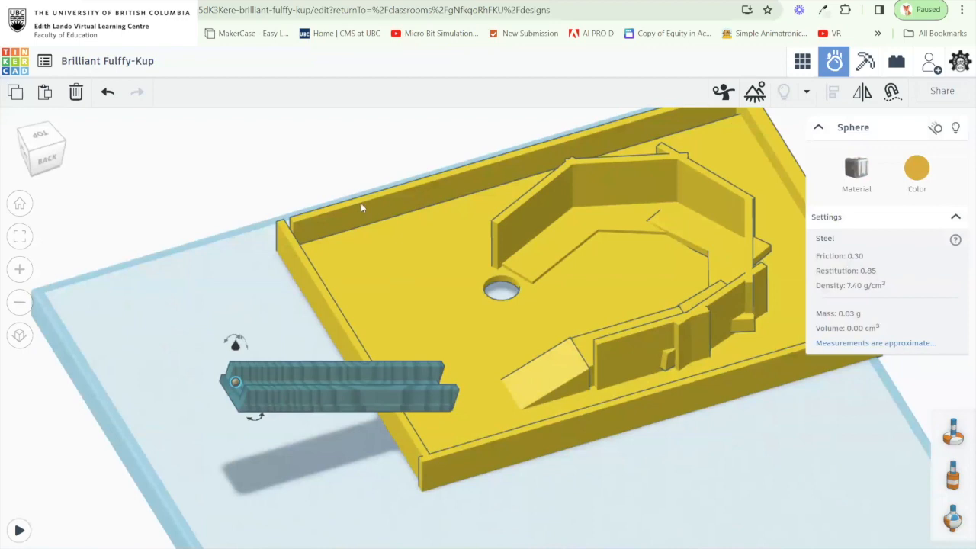
Leave the Brilliant Fulffy-Kup design and open the account's own designs overview.
{"action": "left_click_drag", "start_coordinate": [378, 236], "coordinate": [332, 244]}
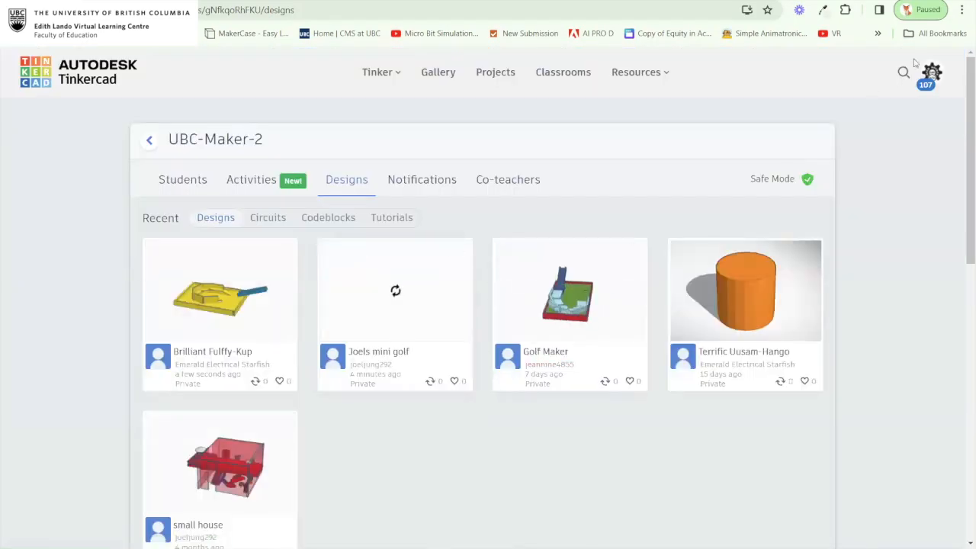
{"action": "left_click", "coordinate": [935, 74]}
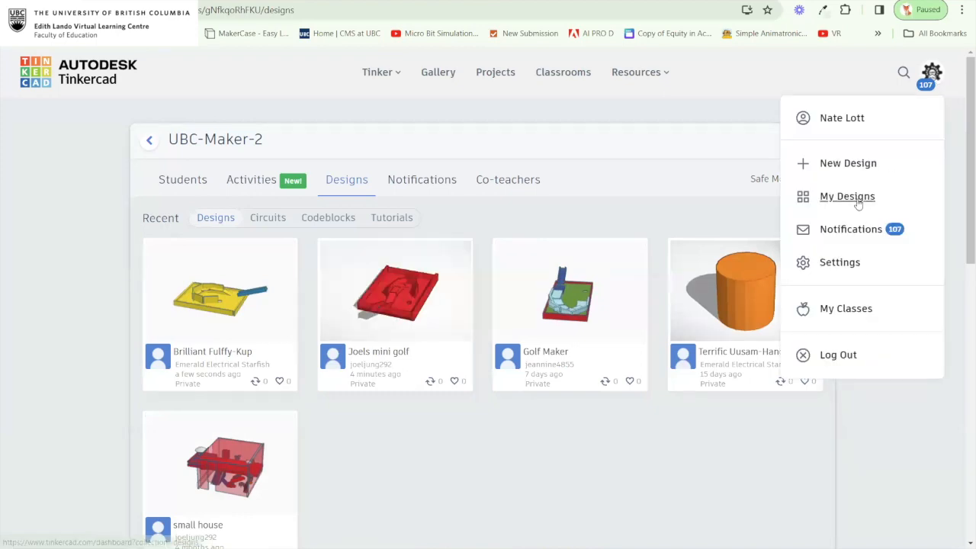
{"action": "left_click", "coordinate": [856, 202]}
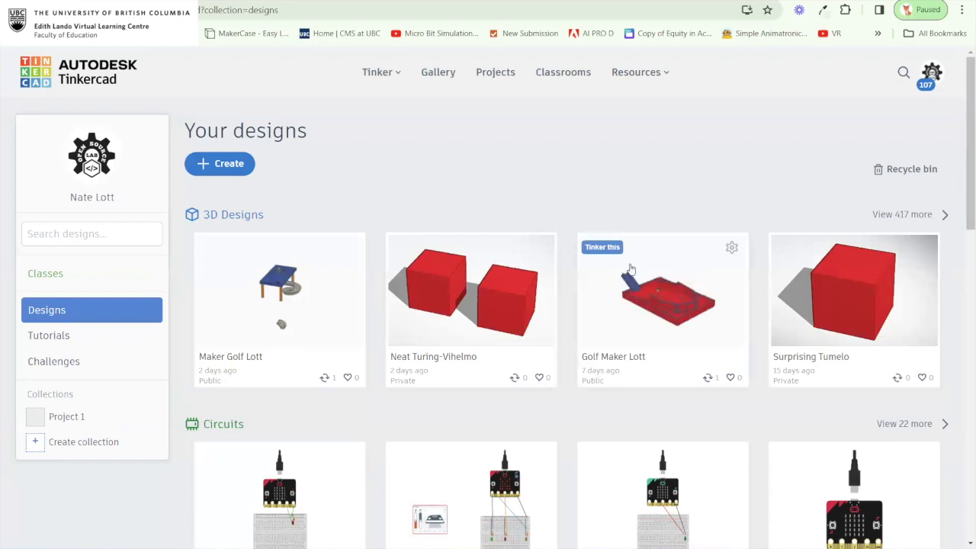
Open the account's own Golf Maker design and inspect its board, launcher and ball, including in the simulation workspace.
{"action": "left_click", "coordinate": [610, 248]}
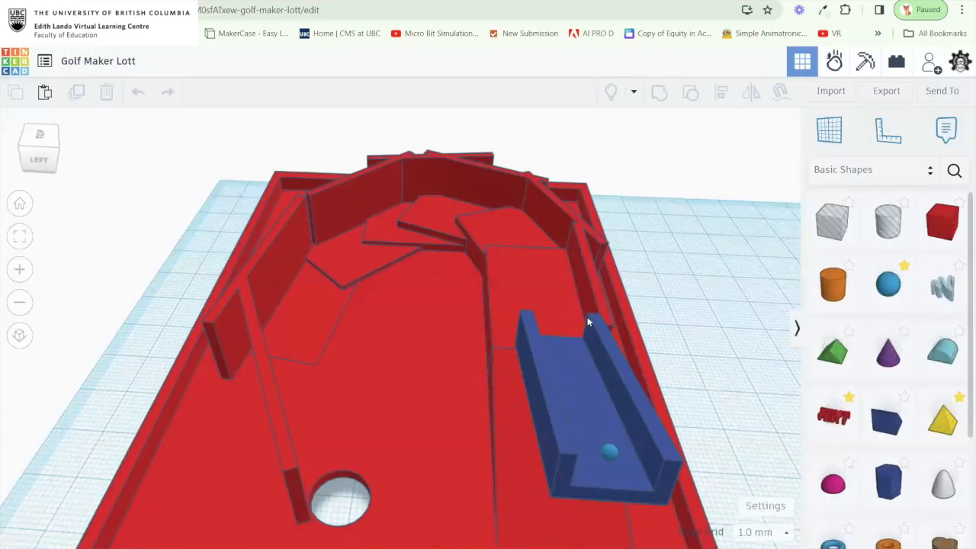
{"action": "left_click_drag", "start_coordinate": [587, 322], "coordinate": [446, 325]}
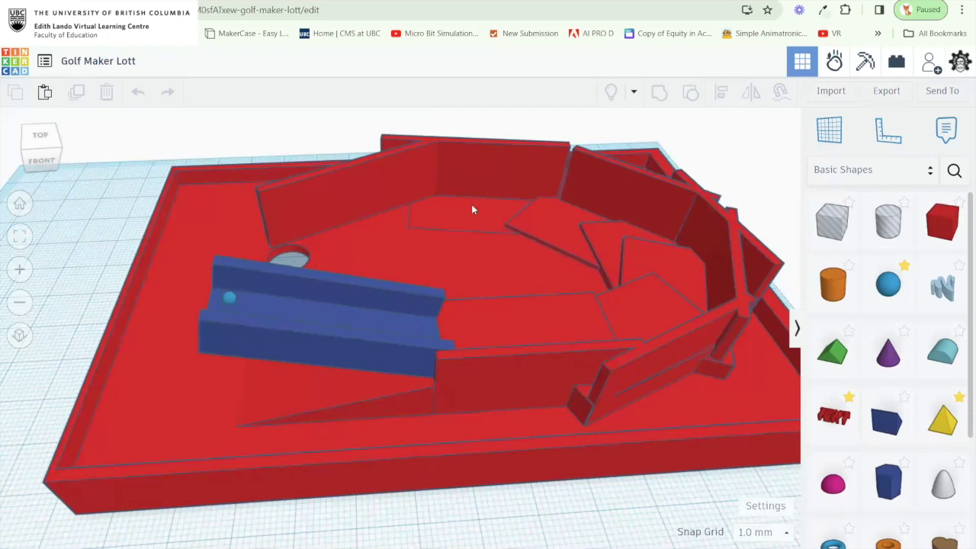
{"action": "mouse_move", "coordinate": [410, 281]}
{"action": "left_mouse_down"}
{"action": "mouse_move", "coordinate": [456, 268]}
{"action": "mouse_move", "coordinate": [409, 278]}
{"action": "left_mouse_up"}
{"action": "scroll", "coordinate": [451, 272], "scroll_direction": "down", "scroll_amount": 3}
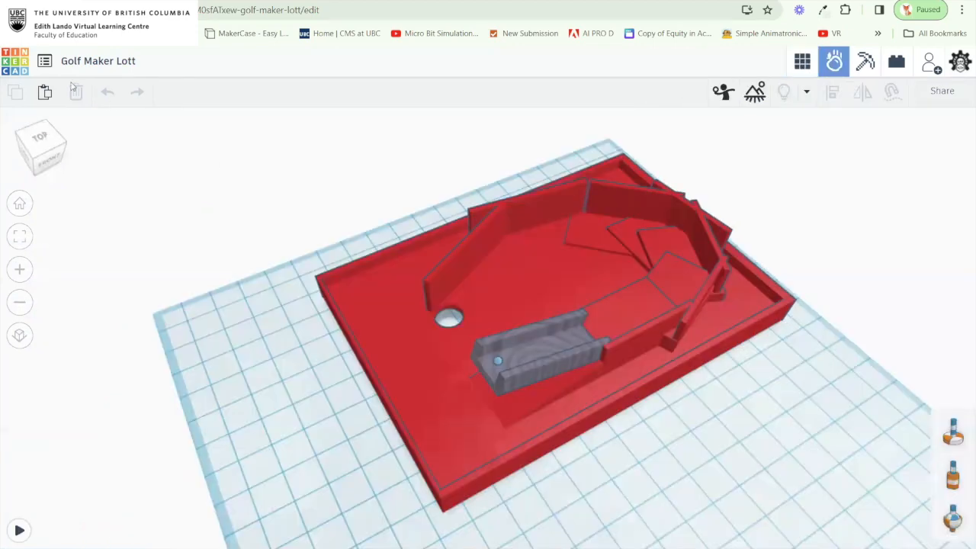
Leave the design, go to the designs of the UBC-Maker-2 class and open the student's red mini golf design.
{"action": "left_click", "coordinate": [24, 68]}
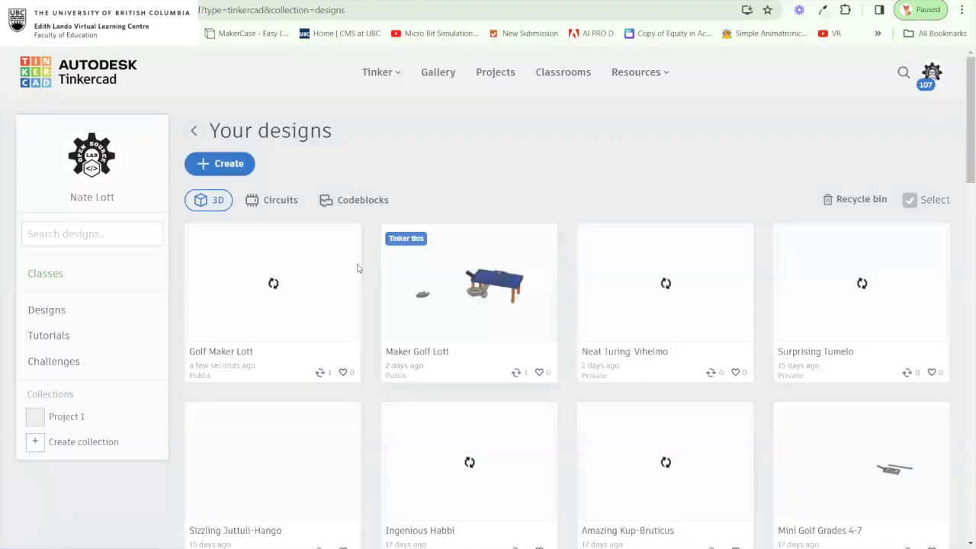
{"action": "left_click", "coordinate": [69, 279]}
{"action": "left_click", "coordinate": [254, 248]}
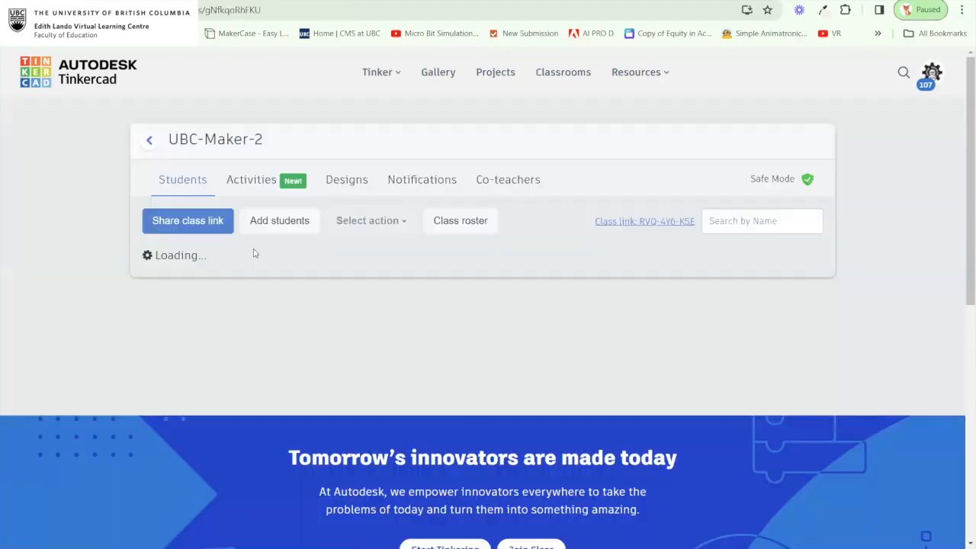
{"action": "left_click", "coordinate": [355, 179]}
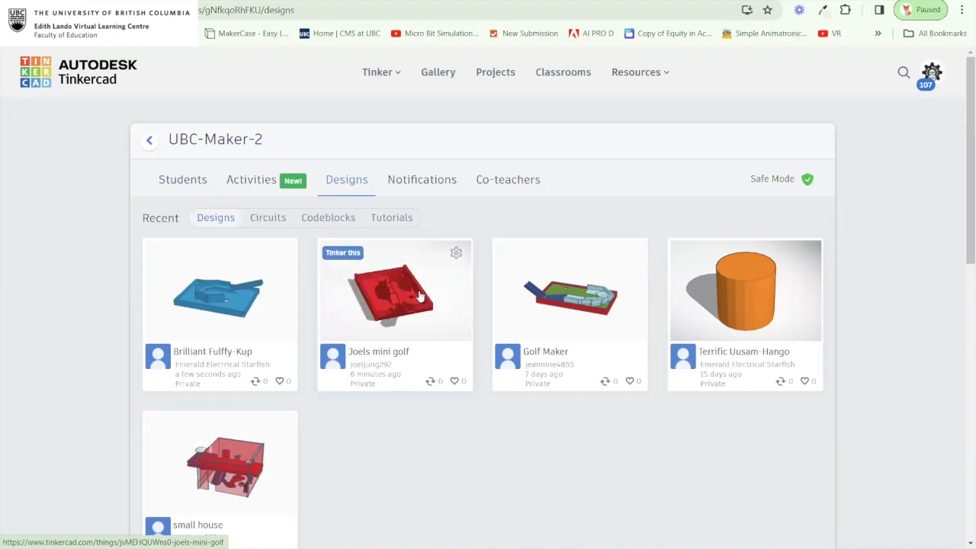
{"action": "left_click", "coordinate": [355, 257]}
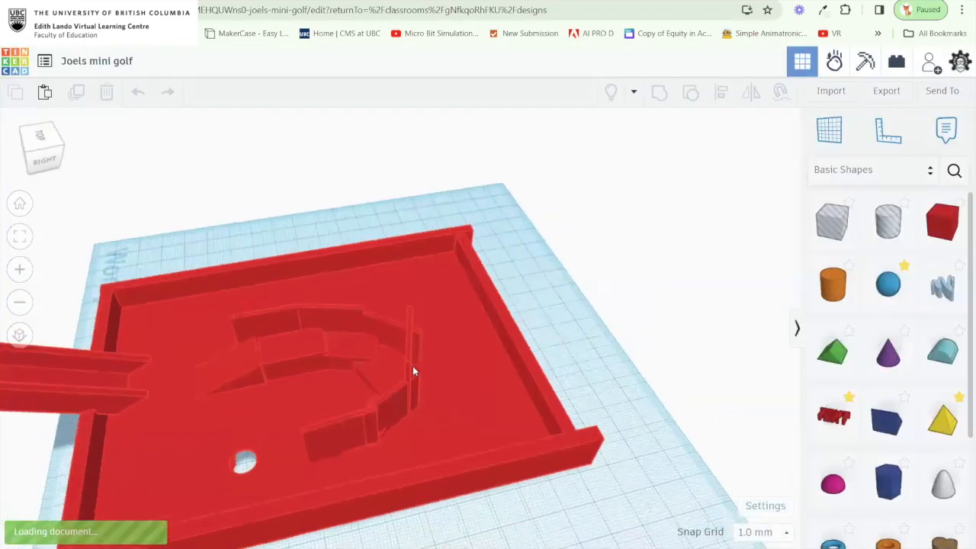
Check the physical material of the combined board and launcher, and run the simulation to watch how they behave.
{"action": "left_click", "coordinate": [834, 63]}
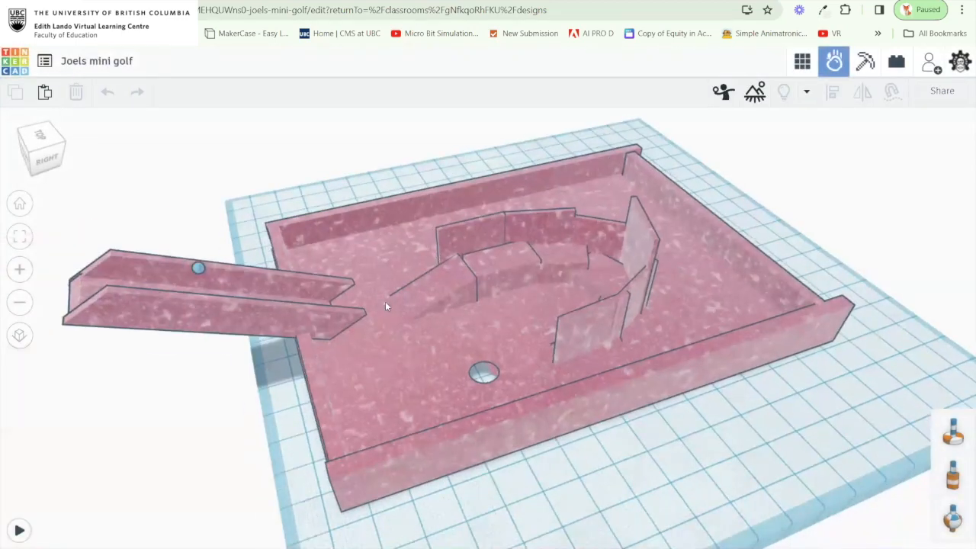
{"action": "left_click", "coordinate": [385, 301]}
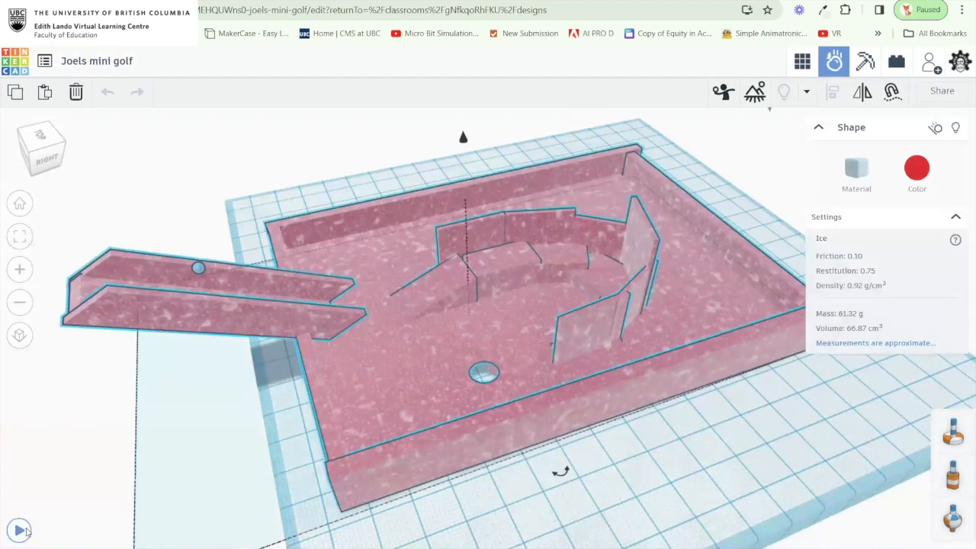
{"action": "left_click", "coordinate": [20, 530]}
{"action": "left_click_drag", "start_coordinate": [425, 401], "coordinate": [556, 371]}
{"action": "left_click", "coordinate": [19, 529]}
{"action": "left_click_drag", "start_coordinate": [390, 354], "coordinate": [549, 268]}
Return to the 3D editor, ungroup the combined shape and pull the launcher away from the board.
{"action": "left_click", "coordinate": [802, 61]}
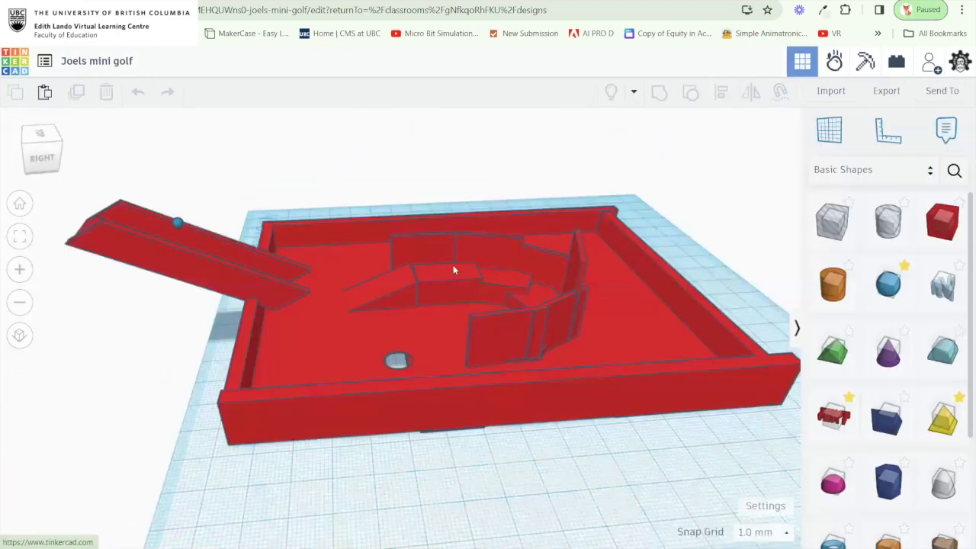
{"action": "left_click", "coordinate": [301, 289]}
{"action": "left_click", "coordinate": [690, 92]}
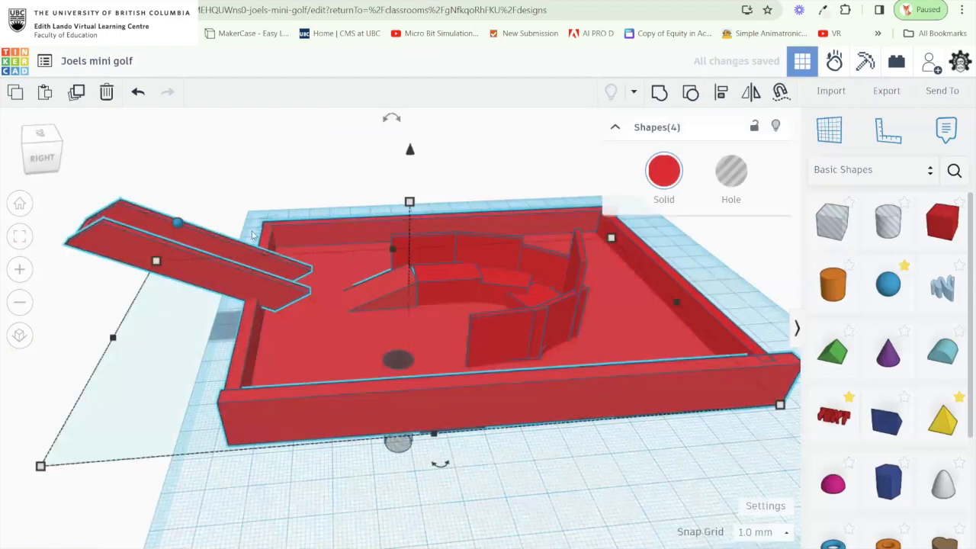
{"action": "left_click", "coordinate": [217, 280]}
{"action": "left_click_drag", "start_coordinate": [222, 270], "coordinate": [134, 270]}
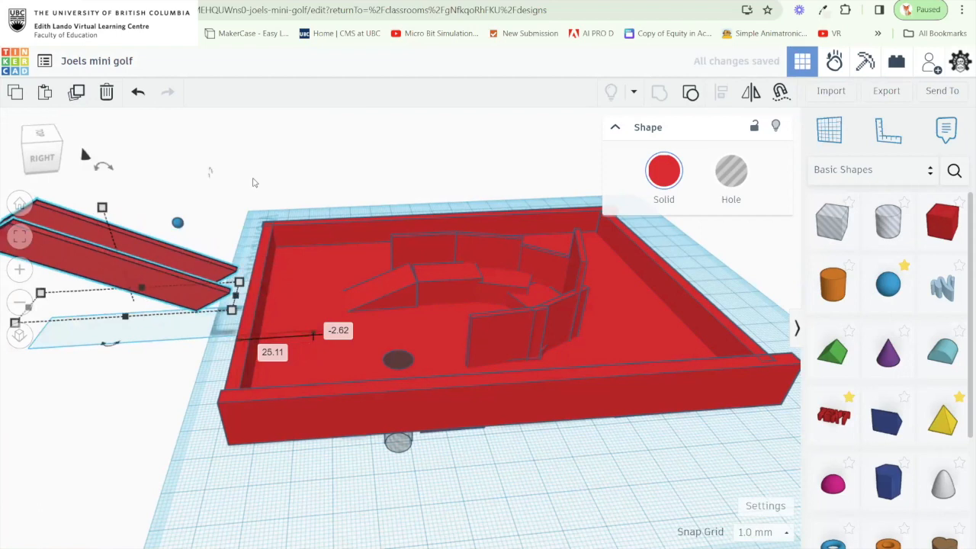
Select all the board pieces together with the hole cylinder, without the launcher and ball, and group them.
{"action": "left_click_drag", "start_coordinate": [254, 182], "coordinate": [648, 414]}
{"action": "left_click_drag", "start_coordinate": [684, 440], "coordinate": [671, 404]}
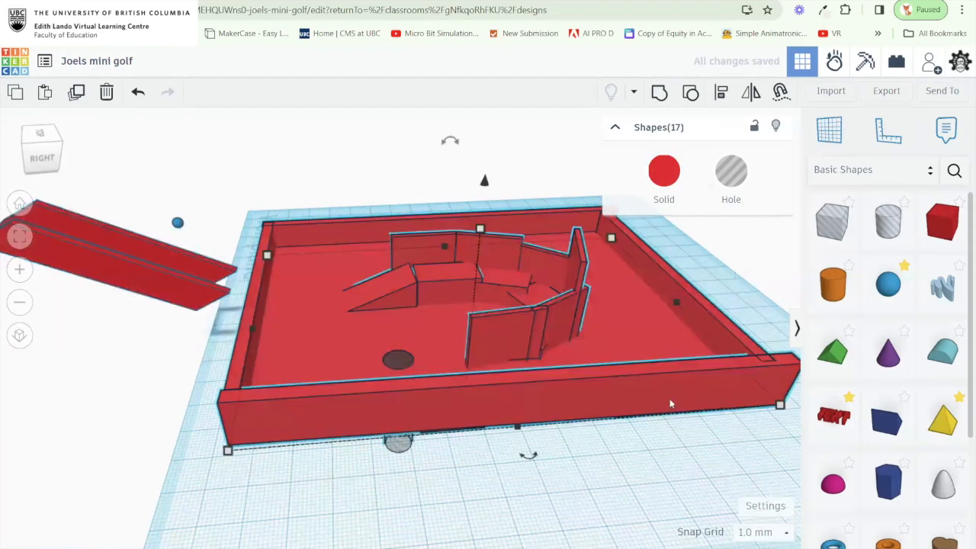
{"action": "left_click", "coordinate": [659, 92]}
Move the launcher back in front of the board's ramp and reposition the ball inside the launcher's channel.
{"action": "left_click", "coordinate": [146, 276]}
{"action": "left_click_drag", "start_coordinate": [146, 276], "coordinate": [249, 284]}
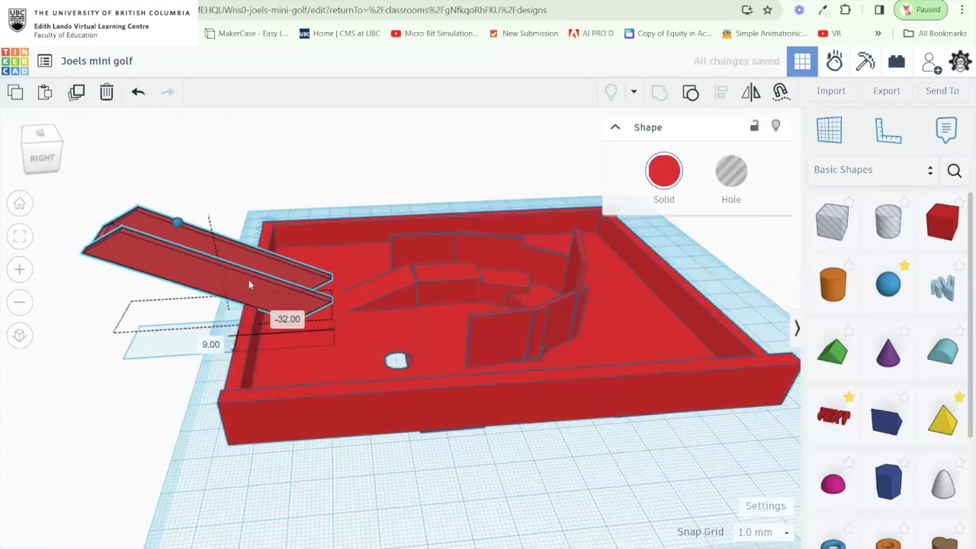
{"action": "left_click_drag", "start_coordinate": [304, 307], "coordinate": [445, 212]}
{"action": "left_click", "coordinate": [365, 267]}
{"action": "mouse_move", "coordinate": [362, 231]}
{"action": "left_mouse_down"}
{"action": "mouse_move", "coordinate": [364, 270]}
{"action": "mouse_move", "coordinate": [367, 244]}
{"action": "left_mouse_up"}
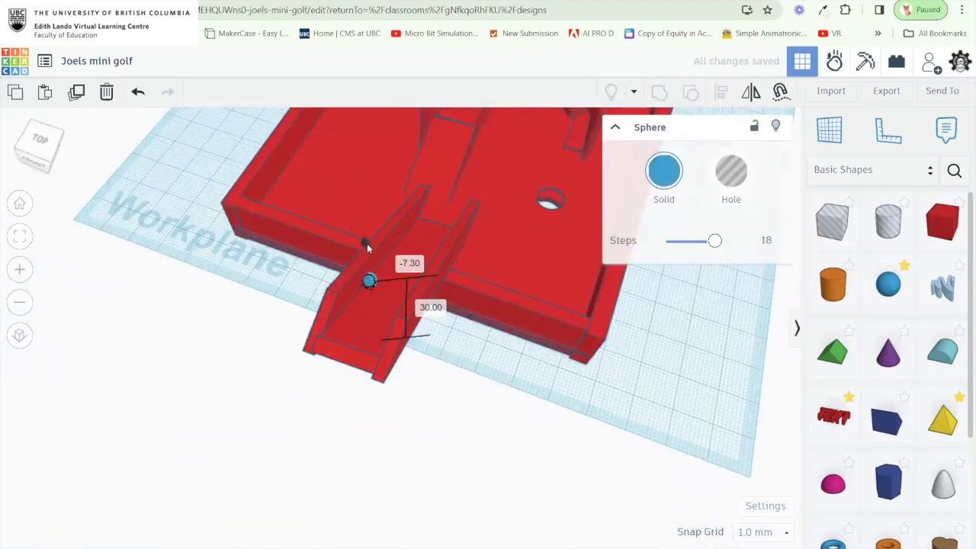
{"action": "left_click_drag", "start_coordinate": [331, 300], "coordinate": [299, 284]}
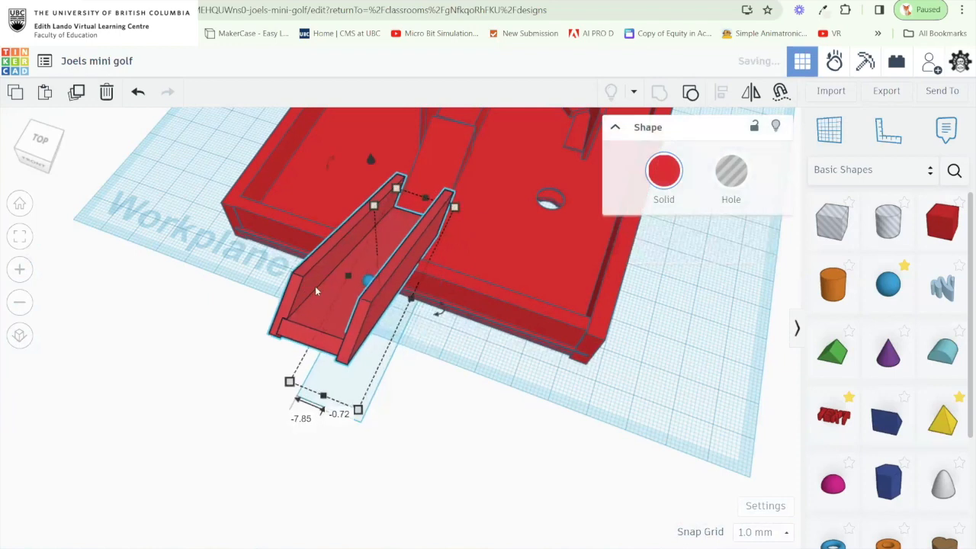
{"action": "left_click", "coordinate": [367, 281]}
{"action": "left_click_drag", "start_coordinate": [364, 282], "coordinate": [337, 237]}
Select the launcher together with the ball and adjust them to a shallower slope above the board's edge.
{"action": "left_click_drag", "start_coordinate": [405, 268], "coordinate": [320, 181]}
{"action": "left_click", "coordinate": [363, 186], "text": "shift"}
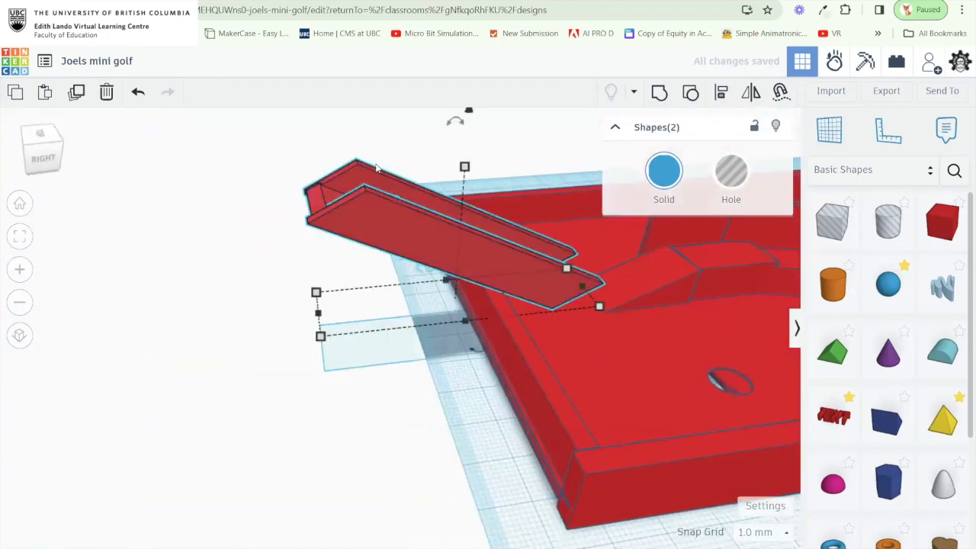
{"action": "left_click_drag", "start_coordinate": [419, 188], "coordinate": [331, 230]}
{"action": "left_click_drag", "start_coordinate": [316, 310], "coordinate": [318, 205]}
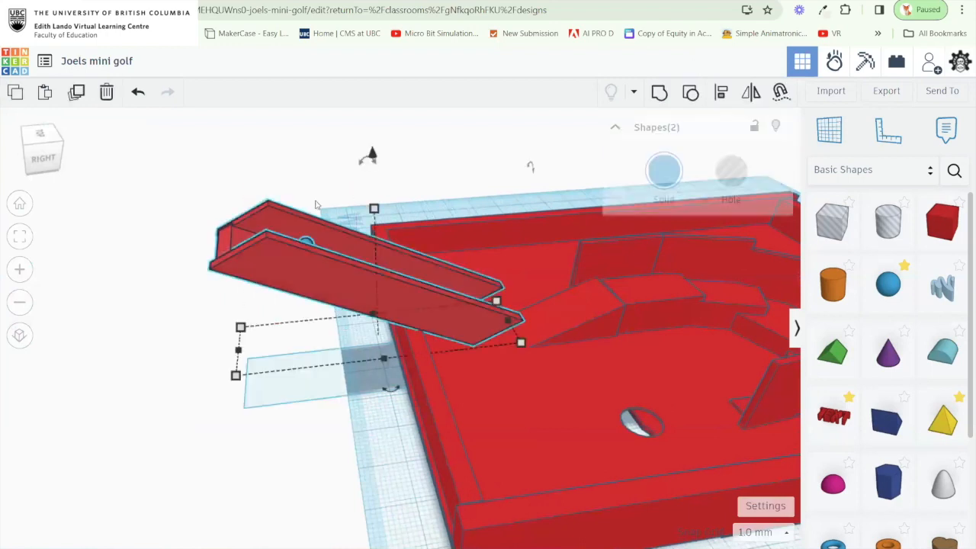
{"action": "left_click_drag", "start_coordinate": [367, 164], "coordinate": [373, 189]}
{"action": "mouse_move", "coordinate": [466, 279]}
{"action": "left_mouse_down"}
{"action": "mouse_move", "coordinate": [479, 292]}
{"action": "mouse_move", "coordinate": [505, 289]}
{"action": "mouse_move", "coordinate": [470, 281]}
{"action": "left_mouse_up"}
{"action": "left_click_drag", "start_coordinate": [529, 290], "coordinate": [341, 273]}
Switch to the simulation workspace and make both the board and the launcher static.
{"action": "left_click", "coordinate": [835, 62]}
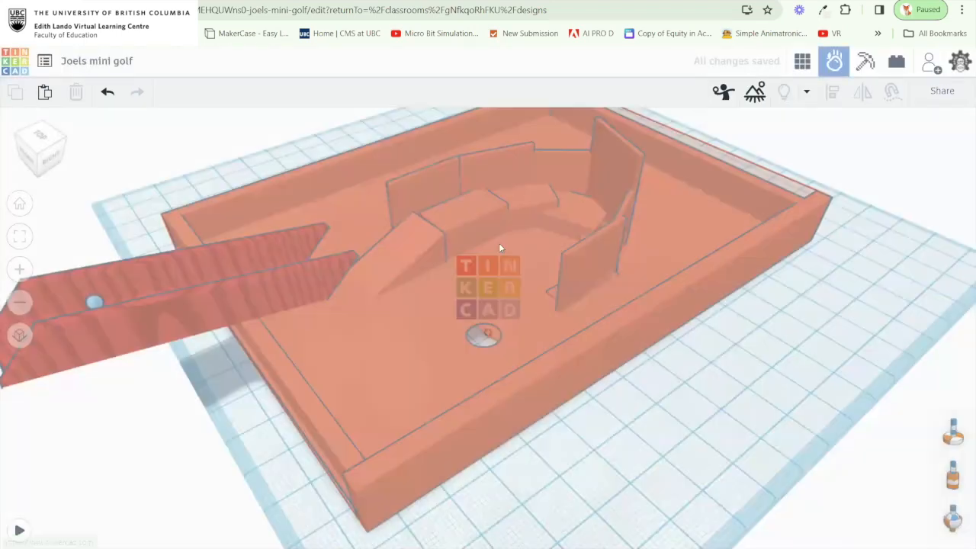
{"action": "left_click", "coordinate": [364, 301]}
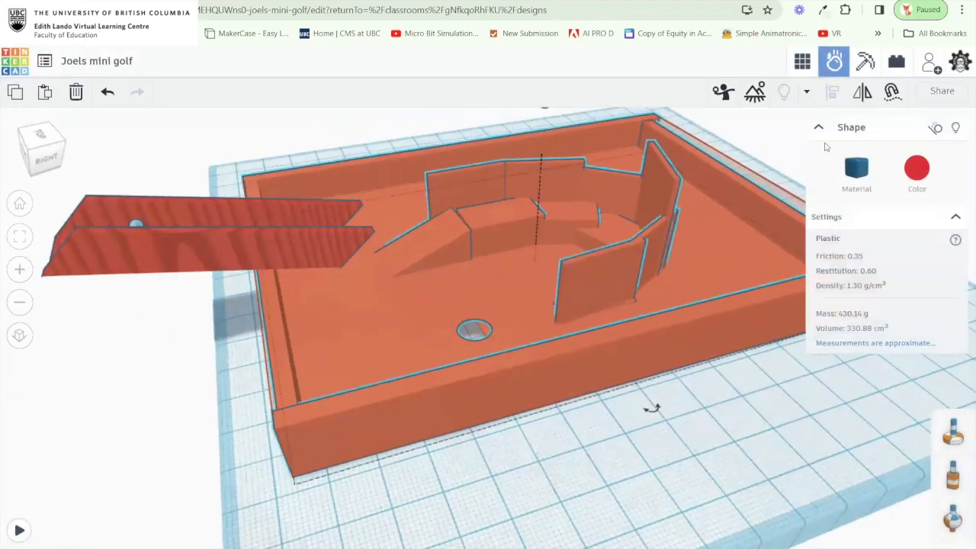
{"action": "left_click", "coordinate": [354, 228]}
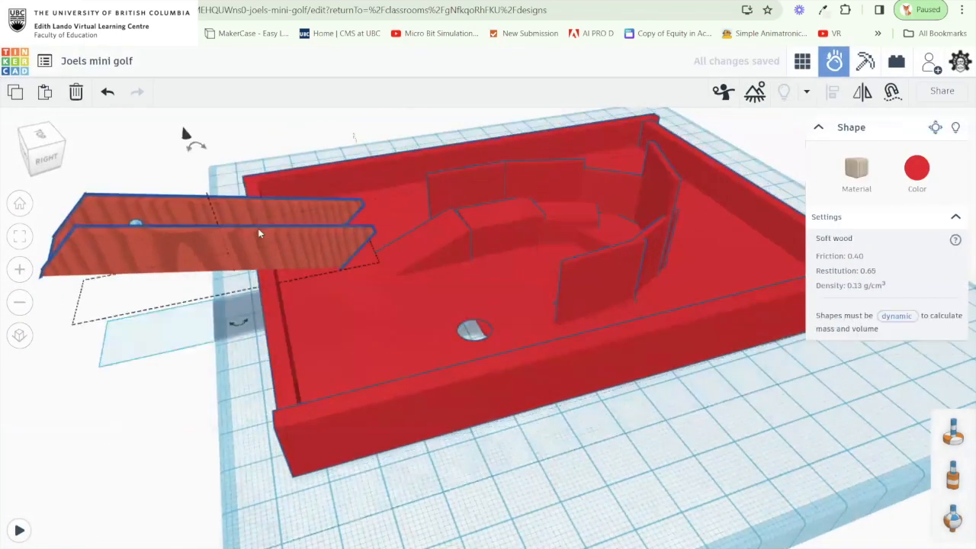
Run the simulation, watch from close up how the ball leaves the launcher, and reset it.
{"action": "left_click", "coordinate": [19, 530]}
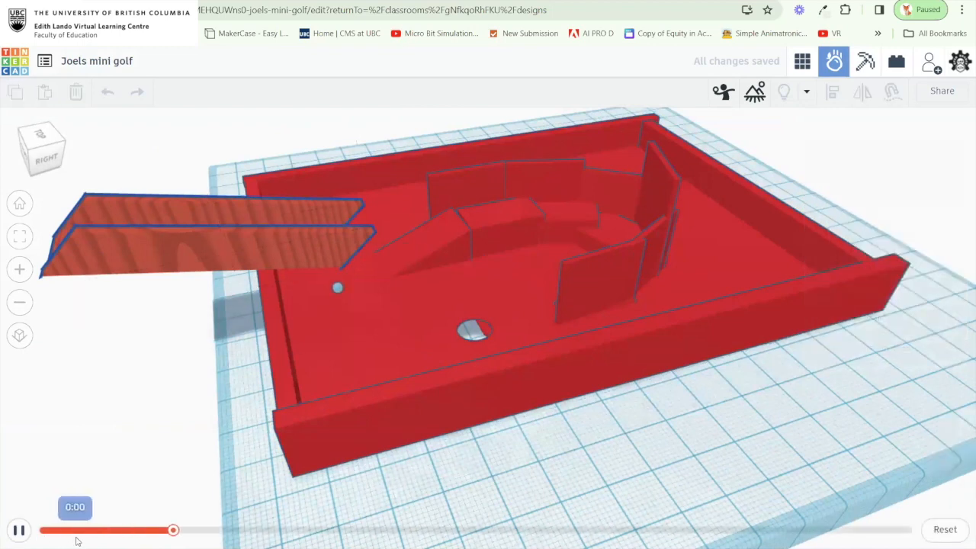
{"action": "left_click_drag", "start_coordinate": [351, 405], "coordinate": [369, 343]}
{"action": "scroll", "coordinate": [369, 343], "scroll_direction": "up", "scroll_amount": 2}
{"action": "left_click", "coordinate": [174, 350]}
{"action": "left_click", "coordinate": [941, 529]}
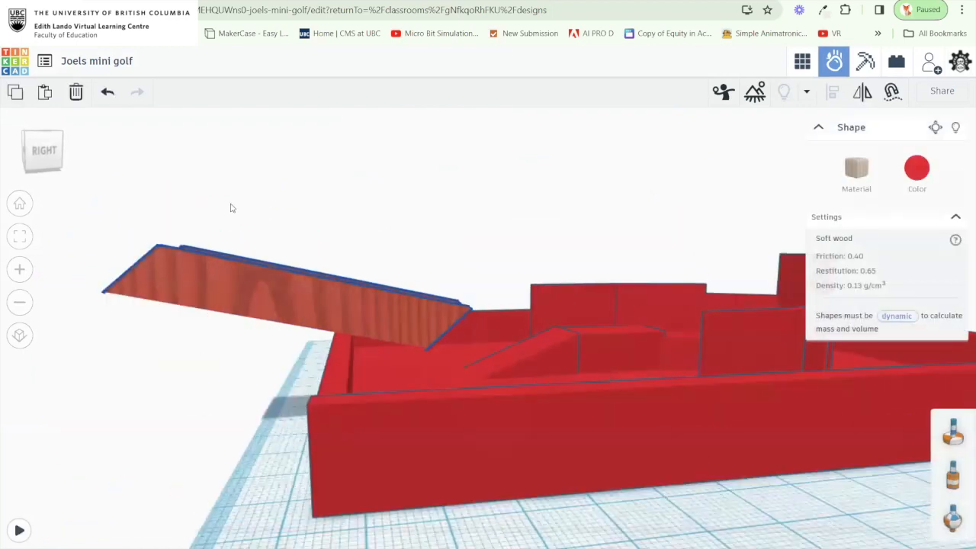
Shift the launcher closer to the board's ramp and lower it slightly.
{"action": "left_click_drag", "start_coordinate": [164, 226], "coordinate": [214, 370]}
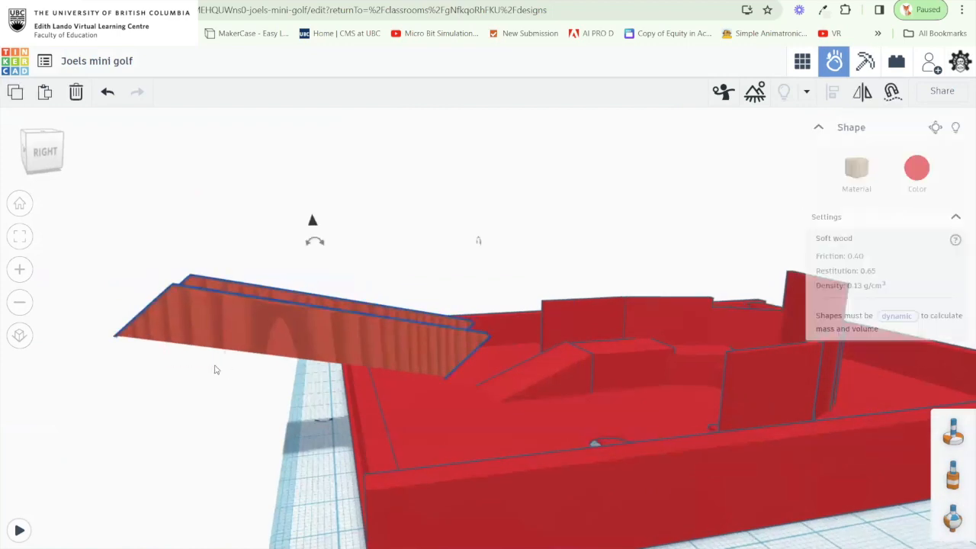
{"action": "left_click_drag", "start_coordinate": [305, 328], "coordinate": [342, 324]}
{"action": "left_click_drag", "start_coordinate": [347, 222], "coordinate": [346, 240]}
{"action": "left_click_drag", "start_coordinate": [343, 303], "coordinate": [341, 324]}
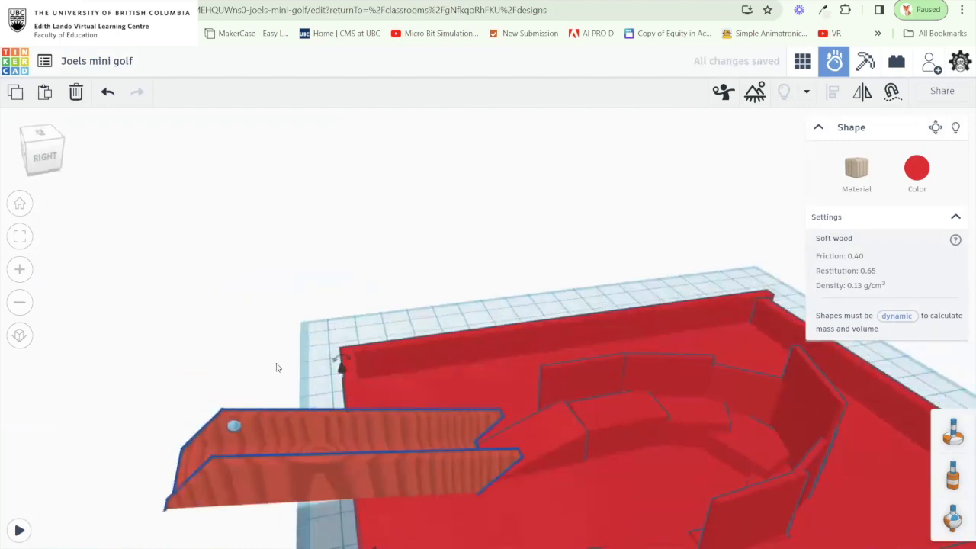
Select the ball and nudge it into position inside the upper end of the launcher.
{"action": "left_click", "coordinate": [234, 429]}
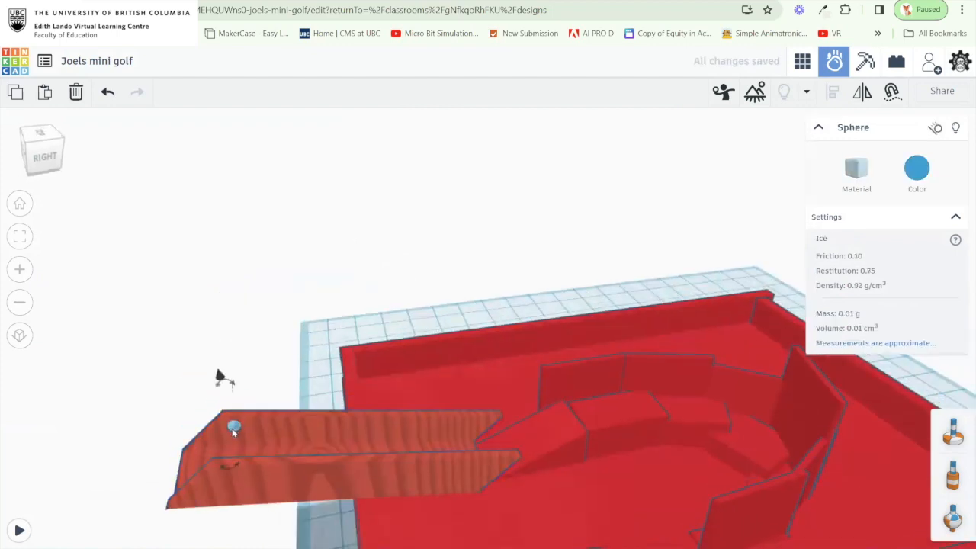
{"action": "left_click", "coordinate": [171, 340]}
{"action": "left_click_drag", "start_coordinate": [211, 375], "coordinate": [296, 328]}
{"action": "left_click", "coordinate": [338, 422]}
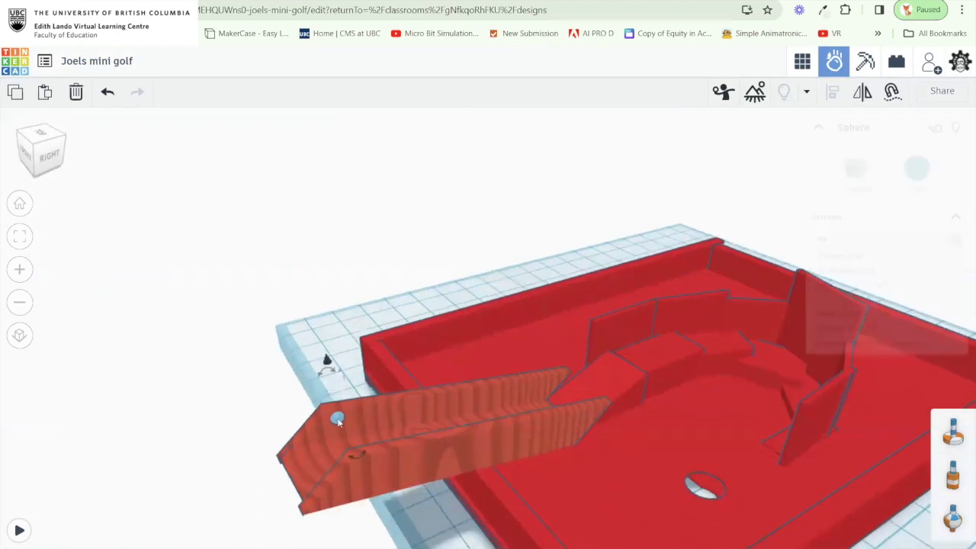
{"action": "left_click_drag", "start_coordinate": [338, 421], "coordinate": [345, 433]}
Select the ball and launcher together and adjust their position relative to the start of the ramp.
{"action": "left_click_drag", "start_coordinate": [412, 437], "coordinate": [294, 400]}
{"action": "left_click_drag", "start_coordinate": [205, 325], "coordinate": [268, 390]}
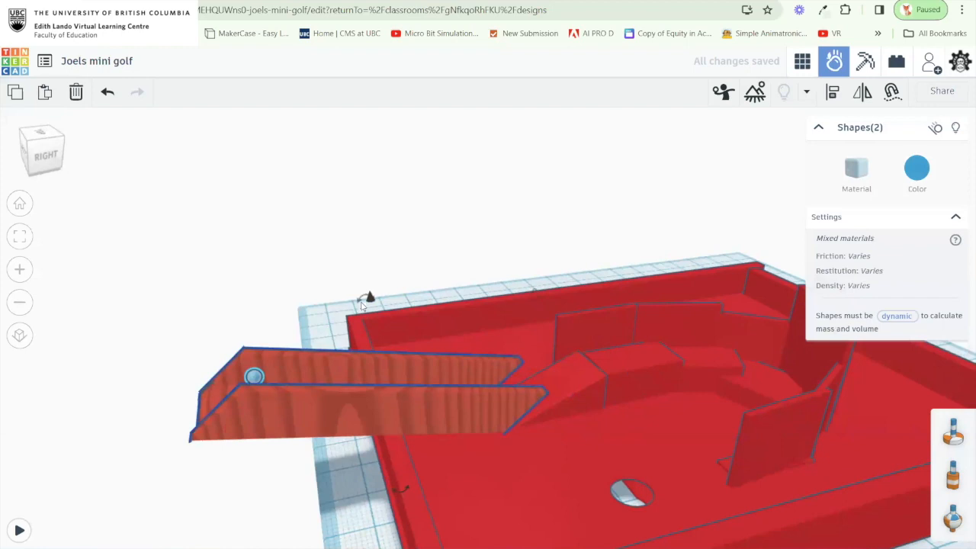
{"action": "left_click_drag", "start_coordinate": [369, 288], "coordinate": [367, 230]}
{"action": "left_click_drag", "start_coordinate": [534, 276], "coordinate": [449, 267]}
{"action": "left_click_drag", "start_coordinate": [273, 478], "coordinate": [276, 464]}
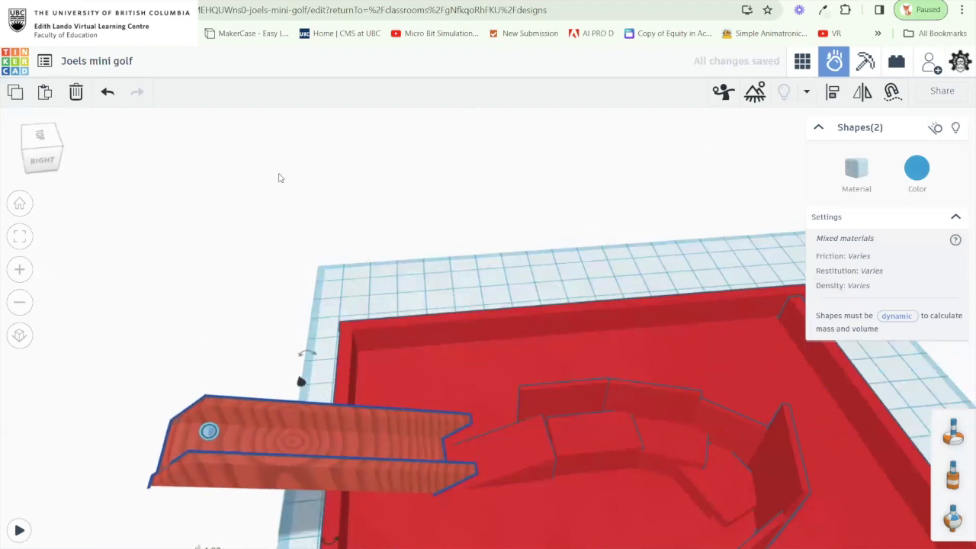
Run the simulation to watch where the ball goes after leaving the launcher, and reset it.
{"action": "left_click", "coordinate": [20, 530]}
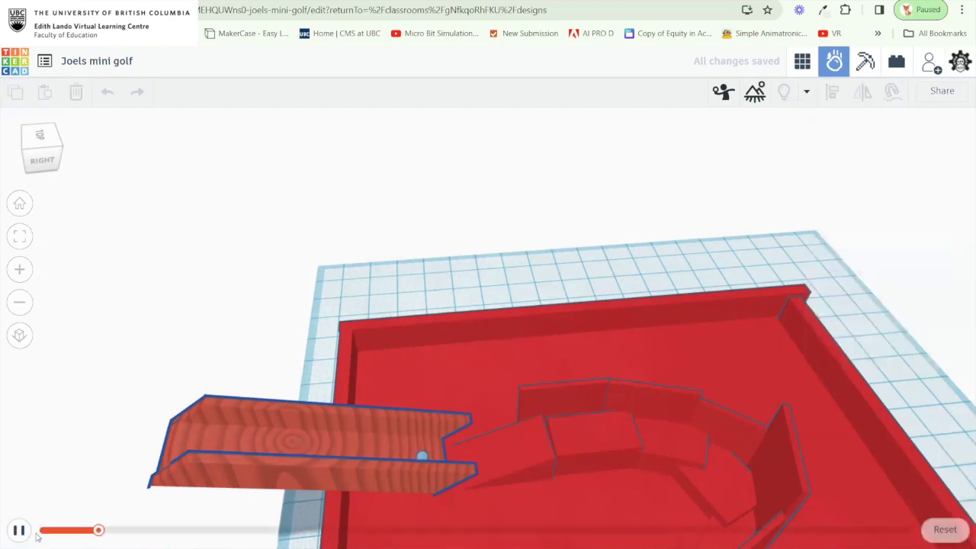
{"action": "left_click_drag", "start_coordinate": [387, 404], "coordinate": [380, 384]}
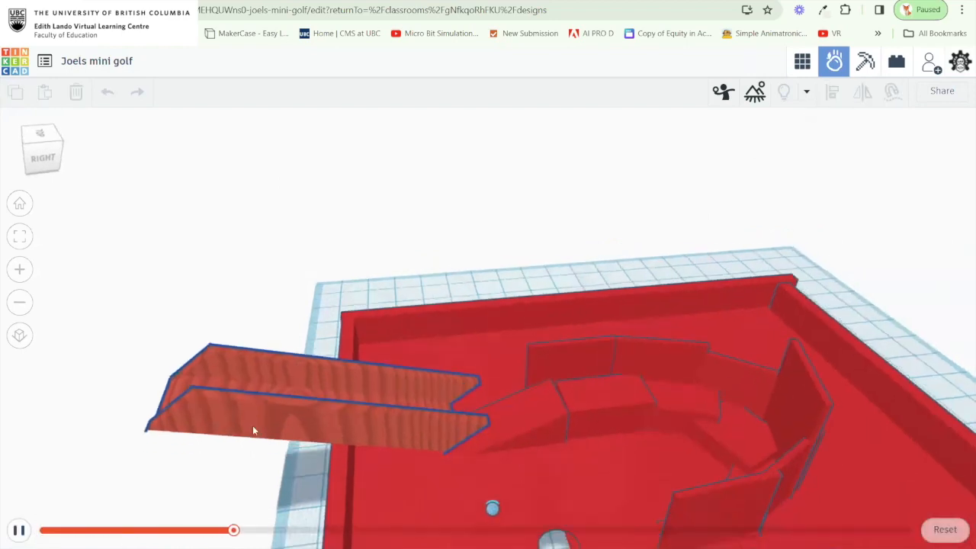
{"action": "left_click", "coordinate": [945, 530]}
Adjust the height of the selected launcher and ball at the start of the ramp, trying the simulation in between.
{"action": "left_click_drag", "start_coordinate": [319, 259], "coordinate": [312, 316]}
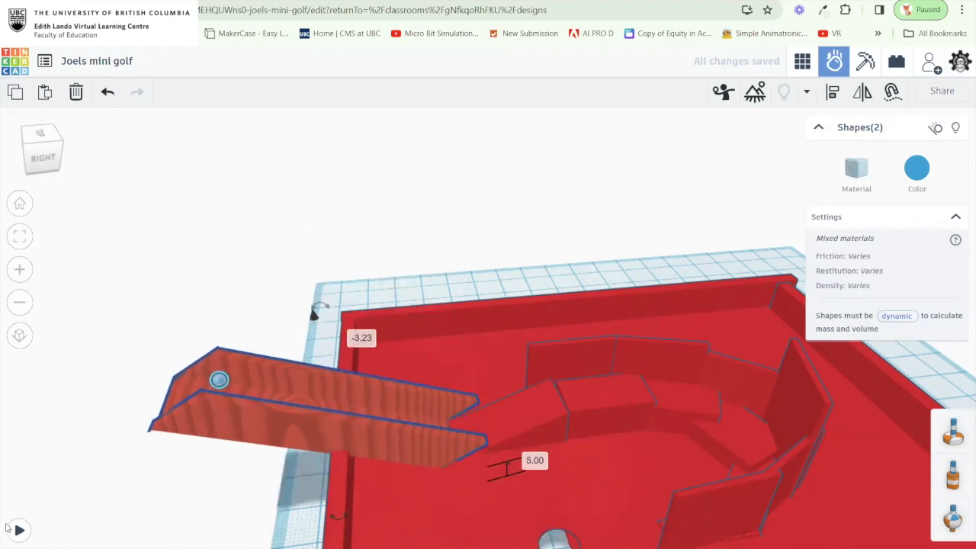
{"action": "left_click", "coordinate": [17, 529]}
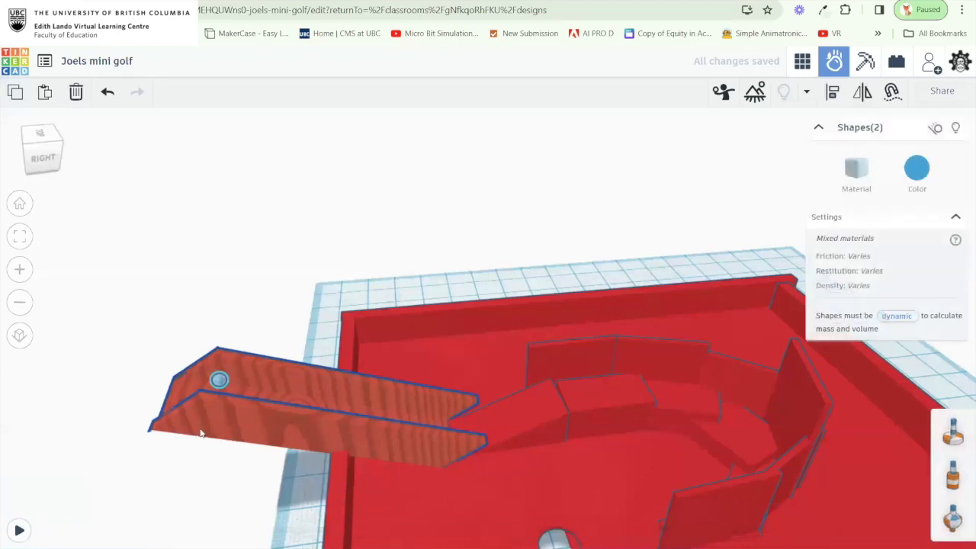
{"action": "left_click_drag", "start_coordinate": [317, 308], "coordinate": [327, 266]}
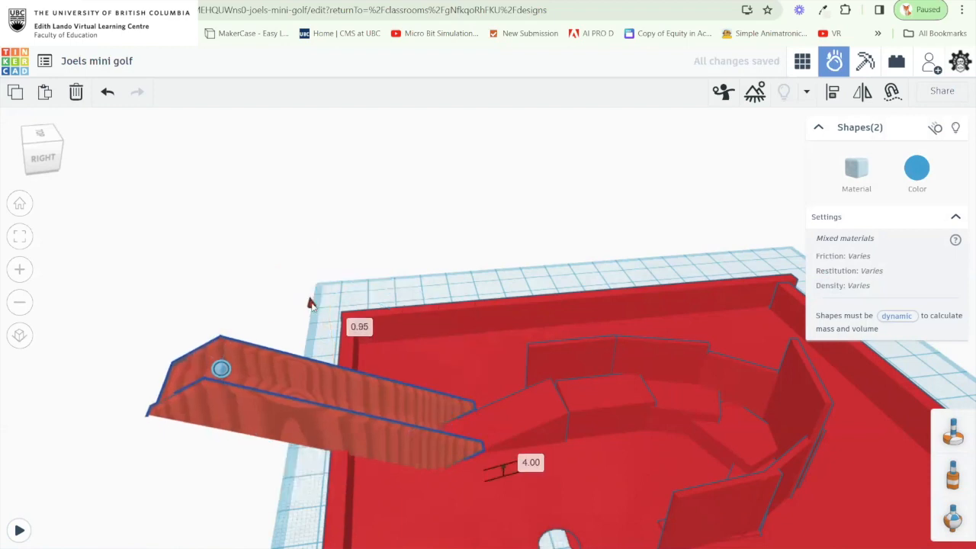
Run the simulation, watch the ball travel around the curved ramp from above, and reset it.
{"action": "left_click", "coordinate": [20, 533]}
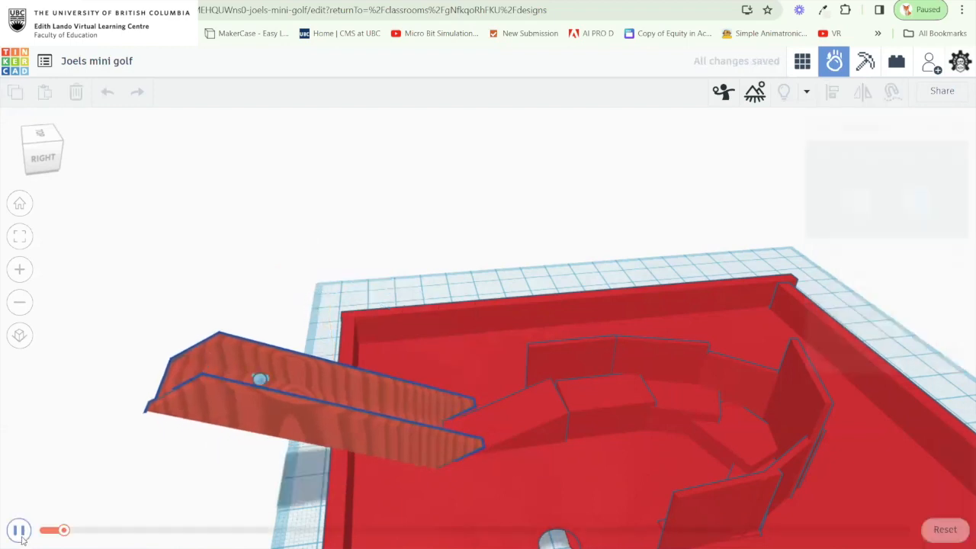
{"action": "left_click_drag", "start_coordinate": [382, 423], "coordinate": [610, 433]}
{"action": "left_click_drag", "start_coordinate": [698, 372], "coordinate": [776, 333]}
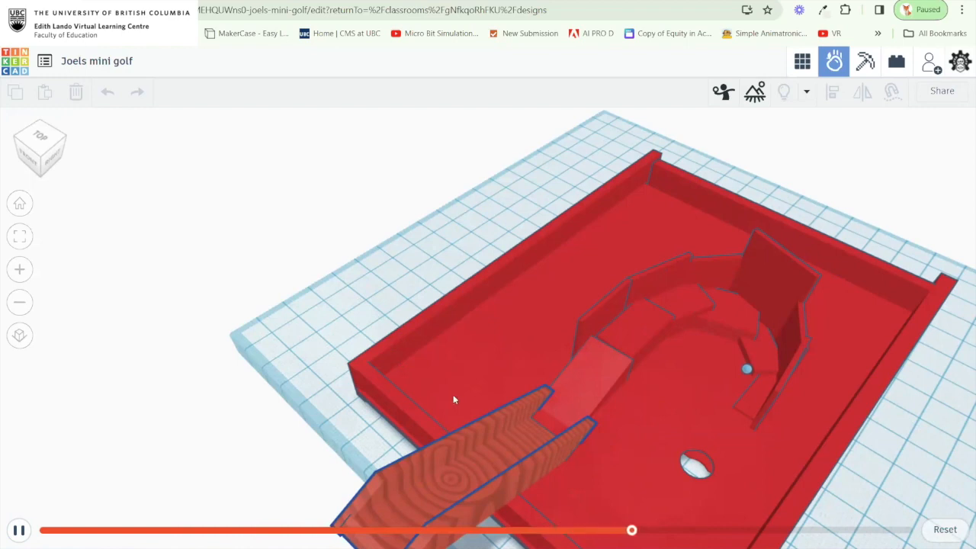
{"action": "left_click", "coordinate": [944, 529]}
Select the launcher and ball together, raise them slightly, and run and reset the simulation.
{"action": "left_click_drag", "start_coordinate": [605, 446], "coordinate": [309, 504]}
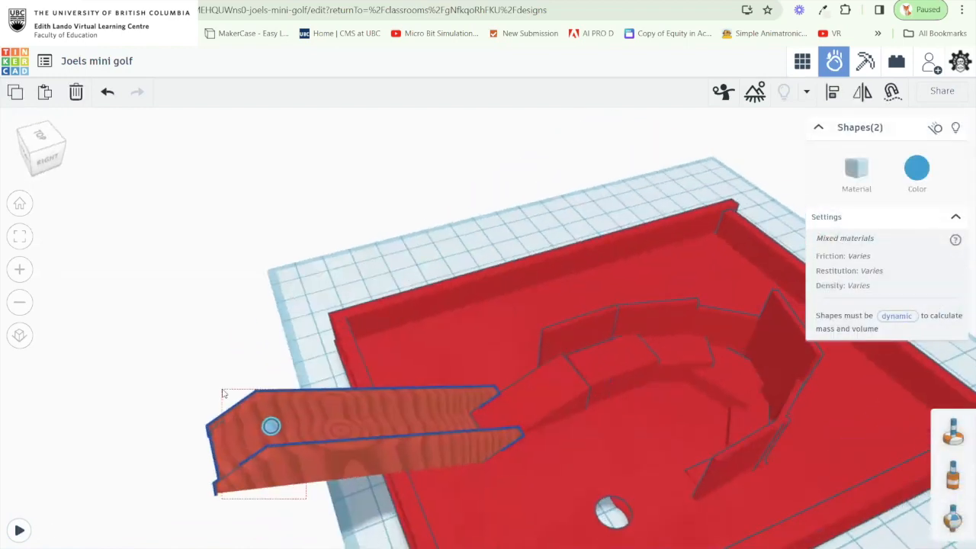
{"action": "left_click_drag", "start_coordinate": [357, 345], "coordinate": [362, 303]}
{"action": "left_click_drag", "start_coordinate": [359, 350], "coordinate": [357, 339]}
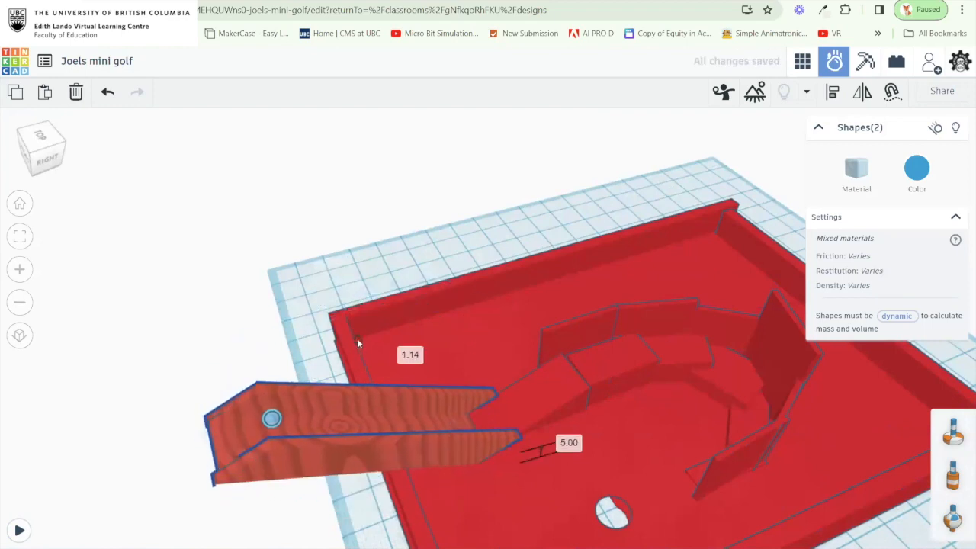
{"action": "left_click", "coordinate": [19, 529]}
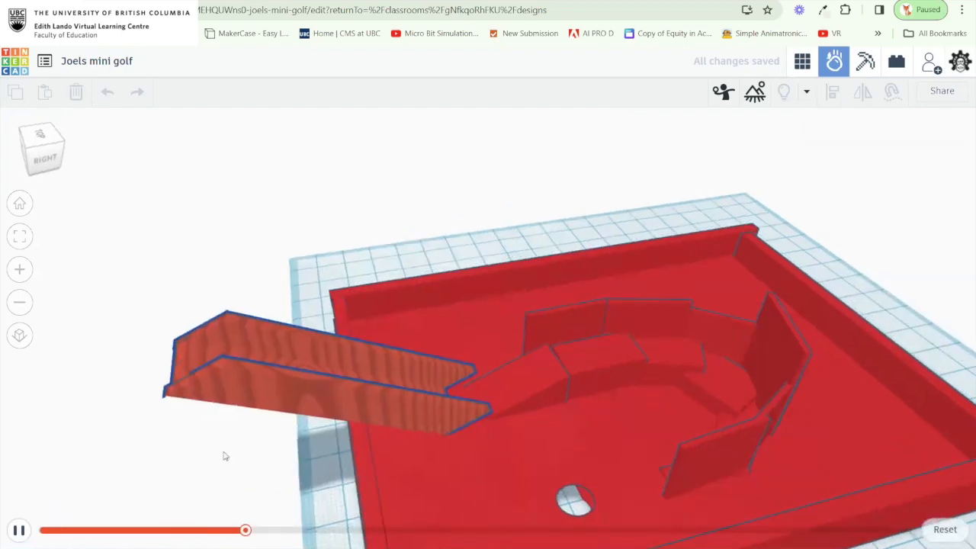
{"action": "left_click", "coordinate": [937, 534]}
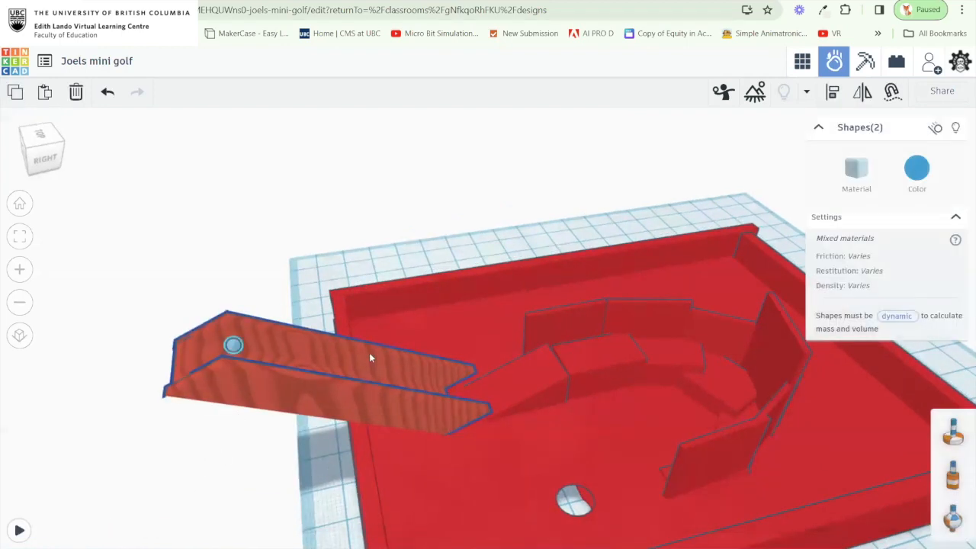
Open the class design Brilliant Fulffy-Kup for editing and switch it to the physics simulation workspace.
{"action": "left_click", "coordinate": [16, 61]}
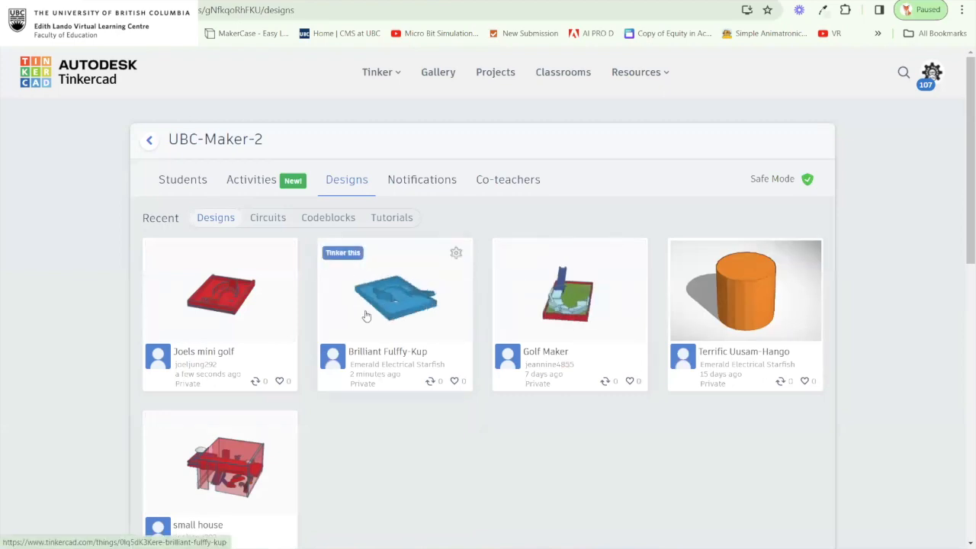
{"action": "left_click", "coordinate": [353, 262]}
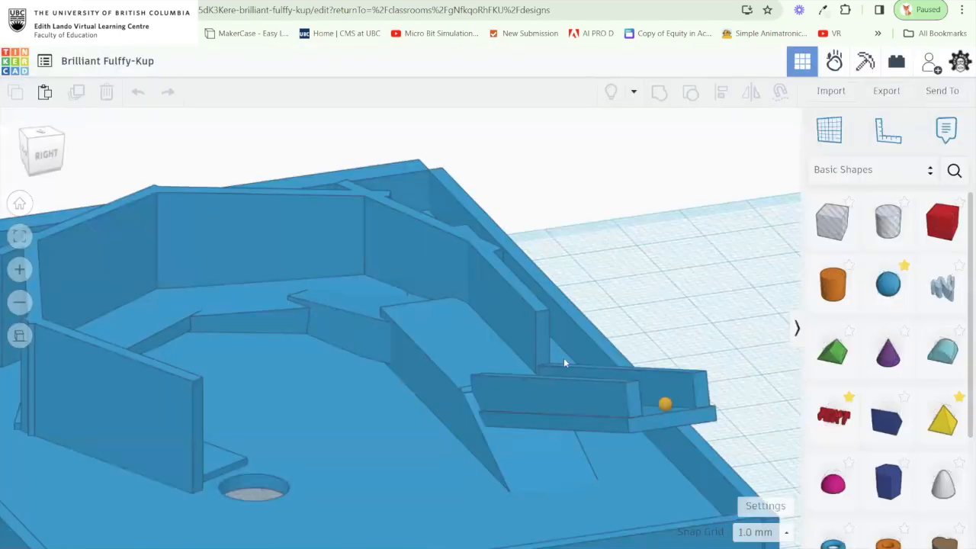
{"action": "left_click_drag", "start_coordinate": [563, 358], "coordinate": [404, 341]}
{"action": "left_click", "coordinate": [196, 359]}
{"action": "scroll", "coordinate": [411, 340], "scroll_direction": "down", "scroll_amount": 3}
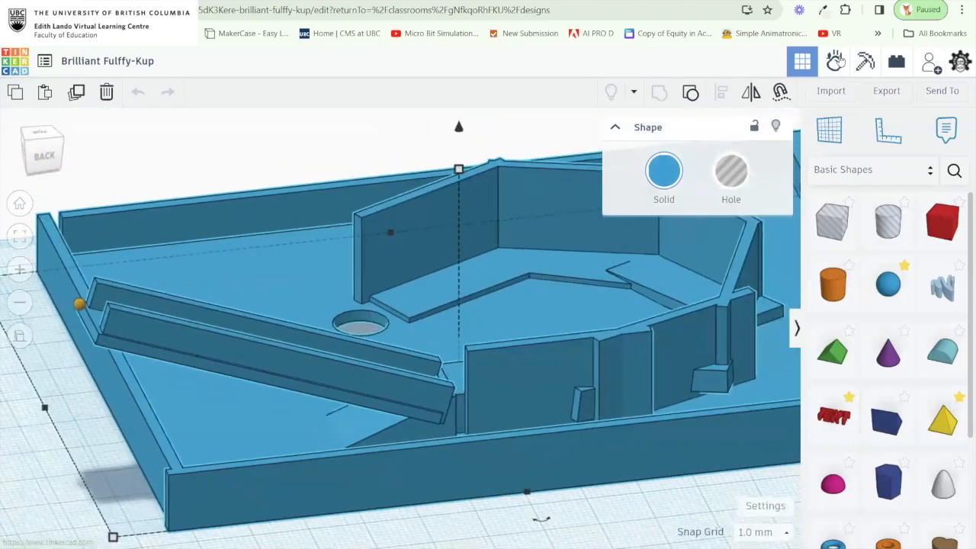
{"action": "left_click", "coordinate": [836, 60]}
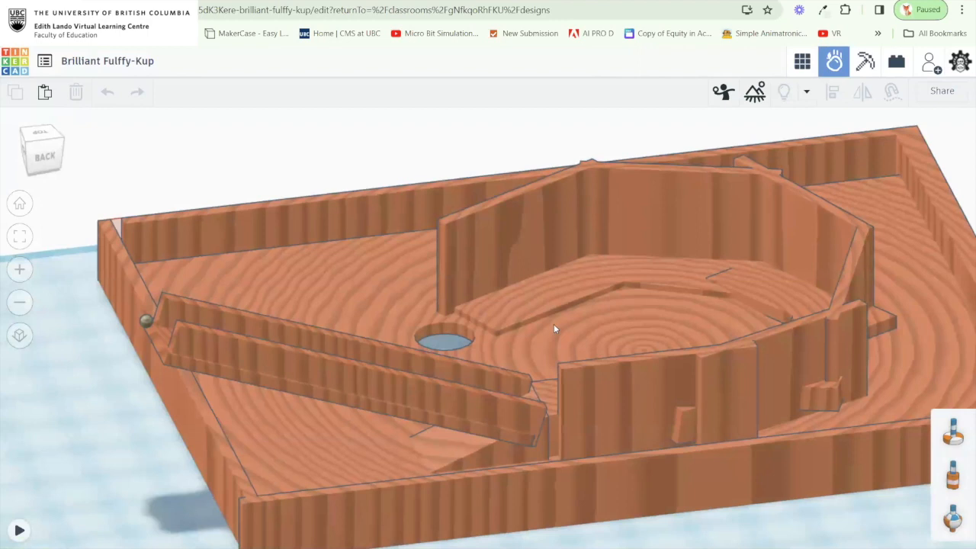
Change the scene appearance so the wooden board is tinted with its own colour, and run and reset the simulation.
{"action": "scroll", "coordinate": [554, 324], "scroll_direction": "up", "scroll_amount": 5}
{"action": "left_click_drag", "start_coordinate": [625, 306], "coordinate": [539, 299]}
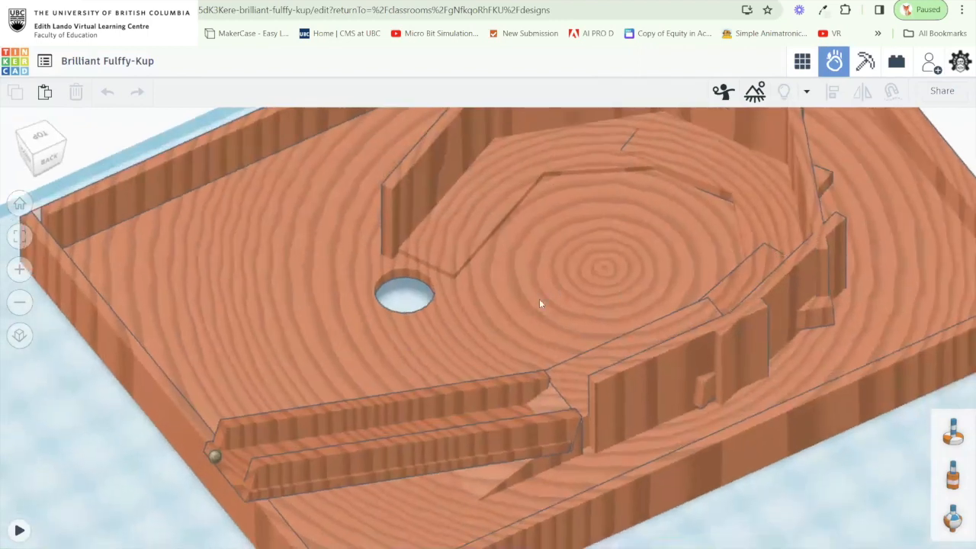
{"action": "left_click", "coordinate": [754, 92]}
{"action": "left_click_drag", "start_coordinate": [632, 204], "coordinate": [571, 204]}
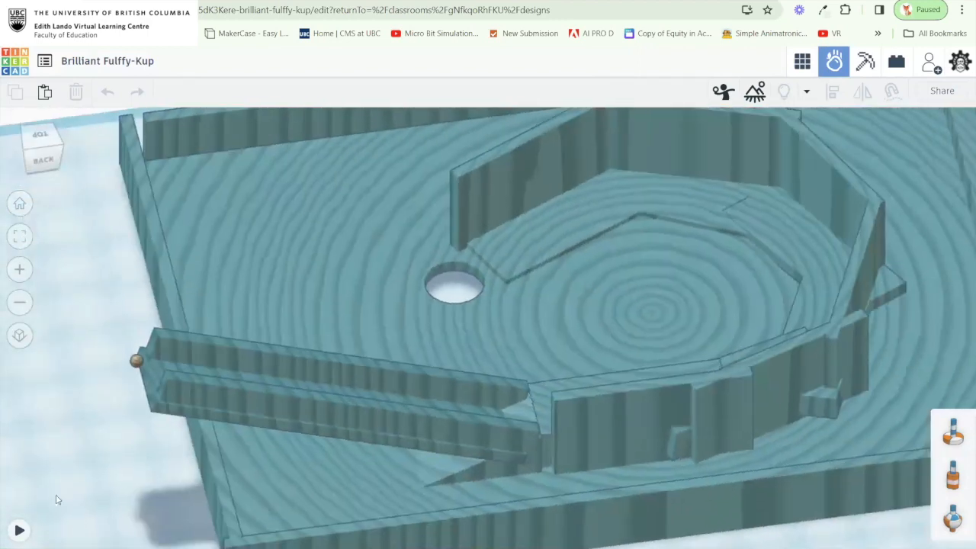
{"action": "left_click", "coordinate": [19, 530]}
{"action": "left_click_drag", "start_coordinate": [199, 413], "coordinate": [248, 378]}
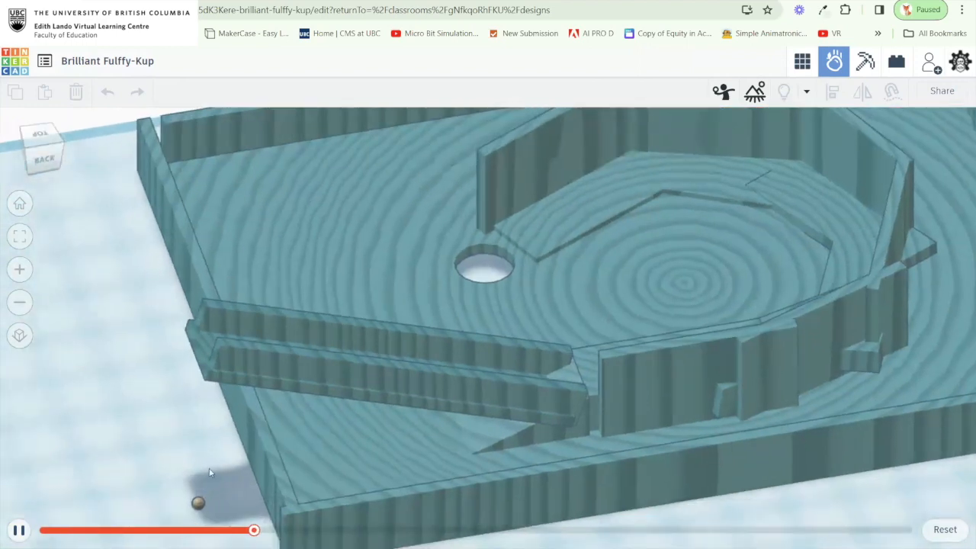
{"action": "left_click", "coordinate": [951, 534]}
Move the steel ball inward onto the upper end of the launcher, and run and reset the simulation.
{"action": "left_click", "coordinate": [186, 333]}
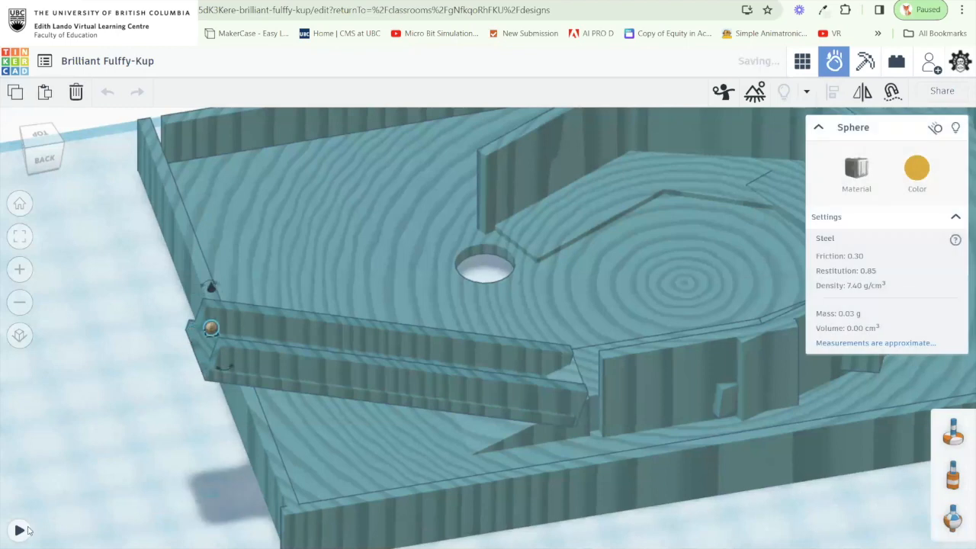
{"action": "left_click", "coordinate": [20, 531]}
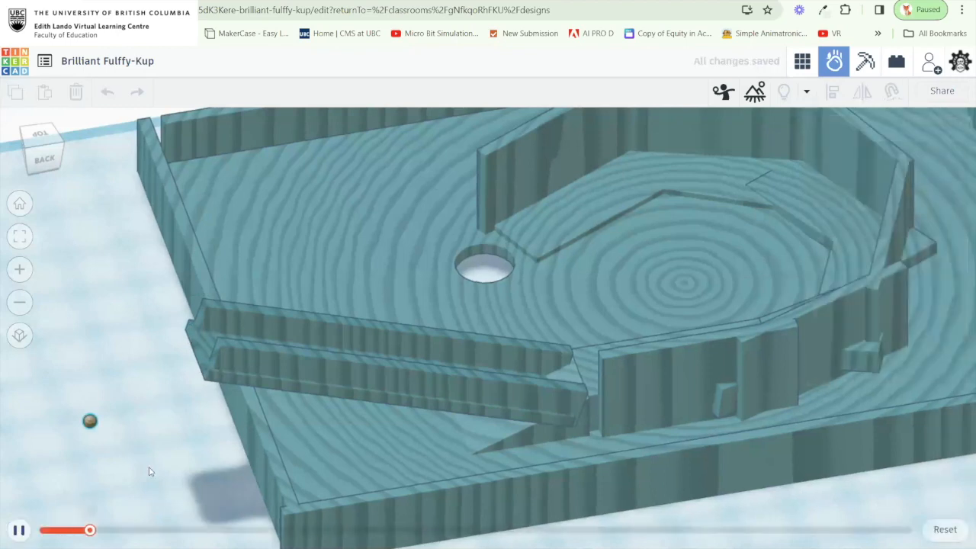
{"action": "left_click", "coordinate": [21, 531]}
{"action": "left_click_drag", "start_coordinate": [225, 375], "coordinate": [917, 514]}
{"action": "scroll", "coordinate": [351, 358], "scroll_direction": "up", "scroll_amount": 3}
{"action": "left_click", "coordinate": [944, 529]}
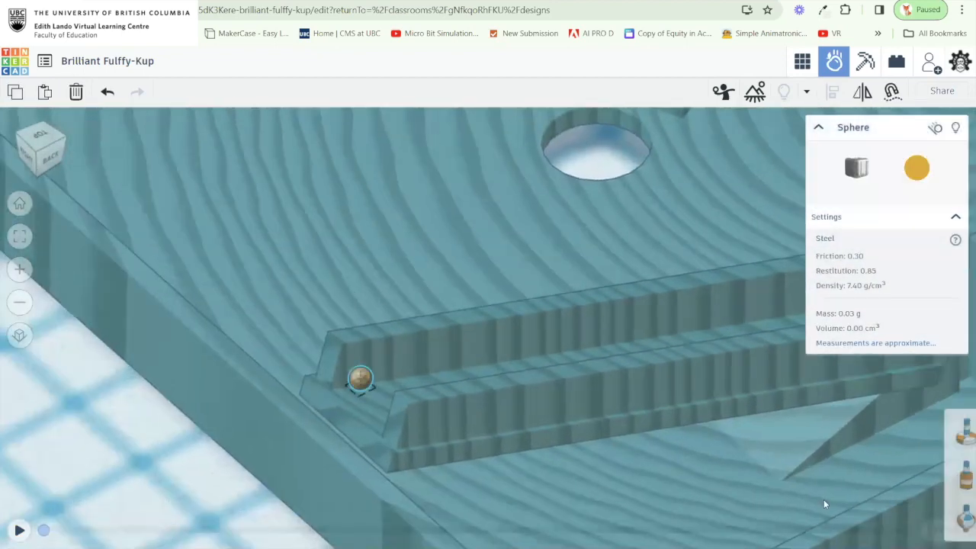
Rerun the simulation, follow the ball from the launcher across the walled area near the hole, and reset it.
{"action": "left_click_drag", "start_coordinate": [427, 401], "coordinate": [489, 299]}
{"action": "left_click", "coordinate": [19, 529]}
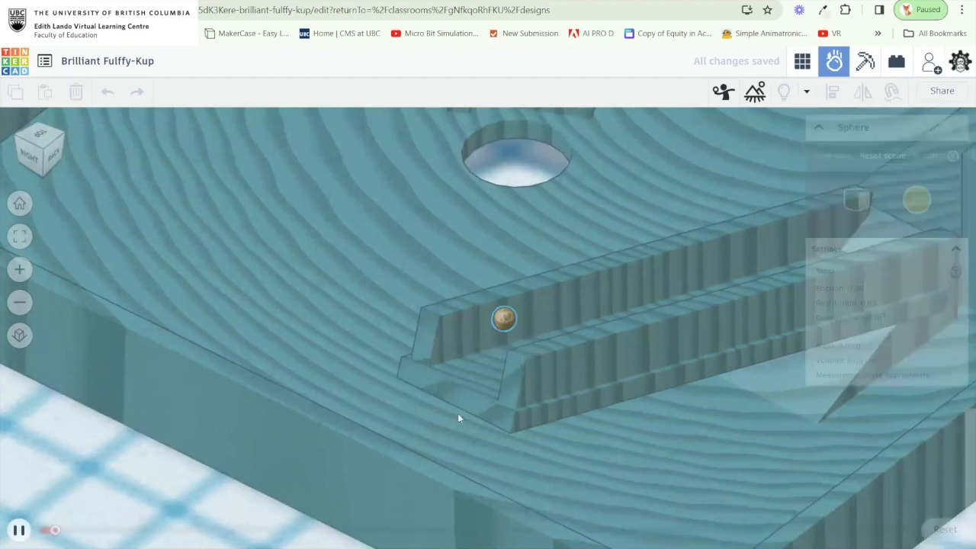
{"action": "scroll", "coordinate": [504, 381], "scroll_direction": "down", "scroll_amount": 6}
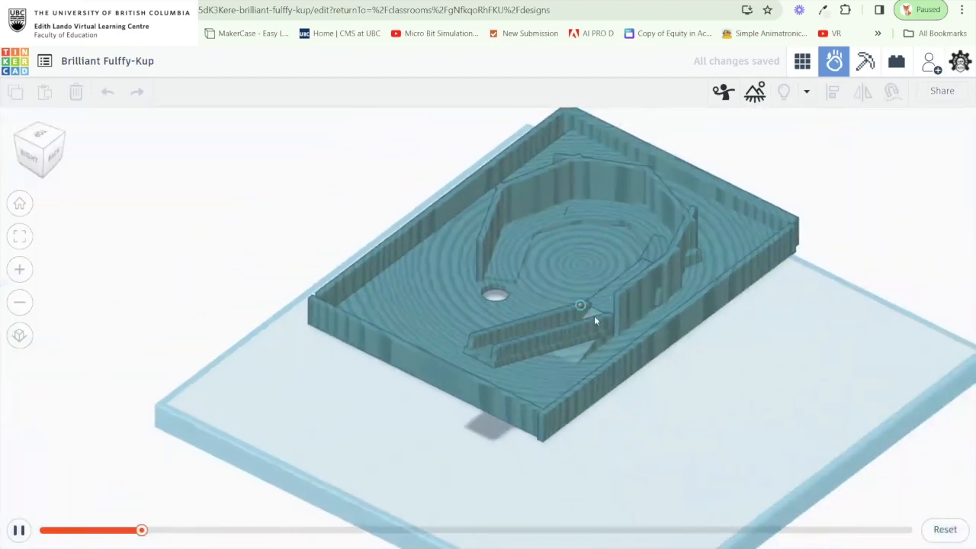
{"action": "left_click_drag", "start_coordinate": [615, 325], "coordinate": [564, 282]}
{"action": "scroll", "coordinate": [568, 271], "scroll_direction": "up", "scroll_amount": 8}
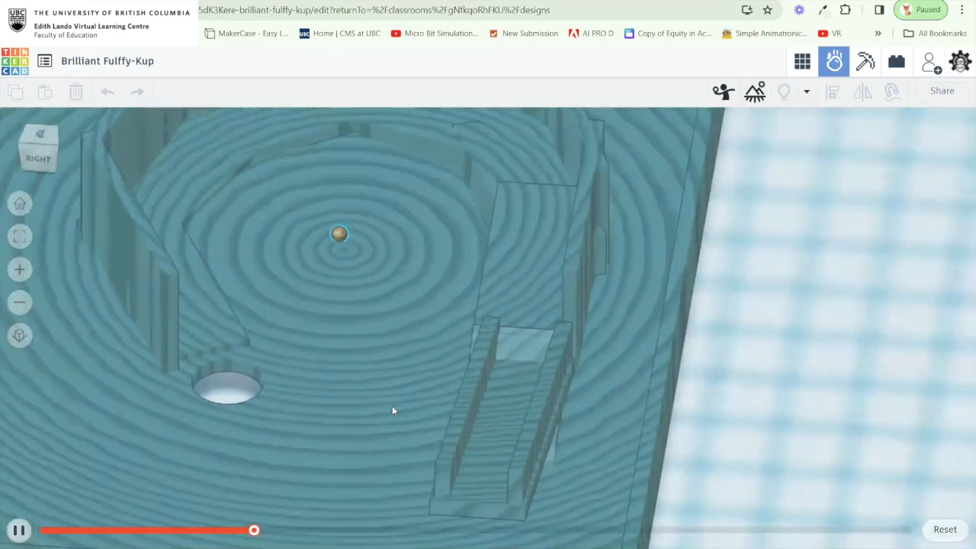
{"action": "left_click_drag", "start_coordinate": [392, 407], "coordinate": [424, 307]}
{"action": "left_click", "coordinate": [944, 530]}
Adjust the ball's height inside the upper end of the launcher, and run and reset the simulation.
{"action": "scroll", "coordinate": [394, 375], "scroll_direction": "up", "scroll_amount": 4}
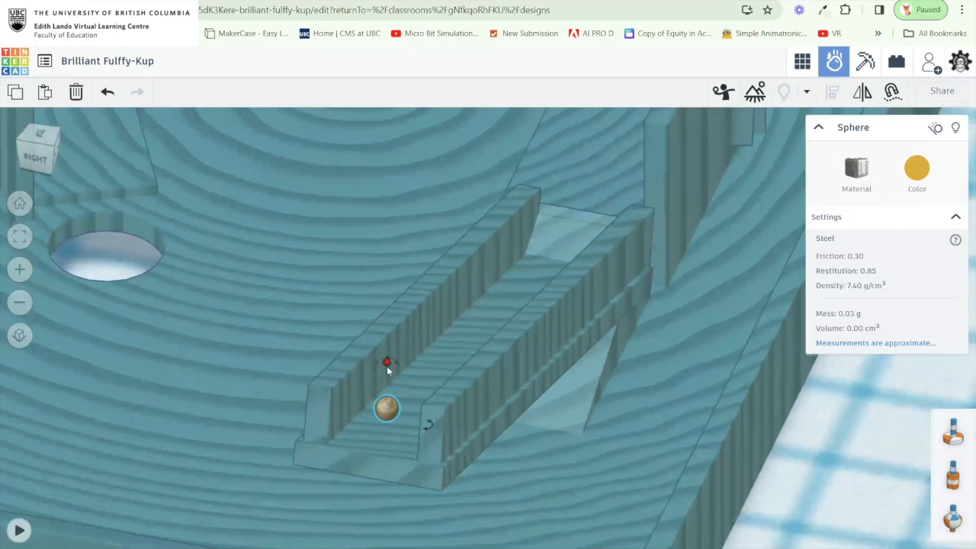
{"action": "left_click_drag", "start_coordinate": [391, 397], "coordinate": [390, 376]}
{"action": "left_click_drag", "start_coordinate": [424, 426], "coordinate": [344, 389]}
{"action": "left_click", "coordinate": [19, 529]}
{"action": "left_click_drag", "start_coordinate": [389, 355], "coordinate": [303, 369]}
{"action": "scroll", "coordinate": [451, 300], "scroll_direction": "down", "scroll_amount": 4}
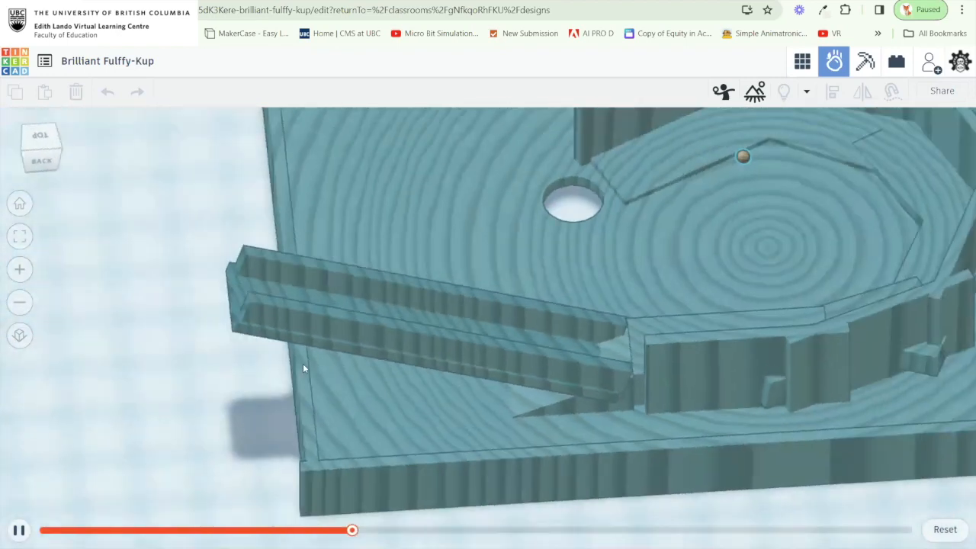
{"action": "left_click", "coordinate": [944, 530]}
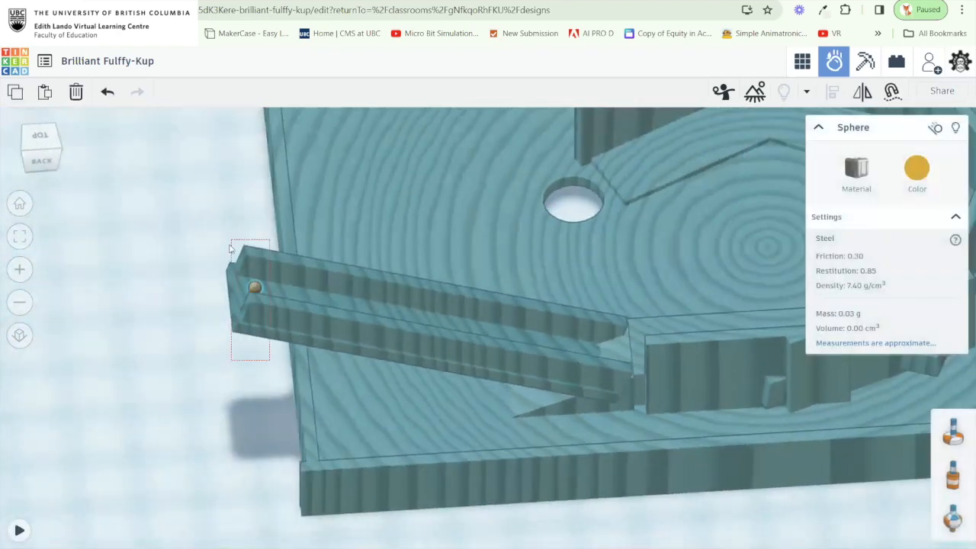
{"action": "left_click_drag", "start_coordinate": [229, 244], "coordinate": [231, 240]}
{"action": "left_click_drag", "start_coordinate": [407, 313], "coordinate": [468, 329]}
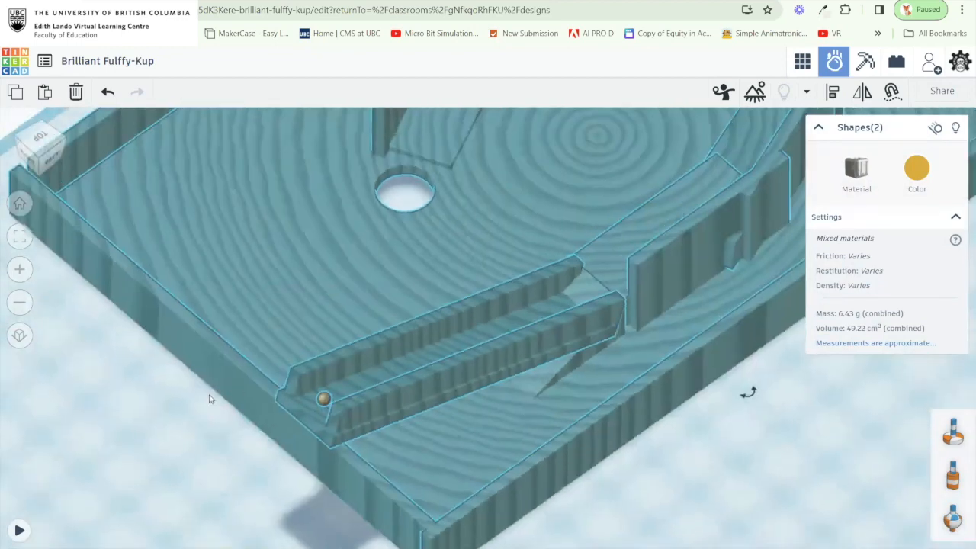
{"action": "left_click", "coordinate": [160, 406]}
Change the ball's material to Ice, and run and reset the simulation to test its path.
{"action": "left_click", "coordinate": [323, 398]}
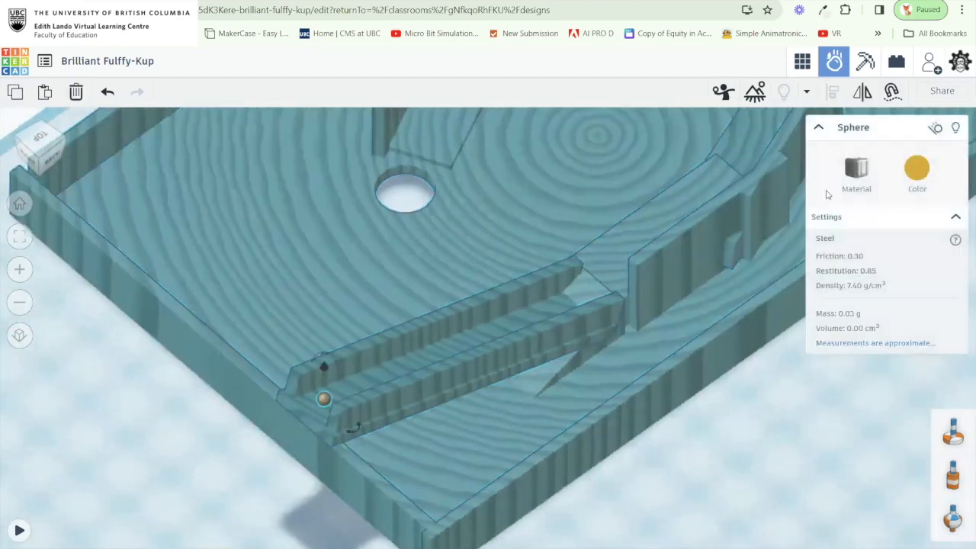
{"action": "left_click", "coordinate": [854, 174]}
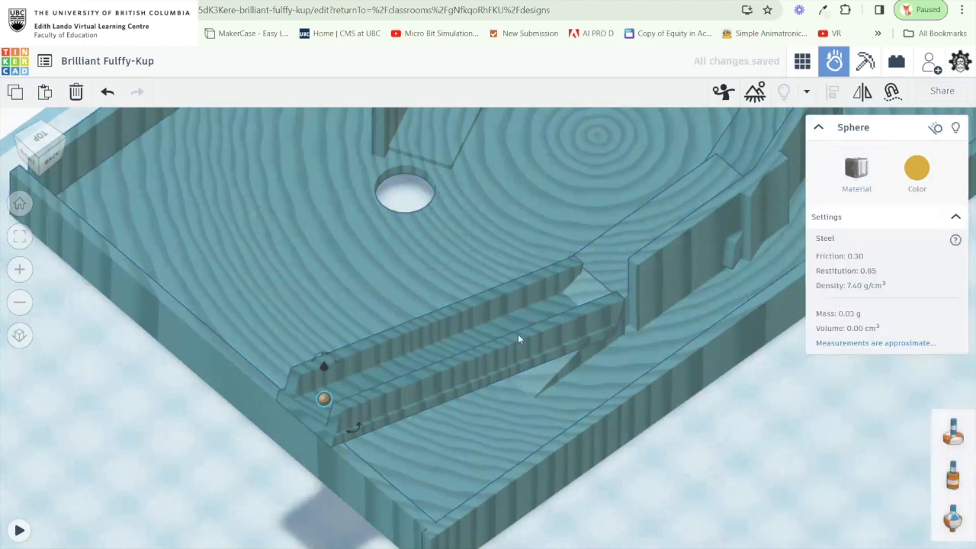
{"action": "left_click", "coordinate": [22, 530]}
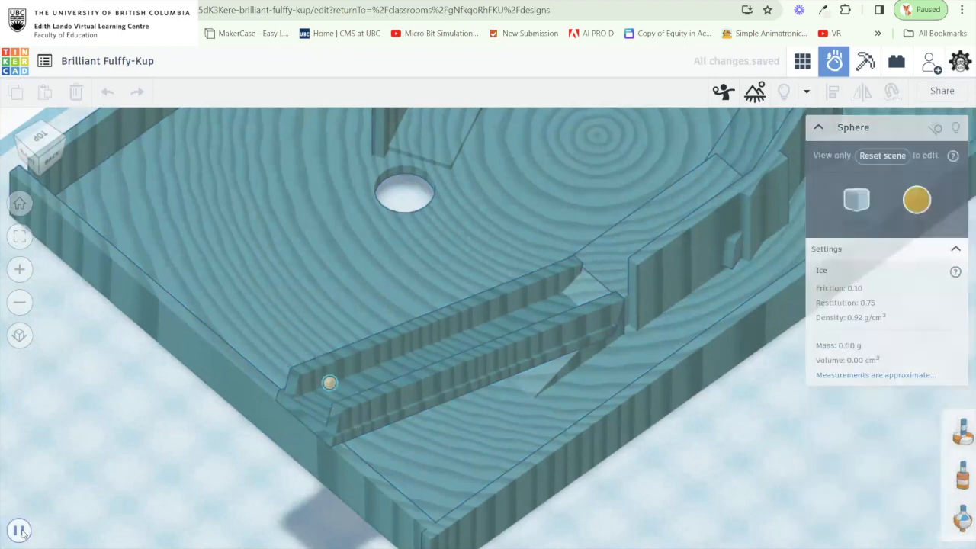
{"action": "scroll", "coordinate": [639, 355], "scroll_direction": "down", "scroll_amount": 3}
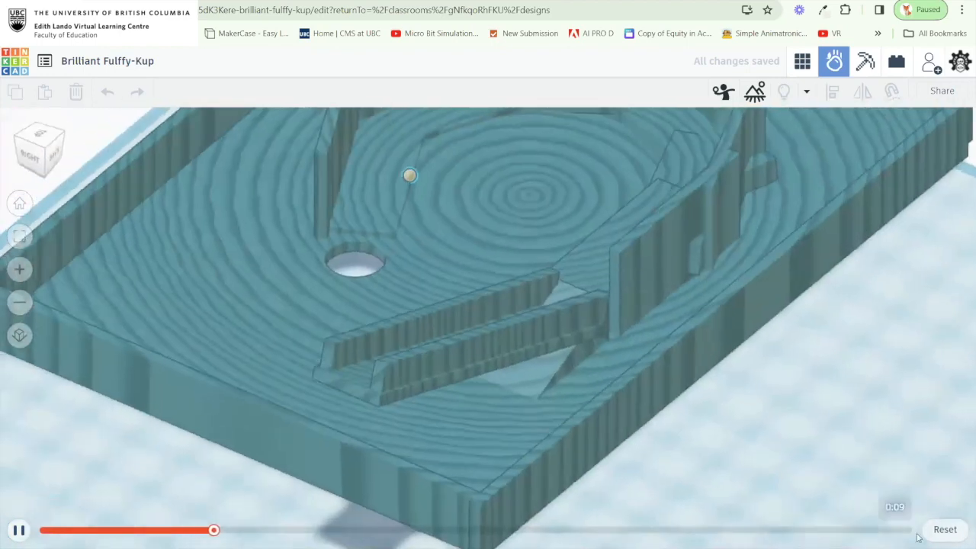
{"action": "left_click", "coordinate": [944, 529]}
Return to the 3D design workspace, ungroup the board so the launcher becomes a separate shape, and clear the selection.
{"action": "left_click_drag", "start_coordinate": [420, 330], "coordinate": [606, 156]}
{"action": "left_click", "coordinate": [802, 61]}
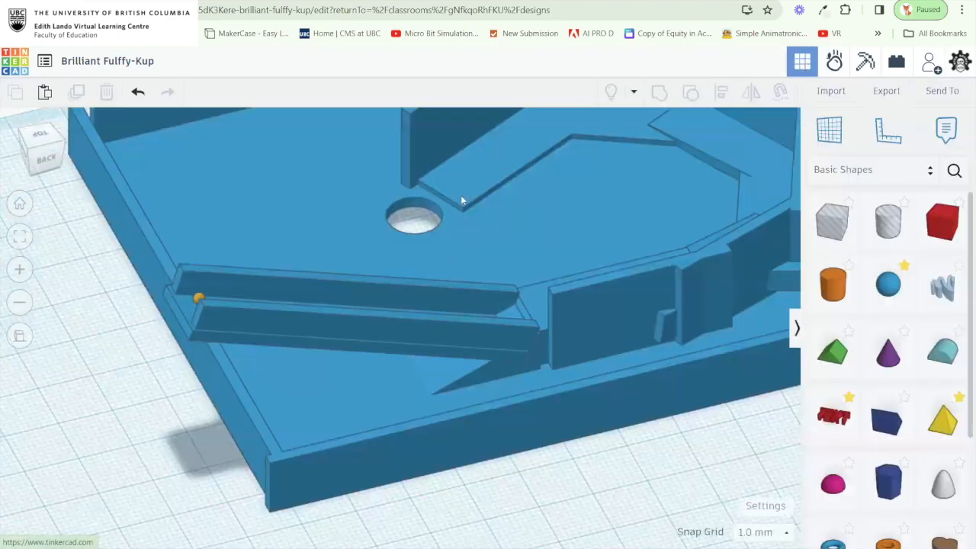
{"action": "left_click", "coordinate": [202, 313]}
{"action": "left_click_drag", "start_coordinate": [227, 309], "coordinate": [244, 332]}
{"action": "scroll", "coordinate": [340, 330], "scroll_direction": "up", "scroll_amount": 3}
{"action": "left_click", "coordinate": [431, 299]}
{"action": "left_click", "coordinate": [317, 332]}
{"action": "scroll", "coordinate": [324, 308], "scroll_direction": "down", "scroll_amount": 5}
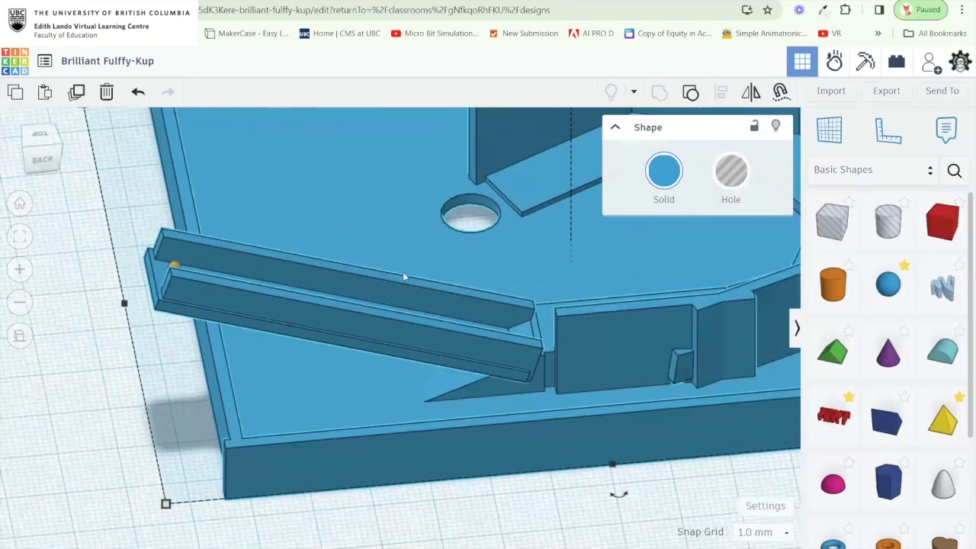
{"action": "scroll", "coordinate": [402, 272], "scroll_direction": "down", "scroll_amount": 2}
{"action": "left_click", "coordinate": [689, 92]}
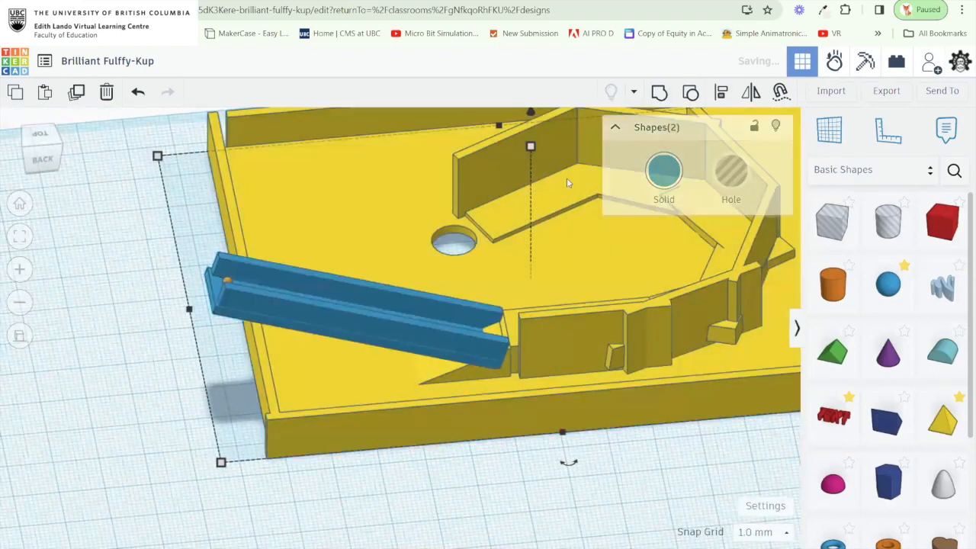
{"action": "left_click", "coordinate": [222, 328]}
{"action": "left_click", "coordinate": [224, 326]}
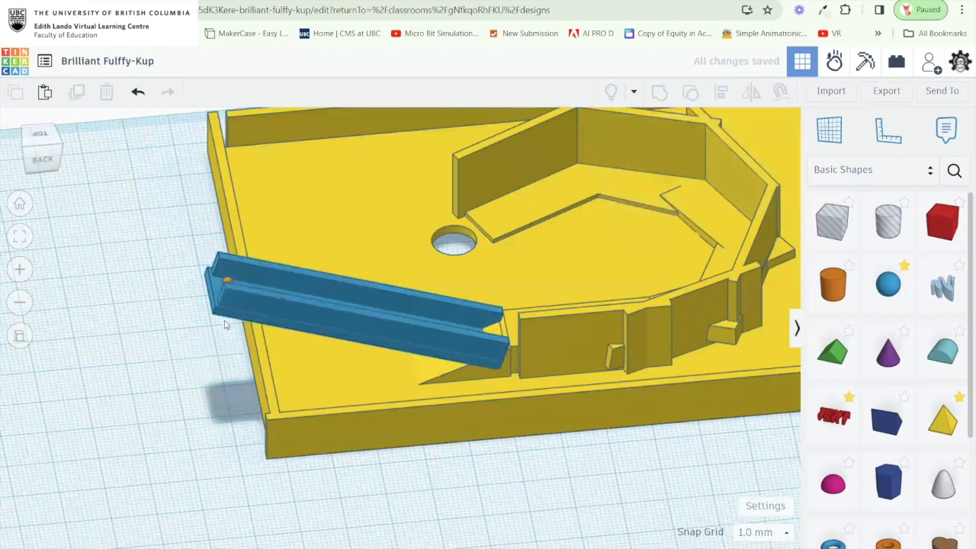
Select the launcher and ball together and adjust their placement against the start of the ramp.
{"action": "left_click_drag", "start_coordinate": [212, 279], "coordinate": [211, 277]}
{"action": "left_click_drag", "start_coordinate": [288, 301], "coordinate": [307, 294]}
{"action": "left_click_drag", "start_coordinate": [375, 220], "coordinate": [383, 228]}
{"action": "left_click_drag", "start_coordinate": [348, 289], "coordinate": [399, 293]}
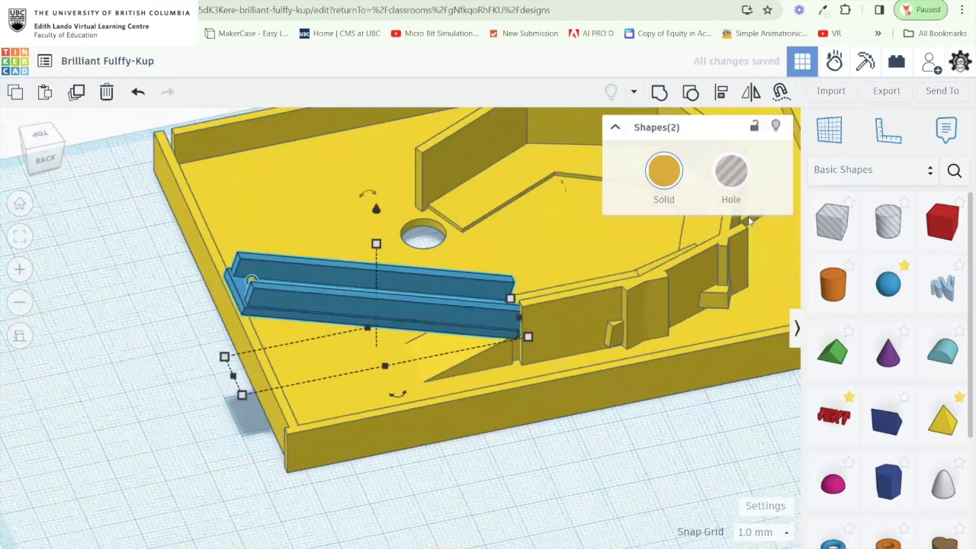
Switch to the simulation workspace and run and reset the simulation with the repositioned launcher and ball.
{"action": "left_click", "coordinate": [834, 61]}
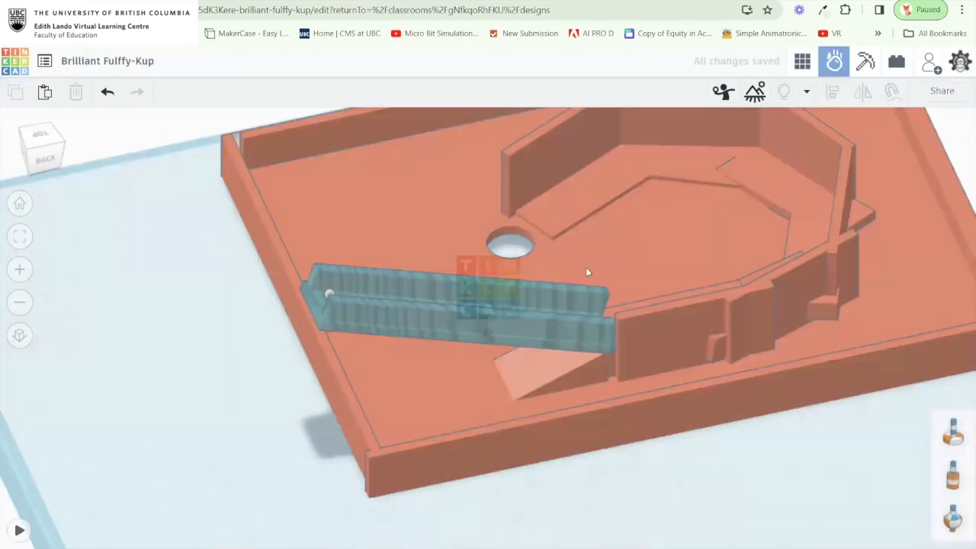
{"action": "left_click", "coordinate": [19, 529]}
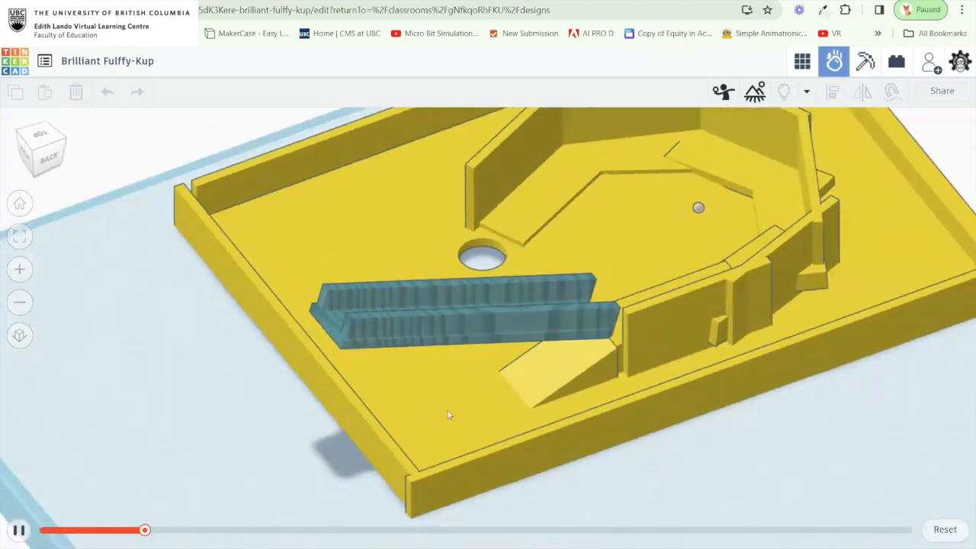
{"action": "left_click", "coordinate": [944, 529]}
Make the yellow plastic board static, and run and reset the simulation to test the ball's path.
{"action": "left_click", "coordinate": [675, 244]}
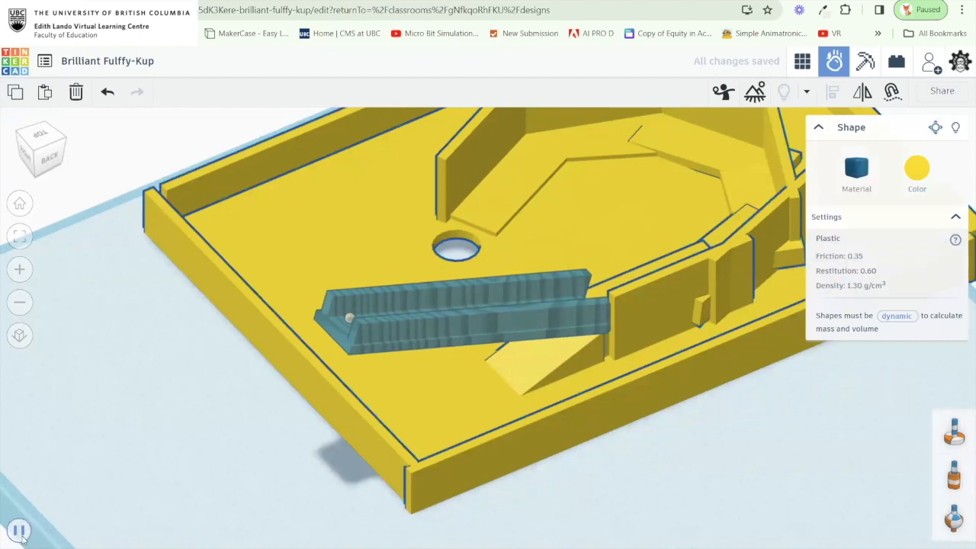
{"action": "left_click", "coordinate": [19, 530]}
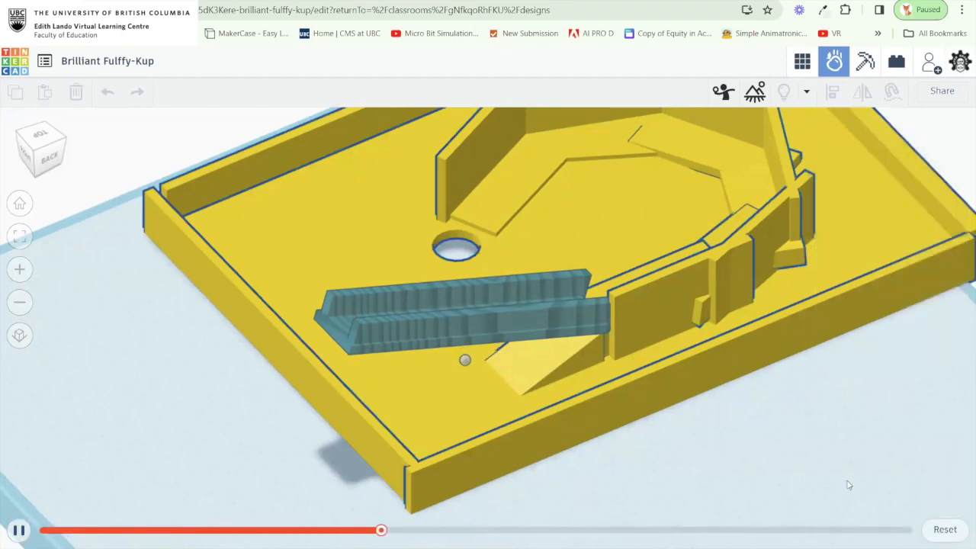
{"action": "left_click", "coordinate": [932, 528]}
Rotate the launcher and ball together by -5° seen from the back, and run and reset the simulation.
{"action": "left_click_drag", "start_coordinate": [459, 390], "coordinate": [343, 282]}
{"action": "left_click", "coordinate": [327, 268], "text": "shift"}
{"action": "left_click_drag", "start_coordinate": [460, 175], "coordinate": [462, 133]}
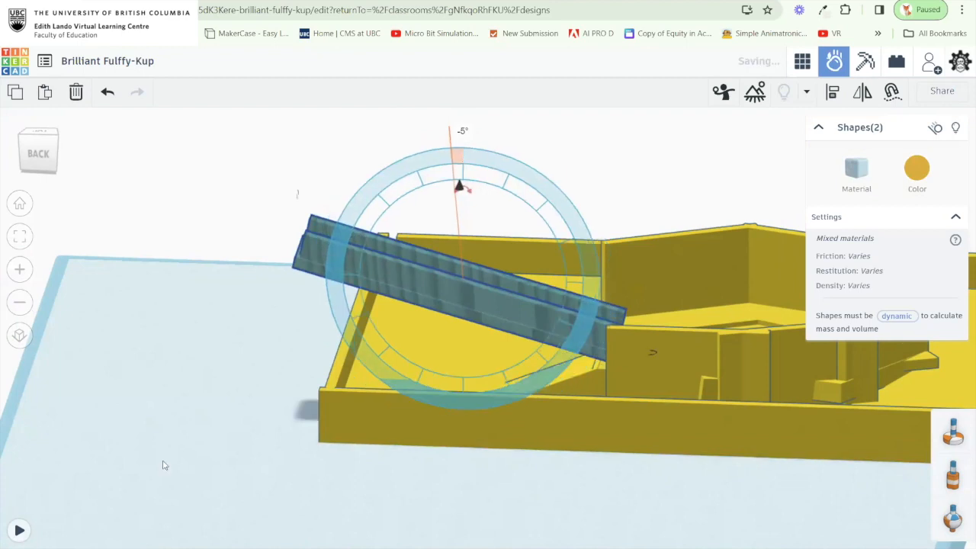
{"action": "left_click", "coordinate": [17, 536]}
{"action": "left_click_drag", "start_coordinate": [254, 395], "coordinate": [501, 420]}
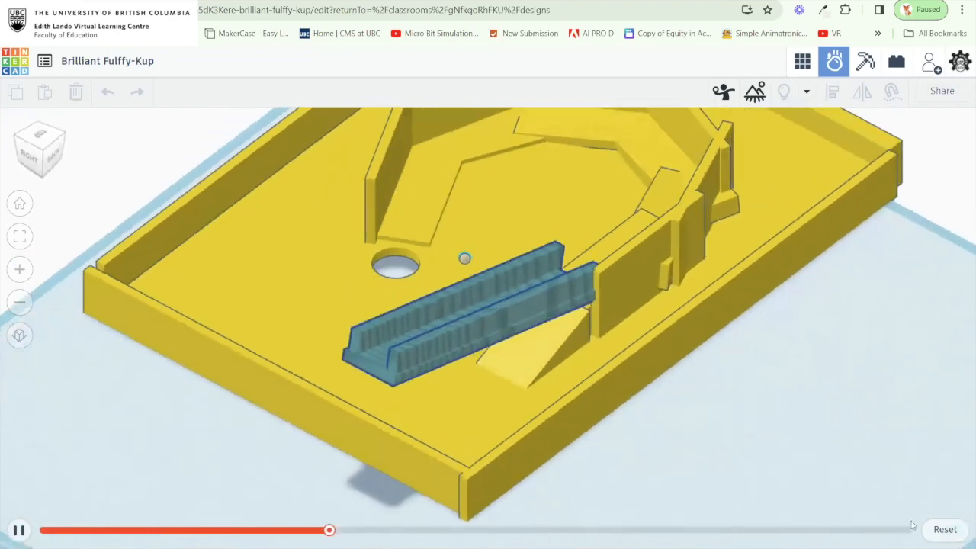
{"action": "left_click", "coordinate": [943, 530]}
Move the launcher and ball together by 2.00 and 0.38 mm away from the ramp's start, and run and reset the simulation.
{"action": "left_click_drag", "start_coordinate": [331, 402], "coordinate": [430, 420]}
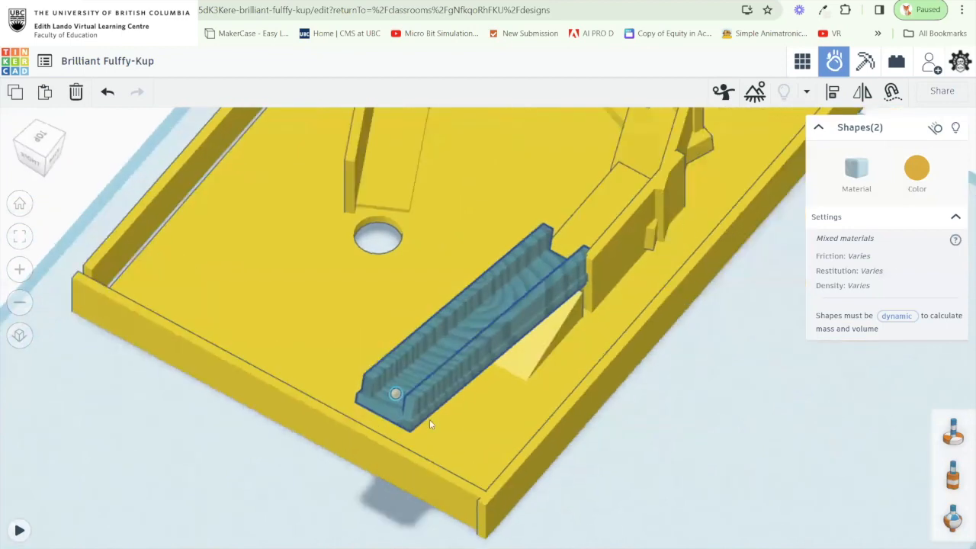
{"action": "left_click", "coordinate": [614, 444]}
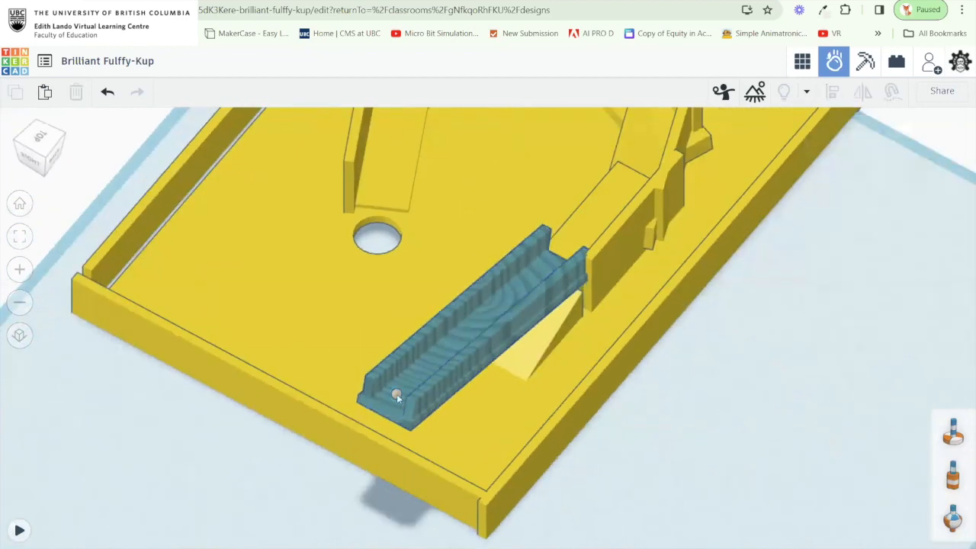
{"action": "left_click", "coordinate": [396, 393]}
{"action": "left_click", "coordinate": [429, 384], "text": "shift"}
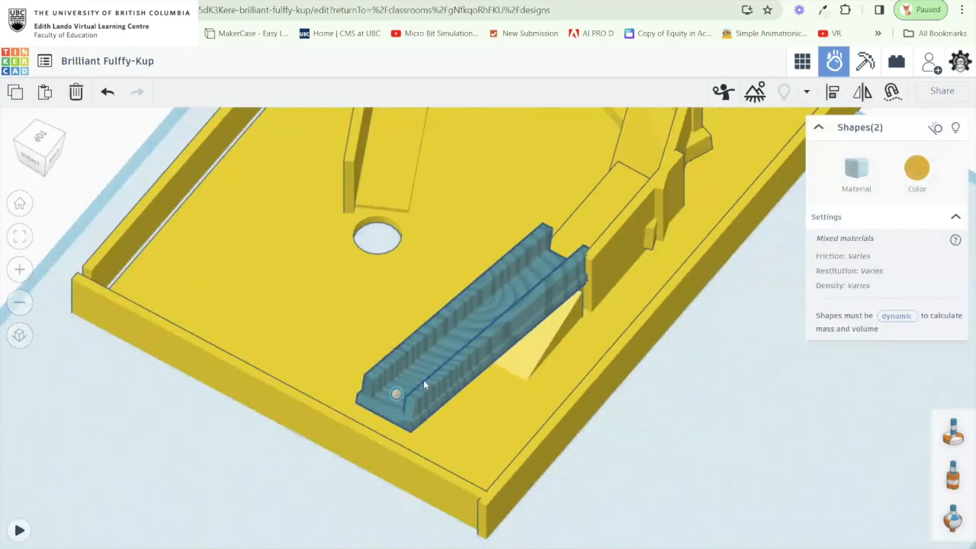
{"action": "left_click_drag", "start_coordinate": [425, 385], "coordinate": [419, 378]}
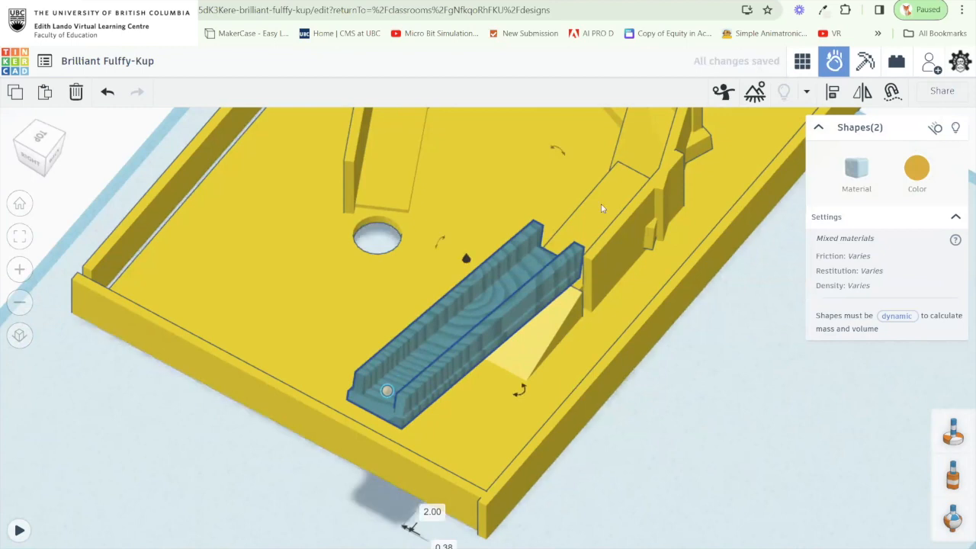
{"action": "left_click", "coordinate": [19, 530]}
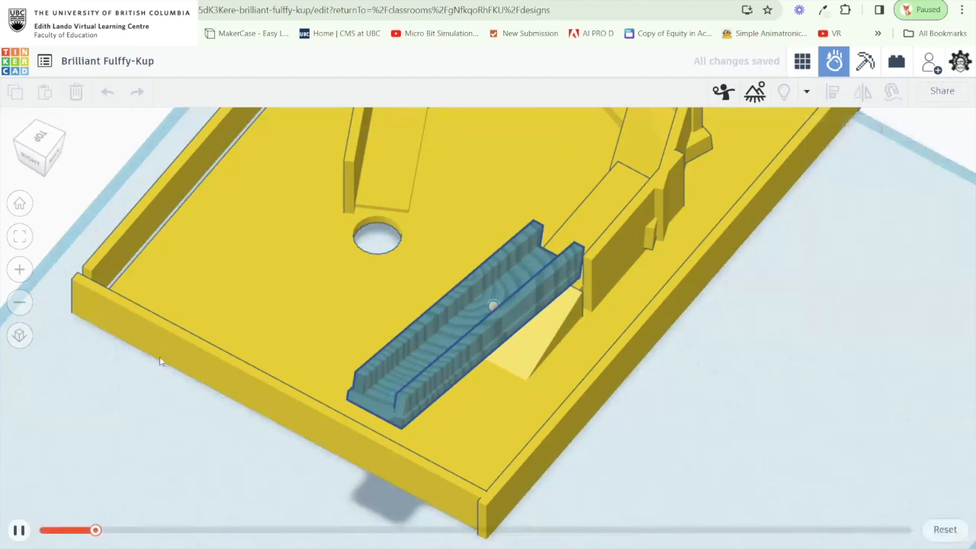
{"action": "left_click_drag", "start_coordinate": [193, 319], "coordinate": [256, 282]}
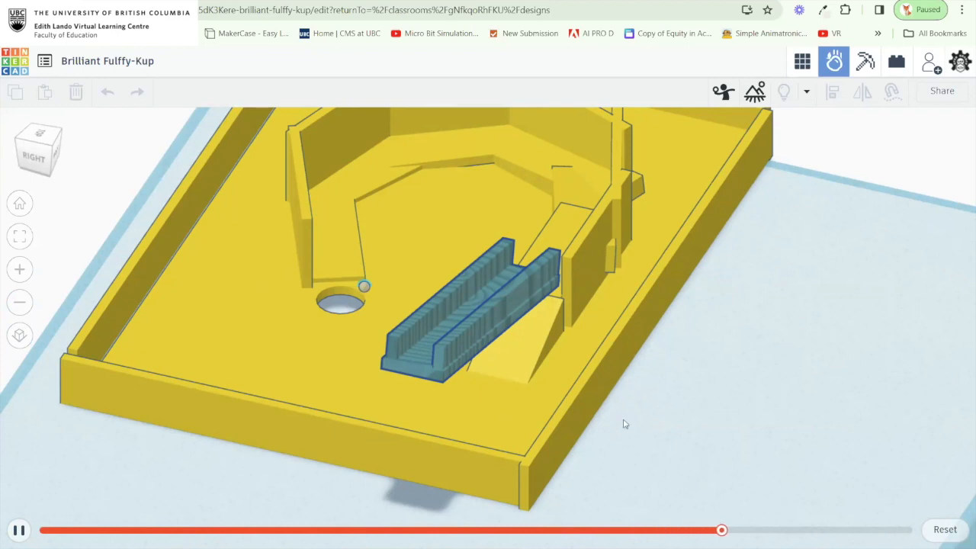
{"action": "left_click", "coordinate": [939, 526]}
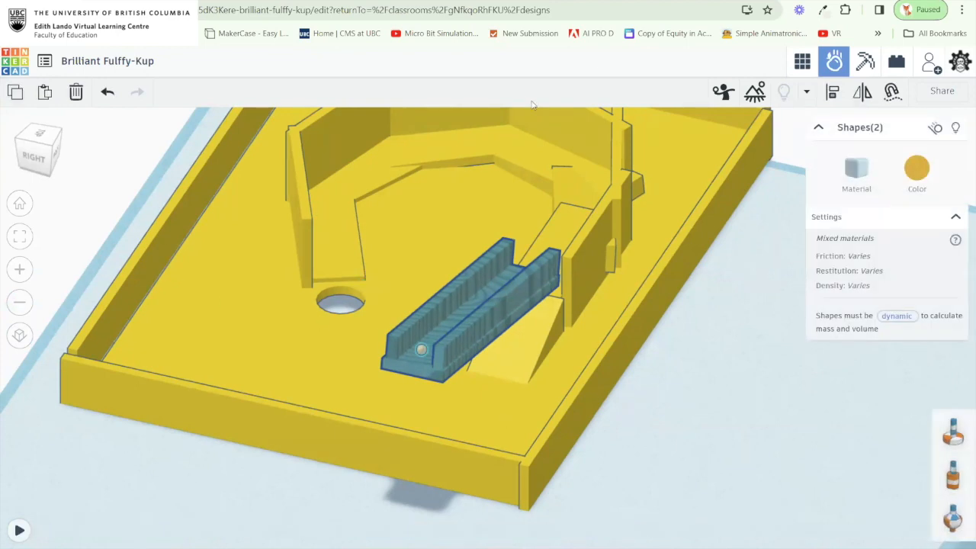
Return to the 3D design workspace and place a cylinder hole about 19 mm wide, centred over the board's existing hole.
{"action": "left_click", "coordinate": [801, 61]}
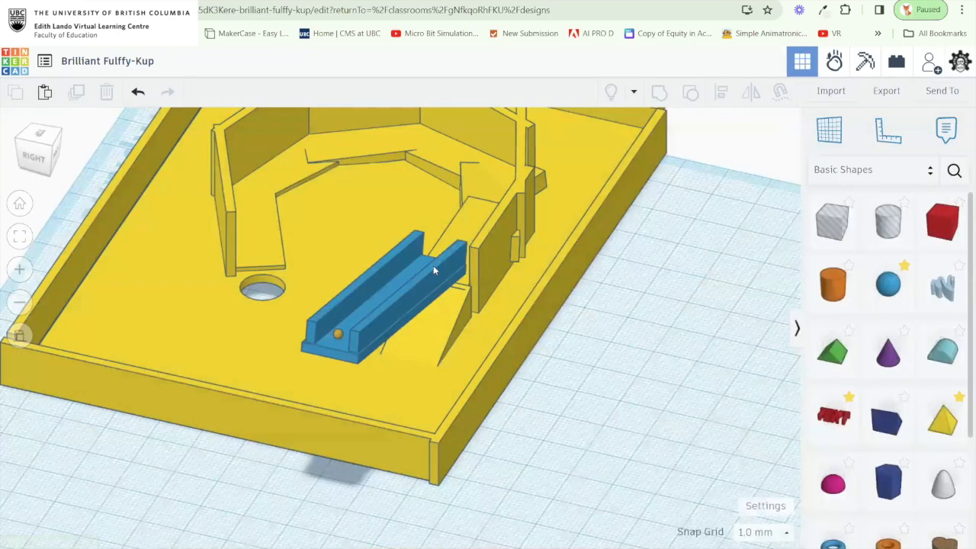
{"action": "left_click", "coordinate": [280, 305]}
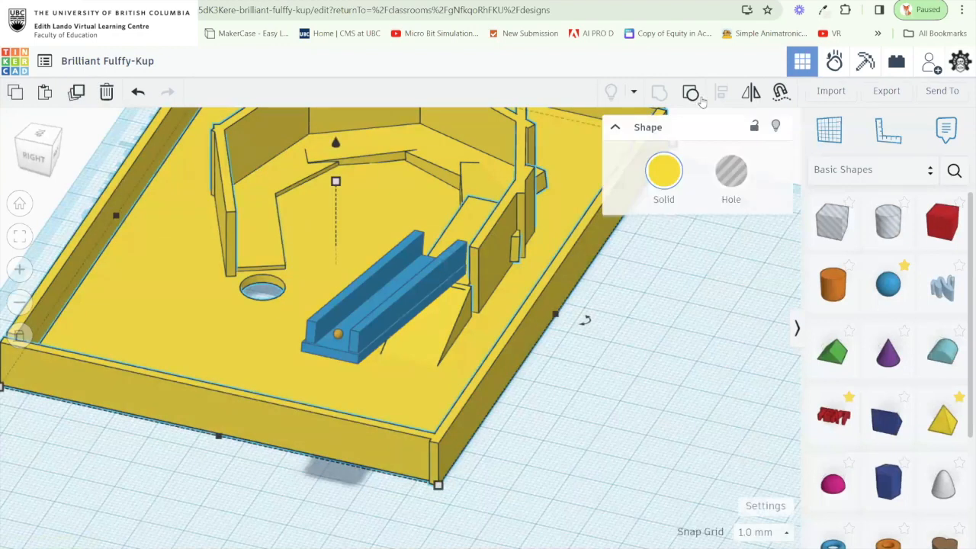
{"action": "left_click", "coordinate": [887, 221]}
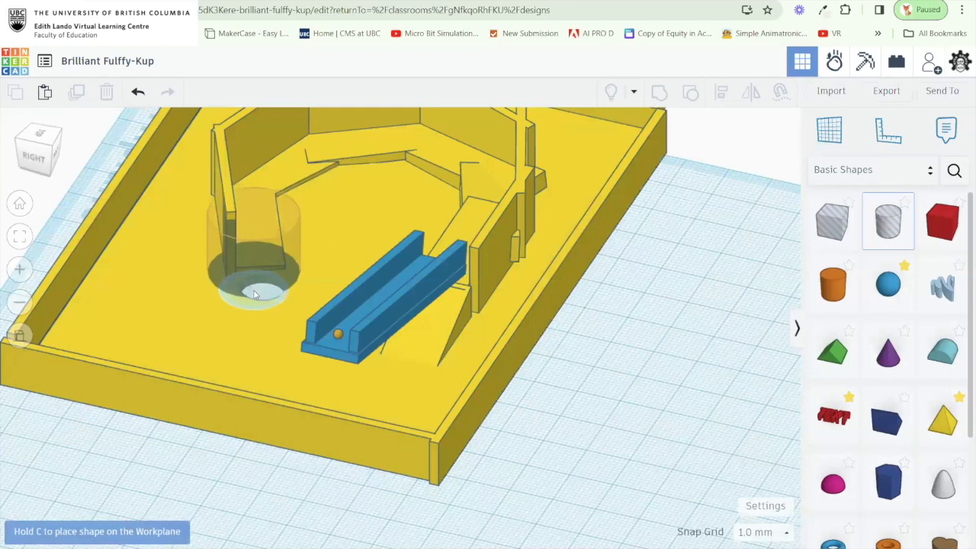
{"action": "left_click_drag", "start_coordinate": [259, 303], "coordinate": [318, 286]}
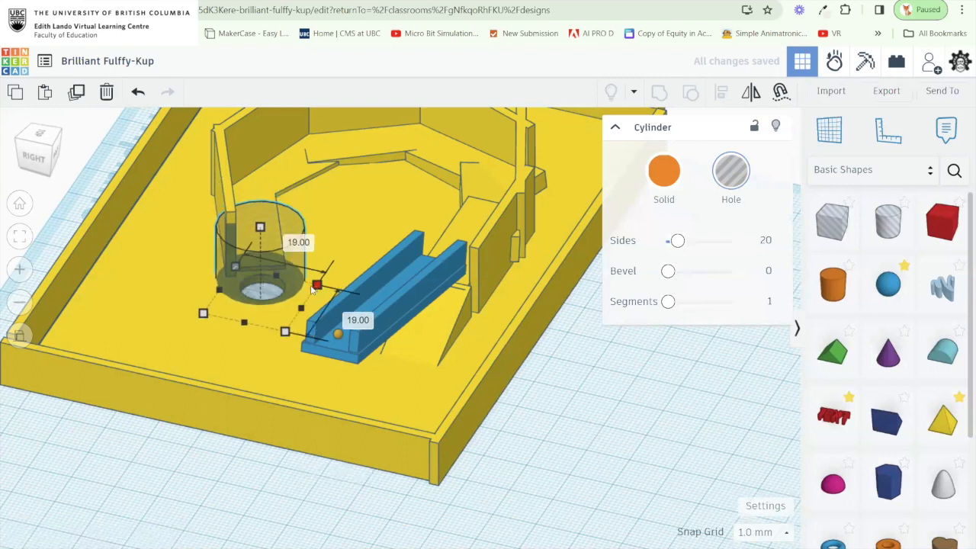
{"action": "left_click_drag", "start_coordinate": [288, 252], "coordinate": [295, 264]}
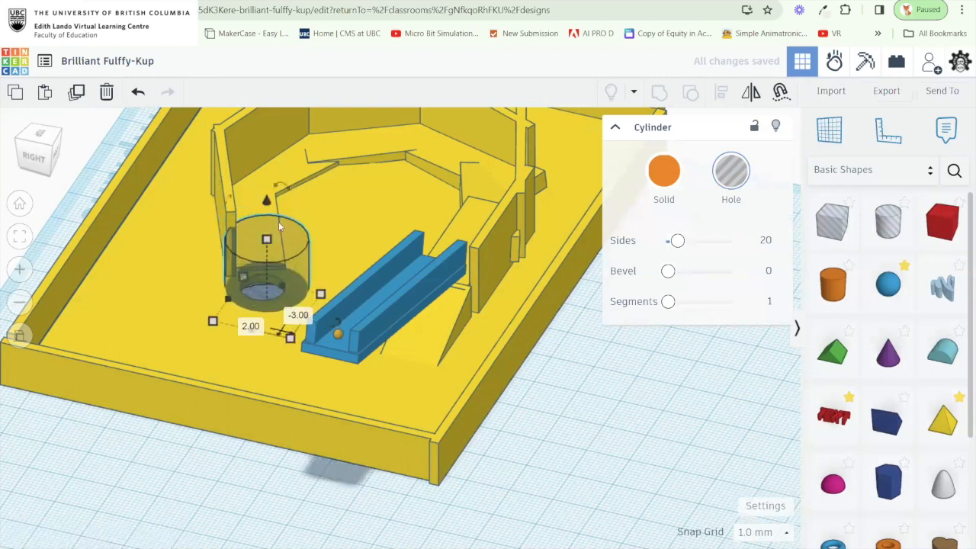
Lower the cylinder hole by 5 mm through the board and group it with the board to enlarge the opening.
{"action": "left_click_drag", "start_coordinate": [266, 200], "coordinate": [266, 219]}
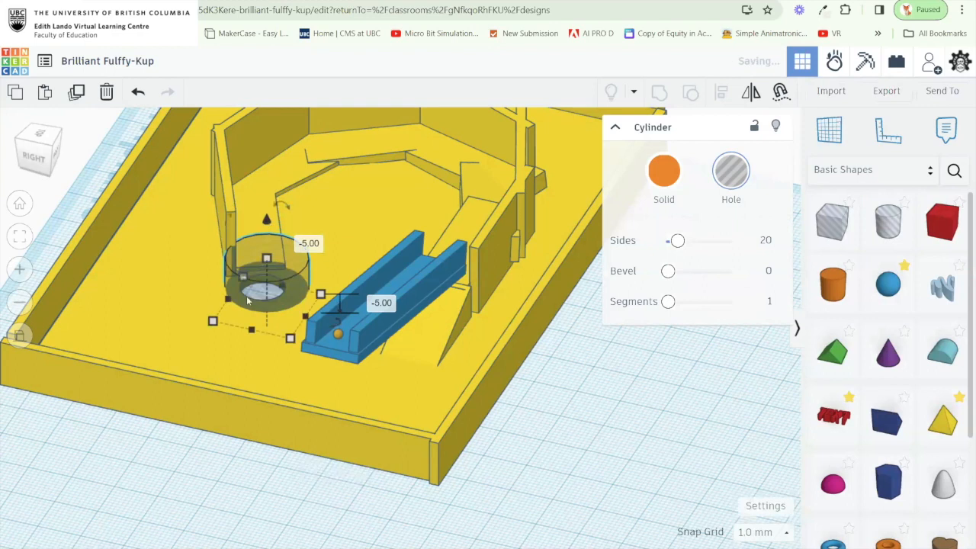
{"action": "left_click", "coordinate": [214, 327], "text": "shift"}
{"action": "key", "text": "ctrl+g"}
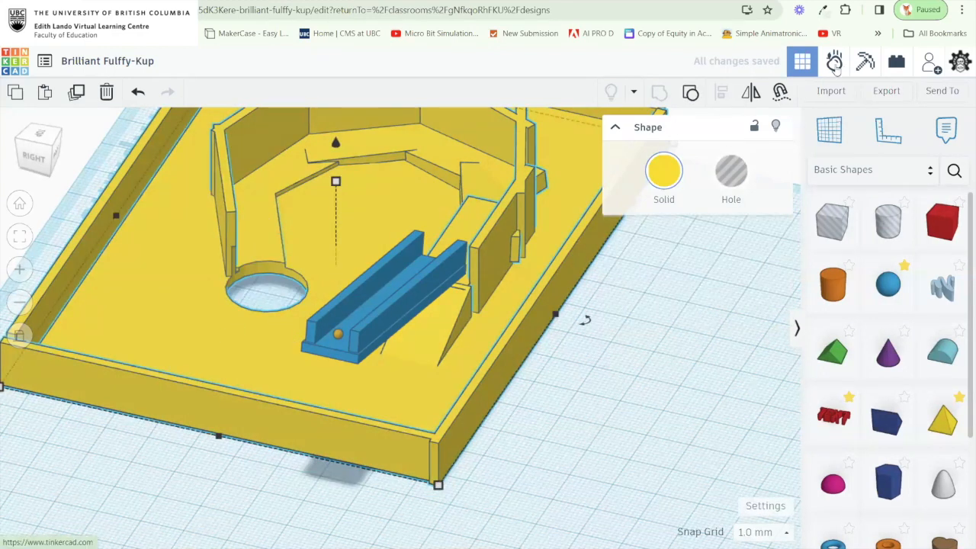
Switch to the simulation workspace and run and reset the simulation with the enlarged hole.
{"action": "left_click", "coordinate": [836, 67]}
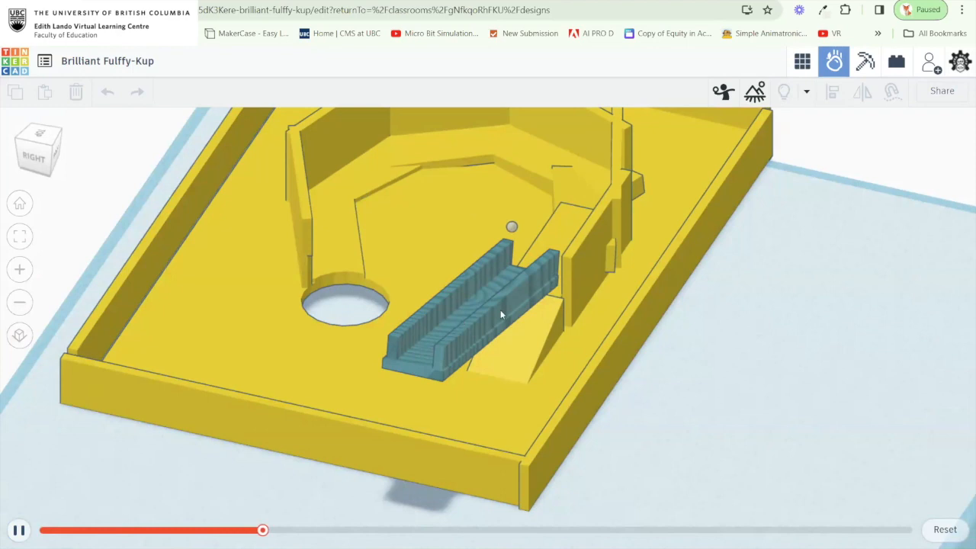
{"action": "left_click", "coordinate": [943, 527]}
Adjust the angle of the launcher and ball together, and run and reset the simulation while following the ball.
{"action": "left_click_drag", "start_coordinate": [461, 355], "coordinate": [319, 288]}
{"action": "left_click_drag", "start_coordinate": [302, 217], "coordinate": [316, 234]}
{"action": "left_click_drag", "start_coordinate": [469, 194], "coordinate": [479, 200]}
{"action": "left_click", "coordinate": [15, 530]}
{"action": "left_click_drag", "start_coordinate": [263, 356], "coordinate": [412, 375]}
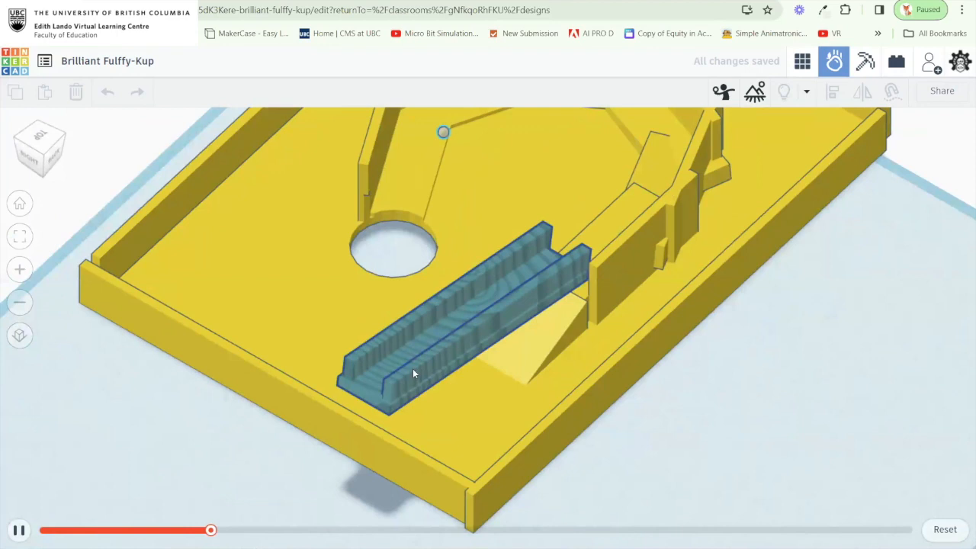
{"action": "left_click_drag", "start_coordinate": [531, 256], "coordinate": [263, 284]}
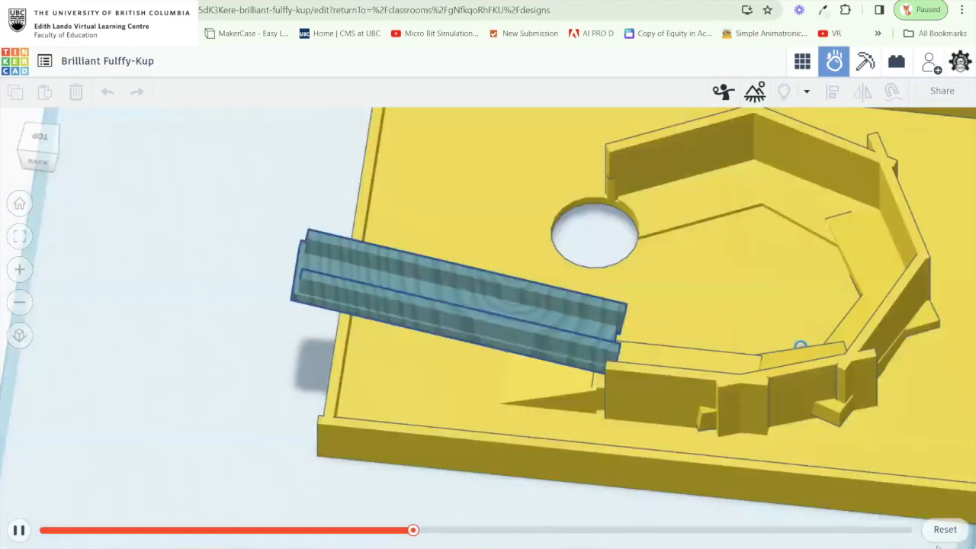
{"action": "left_click", "coordinate": [943, 533]}
Rotate the launcher and ball together by -4°, lower them slightly, and run and reset the simulation.
{"action": "left_click_drag", "start_coordinate": [284, 225], "coordinate": [285, 225]}
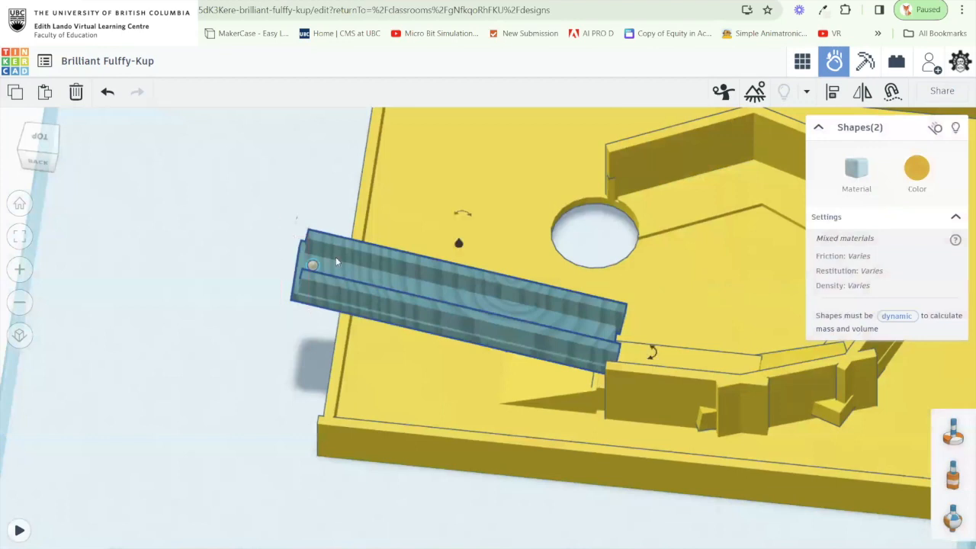
{"action": "left_click_drag", "start_coordinate": [458, 221], "coordinate": [412, 199]}
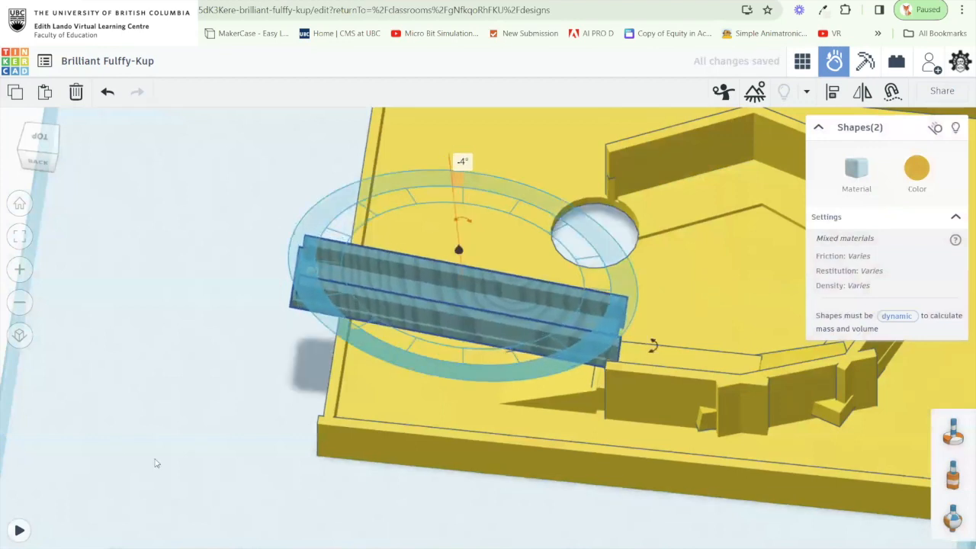
{"action": "left_click_drag", "start_coordinate": [458, 250], "coordinate": [458, 266]}
{"action": "left_click", "coordinate": [23, 531]}
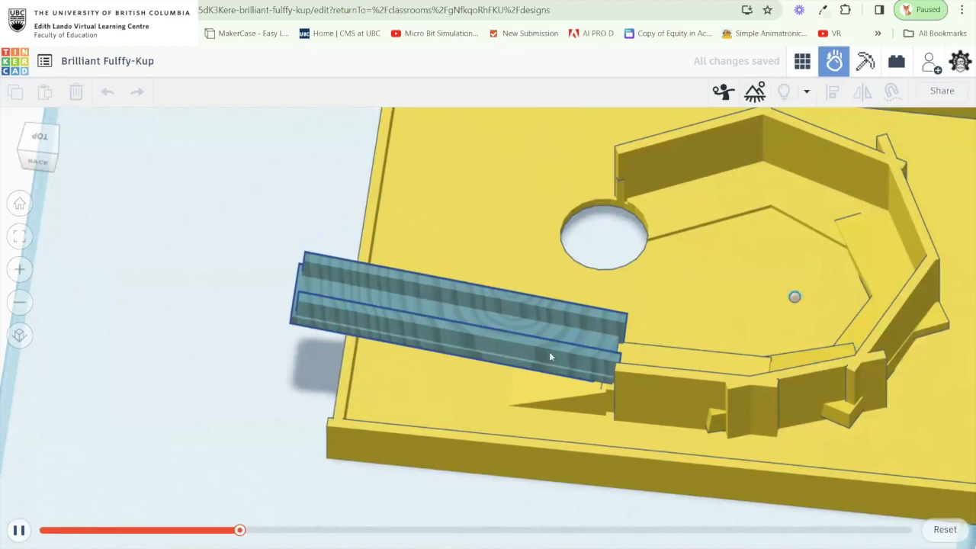
{"action": "left_click", "coordinate": [709, 310]}
{"action": "left_click_drag", "start_coordinate": [741, 325], "coordinate": [910, 407]}
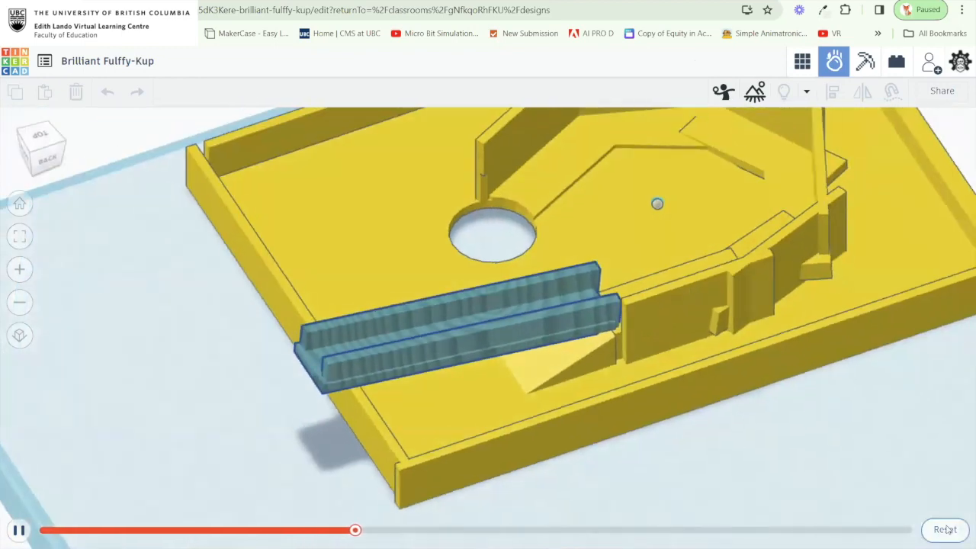
{"action": "left_click", "coordinate": [944, 529]}
Make the regrouped yellow board static, and run and reset the simulation.
{"action": "left_click", "coordinate": [759, 276]}
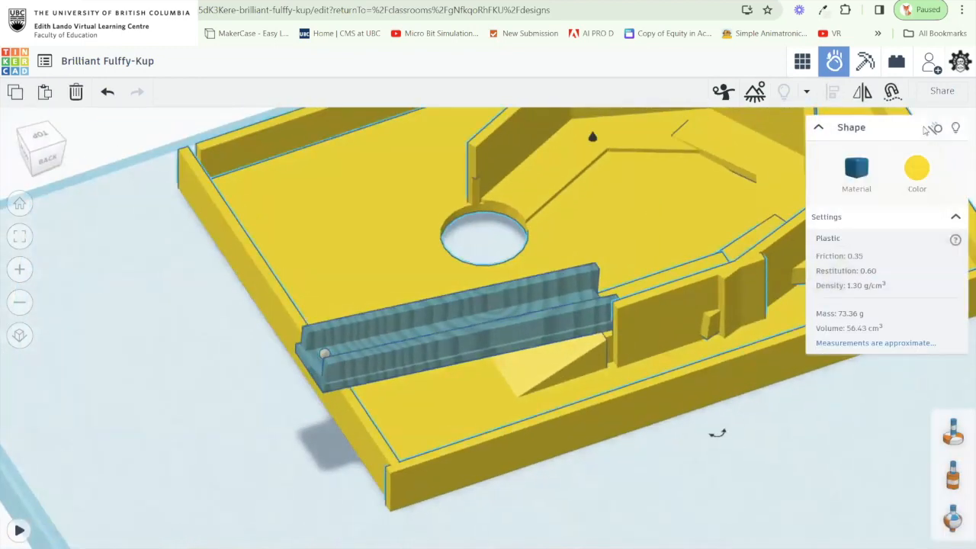
{"action": "left_click", "coordinate": [19, 530]}
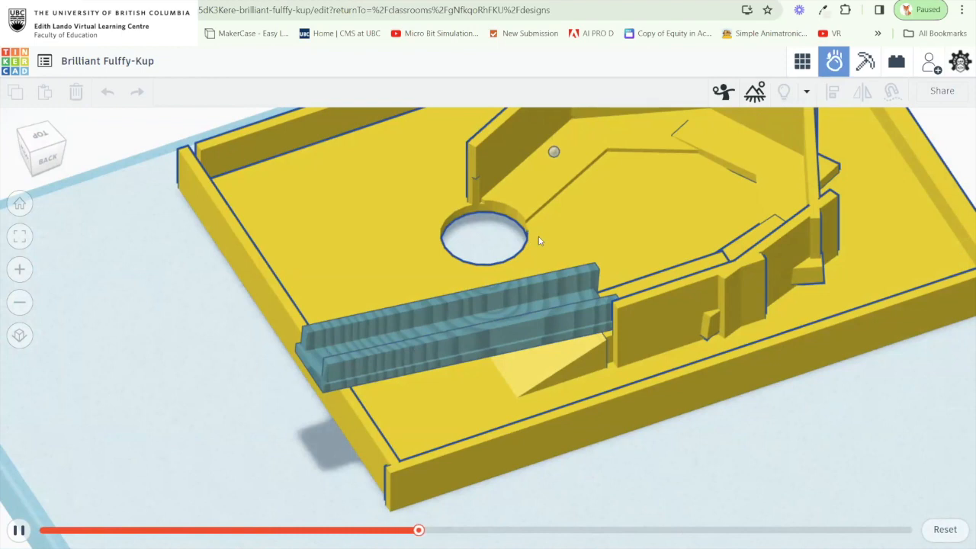
{"action": "left_click", "coordinate": [944, 529]}
Change the board's material from the physical materials to Ice, and run and reset the simulation.
{"action": "left_click", "coordinate": [866, 171]}
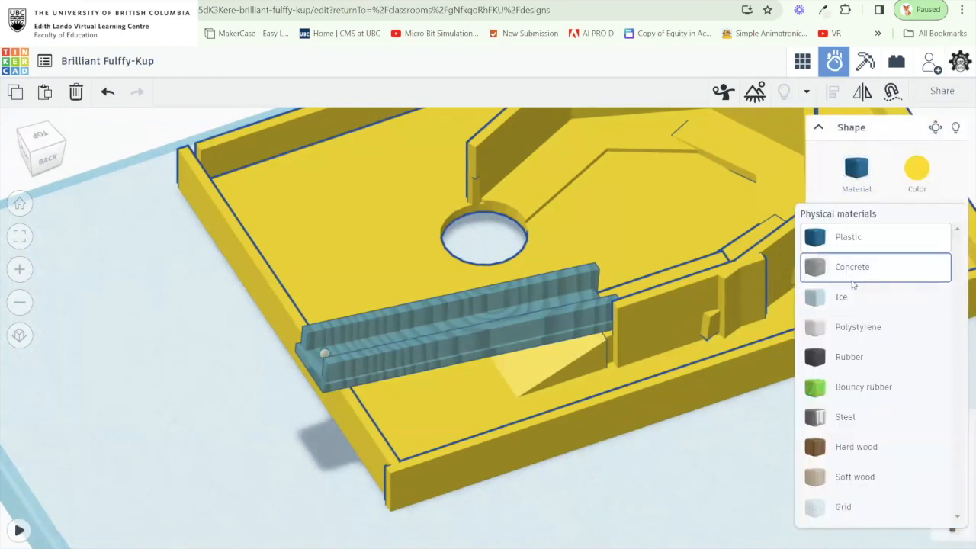
{"action": "left_click", "coordinate": [843, 296]}
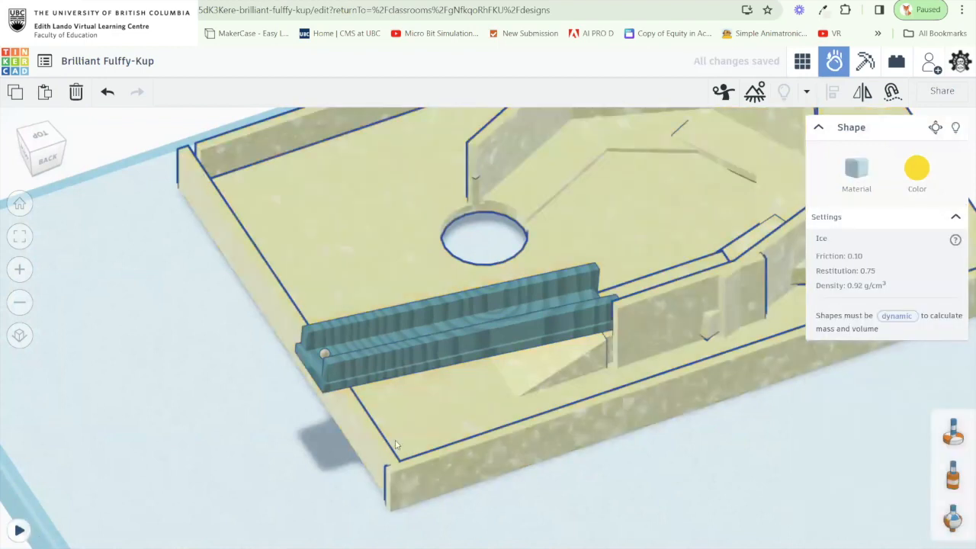
{"action": "left_click", "coordinate": [19, 529]}
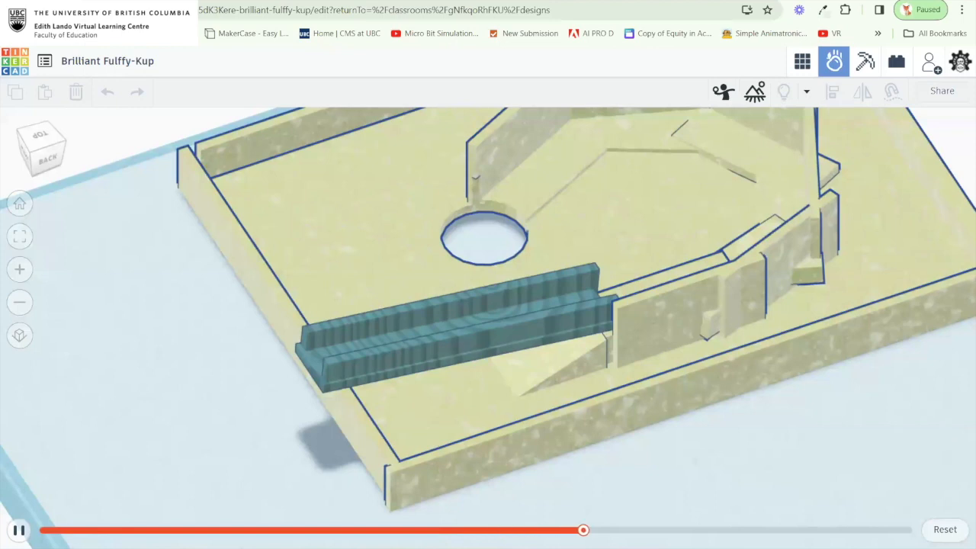
{"action": "left_click", "coordinate": [945, 529]}
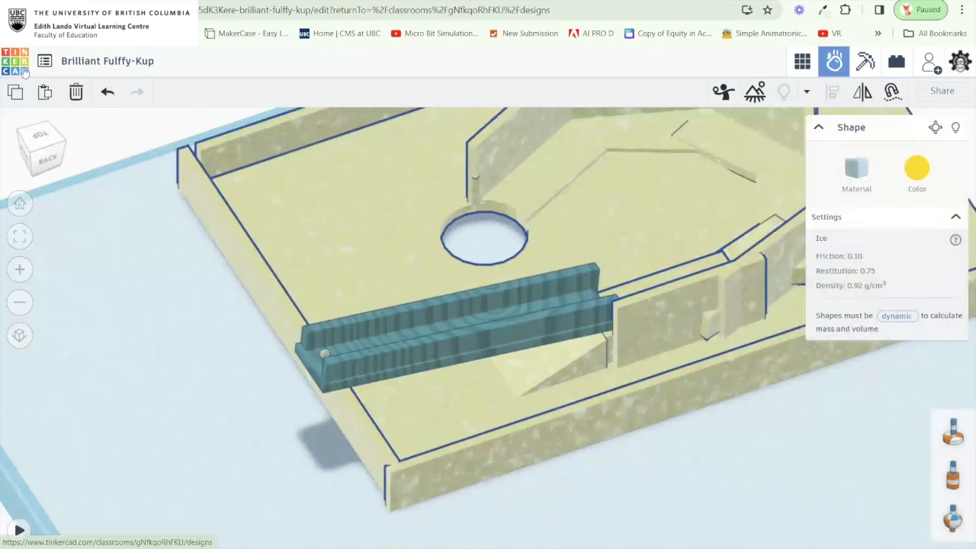
Leave the Brilliant Fulffy-Kup design for the class designs and open the account's own designs page.
{"action": "left_click", "coordinate": [24, 70]}
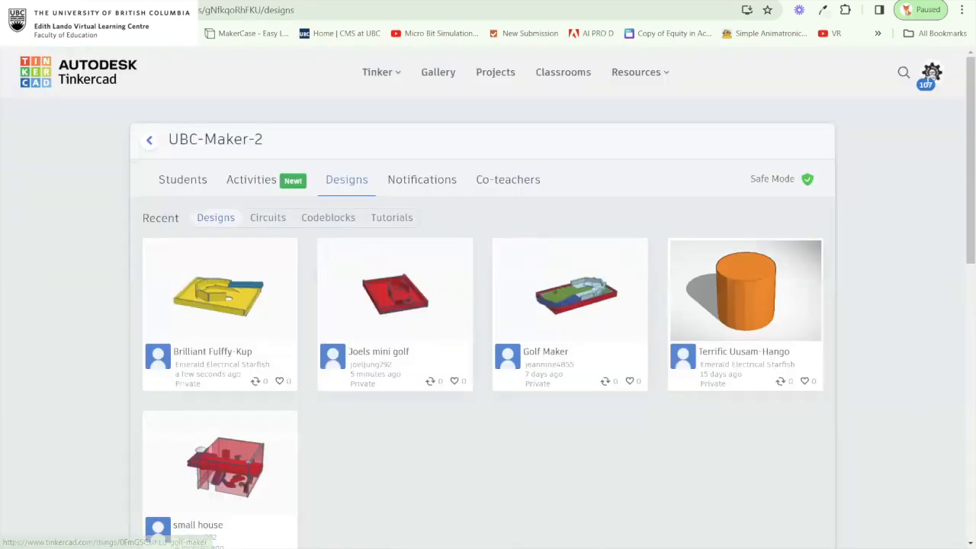
{"action": "left_click", "coordinate": [931, 76]}
{"action": "left_click", "coordinate": [867, 199]}
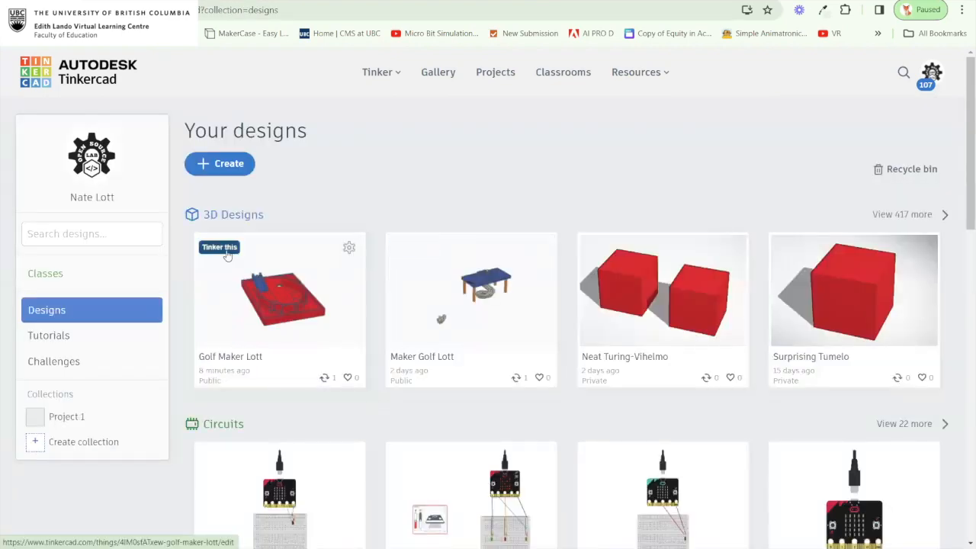
Open the Golf Maker design for editing and select the red board together with its launcher and ball.
{"action": "left_click", "coordinate": [234, 252]}
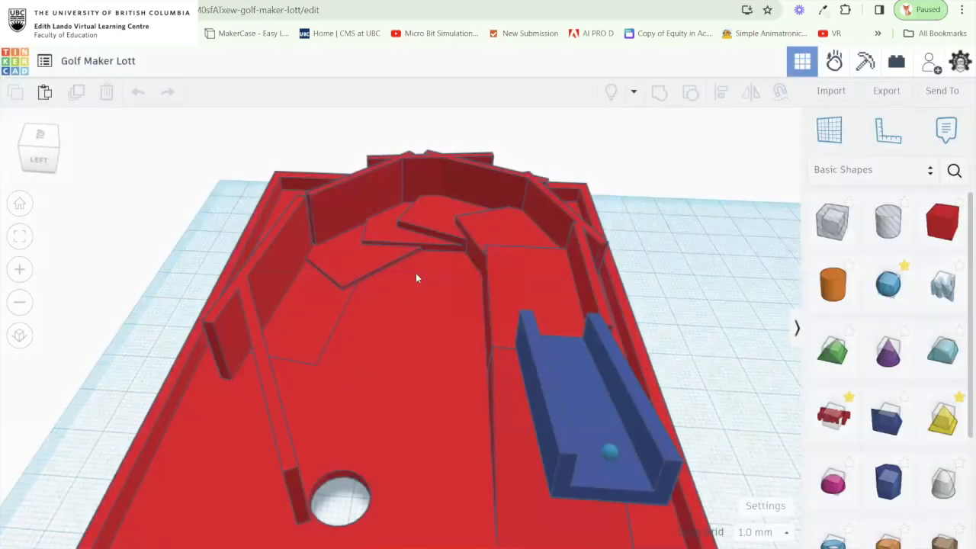
{"action": "left_click_drag", "start_coordinate": [492, 273], "coordinate": [420, 275]}
{"action": "scroll", "coordinate": [334, 261], "scroll_direction": "down", "scroll_amount": 3}
{"action": "left_click_drag", "start_coordinate": [329, 249], "coordinate": [469, 239]}
{"action": "scroll", "coordinate": [469, 239], "scroll_direction": "down", "scroll_amount": 2}
{"action": "left_click_drag", "start_coordinate": [642, 425], "coordinate": [243, 168]}
{"action": "left_click_drag", "start_coordinate": [218, 135], "coordinate": [643, 429]}
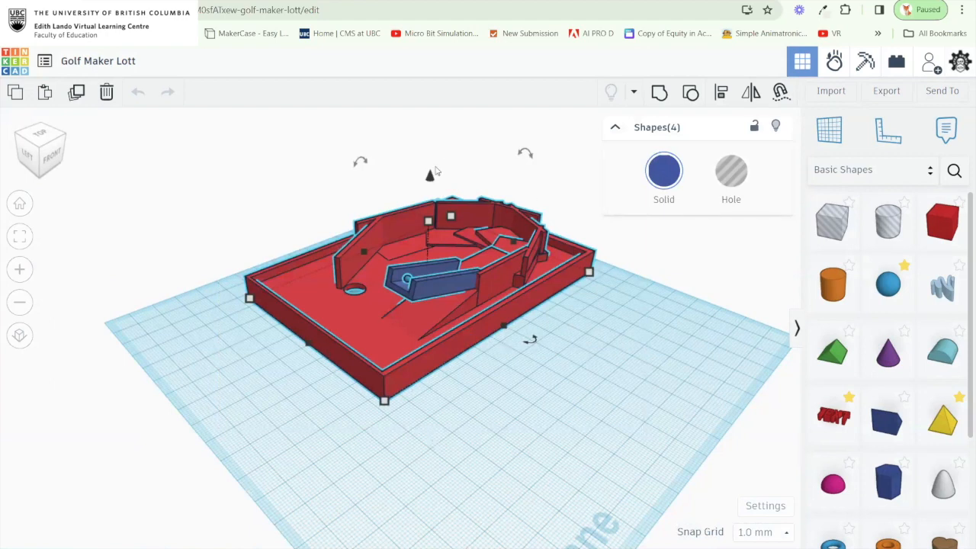
{"action": "left_click_drag", "start_coordinate": [431, 175], "coordinate": [431, 22]}
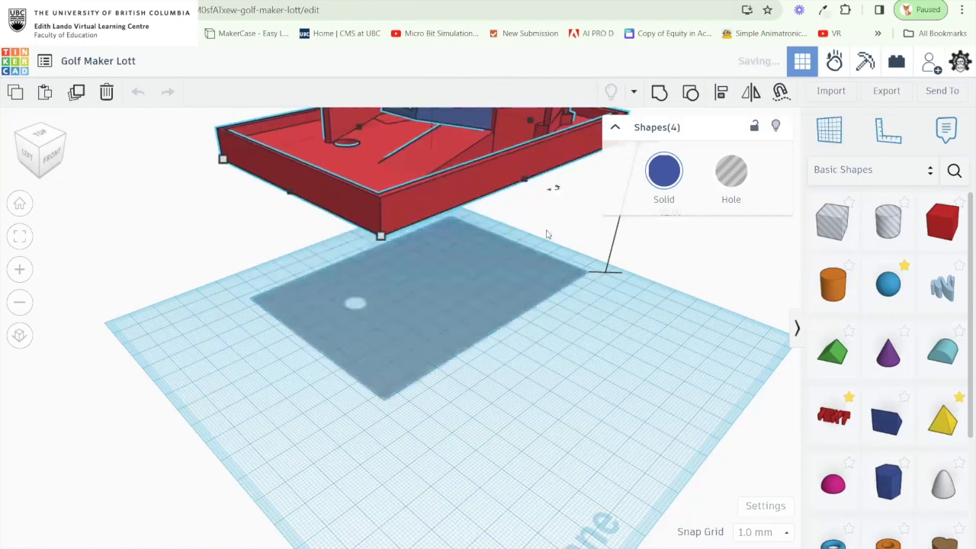
{"action": "key", "text": "f"}
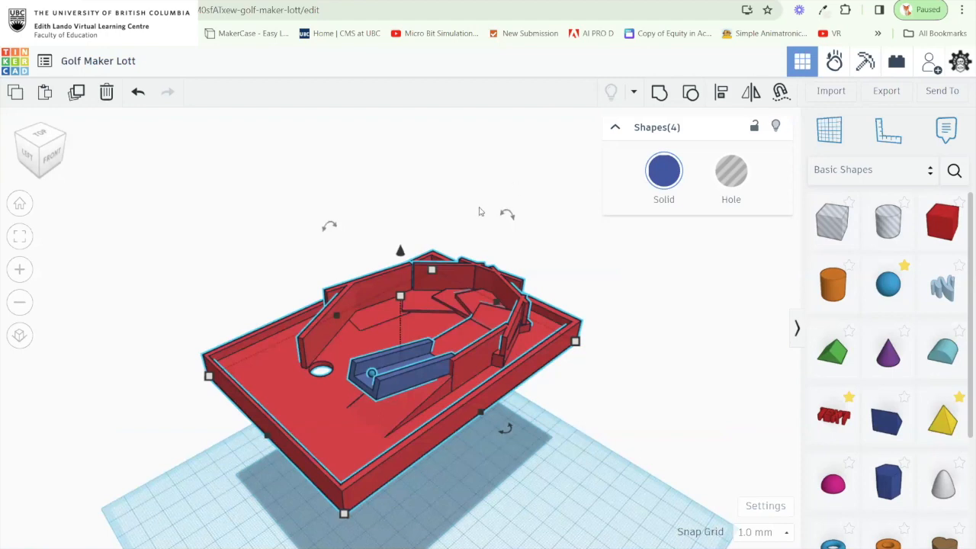
{"action": "key", "text": "d"}
{"action": "left_click_drag", "start_coordinate": [191, 226], "coordinate": [564, 529]}
Raise the selected board, launcher and ball 74 mm above the workplane.
{"action": "left_click_drag", "start_coordinate": [427, 320], "coordinate": [427, 299]}
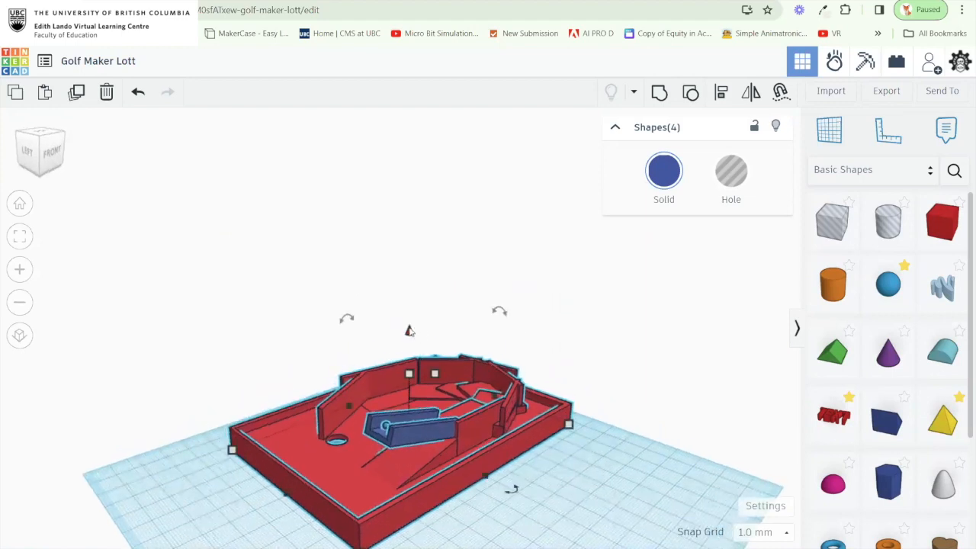
{"action": "left_click_drag", "start_coordinate": [409, 333], "coordinate": [411, 155]}
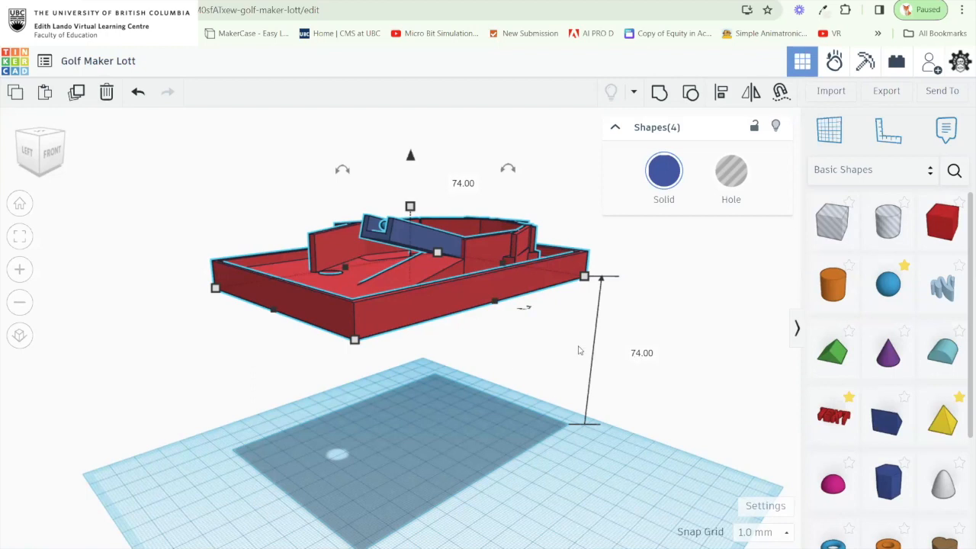
{"action": "left_click_drag", "start_coordinate": [472, 374], "coordinate": [455, 337]}
{"action": "scroll", "coordinate": [452, 385], "scroll_direction": "down", "scroll_amount": 1}
{"action": "left_click_drag", "start_coordinate": [455, 474], "coordinate": [507, 375]}
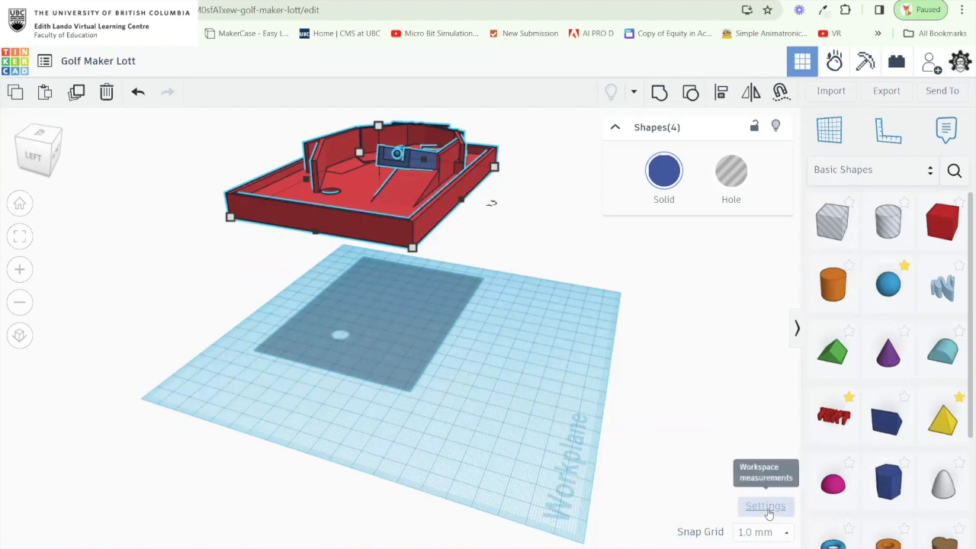
Set the workplane's width and length to 400 mm each and close the workspace settings.
{"action": "left_click", "coordinate": [766, 510]}
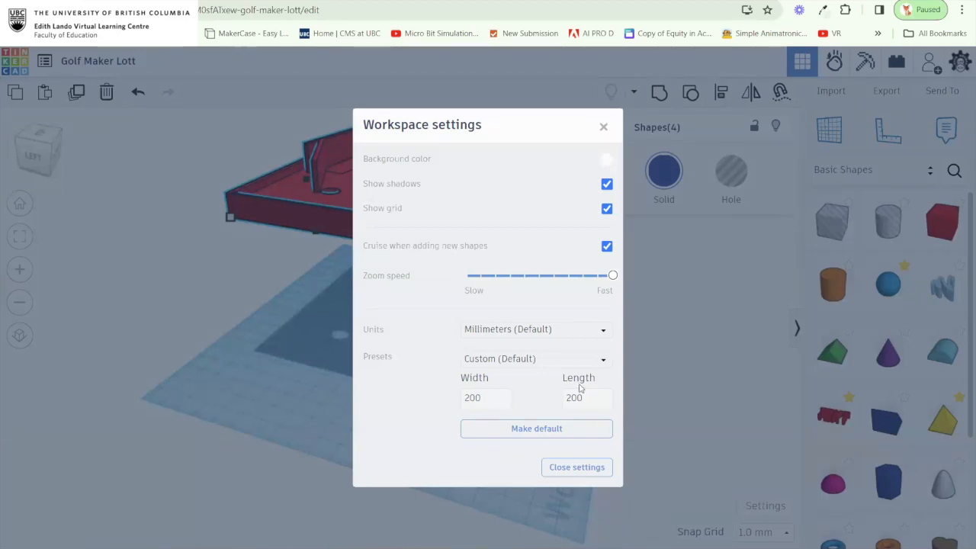
{"action": "left_click", "coordinate": [499, 399]}
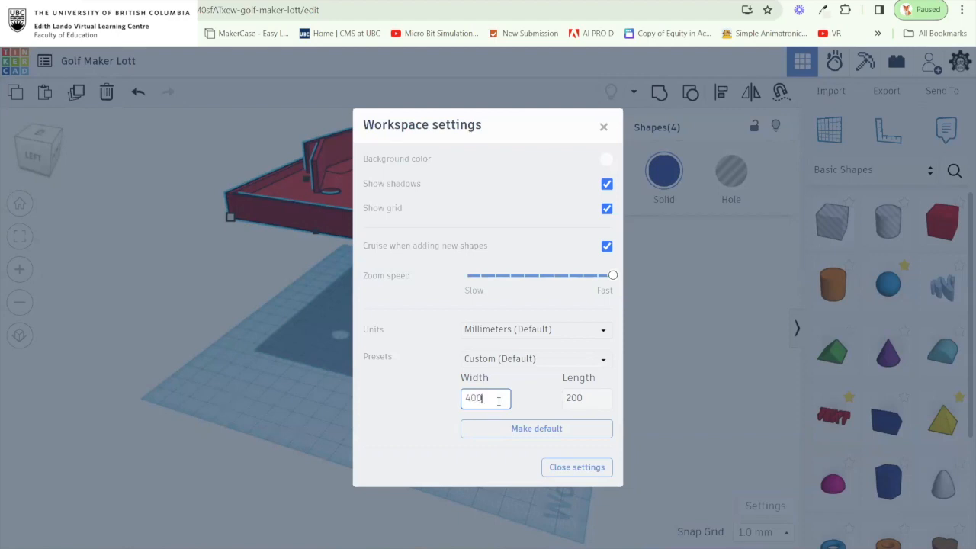
{"action": "type", "text": "400"}
{"action": "key", "text": "Return"}
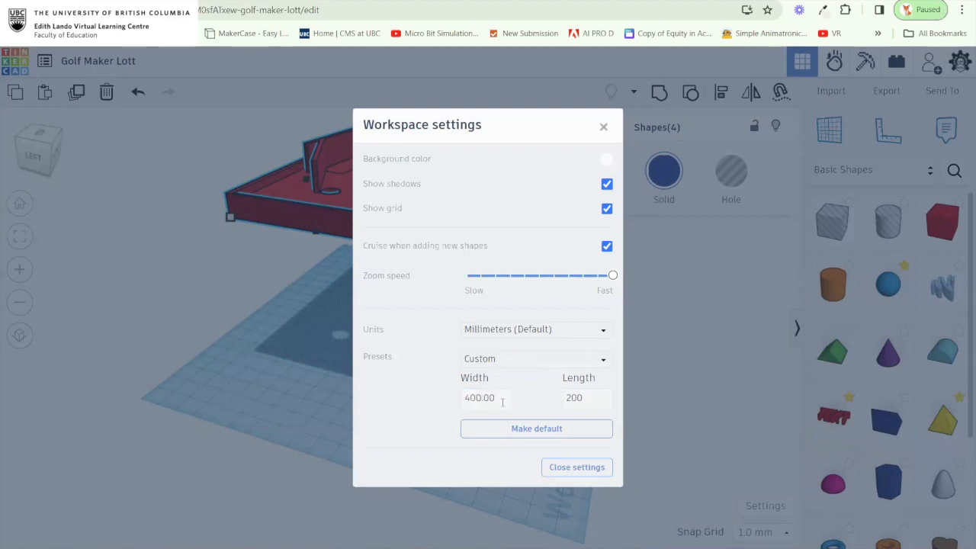
{"action": "left_click", "coordinate": [589, 399]}
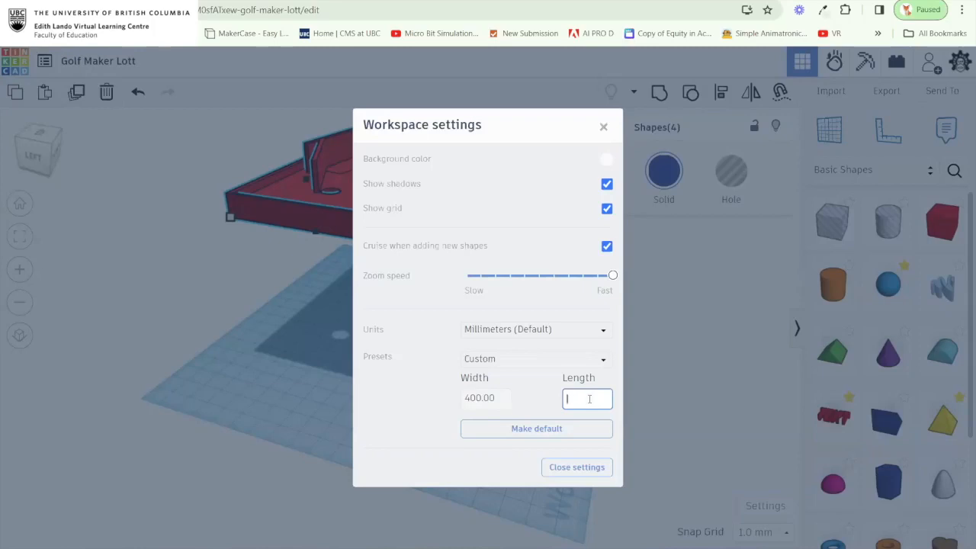
{"action": "key", "text": "Return"}
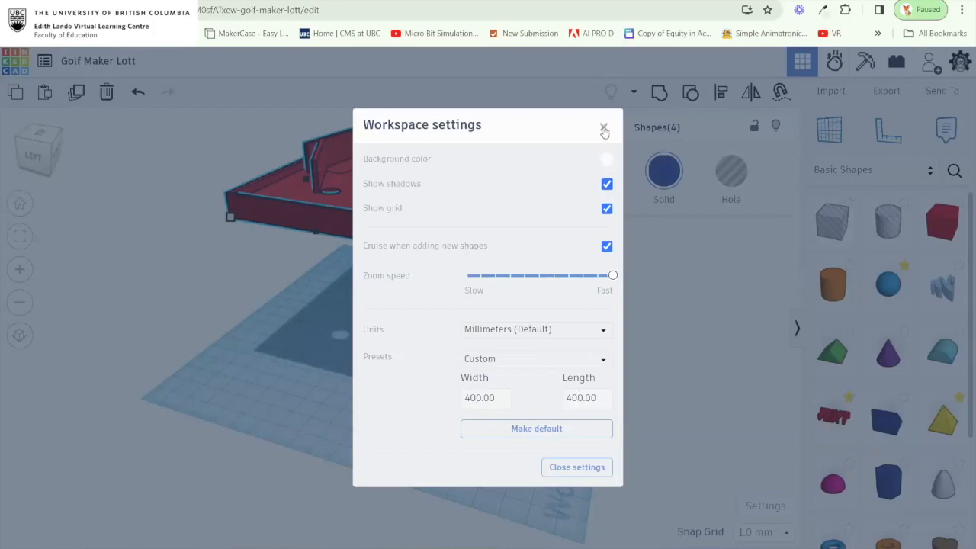
{"action": "left_click", "coordinate": [604, 129]}
Examine the raised board and launcher from above and from the side on the enlarged workplane.
{"action": "left_click", "coordinate": [795, 328]}
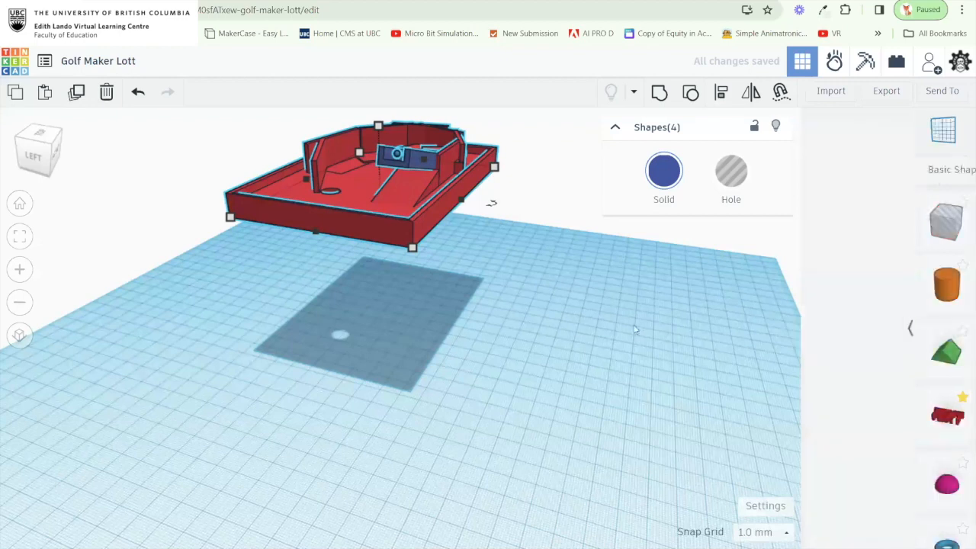
{"action": "left_click_drag", "start_coordinate": [451, 328], "coordinate": [648, 388]}
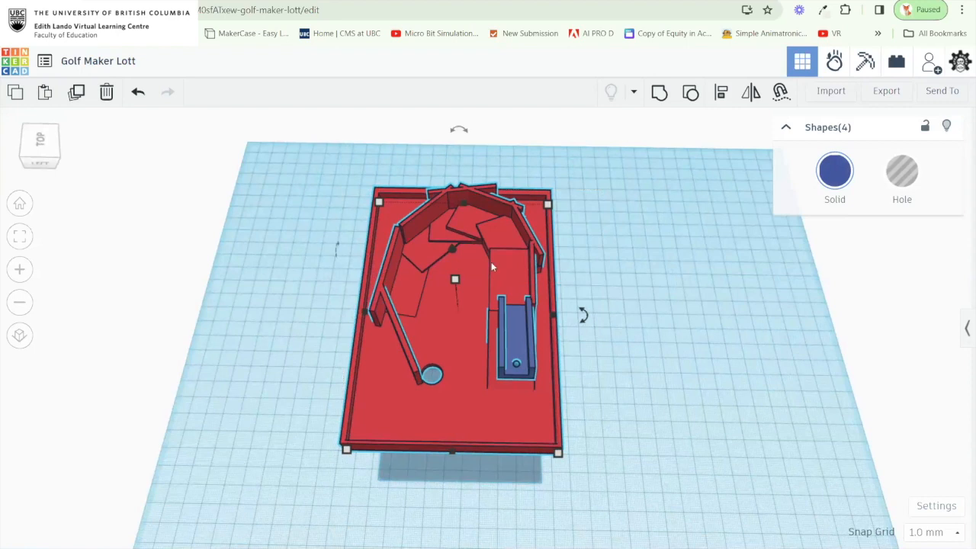
{"action": "left_click_drag", "start_coordinate": [499, 282], "coordinate": [352, 185]}
{"action": "key", "text": "f"}
{"action": "left_click_drag", "start_coordinate": [554, 229], "coordinate": [412, 217]}
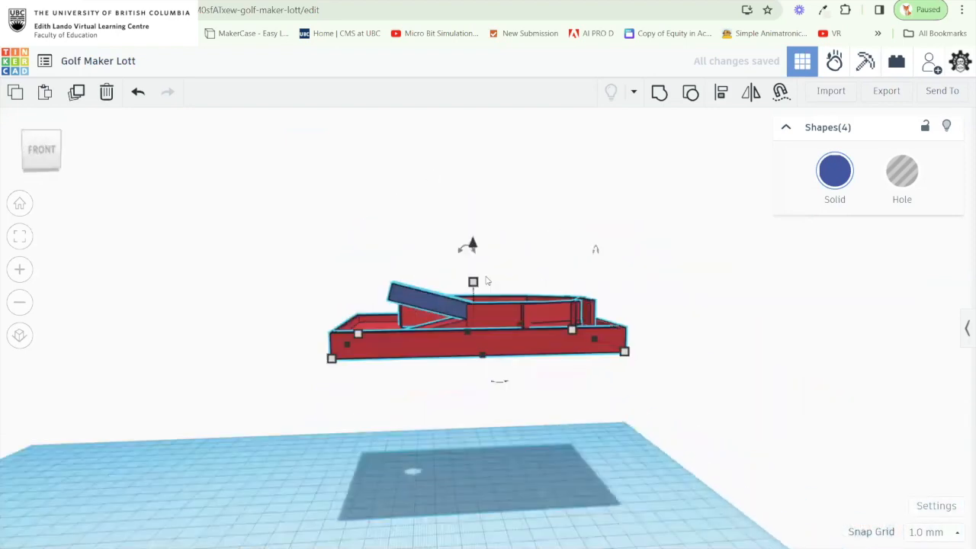
{"action": "scroll", "coordinate": [492, 289], "scroll_direction": "up", "scroll_amount": 1}
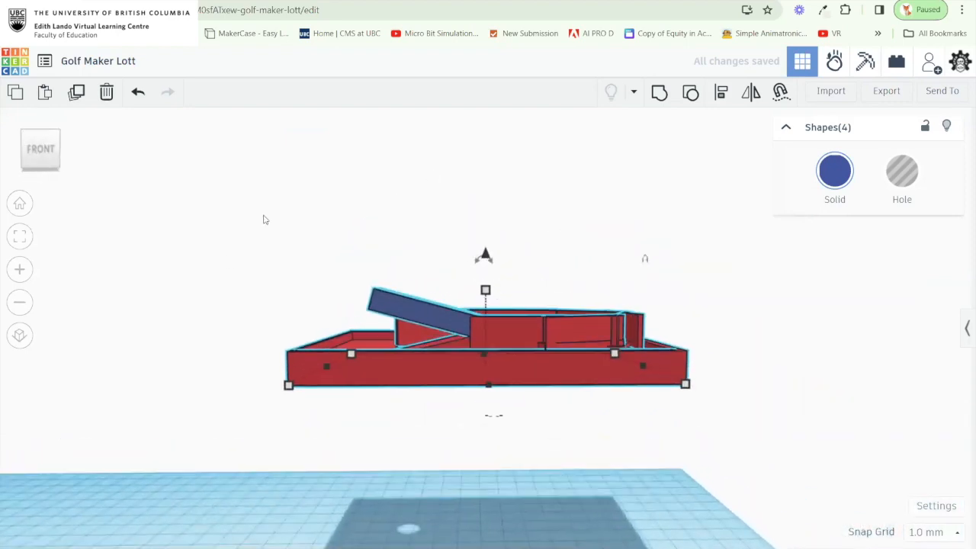
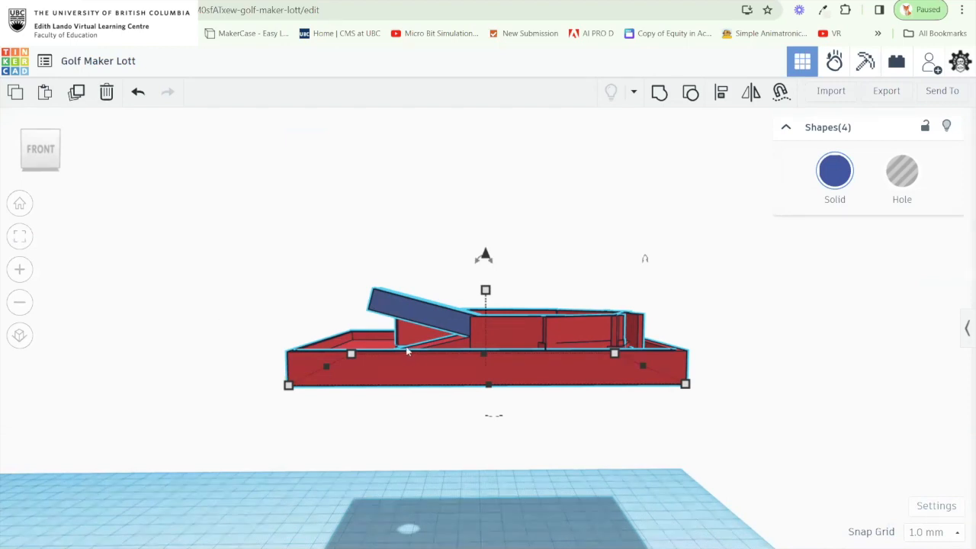
{"action": "left_click_drag", "start_coordinate": [333, 272], "coordinate": [610, 343]}
{"action": "left_click", "coordinate": [671, 333]}
{"action": "left_click_drag", "start_coordinate": [671, 333], "coordinate": [851, 337]}
Place a solid cylinder on the workplane beside the raised board's shadow.
{"action": "left_click", "coordinate": [967, 332]}
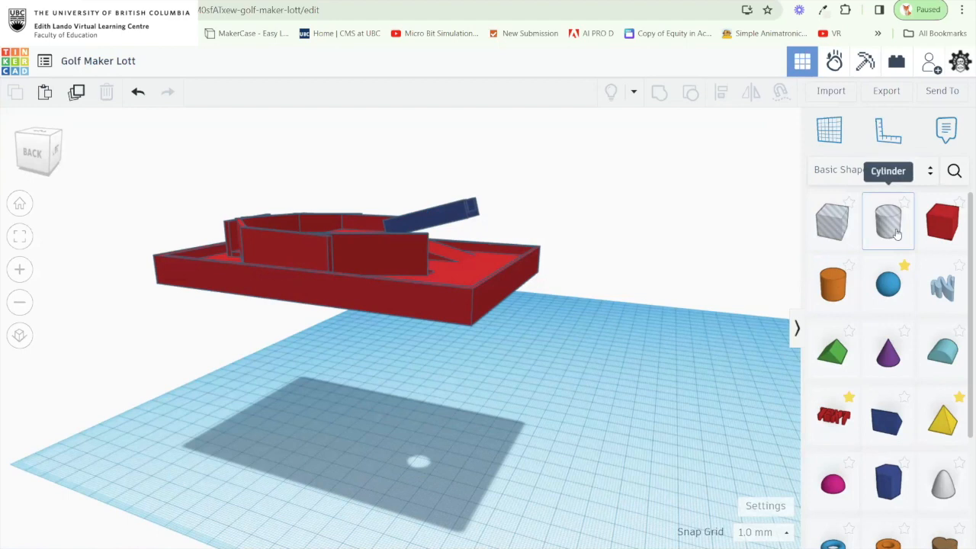
{"action": "left_click", "coordinate": [834, 286]}
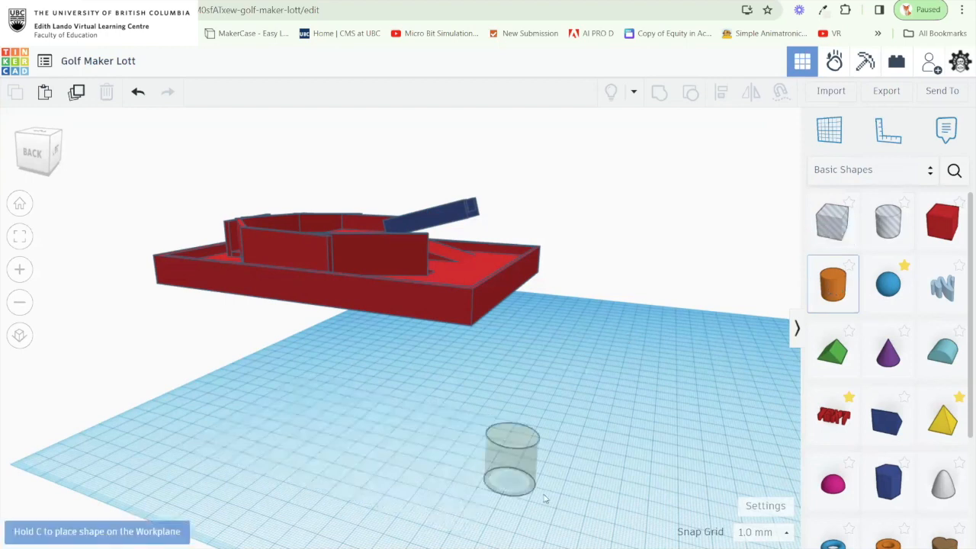
{"action": "left_click", "coordinate": [642, 394]}
{"action": "left_click_drag", "start_coordinate": [645, 395], "coordinate": [606, 400]}
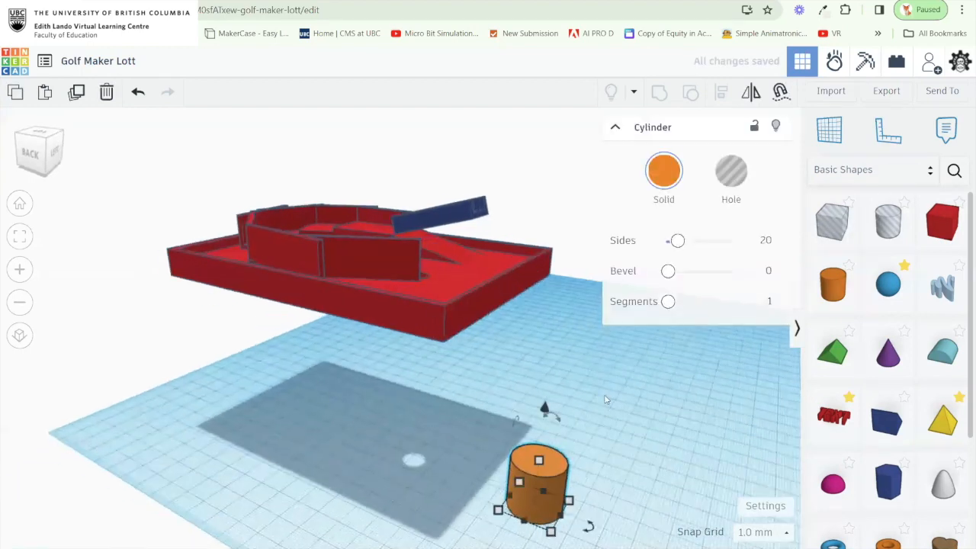
{"action": "key", "text": "f"}
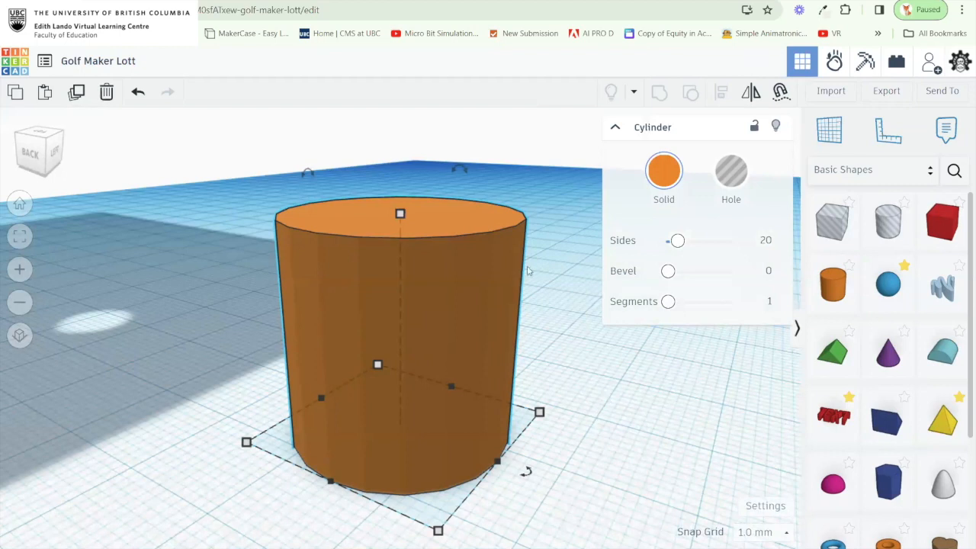
Change the cylinder's solid color to magenta and collapse its shape properties.
{"action": "left_click", "coordinate": [671, 177]}
{"action": "left_click", "coordinate": [728, 306]}
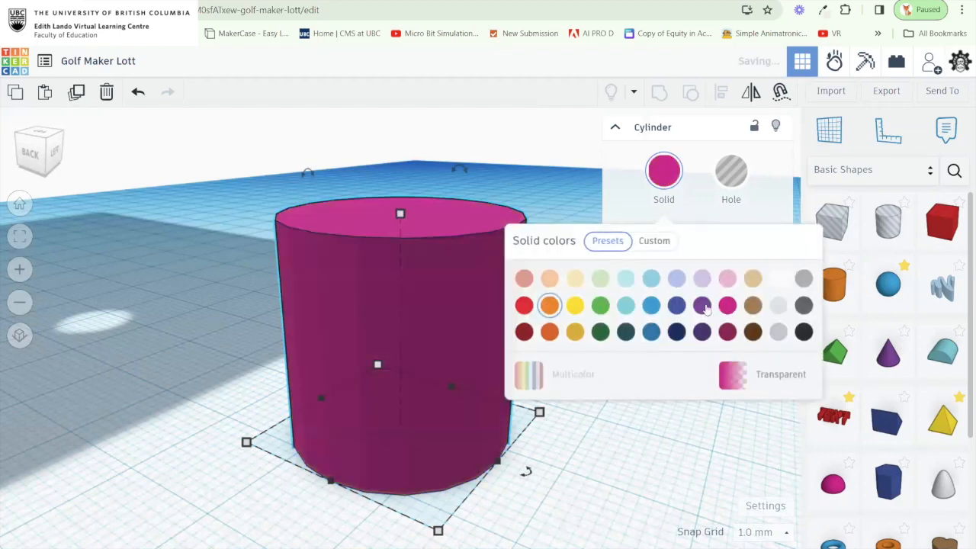
{"action": "left_click", "coordinate": [616, 130]}
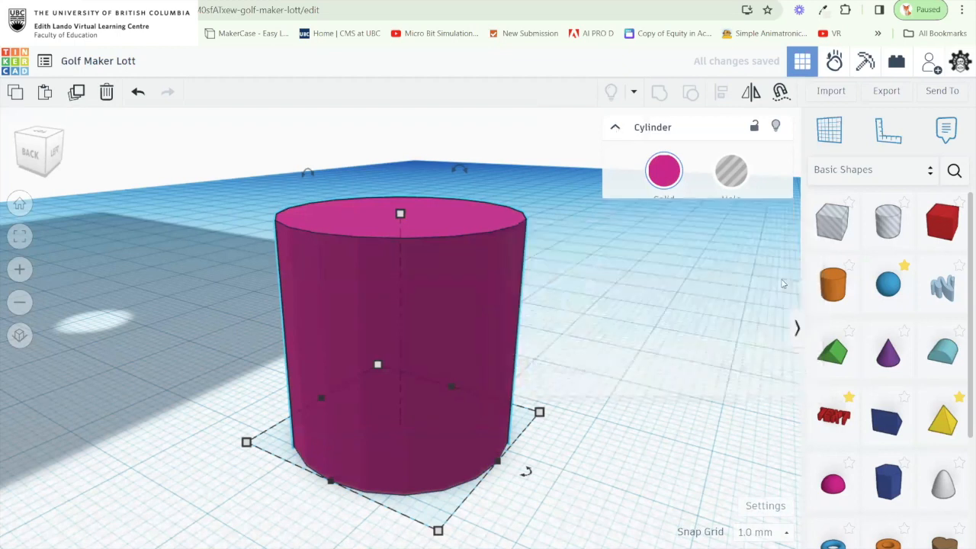
Stretch the magenta cylinder up to the raised board and position it beneath the hole-end corner on the launcher side.
{"action": "left_click", "coordinate": [810, 330]}
{"action": "scroll", "coordinate": [574, 318], "scroll_direction": "down", "scroll_amount": 6}
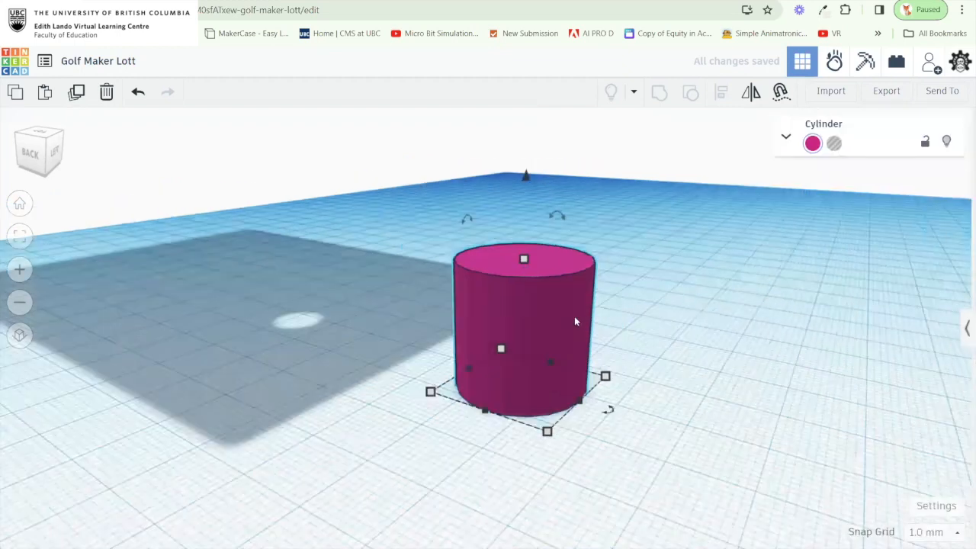
{"action": "left_click_drag", "start_coordinate": [609, 269], "coordinate": [481, 351]}
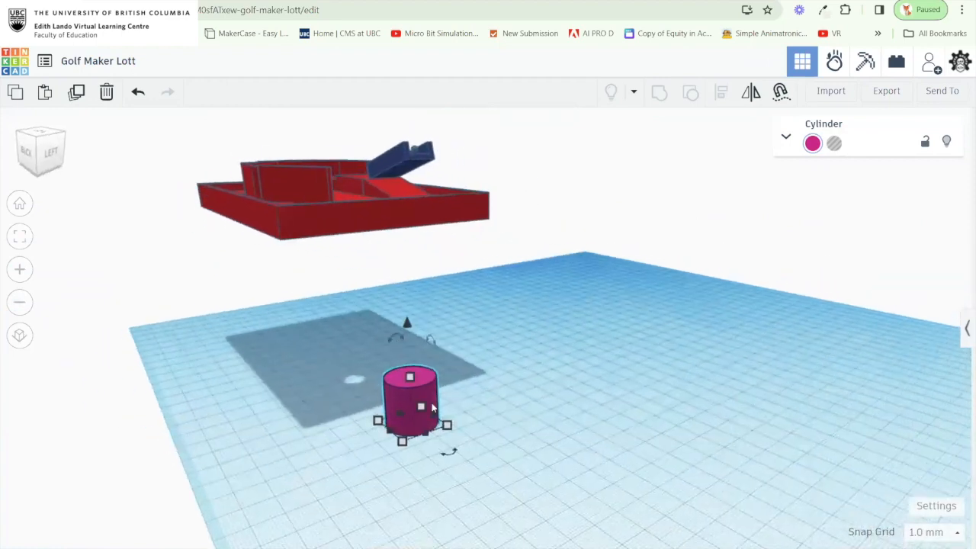
{"action": "left_click_drag", "start_coordinate": [408, 382], "coordinate": [390, 273]}
{"action": "left_click_drag", "start_coordinate": [457, 233], "coordinate": [414, 245]}
{"action": "scroll", "coordinate": [414, 245], "scroll_direction": "up", "scroll_amount": 4}
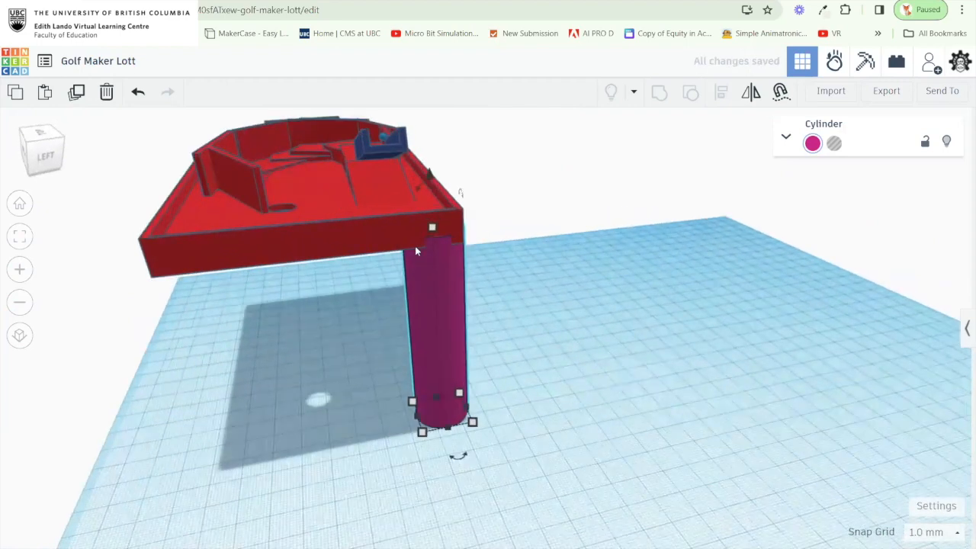
{"action": "left_click_drag", "start_coordinate": [463, 285], "coordinate": [451, 278]}
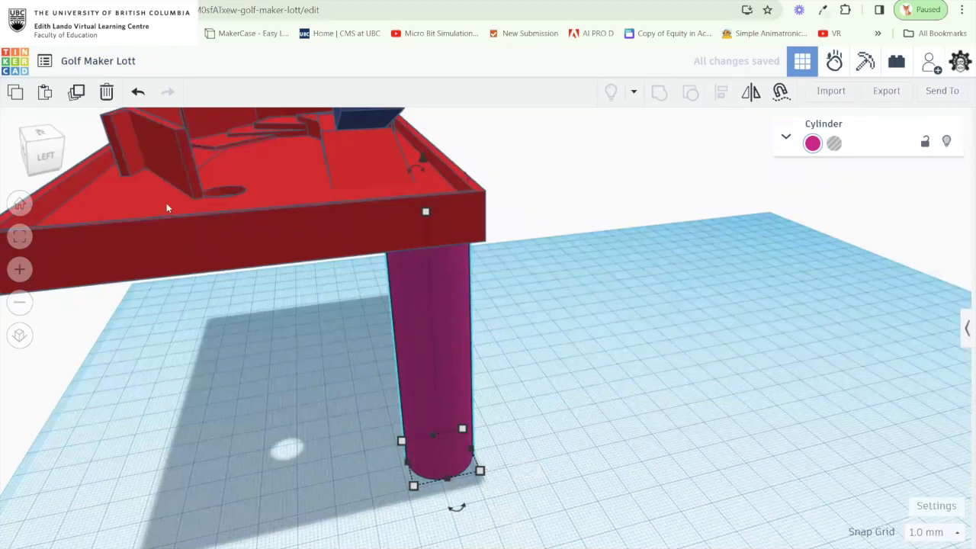
Set both base dimensions of the magenta cylinder to 10 mm.
{"action": "left_click_drag", "start_coordinate": [452, 354], "coordinate": [501, 351]}
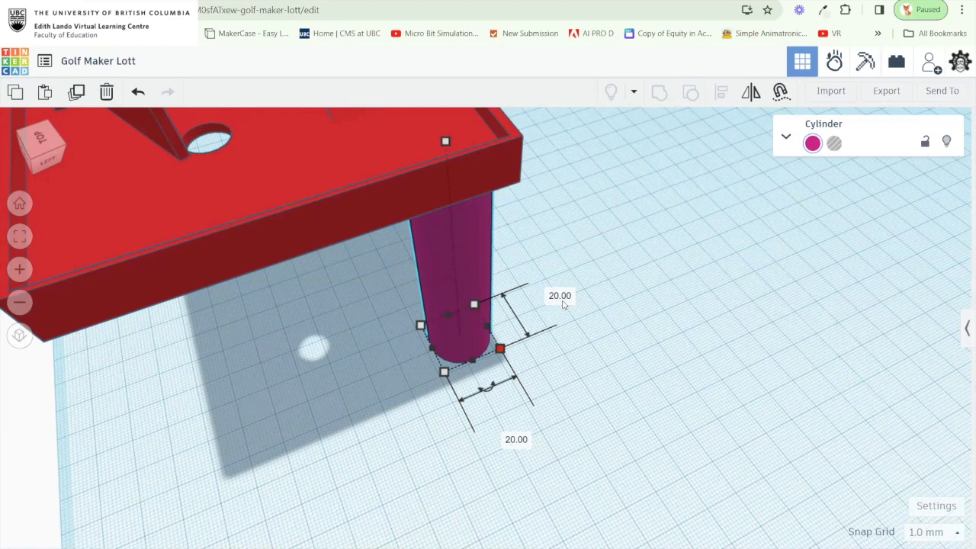
{"action": "left_click", "coordinate": [563, 300]}
{"action": "type", "text": "10"}
{"action": "key", "text": "Return"}
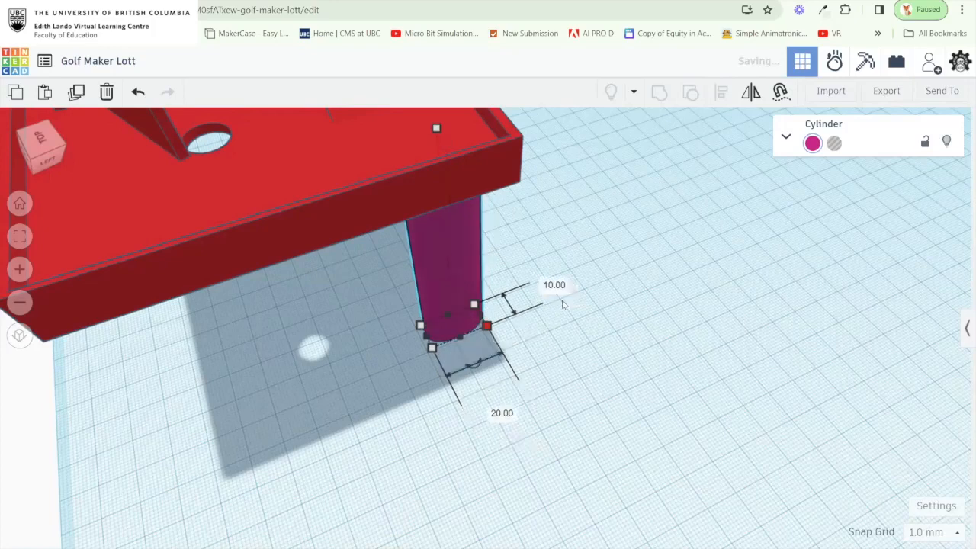
{"action": "left_click", "coordinate": [504, 413]}
{"action": "type", "text": "10"}
{"action": "key", "text": "Return"}
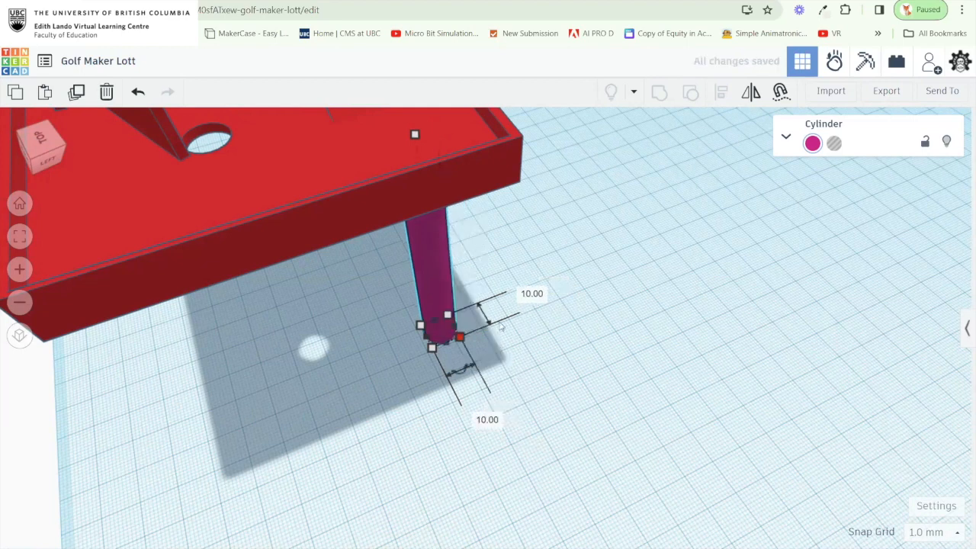
Move the slimmed leg outward so it stands right under the board's corner.
{"action": "left_click_drag", "start_coordinate": [427, 266], "coordinate": [483, 288]}
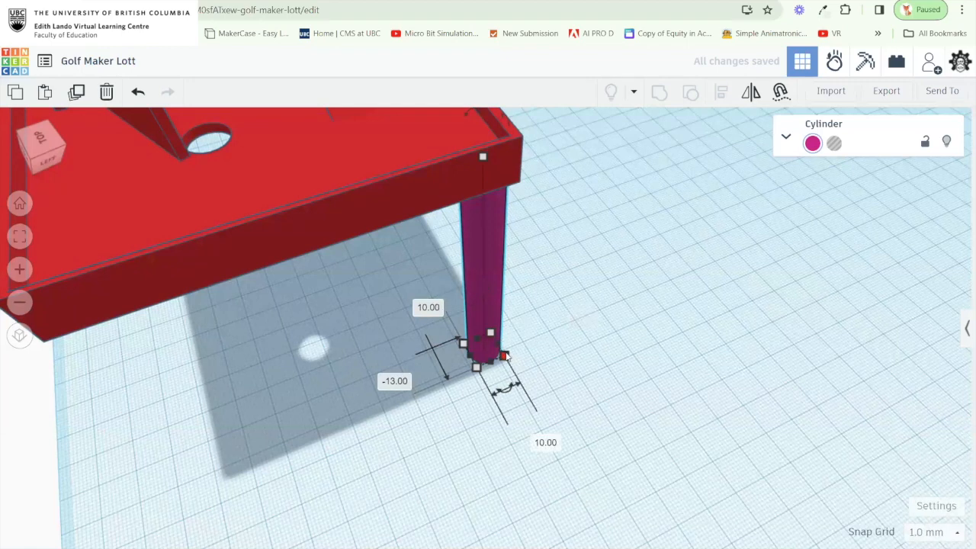
{"action": "mouse_move", "coordinate": [505, 357]}
{"action": "left_mouse_down"}
{"action": "mouse_move", "coordinate": [546, 367]}
{"action": "mouse_move", "coordinate": [497, 362]}
{"action": "left_mouse_up"}
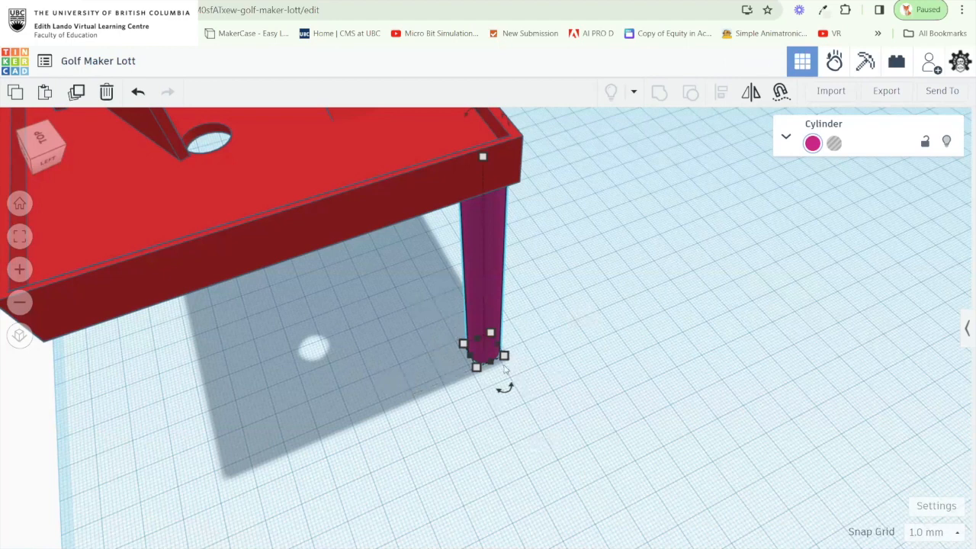
{"action": "left_click_drag", "start_coordinate": [355, 387], "coordinate": [593, 378]}
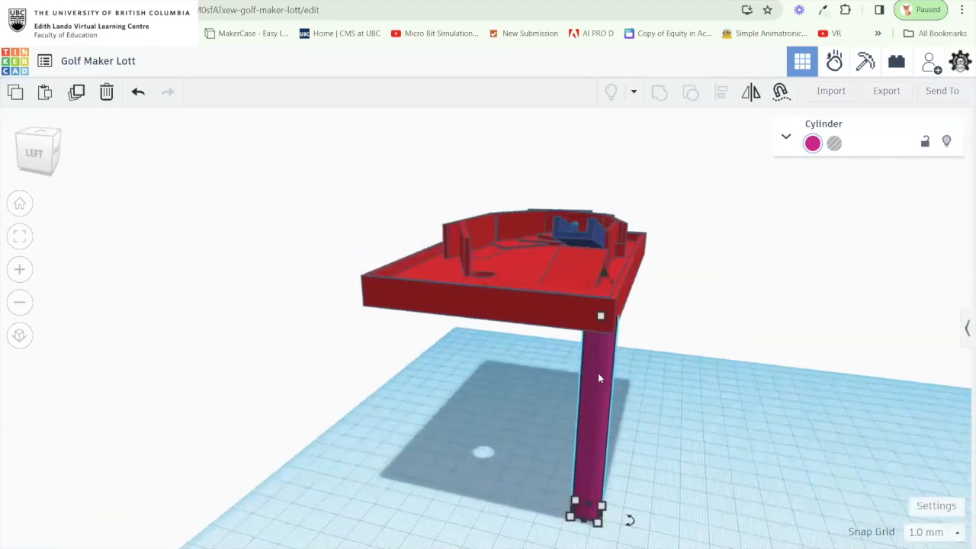
Duplicate the leg and move the copy beneath the other corner at the board's hole end.
{"action": "left_click", "coordinate": [75, 92]}
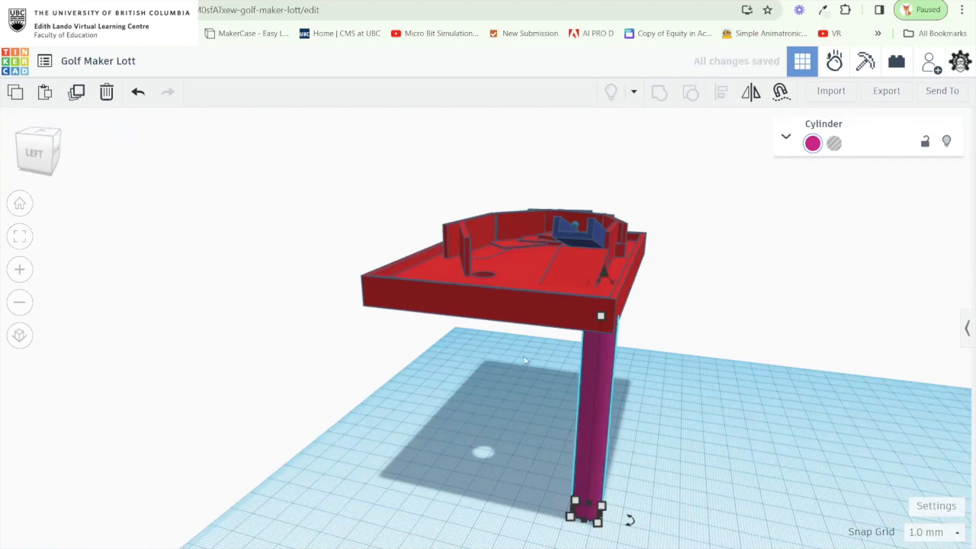
{"action": "left_click_drag", "start_coordinate": [590, 373], "coordinate": [383, 341]}
{"action": "left_click_drag", "start_coordinate": [514, 365], "coordinate": [547, 300]}
{"action": "scroll", "coordinate": [655, 347], "scroll_direction": "up", "scroll_amount": 4}
{"action": "left_click", "coordinate": [531, 285]}
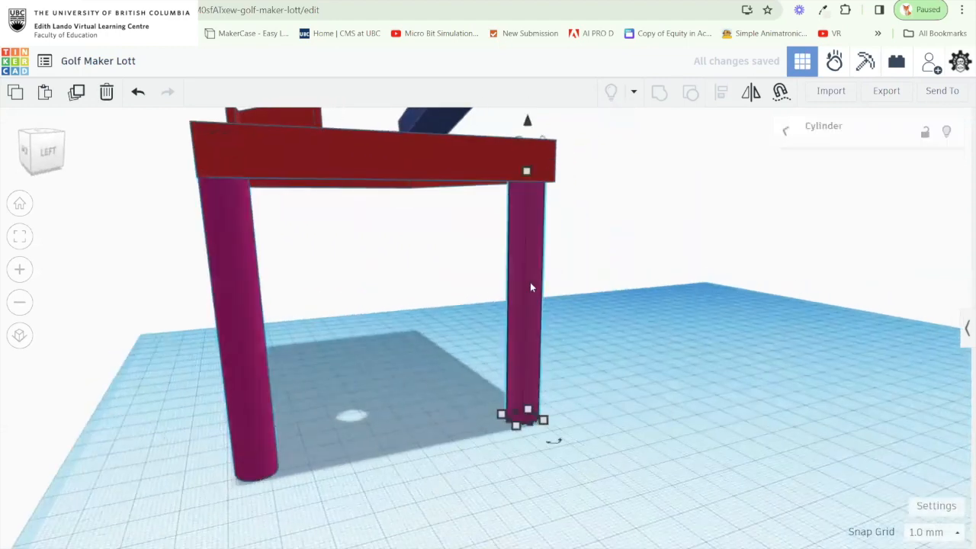
Try placing a duplicate leg 123 mm away beneath the board's next corner, and delete the copy.
{"action": "left_click", "coordinate": [236, 306]}
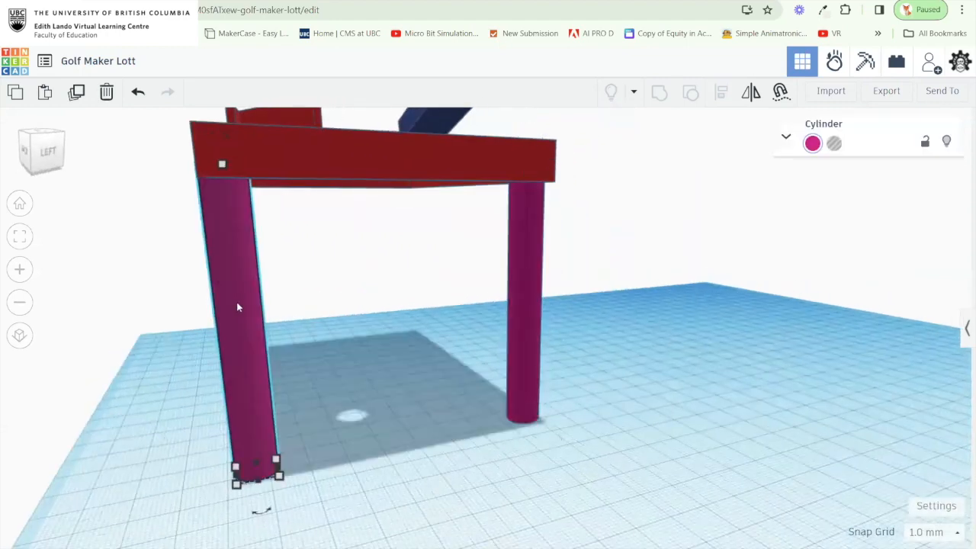
{"action": "left_click_drag", "start_coordinate": [386, 272], "coordinate": [488, 297]}
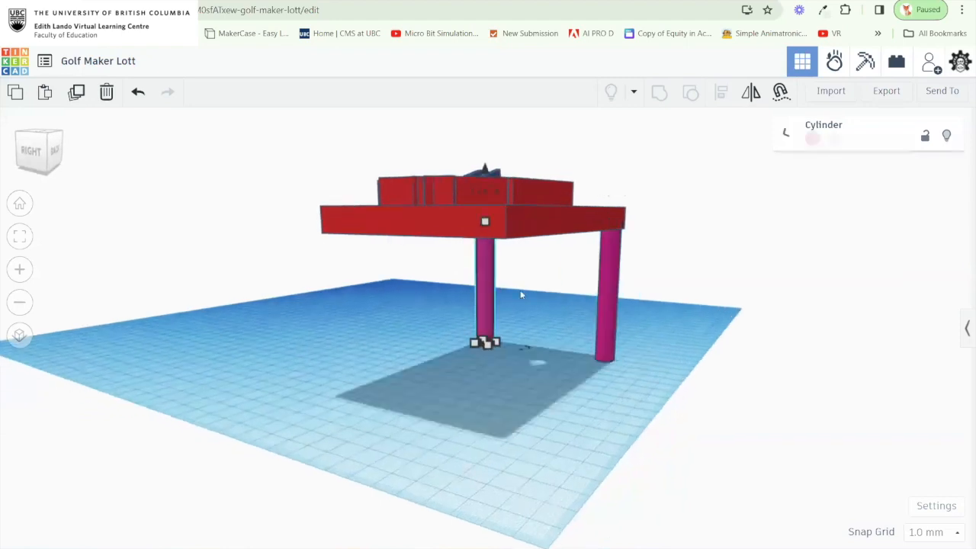
{"action": "left_click", "coordinate": [608, 295]}
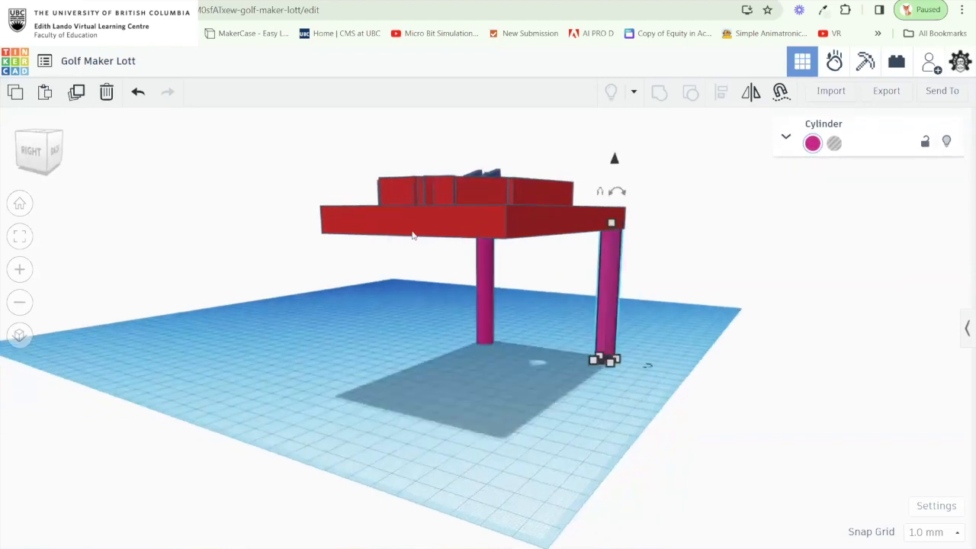
{"action": "left_click_drag", "start_coordinate": [584, 317], "coordinate": [344, 257]}
{"action": "left_click", "coordinate": [418, 286]}
{"action": "left_click", "coordinate": [447, 312]}
{"action": "key", "text": "ctrl+d"}
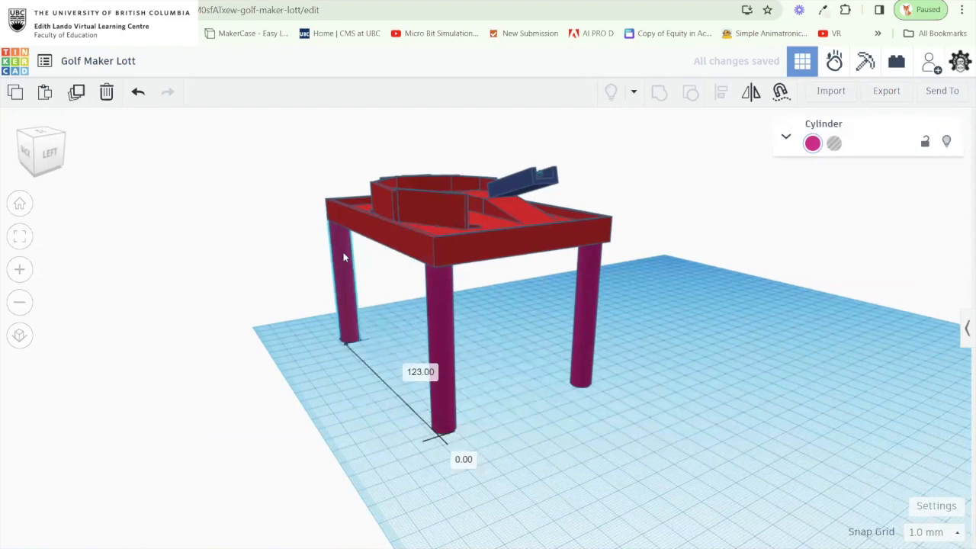
{"action": "key", "text": "Delete"}
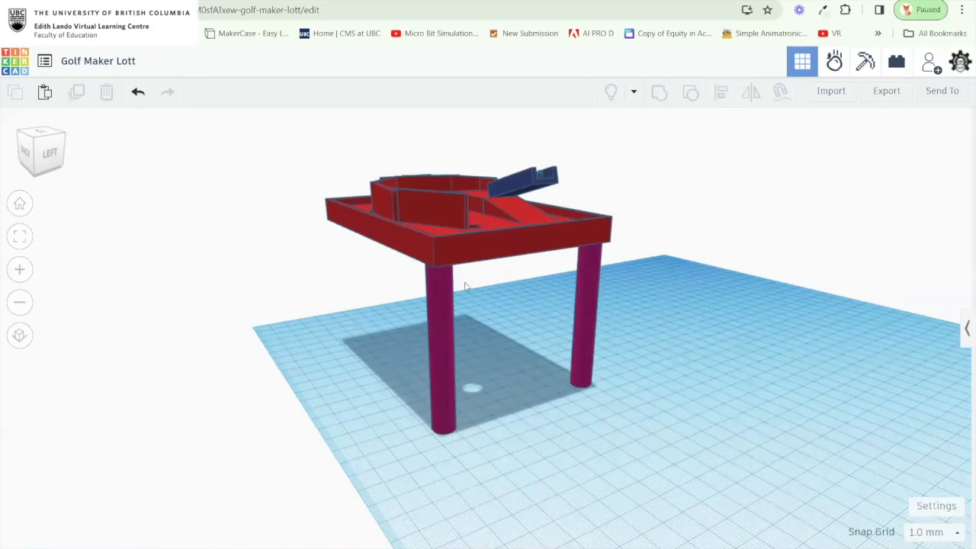
{"action": "left_click_drag", "start_coordinate": [522, 318], "coordinate": [618, 283]}
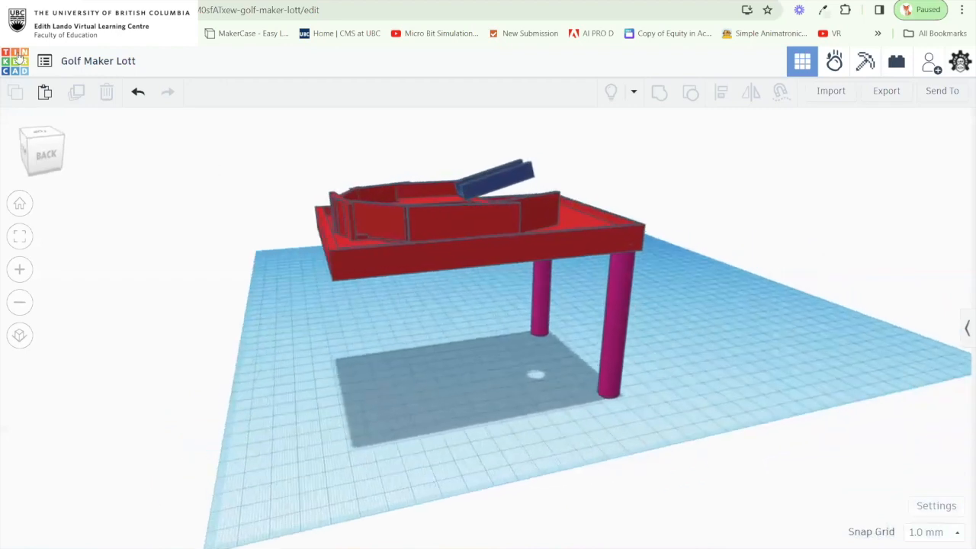
Leave the design, go to the UBC-Maker-2 class's student designs and open the all-red mini golf board.
{"action": "left_click", "coordinate": [17, 58]}
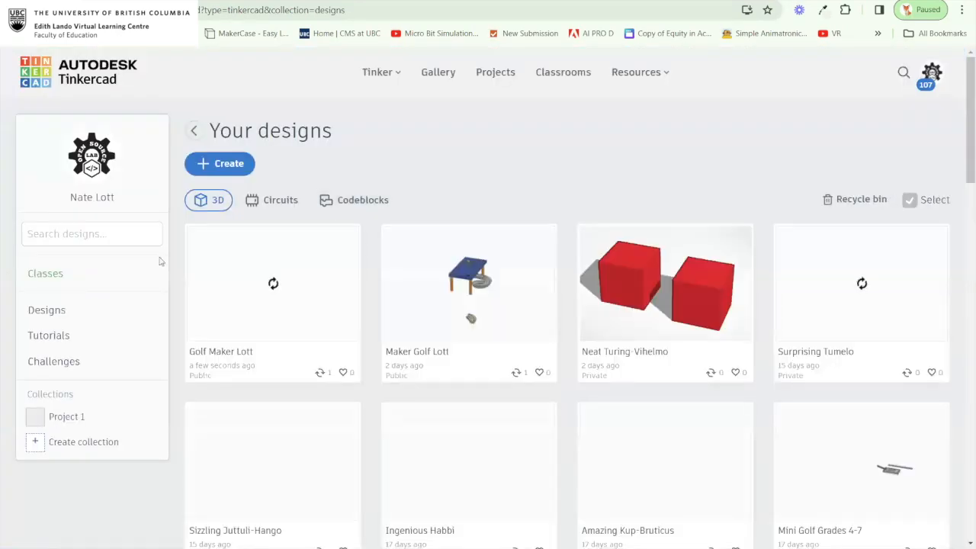
{"action": "left_click", "coordinate": [58, 274]}
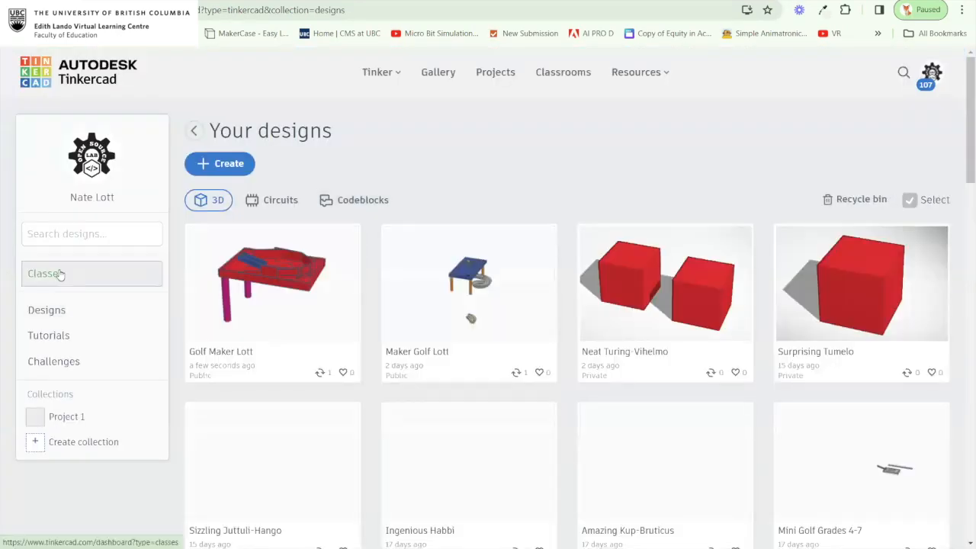
{"action": "left_click", "coordinate": [275, 259]}
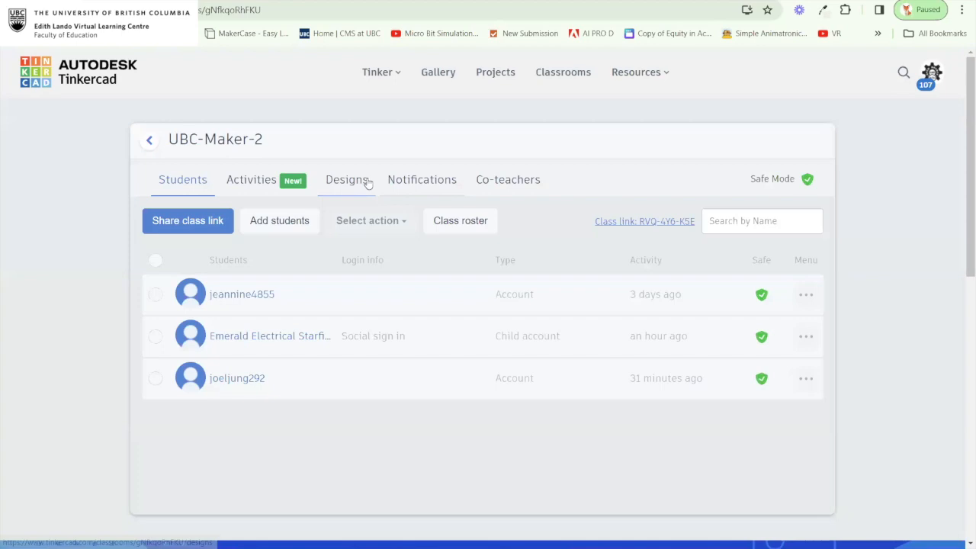
{"action": "left_click", "coordinate": [349, 180]}
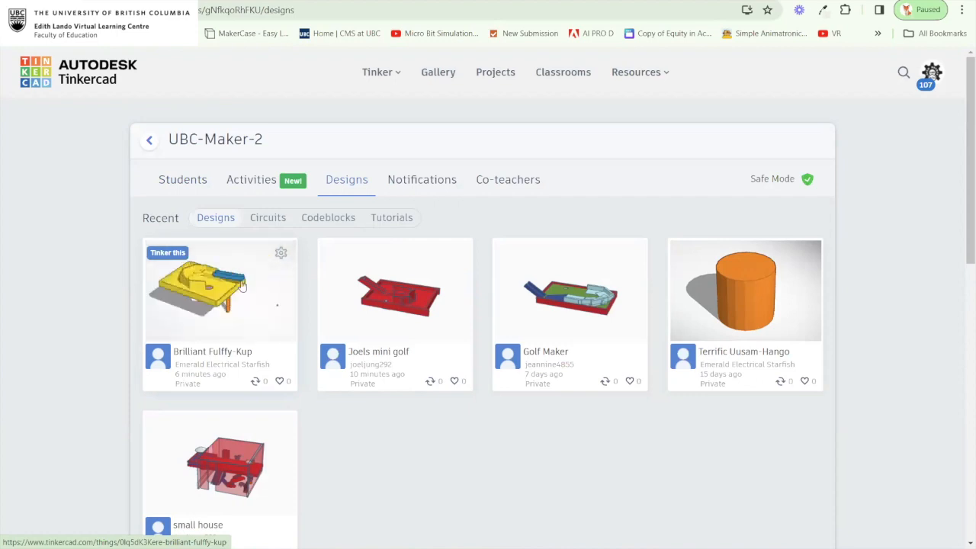
{"action": "left_click", "coordinate": [345, 255]}
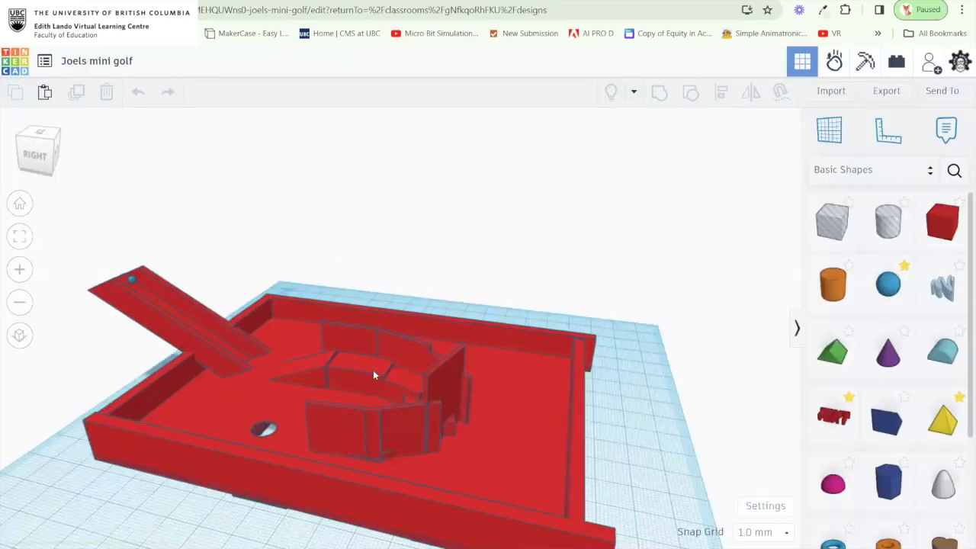
Try changing the height of all the student board's parts together, undo the change and deselect them.
{"action": "left_click_drag", "start_coordinate": [373, 370], "coordinate": [451, 408]}
{"action": "scroll", "coordinate": [450, 408], "scroll_direction": "down", "scroll_amount": 1}
{"action": "left_click_drag", "start_coordinate": [560, 496], "coordinate": [195, 279]}
{"action": "key", "text": "d"}
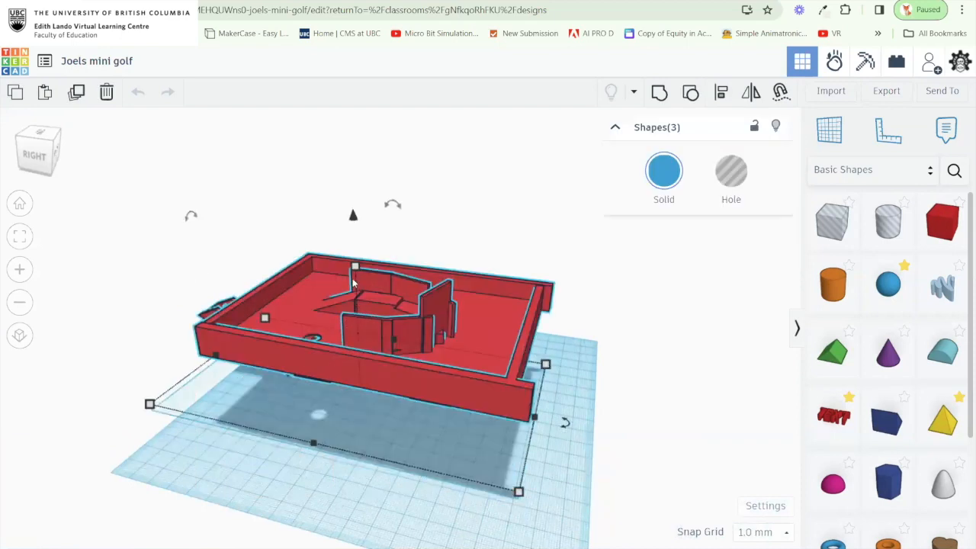
{"action": "left_click_drag", "start_coordinate": [353, 282], "coordinate": [356, 267]}
{"action": "key", "text": "ctrl+z"}
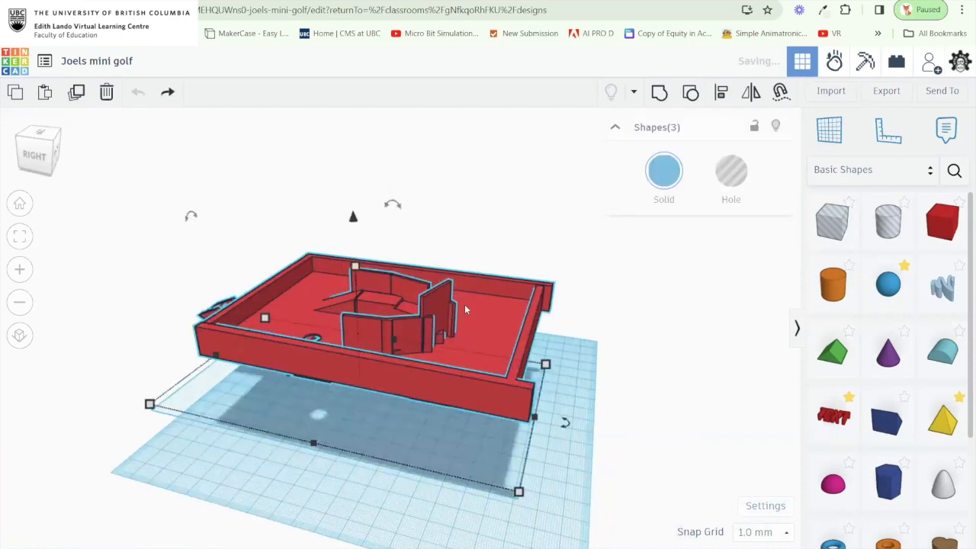
{"action": "left_click", "coordinate": [578, 362]}
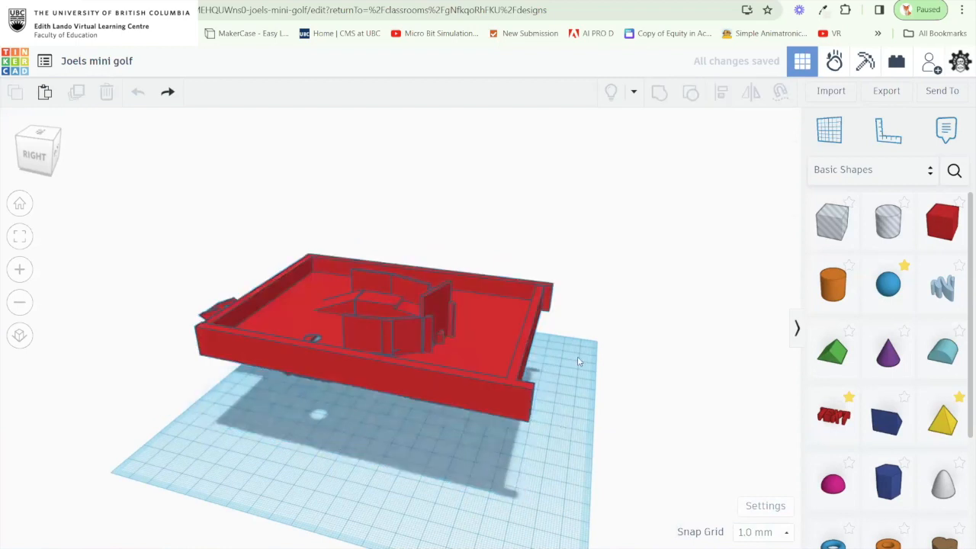
Select only the student board's main body with its curved walls, excluding the launcher ramp.
{"action": "left_click_drag", "start_coordinate": [259, 302], "coordinate": [415, 229]}
{"action": "left_click_drag", "start_coordinate": [381, 355], "coordinate": [427, 403]}
{"action": "left_click", "coordinate": [400, 385]}
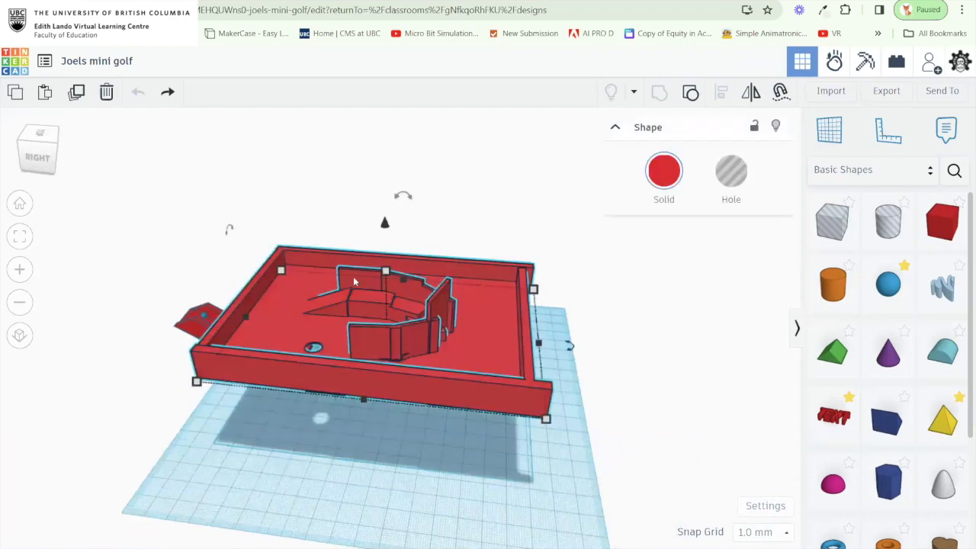
Undo the latest changes to the ramp and the ball at the end of the mini golf tray.
{"action": "left_click", "coordinate": [223, 253]}
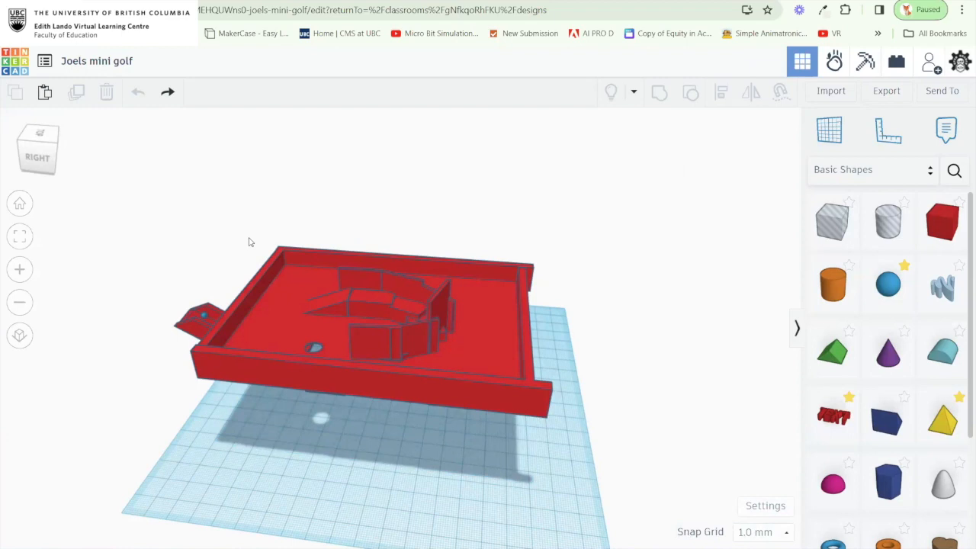
{"action": "key", "text": "ctrl+z"}
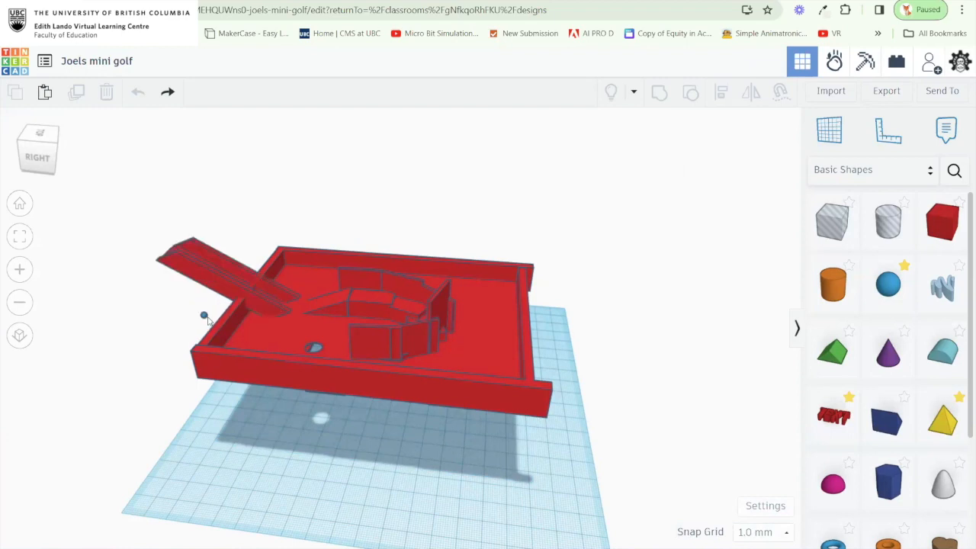
{"action": "key", "text": "ctrl+z"}
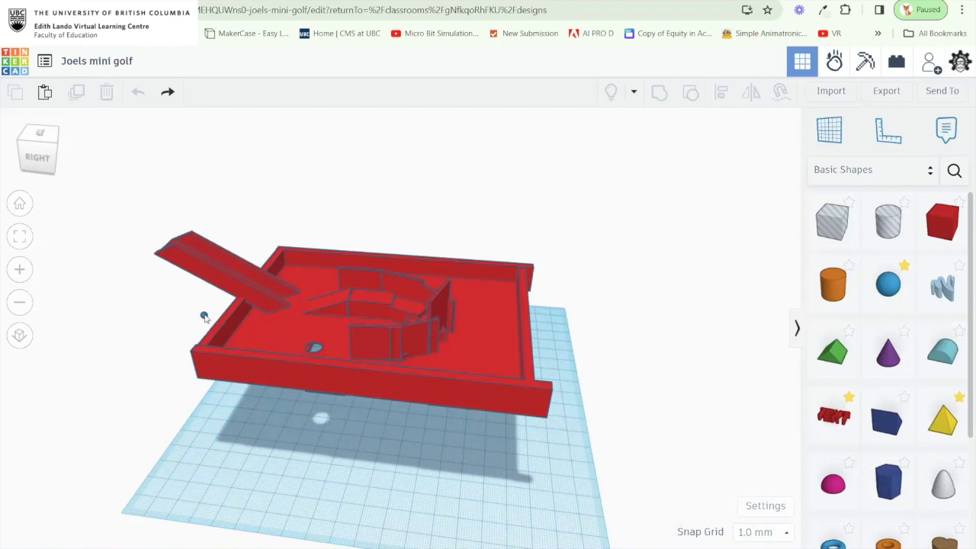
{"action": "scroll", "coordinate": [203, 316], "scroll_direction": "up", "scroll_amount": 10}
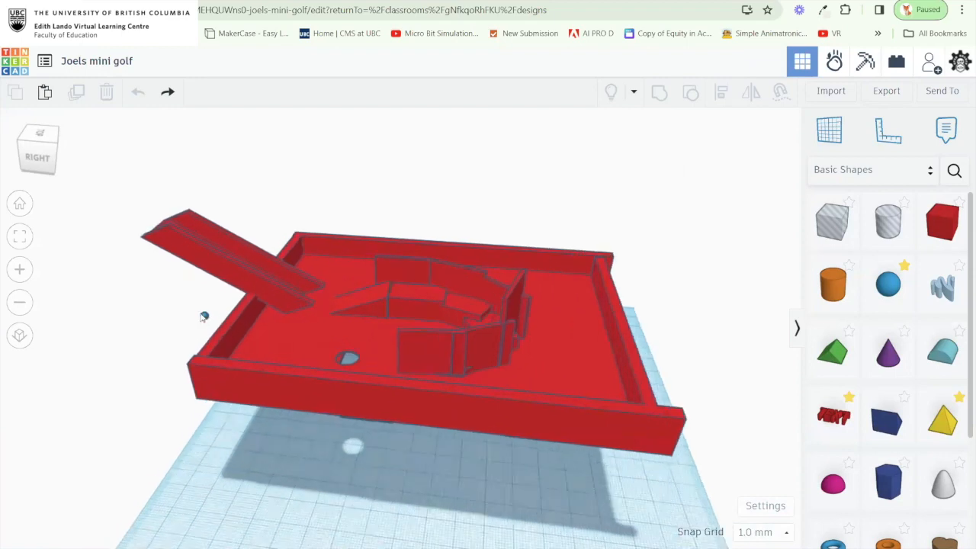
{"action": "scroll", "coordinate": [207, 323], "scroll_direction": "down", "scroll_amount": 10}
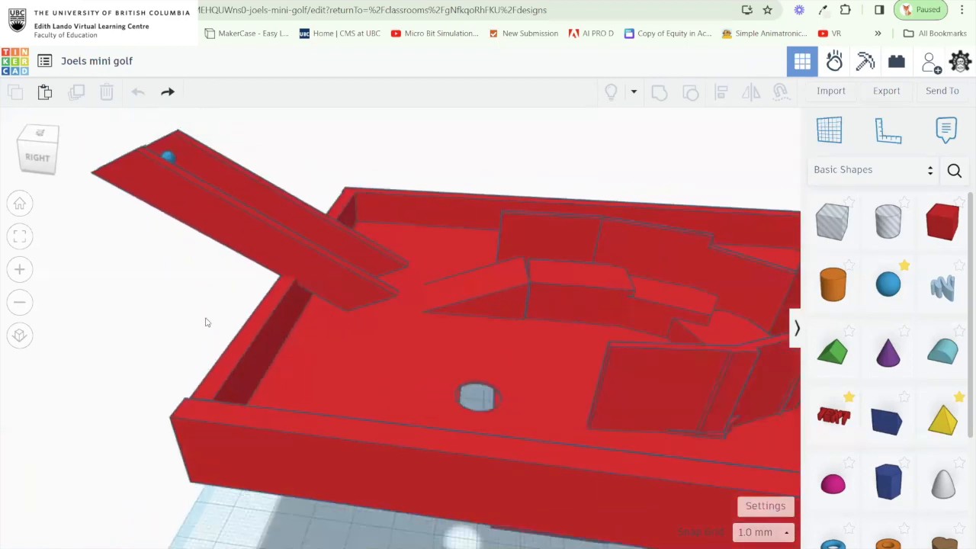
Add a solid cylinder to the workplane and raise the tray, ramp and ball together above it.
{"action": "left_click_drag", "start_coordinate": [393, 377], "coordinate": [465, 320]}
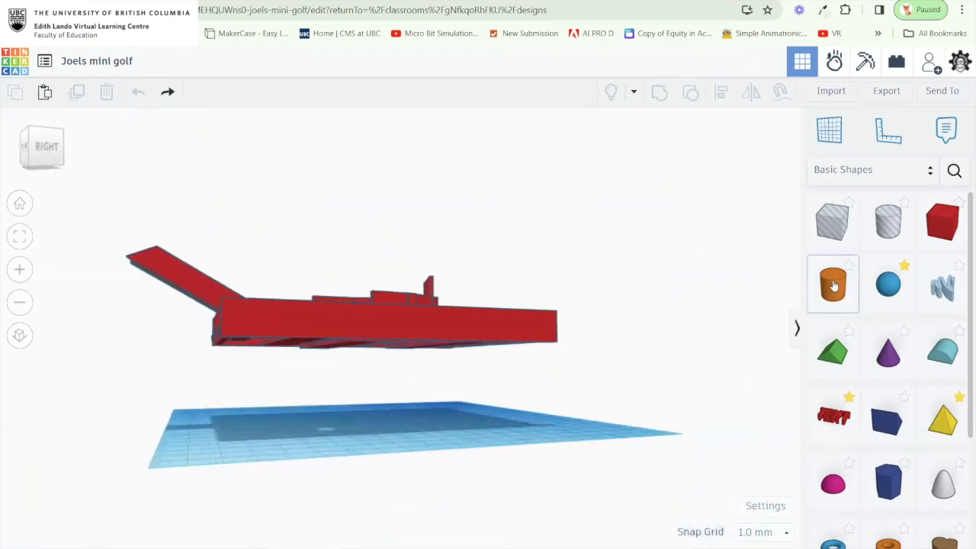
{"action": "left_click_drag", "start_coordinate": [577, 392], "coordinate": [23, 223]}
{"action": "left_click_drag", "start_coordinate": [334, 397], "coordinate": [334, 296]}
{"action": "left_click_drag", "start_coordinate": [486, 331], "coordinate": [482, 442]}
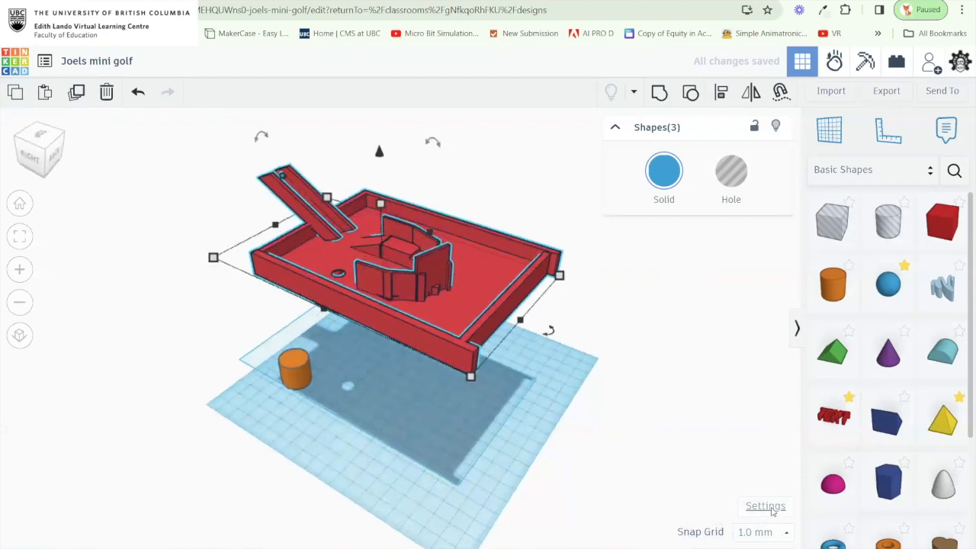
Set the workplane's width and length to 400 mm each in the workspace settings.
{"action": "left_click", "coordinate": [770, 508]}
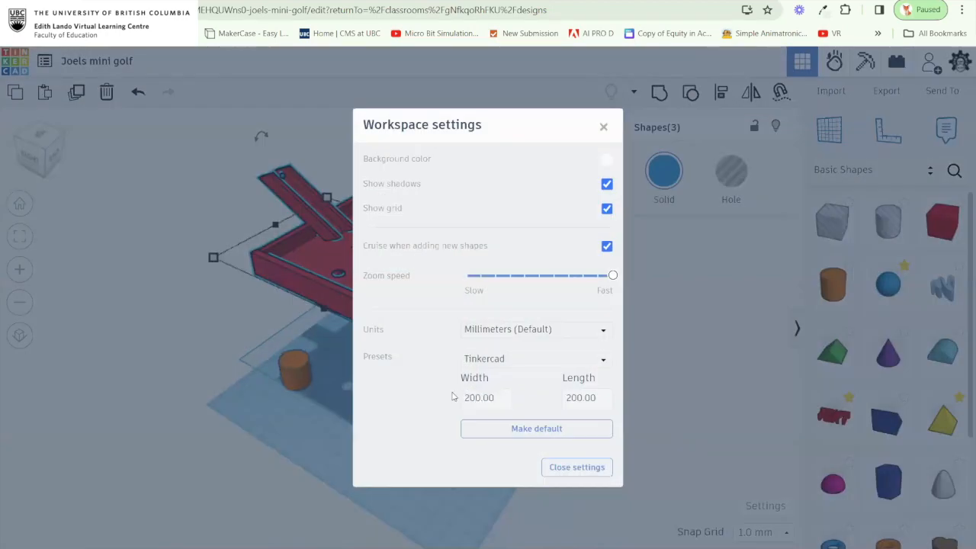
{"action": "left_click", "coordinate": [496, 397]}
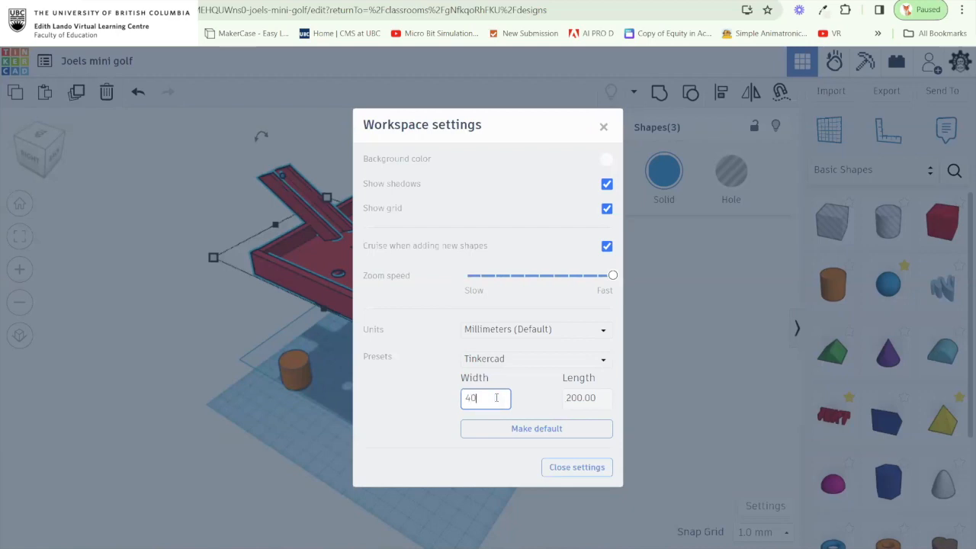
{"action": "left_click", "coordinate": [597, 398]}
{"action": "key", "text": "BackSpace"}
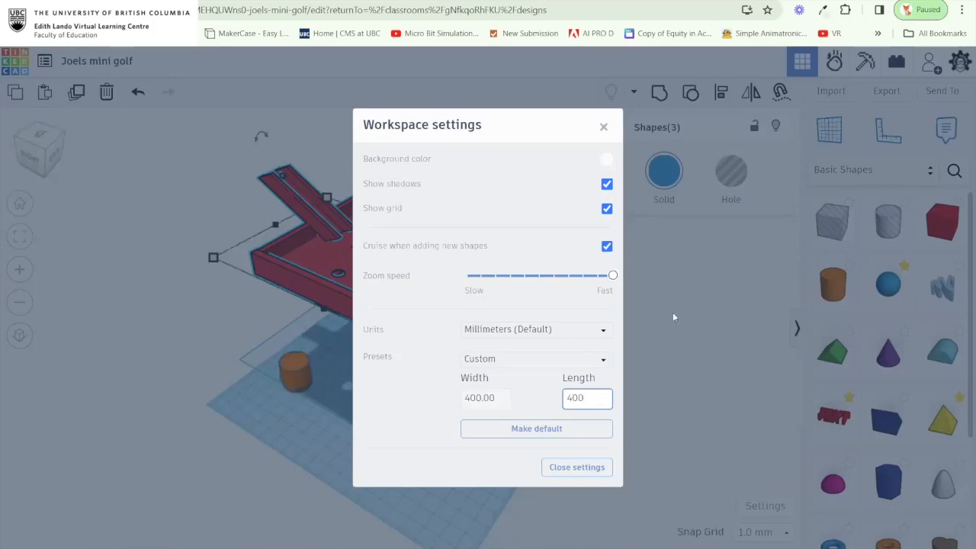
{"action": "left_click", "coordinate": [603, 126]}
Stretch the orange cylinder upward to the underside of the tray so it forms a table leg.
{"action": "left_click_drag", "start_coordinate": [547, 392], "coordinate": [538, 332]}
{"action": "left_click", "coordinate": [298, 373]}
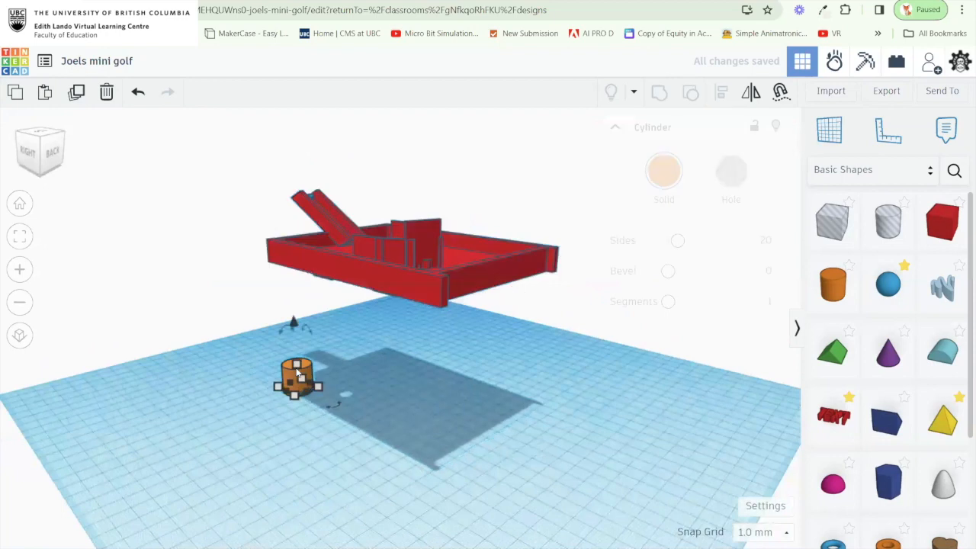
{"action": "left_click_drag", "start_coordinate": [297, 364], "coordinate": [298, 263]}
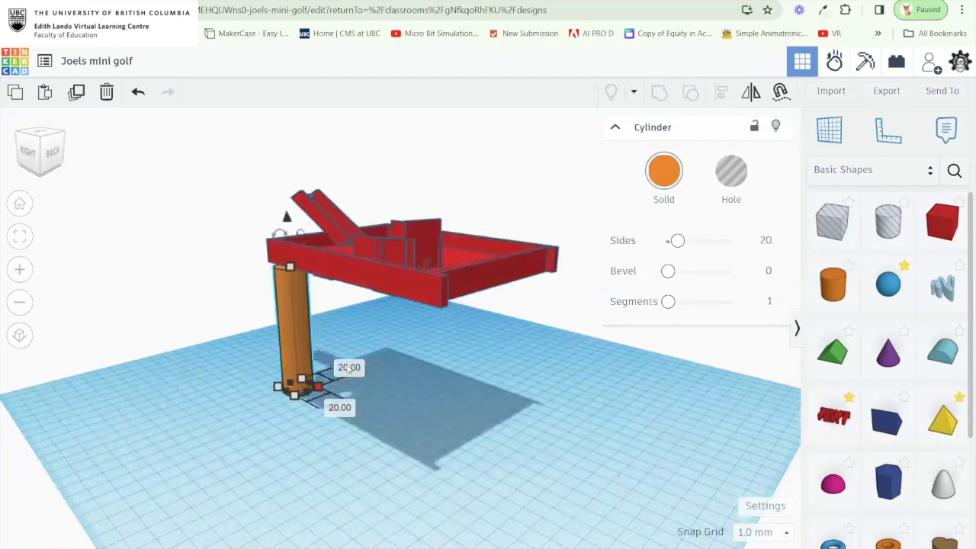
{"action": "left_click", "coordinate": [348, 369]}
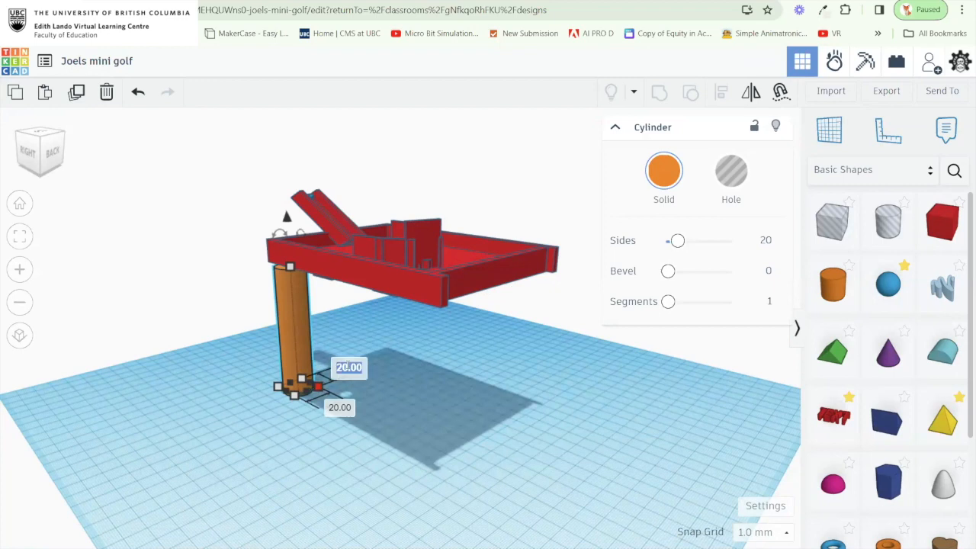
{"action": "left_click", "coordinate": [340, 410]}
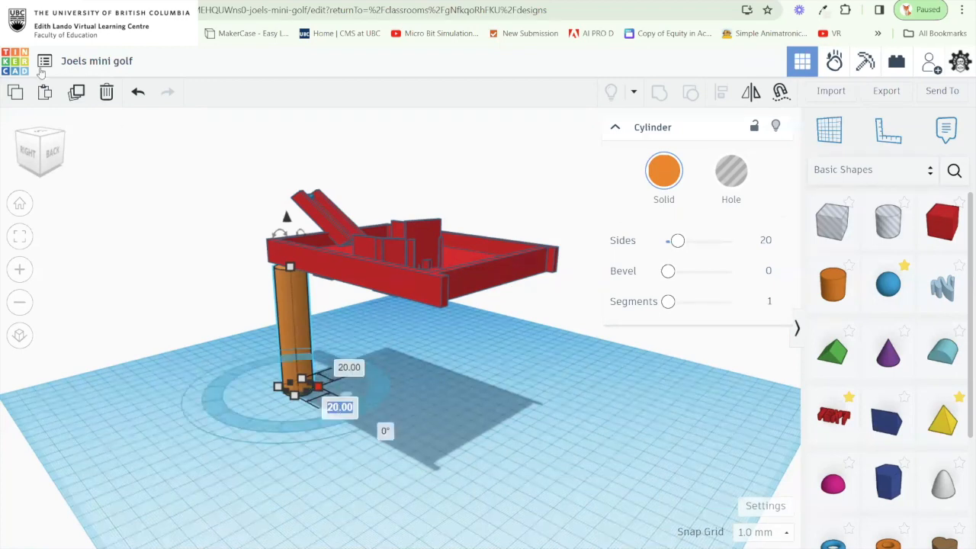
Leave this design and open the Golf Maker design with two magenta legs from the account's own designs.
{"action": "left_click", "coordinate": [17, 59]}
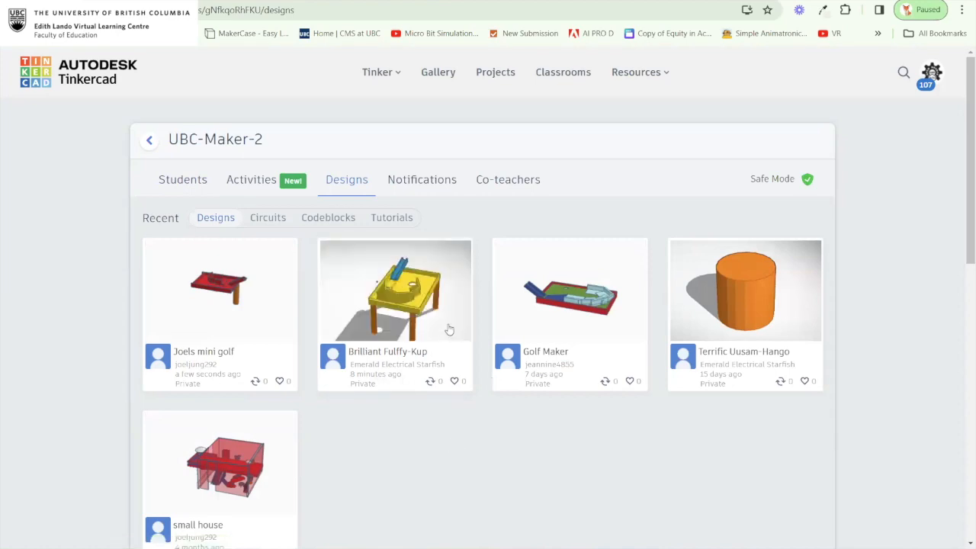
{"action": "mouse_move", "coordinate": [446, 331]}
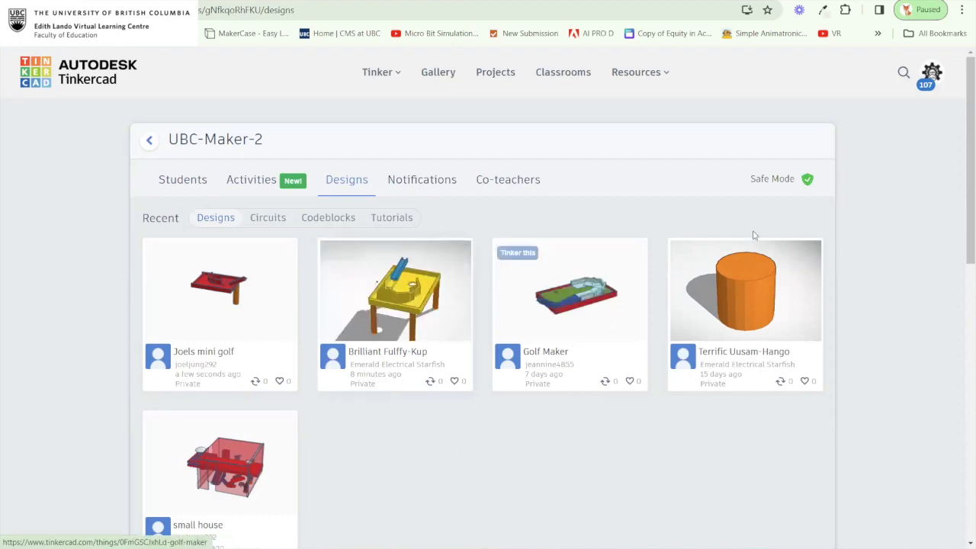
{"action": "left_click", "coordinate": [927, 74]}
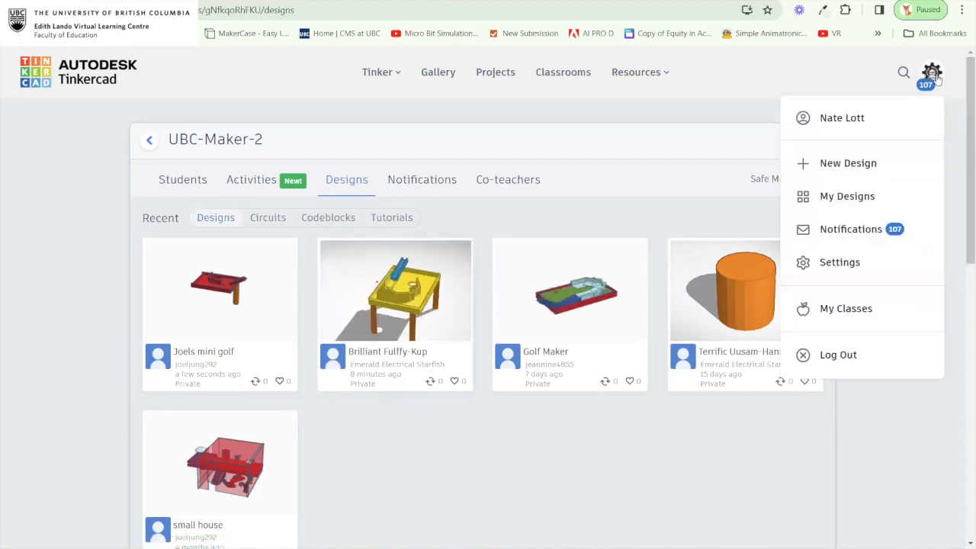
{"action": "left_click", "coordinate": [851, 198]}
{"action": "left_click", "coordinate": [219, 250]}
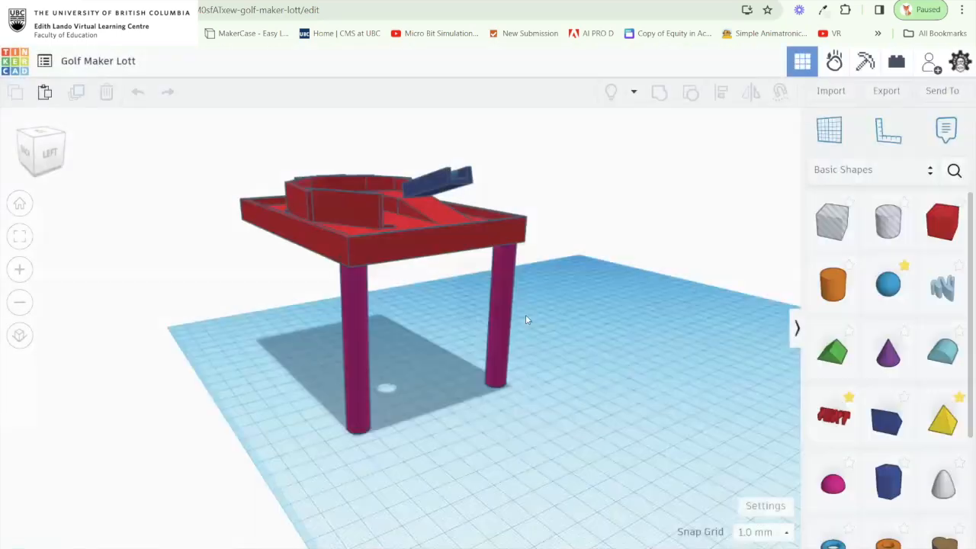
Duplicate the two magenta legs and move the copies about 120 mm to the opposite end of the tray.
{"action": "left_click", "coordinate": [501, 335]}
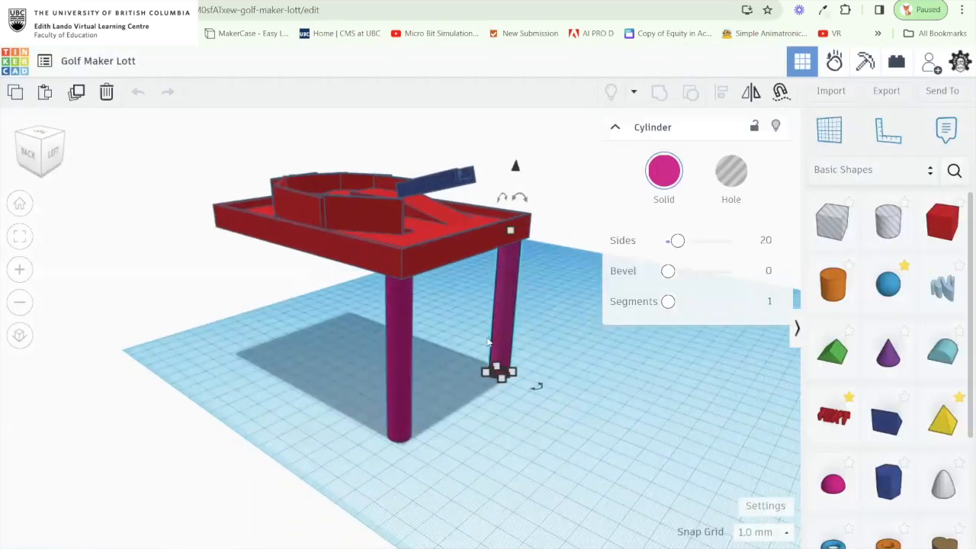
{"action": "left_click", "coordinate": [402, 362], "text": "shift"}
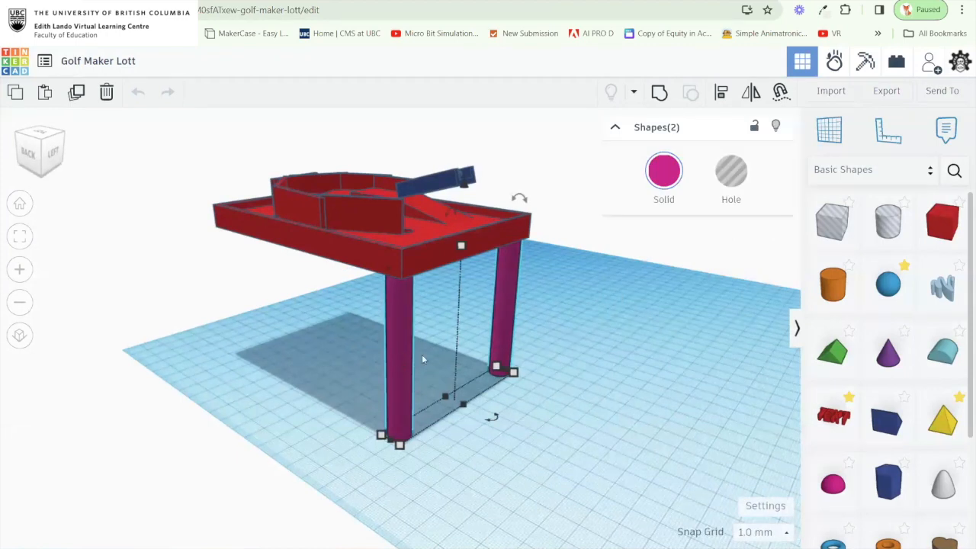
{"action": "left_click", "coordinate": [538, 350]}
{"action": "left_click_drag", "start_coordinate": [588, 443], "coordinate": [358, 360]}
{"action": "left_click", "coordinate": [76, 92]}
{"action": "left_click_drag", "start_coordinate": [396, 332], "coordinate": [234, 267]}
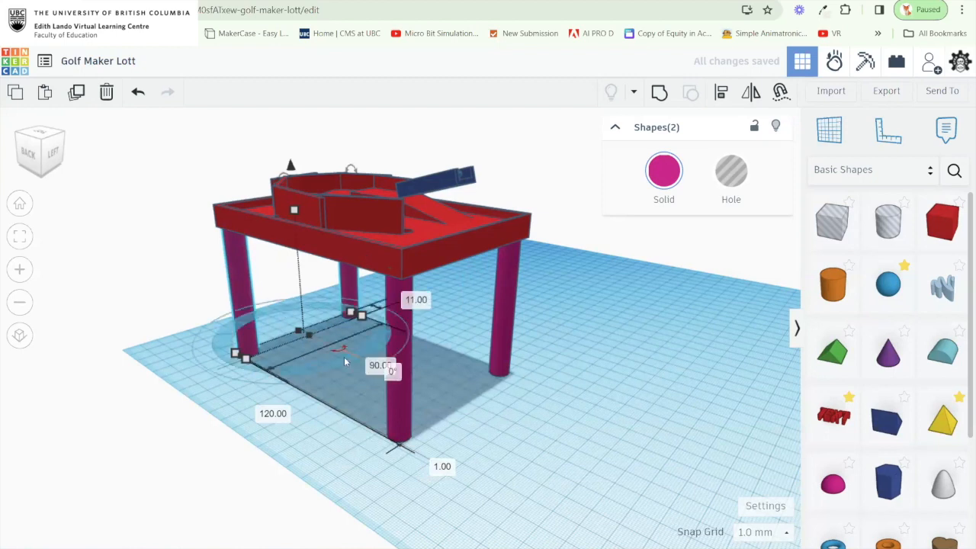
{"action": "mouse_move", "coordinate": [469, 398]}
{"action": "left_mouse_down"}
{"action": "mouse_move", "coordinate": [672, 394]}
{"action": "mouse_move", "coordinate": [504, 405]}
{"action": "mouse_move", "coordinate": [739, 416]}
{"action": "mouse_move", "coordinate": [464, 414]}
{"action": "mouse_move", "coordinate": [274, 427]}
{"action": "left_mouse_up"}
{"action": "left_click_drag", "start_coordinate": [560, 436], "coordinate": [425, 349]}
{"action": "left_click", "coordinate": [534, 427]}
Search the community shape library for "channels".
{"action": "scroll", "coordinate": [425, 347], "scroll_direction": "up", "scroll_amount": 10}
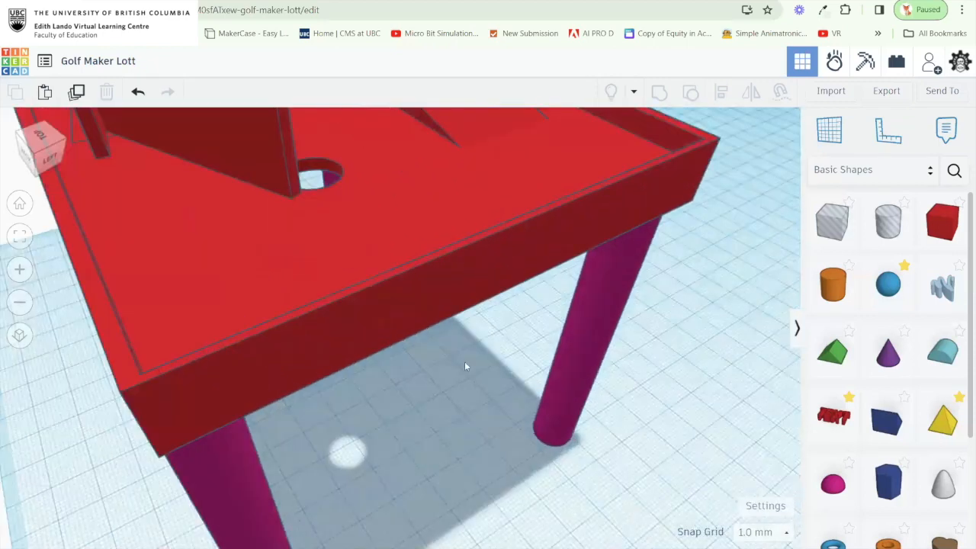
{"action": "scroll", "coordinate": [440, 381], "scroll_direction": "down", "scroll_amount": 10}
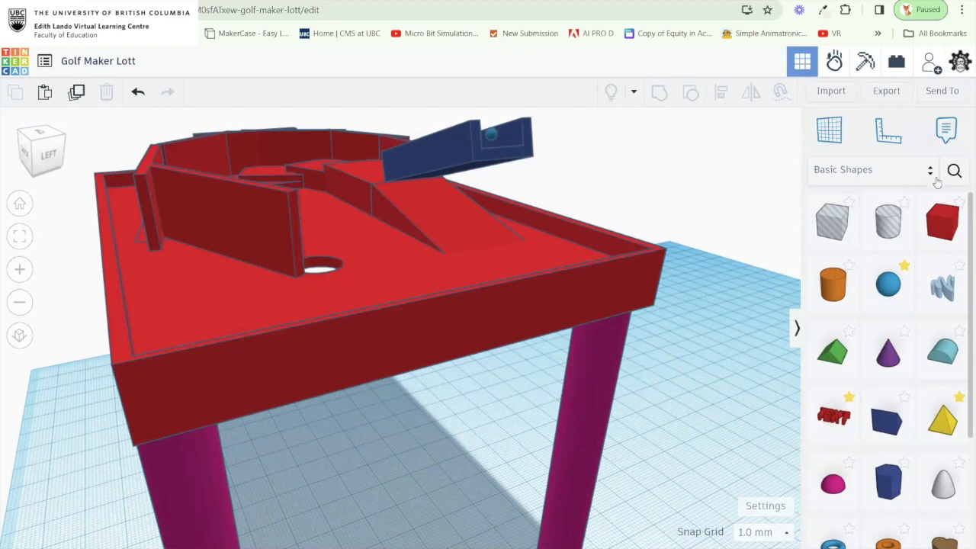
{"action": "left_click", "coordinate": [796, 330]}
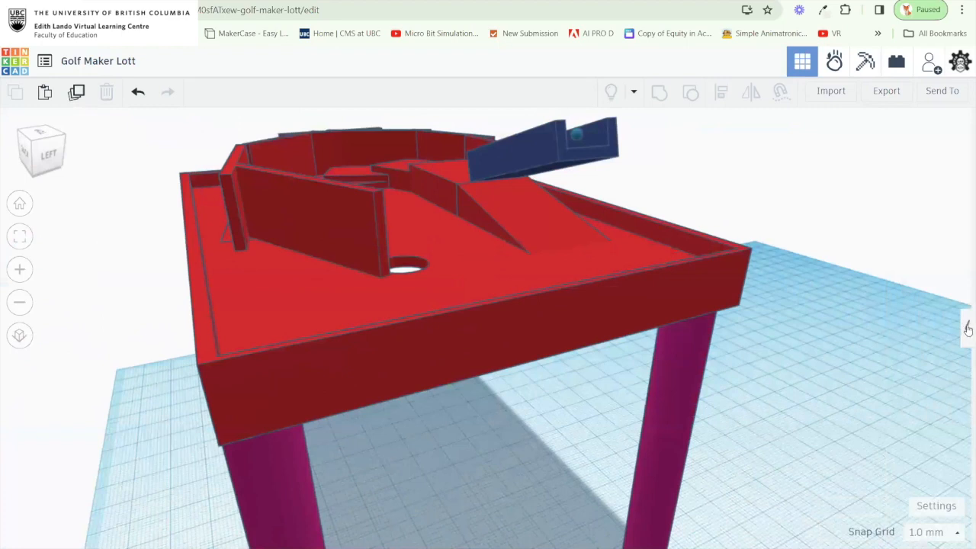
{"action": "left_click", "coordinate": [964, 328]}
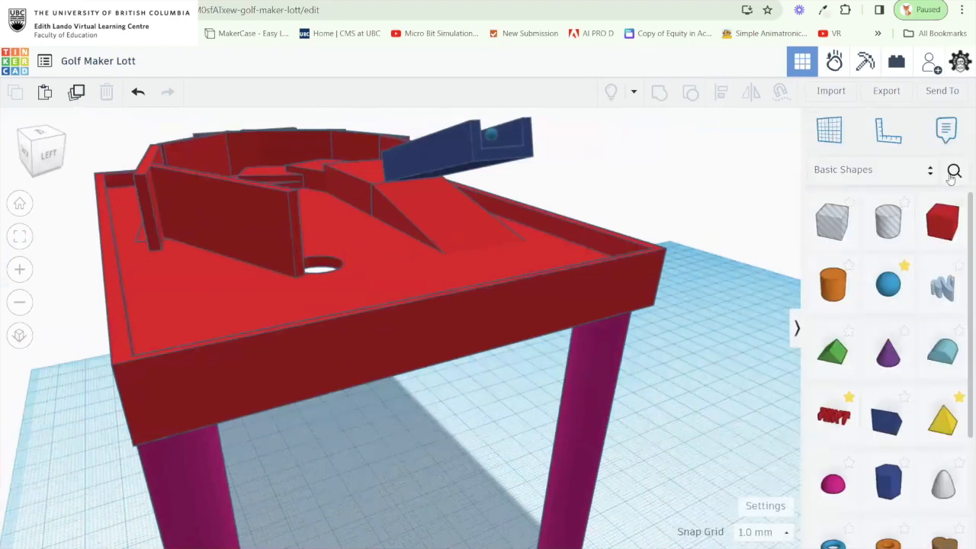
{"action": "left_click", "coordinate": [954, 170]}
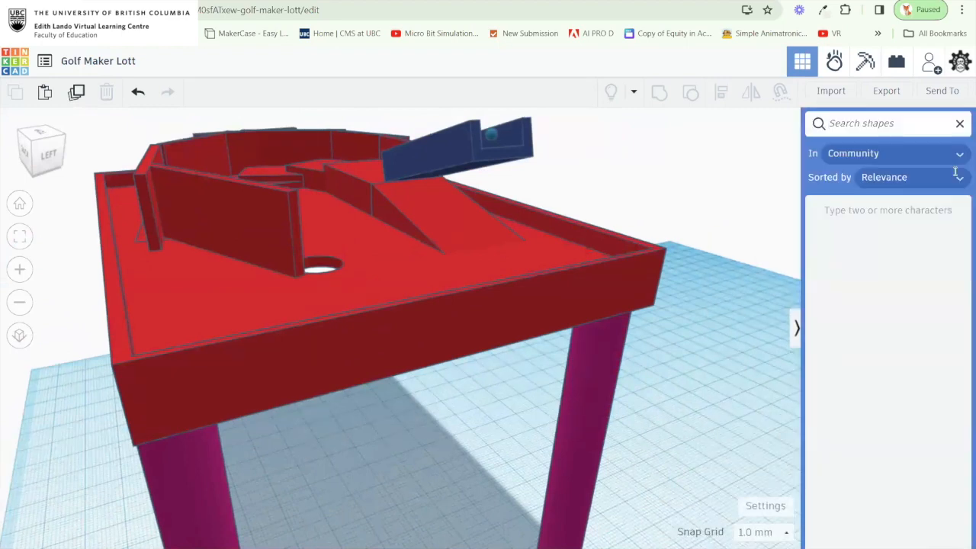
{"action": "type", "text": "channels"}
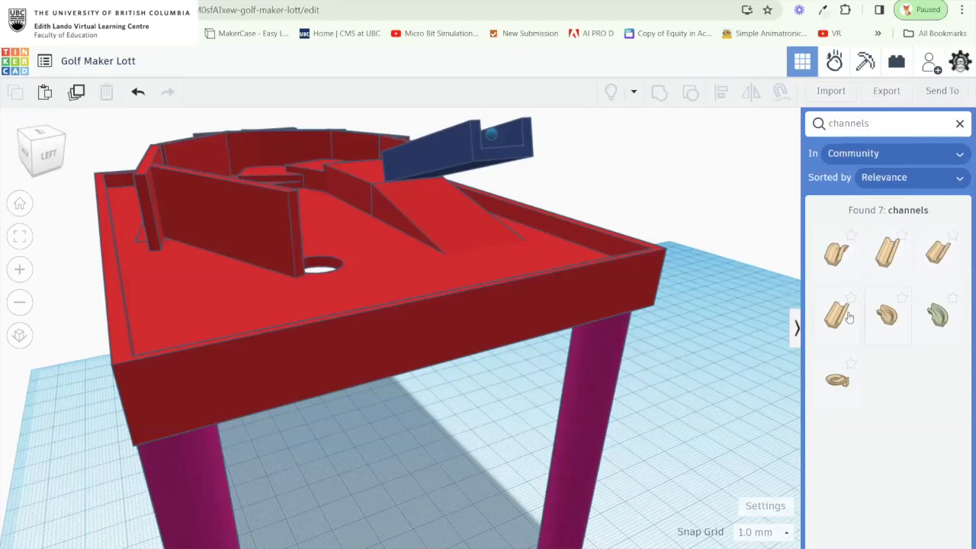
Place a 90° turn channel and a channel bump on the empty workplane beside the golf table.
{"action": "left_click_drag", "start_coordinate": [894, 321], "coordinate": [707, 358]}
{"action": "left_click_drag", "start_coordinate": [718, 410], "coordinate": [471, 427]}
{"action": "key", "text": "f"}
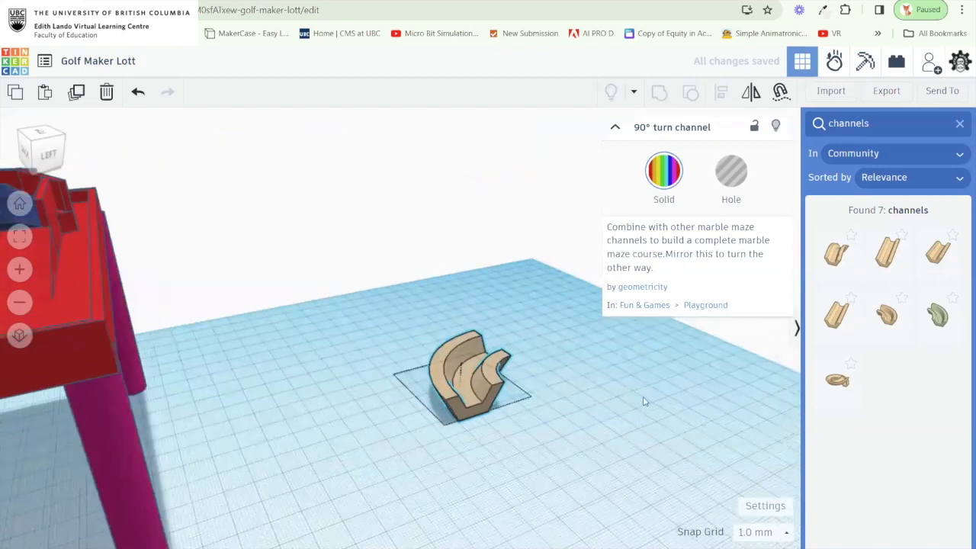
{"action": "left_click", "coordinate": [937, 251]}
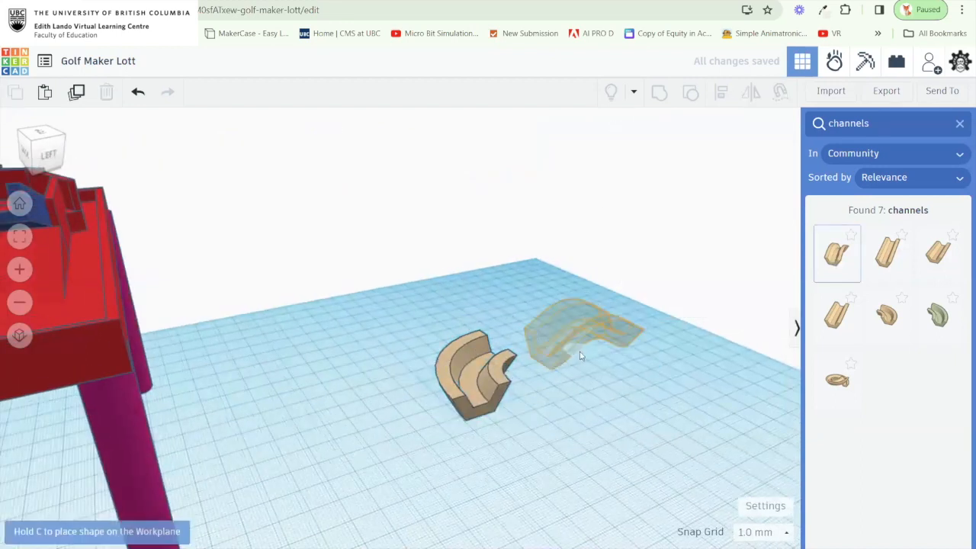
{"action": "left_click", "coordinate": [568, 345]}
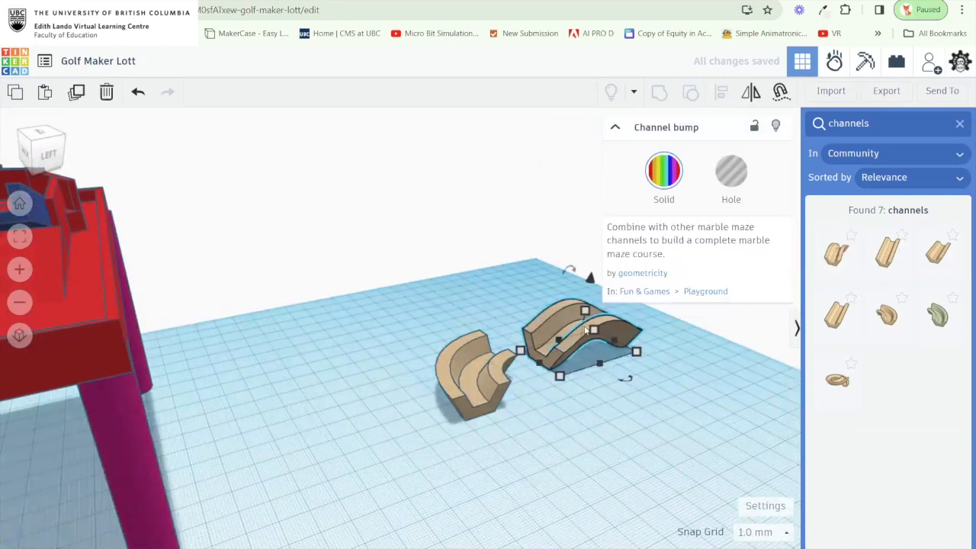
Place a helix channel and a straight channel on the workplane near the other channel pieces.
{"action": "left_click", "coordinate": [837, 380]}
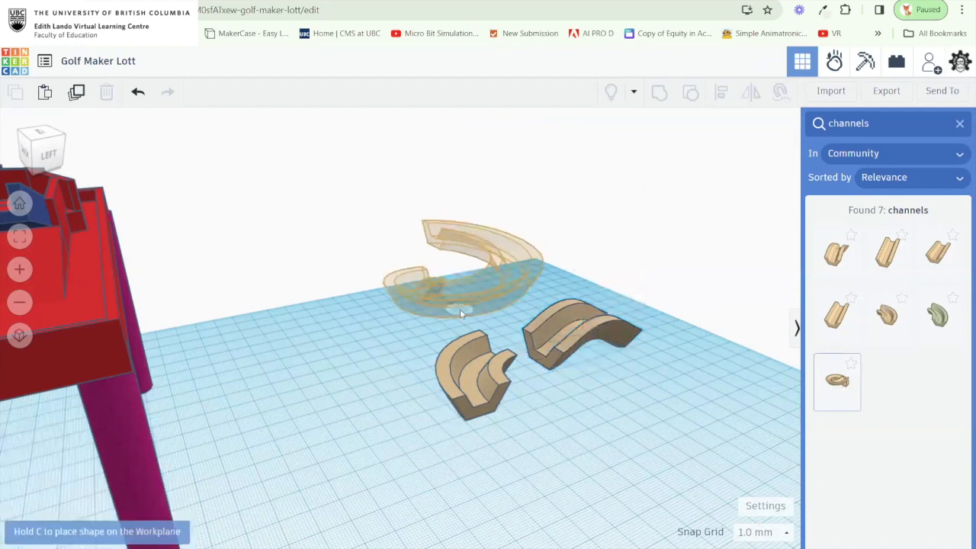
{"action": "left_click", "coordinate": [460, 309]}
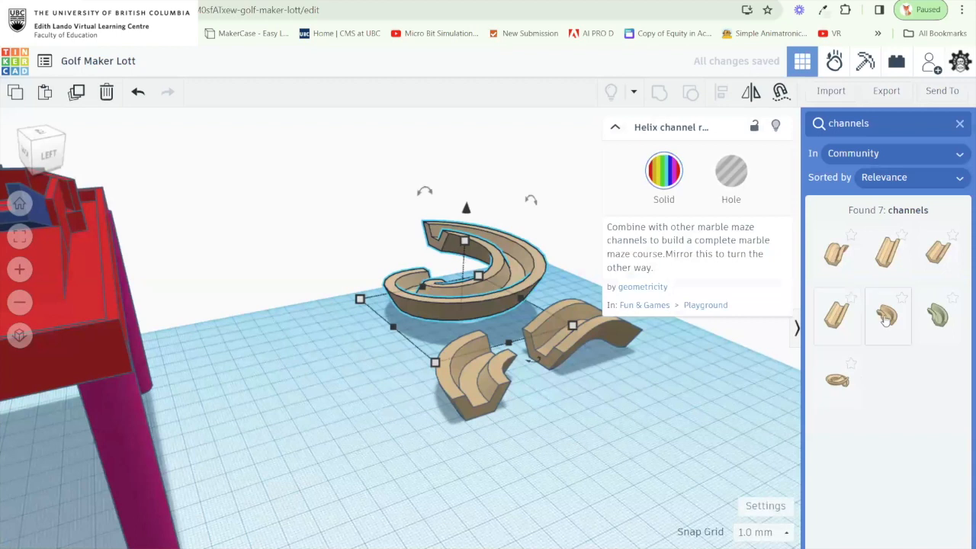
{"action": "left_click", "coordinate": [831, 256]}
{"action": "left_click", "coordinate": [357, 368]}
{"action": "left_click_drag", "start_coordinate": [444, 430], "coordinate": [391, 390]}
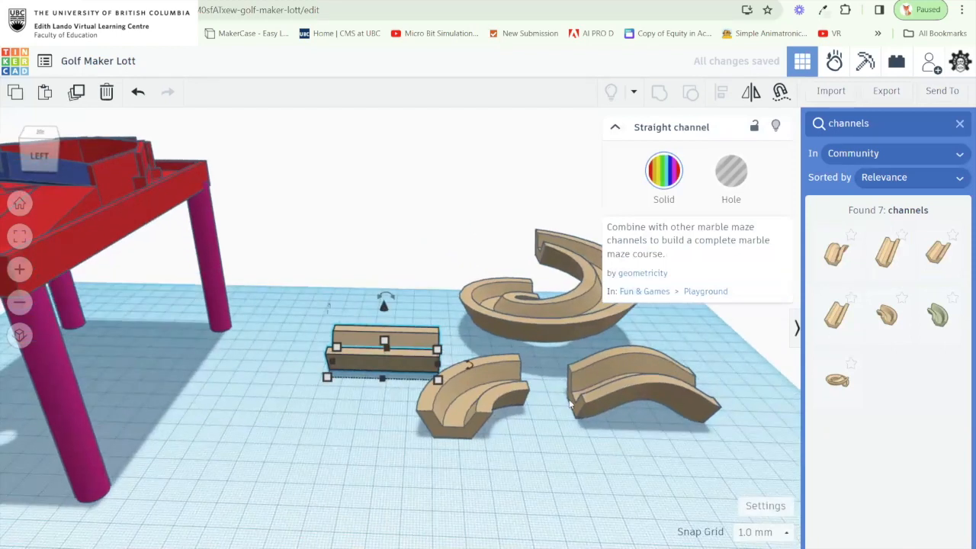
Inspect the placed channel pieces from above, selecting the 90° turn and the channel bump.
{"action": "left_click_drag", "start_coordinate": [569, 404], "coordinate": [362, 412]}
{"action": "left_click_drag", "start_coordinate": [534, 294], "coordinate": [427, 364]}
{"action": "left_click", "coordinate": [427, 361]}
{"action": "left_click", "coordinate": [307, 329]}
{"action": "left_click", "coordinate": [303, 396]}
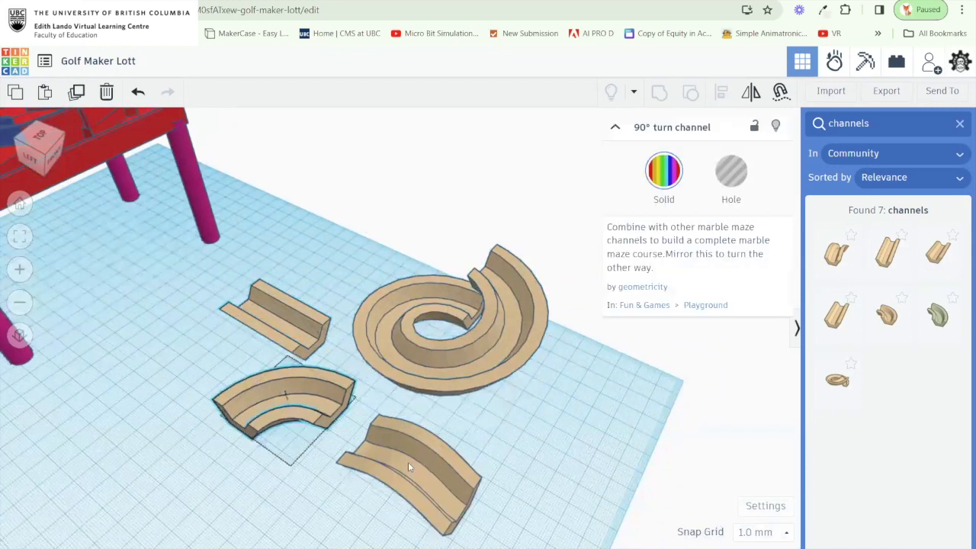
{"action": "left_click", "coordinate": [408, 462]}
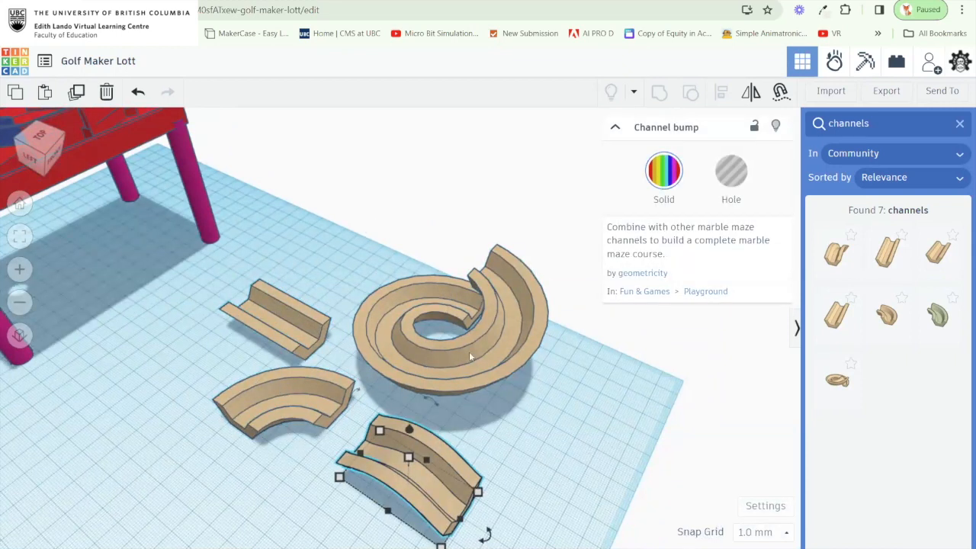
Hide the shape library and collapse the channel bump's properties to free up the workspace around the golf table.
{"action": "left_click", "coordinate": [797, 327]}
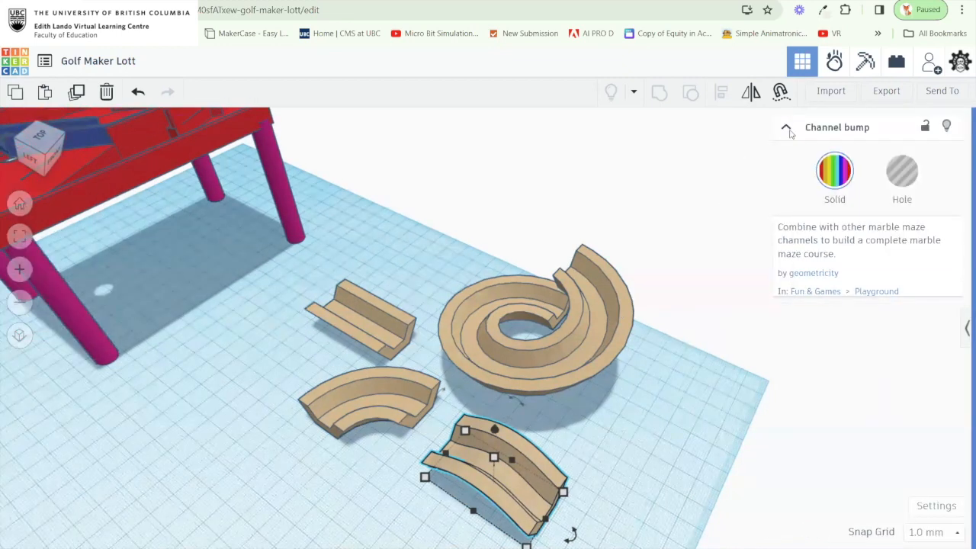
{"action": "left_click", "coordinate": [790, 133]}
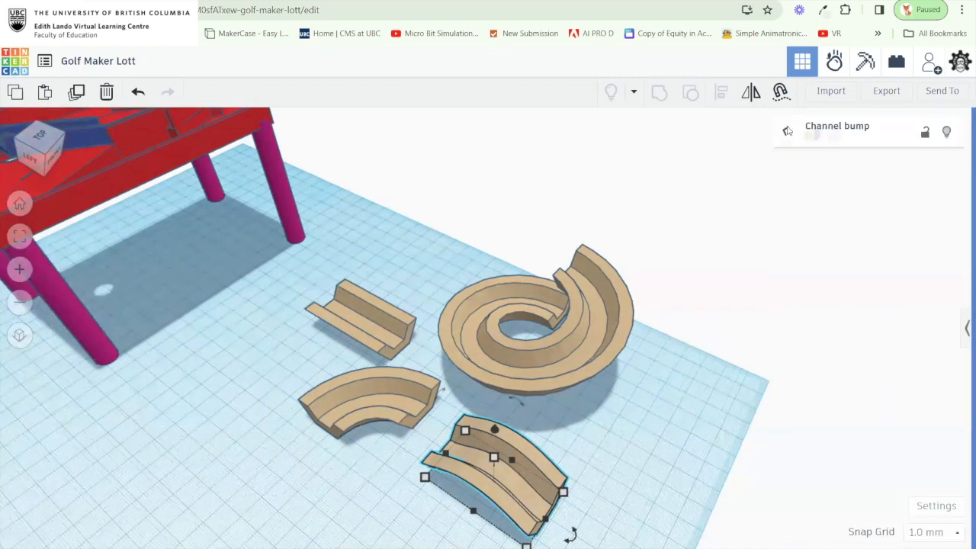
{"action": "left_click_drag", "start_coordinate": [575, 309], "coordinate": [629, 355]}
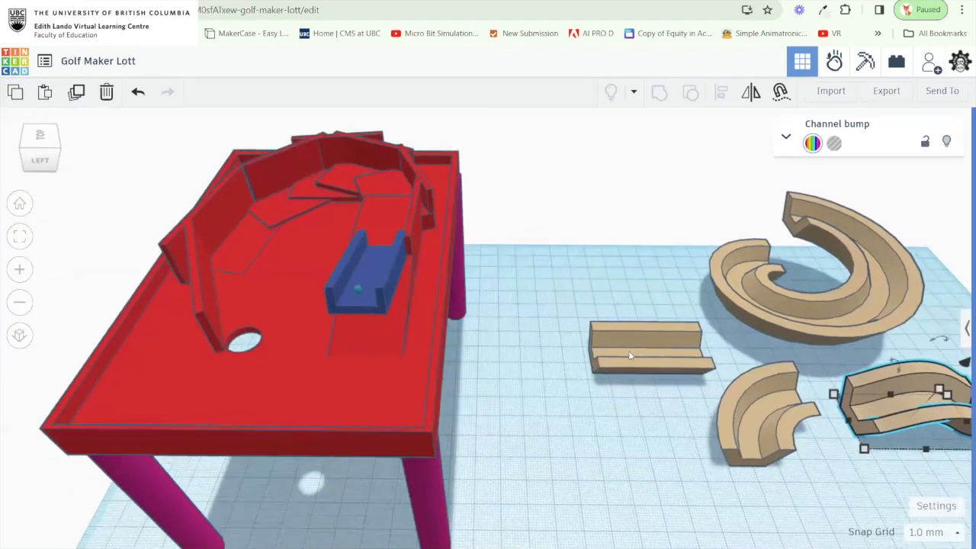
{"action": "left_click", "coordinate": [356, 289]}
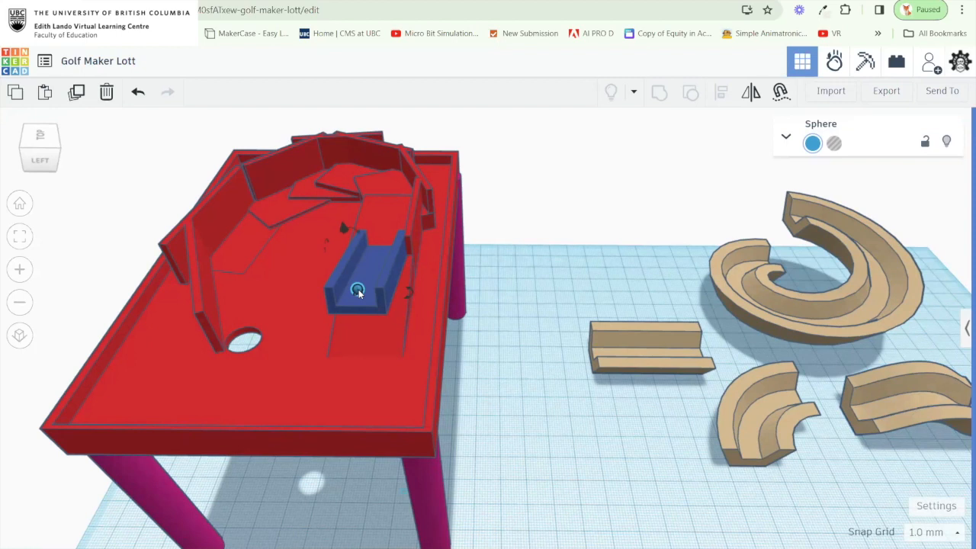
Move the straight channel underneath the golf table and raise it 35 mm above the workplane.
{"action": "left_click", "coordinate": [627, 350]}
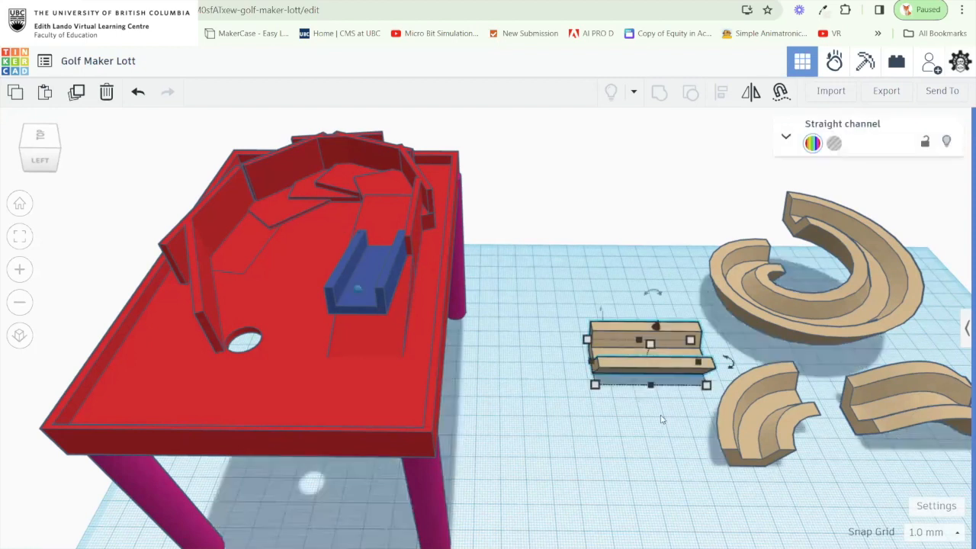
{"action": "left_click_drag", "start_coordinate": [663, 417], "coordinate": [268, 476]}
{"action": "left_click_drag", "start_coordinate": [402, 406], "coordinate": [546, 374]}
{"action": "left_click_drag", "start_coordinate": [427, 257], "coordinate": [436, 320]}
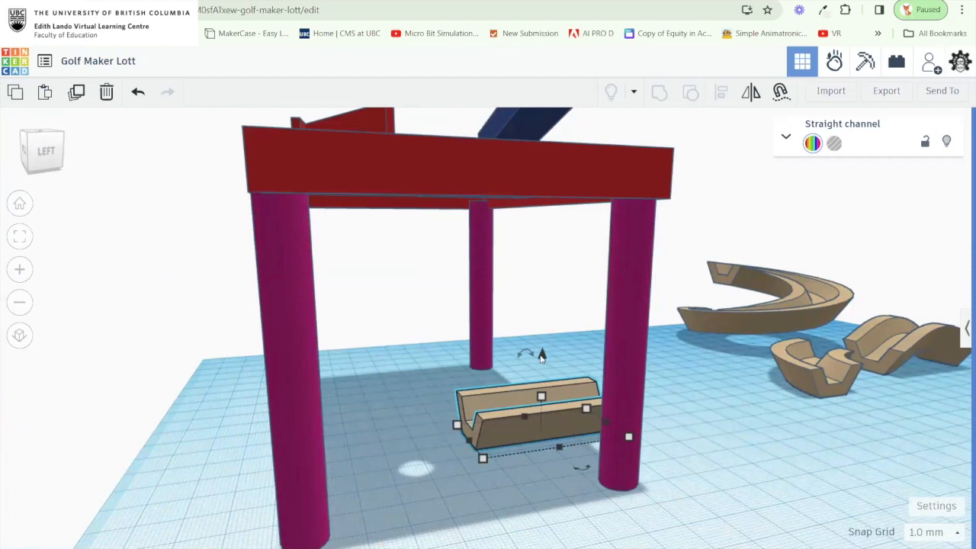
{"action": "left_click_drag", "start_coordinate": [543, 356], "coordinate": [545, 254]}
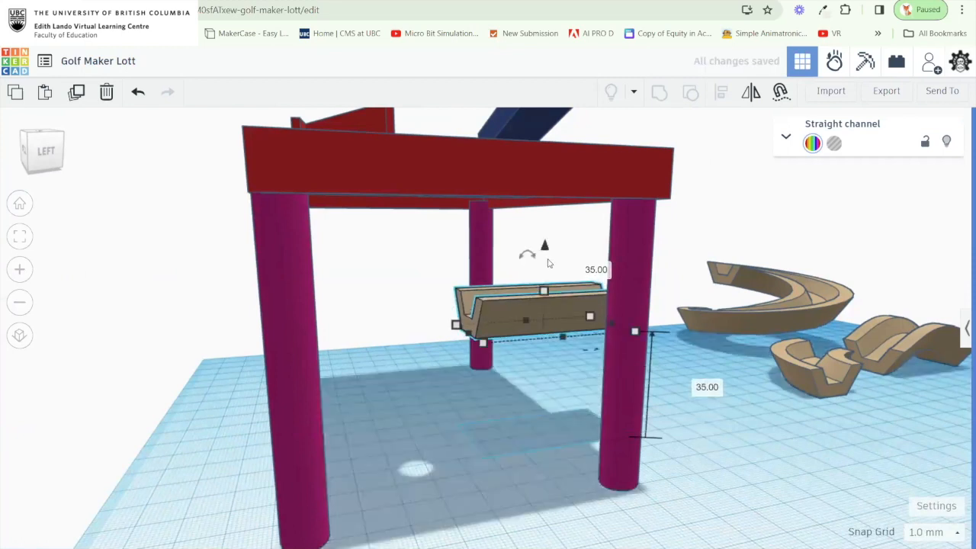
{"action": "left_click", "coordinate": [568, 427]}
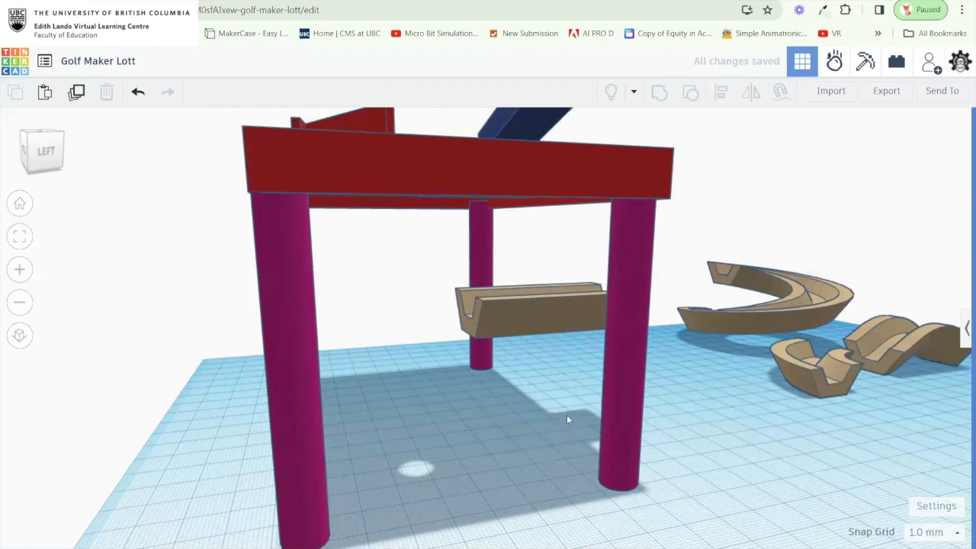
Shift the straight channel horizontally beneath the tray to bring it under the hole.
{"action": "left_click", "coordinate": [534, 311]}
{"action": "left_click_drag", "start_coordinate": [533, 311], "coordinate": [392, 407]}
{"action": "left_click_drag", "start_coordinate": [391, 364], "coordinate": [421, 293]}
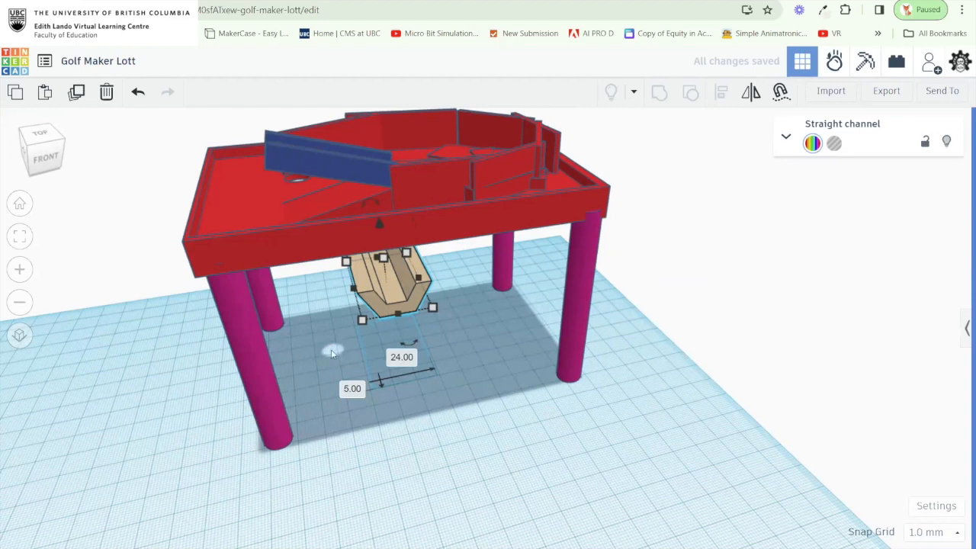
{"action": "key", "text": "Left"}
{"action": "key", "text": "Left"}
{"action": "key", "text": "Left"}
{"action": "key", "text": "Left"}
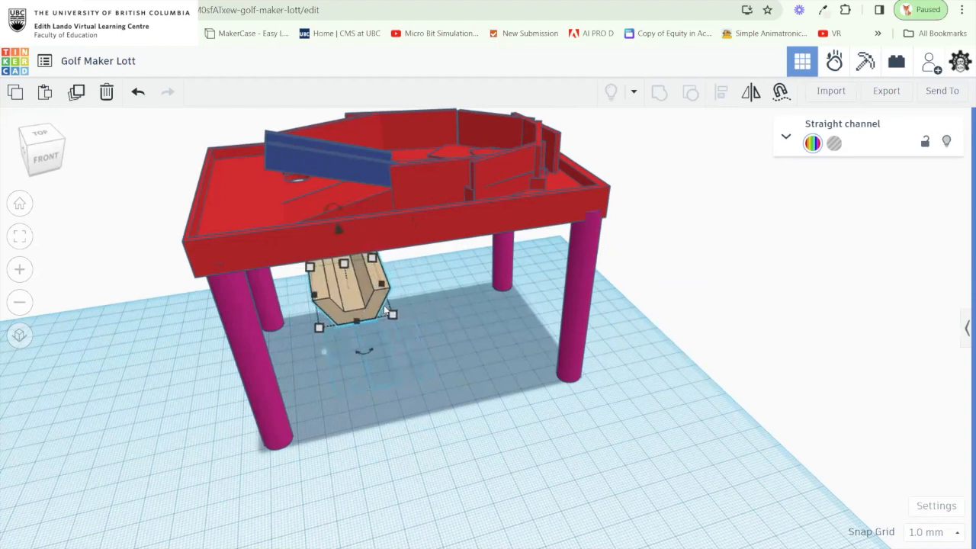
{"action": "key", "text": "Right"}
{"action": "key", "text": "Right"}
{"action": "key", "text": "Right"}
{"action": "key", "text": "Right"}
{"action": "key", "text": "Right"}
{"action": "key", "text": "Right"}
{"action": "key", "text": "Right"}
{"action": "key", "text": "Right"}
{"action": "key", "text": "Left"}
{"action": "key", "text": "Left"}
{"action": "key", "text": "Left"}
{"action": "key", "text": "Left"}
{"action": "key", "text": "Left"}
{"action": "key", "text": "Left"}
{"action": "key", "text": "Left"}
{"action": "key", "text": "Left"}
{"action": "key", "text": "Left"}
{"action": "key", "text": "Left"}
{"action": "key", "text": "Left"}
{"action": "key", "text": "Left"}
{"action": "key", "text": "Left"}
{"action": "key", "text": "Left"}
{"action": "key", "text": "Right"}
{"action": "key", "text": "Right"}
{"action": "key", "text": "Right"}
{"action": "key", "text": "Right"}
{"action": "key", "text": "Left"}
{"action": "key", "text": "Left"}
{"action": "key", "text": "Left"}
{"action": "key", "text": "Up"}
{"action": "key", "text": "Up"}
{"action": "key", "text": "Up"}
{"action": "key", "text": "Up"}
{"action": "key", "text": "Left"}
{"action": "key", "text": "Left"}
{"action": "key", "text": "Left"}
{"action": "key", "text": "Left"}
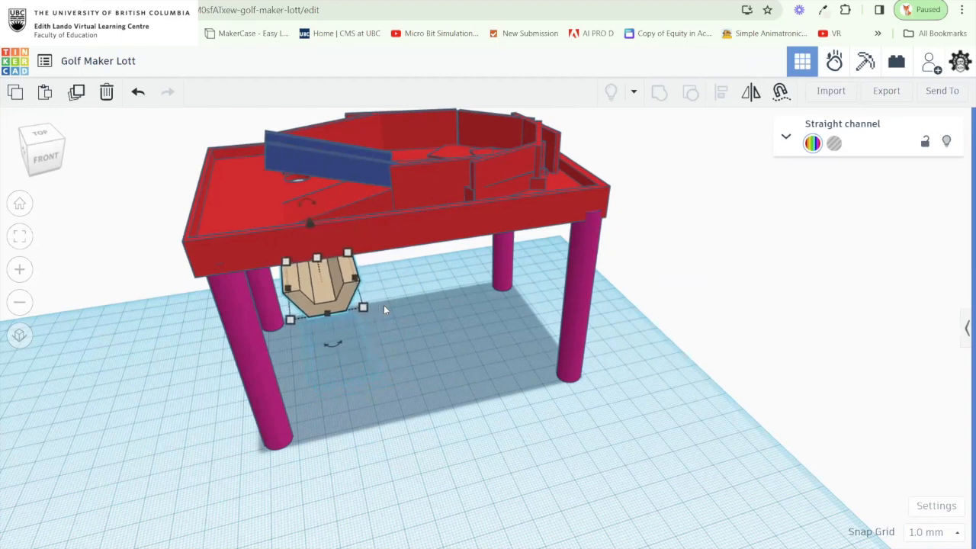
Adjust the straight channel's height beneath the tray, using the hole as reference from below.
{"action": "left_click_drag", "start_coordinate": [302, 371], "coordinate": [751, 394]}
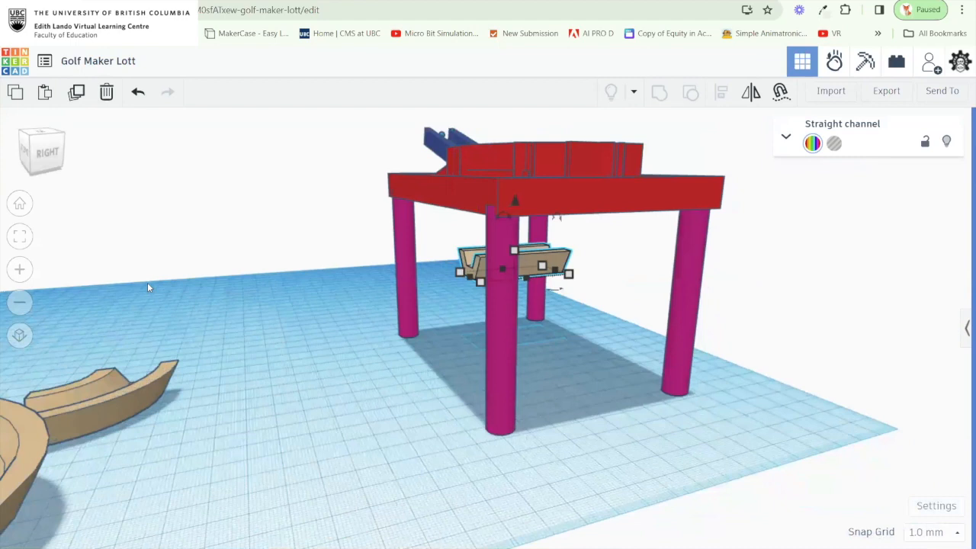
{"action": "left_click", "coordinate": [19, 237]}
{"action": "left_click_drag", "start_coordinate": [462, 334], "coordinate": [451, 298]}
{"action": "left_click_drag", "start_coordinate": [487, 253], "coordinate": [491, 112]}
{"action": "left_click_drag", "start_coordinate": [501, 211], "coordinate": [514, 396]}
{"action": "left_click_drag", "start_coordinate": [487, 318], "coordinate": [500, 281]}
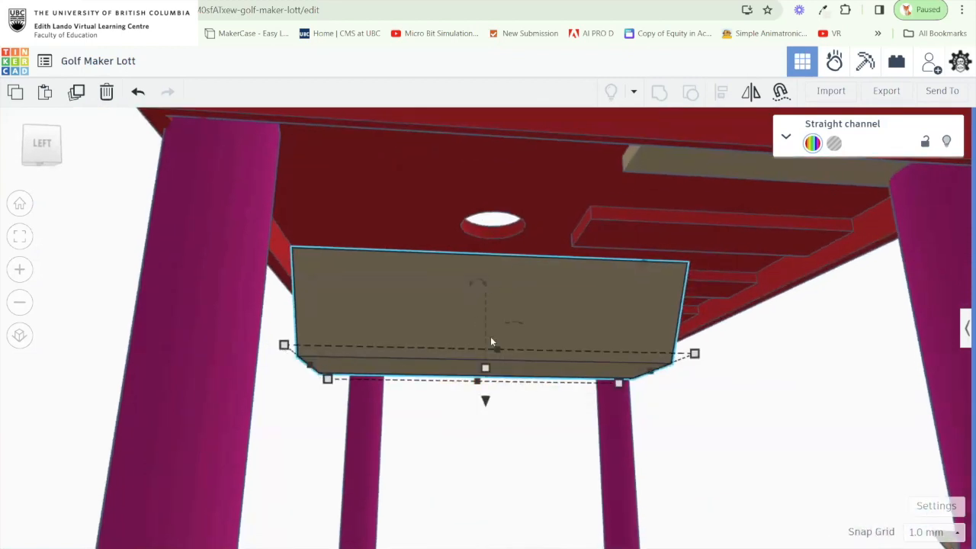
{"action": "scroll", "coordinate": [497, 303], "scroll_direction": "down", "scroll_amount": 5}
{"action": "left_click_drag", "start_coordinate": [498, 299], "coordinate": [506, 404]}
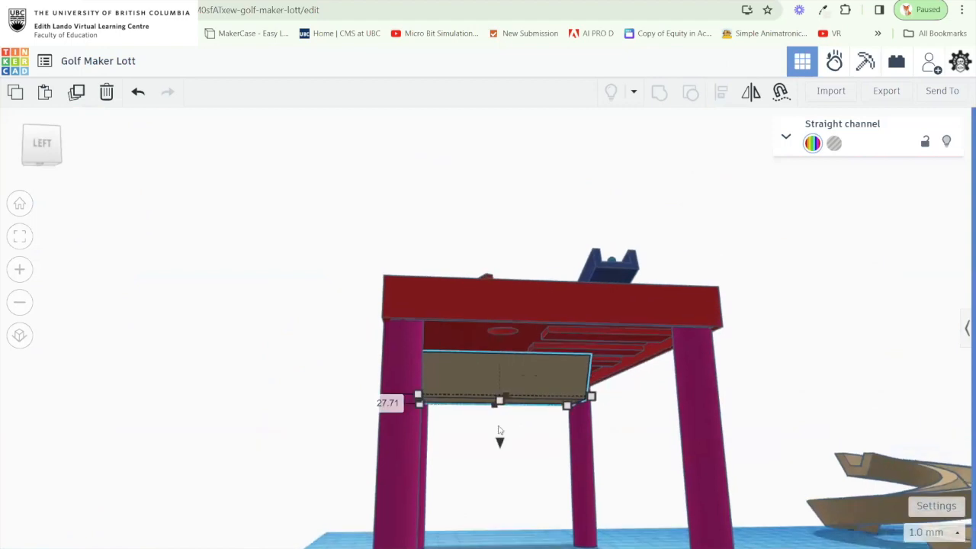
{"action": "left_click_drag", "start_coordinate": [499, 443], "coordinate": [513, 410]}
{"action": "scroll", "coordinate": [497, 359], "scroll_direction": "up", "scroll_amount": 10}
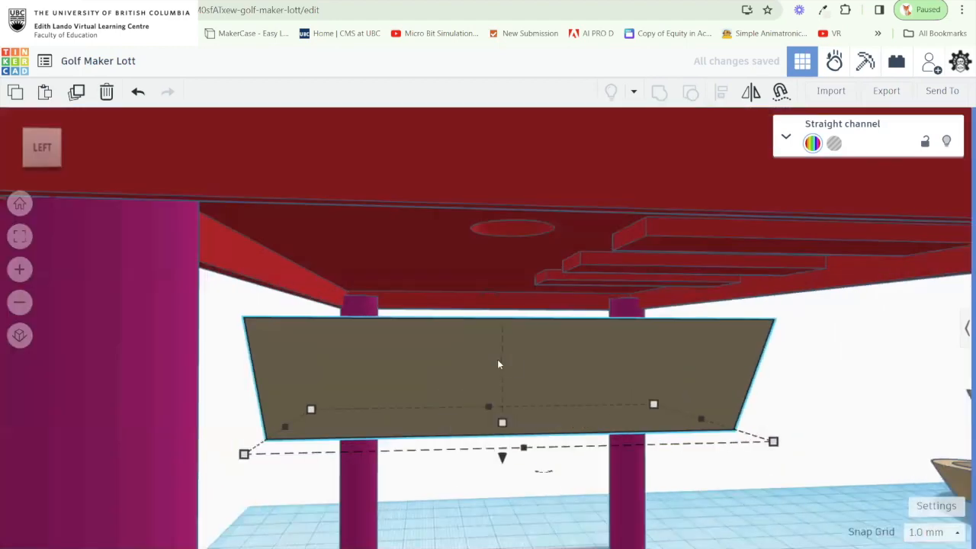
Lengthen the straight channel on one end so it extends out past the table's side.
{"action": "left_click_drag", "start_coordinate": [497, 359], "coordinate": [326, 378]}
{"action": "scroll", "coordinate": [461, 382], "scroll_direction": "down", "scroll_amount": 5}
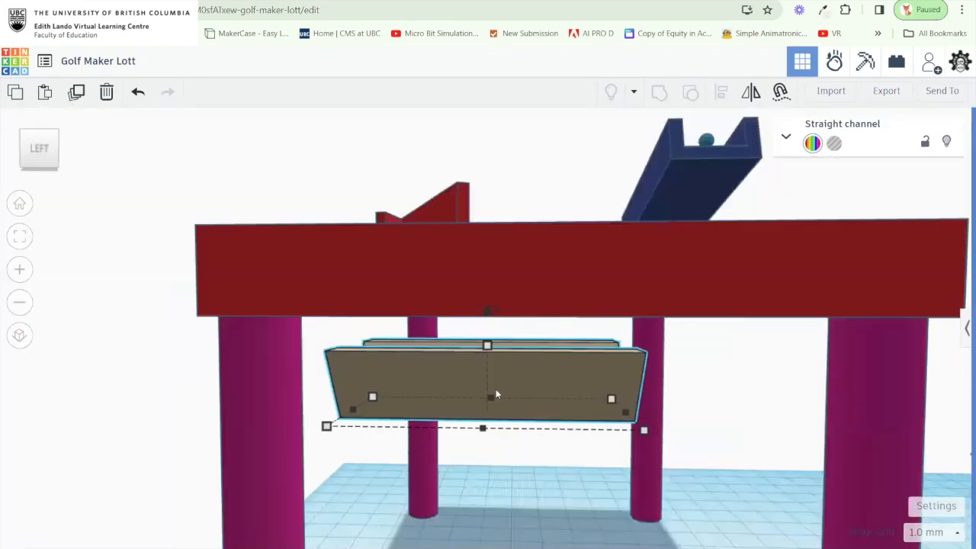
{"action": "left_click_drag", "start_coordinate": [535, 398], "coordinate": [644, 415]}
{"action": "left_click_drag", "start_coordinate": [506, 425], "coordinate": [570, 396]}
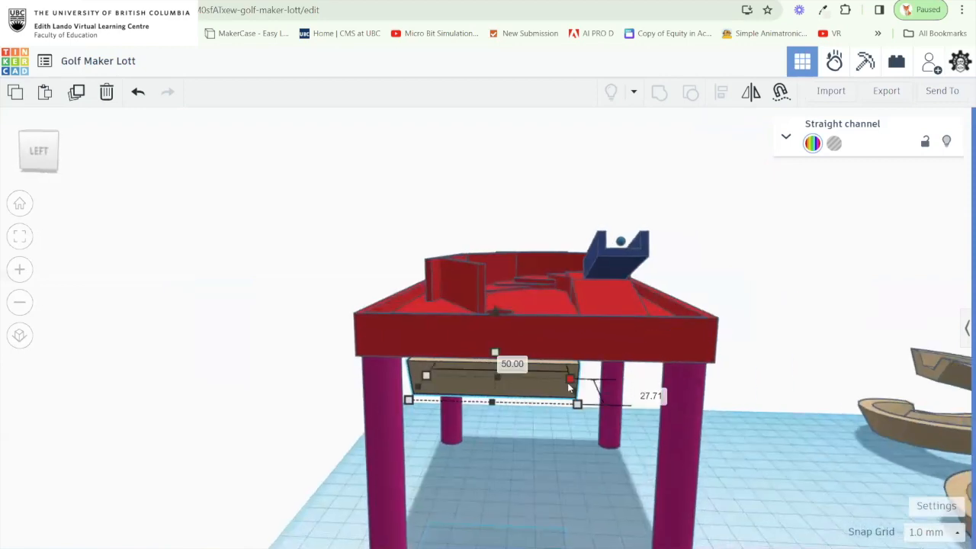
{"action": "scroll", "coordinate": [549, 412], "scroll_direction": "up", "scroll_amount": 4}
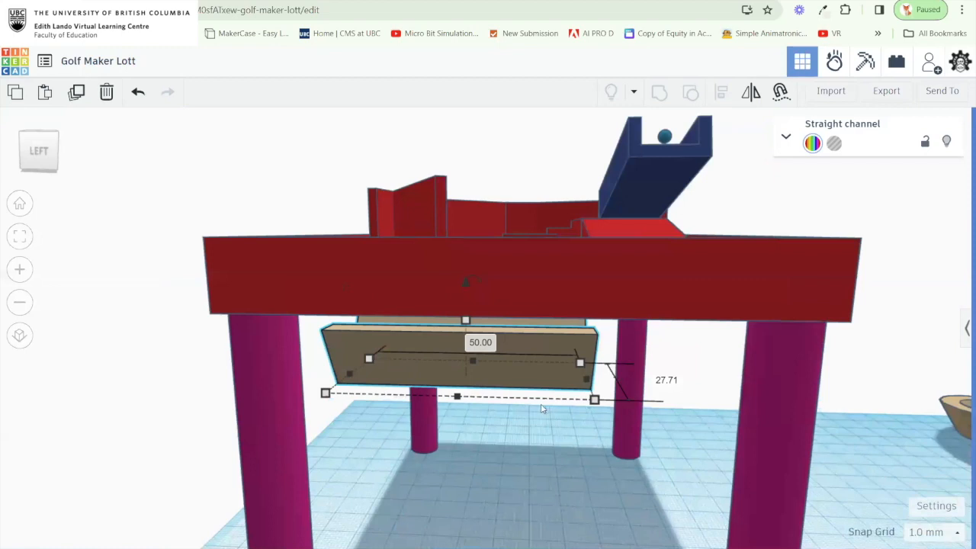
{"action": "scroll", "coordinate": [519, 385], "scroll_direction": "up", "scroll_amount": 1}
{"action": "scroll", "coordinate": [521, 404], "scroll_direction": "up", "scroll_amount": 2}
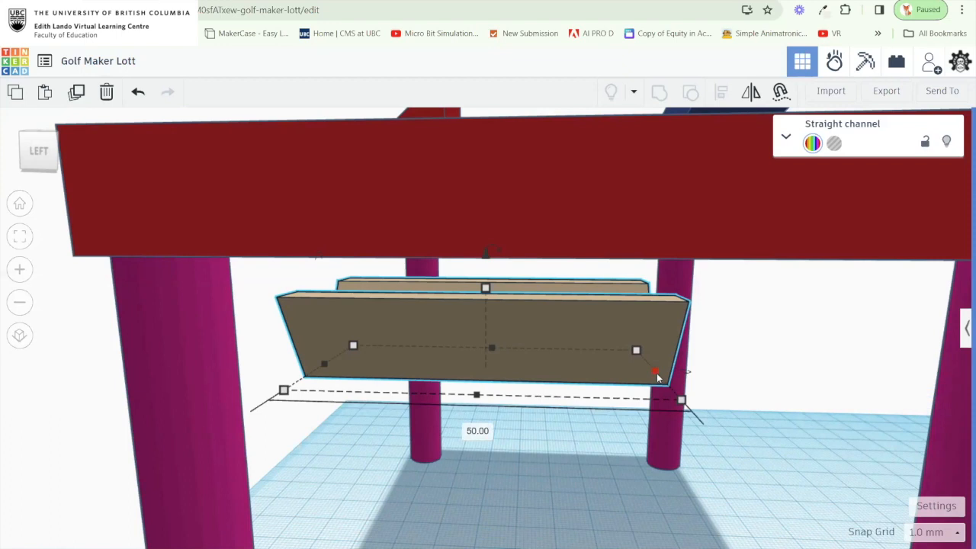
{"action": "left_click_drag", "start_coordinate": [654, 372], "coordinate": [970, 381]}
{"action": "left_click_drag", "start_coordinate": [889, 394], "coordinate": [401, 411]}
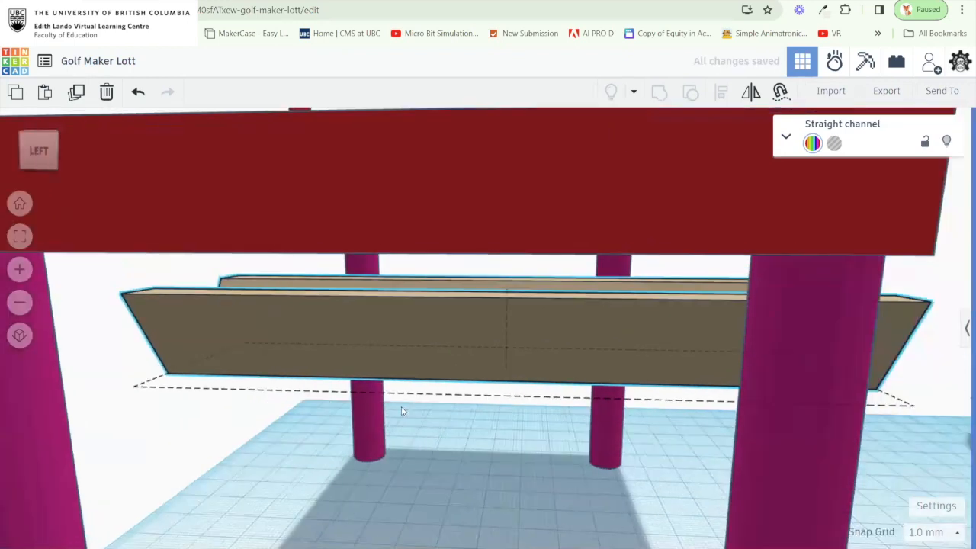
Examine the lengthened channel from the sides and from above against the tray's hole and the table legs.
{"action": "scroll", "coordinate": [745, 394], "scroll_direction": "down", "scroll_amount": 4}
{"action": "left_click_drag", "start_coordinate": [745, 394], "coordinate": [447, 366]}
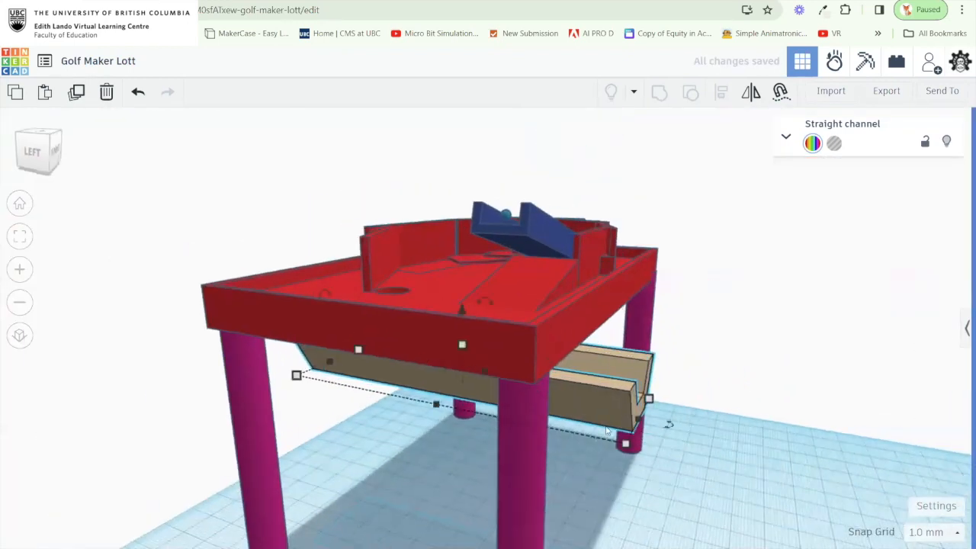
{"action": "left_click_drag", "start_coordinate": [668, 425], "coordinate": [502, 292]}
{"action": "left_click_drag", "start_coordinate": [436, 339], "coordinate": [689, 386]}
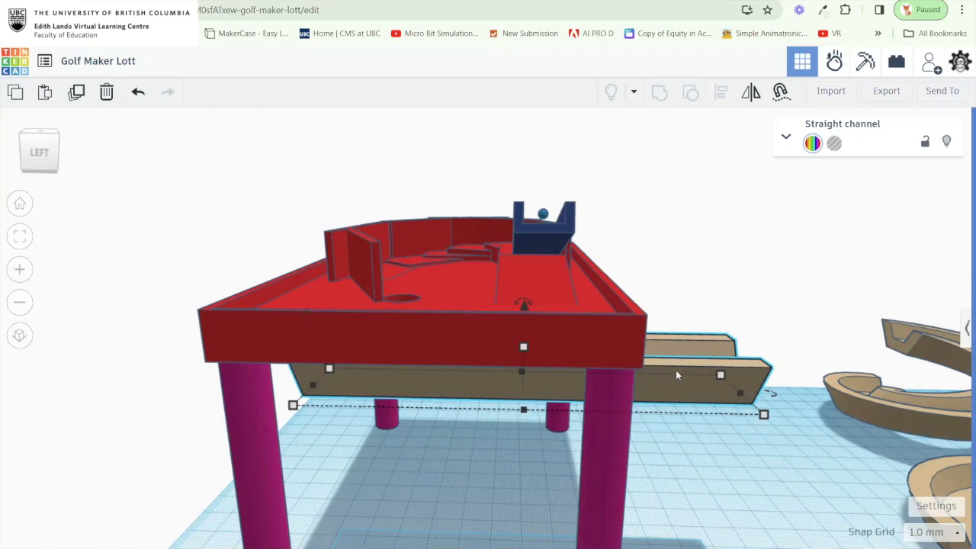
{"action": "left_click_drag", "start_coordinate": [642, 420], "coordinate": [458, 367]}
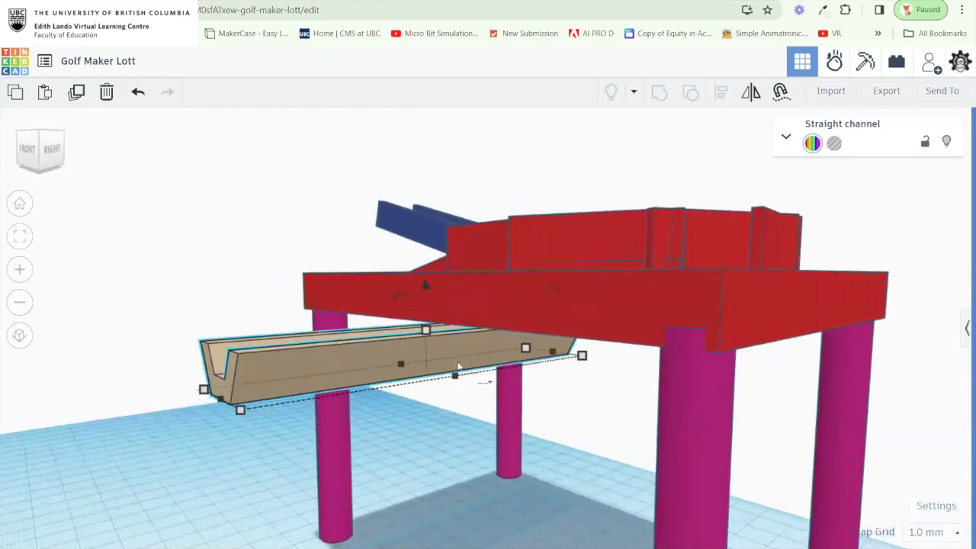
{"action": "left_click_drag", "start_coordinate": [430, 401], "coordinate": [539, 217]}
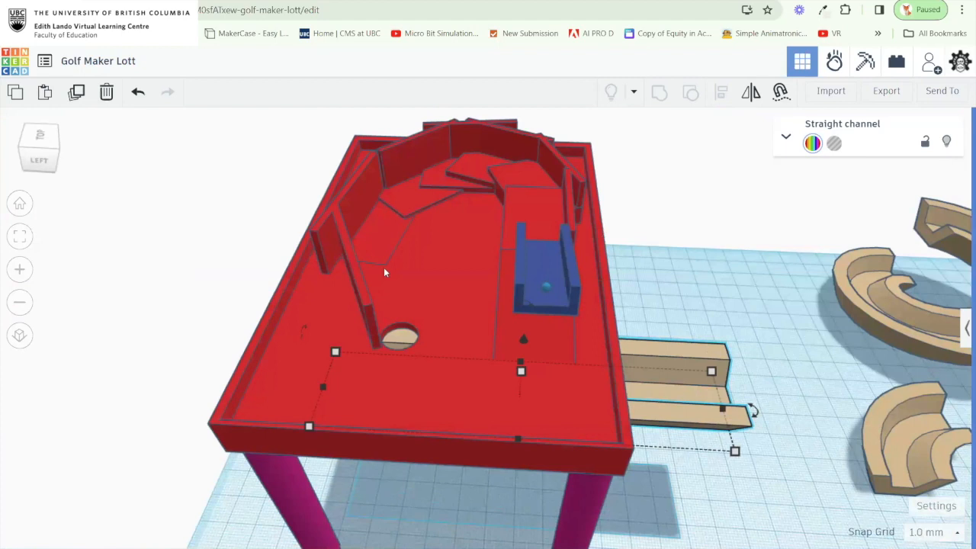
{"action": "left_click_drag", "start_coordinate": [398, 351], "coordinate": [395, 375]}
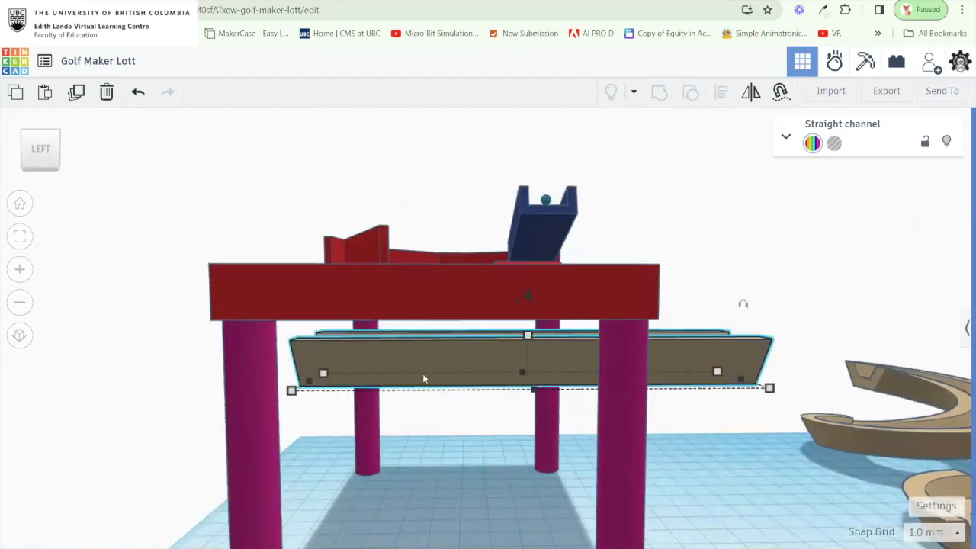
{"action": "scroll", "coordinate": [423, 373], "scroll_direction": "up", "scroll_amount": 3}
{"action": "left_click_drag", "start_coordinate": [494, 366], "coordinate": [541, 371]}
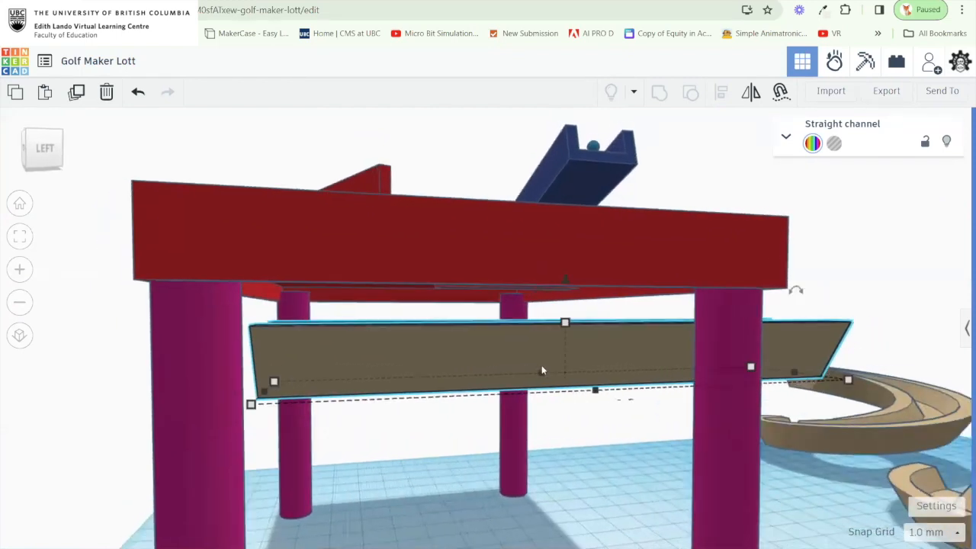
Tilt the straight channel by -4° so it slopes down toward its overhanging end.
{"action": "left_click_drag", "start_coordinate": [543, 304], "coordinate": [545, 299]}
{"action": "mouse_move", "coordinate": [541, 295]}
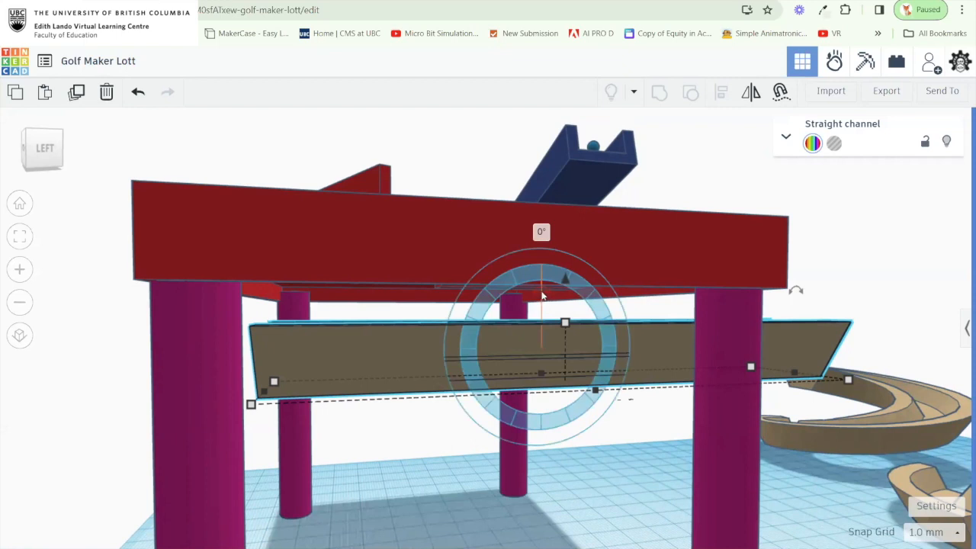
{"action": "left_click_drag", "start_coordinate": [675, 346], "coordinate": [785, 370]}
{"action": "mouse_move", "coordinate": [534, 293]}
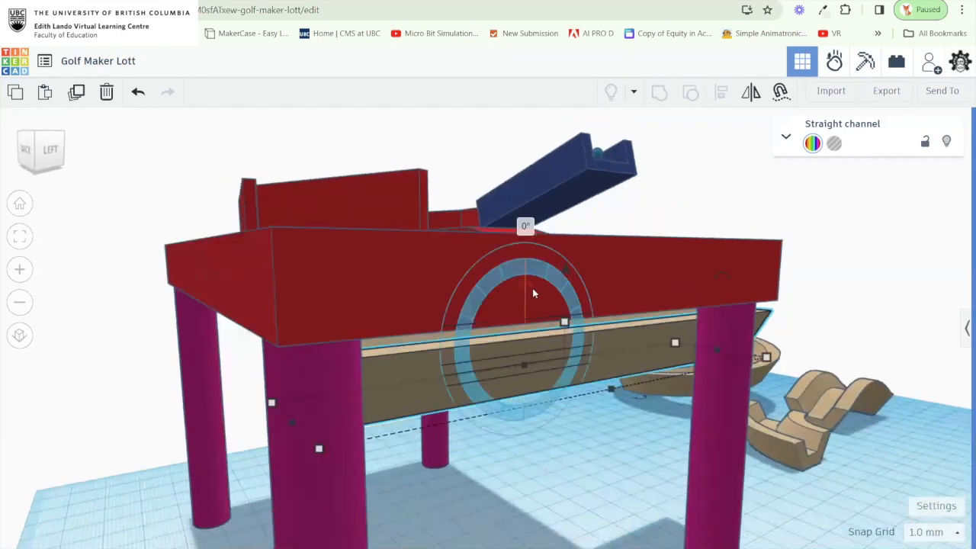
{"action": "mouse_move", "coordinate": [720, 282]}
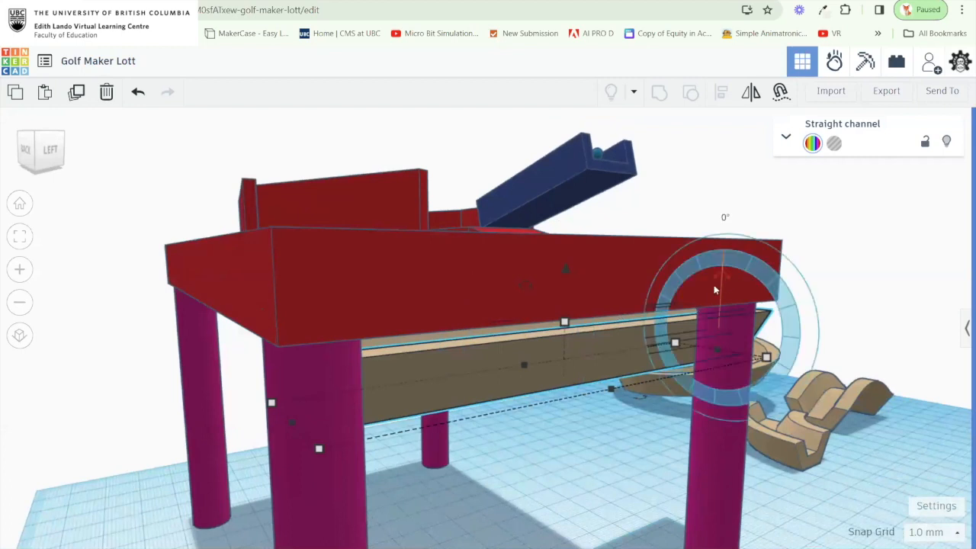
{"action": "mouse_move", "coordinate": [641, 405]}
{"action": "left_click_drag", "start_coordinate": [641, 406], "coordinate": [657, 424]}
{"action": "left_click_drag", "start_coordinate": [665, 368], "coordinate": [550, 324]}
{"action": "mouse_move", "coordinate": [549, 324]}
{"action": "left_click_drag", "start_coordinate": [546, 275], "coordinate": [557, 236]}
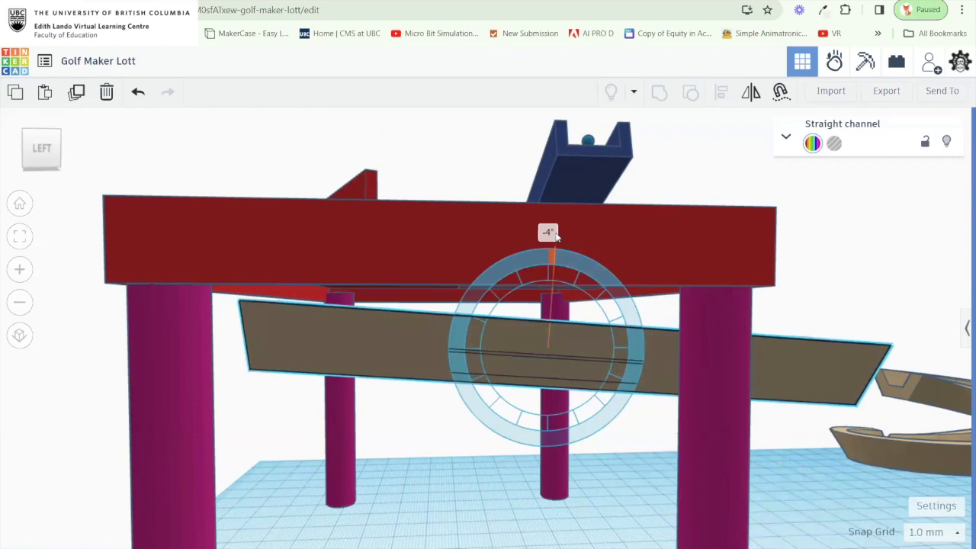
{"action": "left_click_drag", "start_coordinate": [556, 236], "coordinate": [555, 232]}
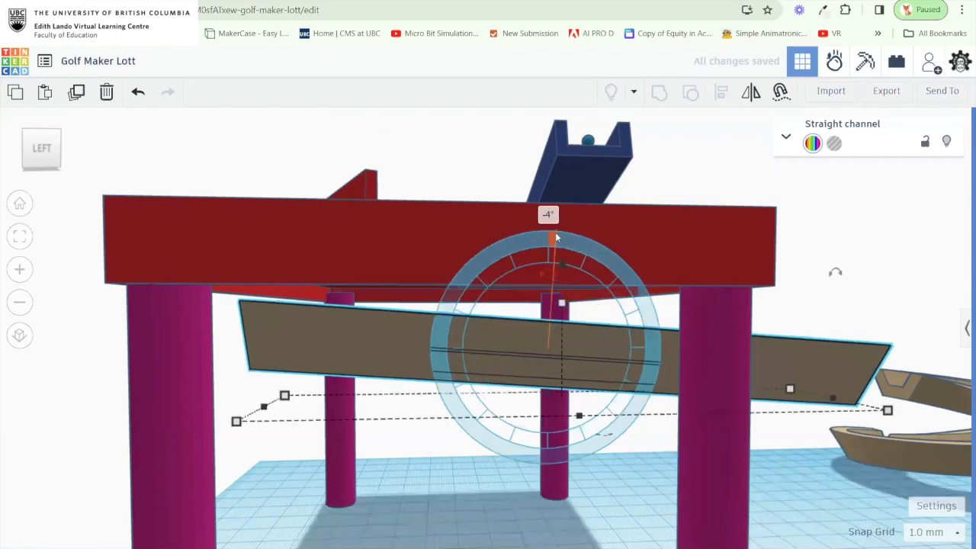
Examine the tilted channel's slope and its clearance under the tray from the table's end.
{"action": "left_click_drag", "start_coordinate": [588, 364], "coordinate": [498, 349]}
{"action": "mouse_move", "coordinate": [667, 364]}
{"action": "left_mouse_down"}
{"action": "mouse_move", "coordinate": [318, 366]}
{"action": "mouse_move", "coordinate": [371, 341]}
{"action": "mouse_move", "coordinate": [736, 381]}
{"action": "mouse_move", "coordinate": [668, 367]}
{"action": "left_mouse_up"}
{"action": "left_click_drag", "start_coordinate": [514, 373], "coordinate": [575, 353]}
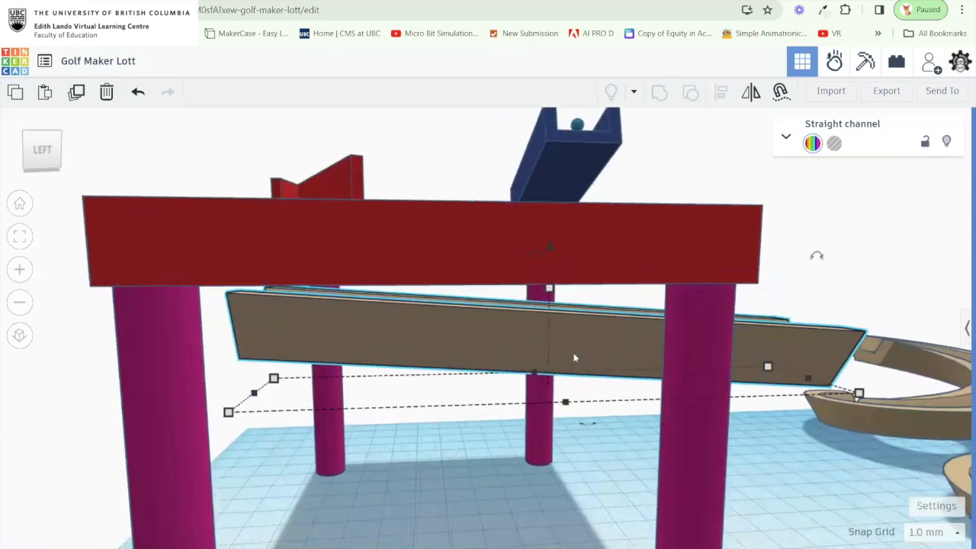
{"action": "scroll", "coordinate": [567, 352], "scroll_direction": "down", "scroll_amount": 2}
{"action": "scroll", "coordinate": [552, 352], "scroll_direction": "up", "scroll_amount": 1}
{"action": "scroll", "coordinate": [552, 352], "scroll_direction": "down", "scroll_amount": 1}
{"action": "scroll", "coordinate": [553, 356], "scroll_direction": "down", "scroll_amount": 1}
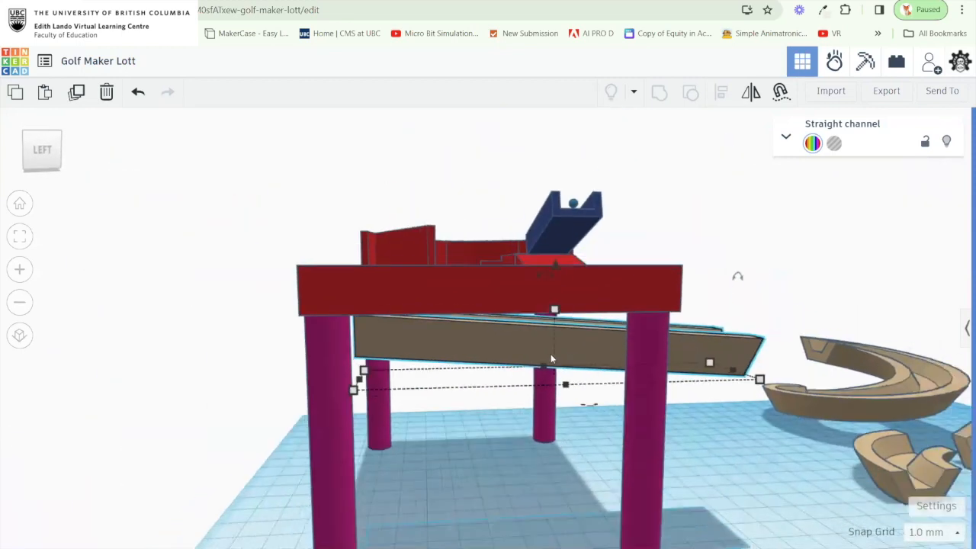
{"action": "left_click_drag", "start_coordinate": [546, 370], "coordinate": [631, 378]}
Duplicate a table leg and fit the copy as a shorter support under the channel's overhanging end.
{"action": "left_click", "coordinate": [630, 379]}
{"action": "left_click_drag", "start_coordinate": [492, 398], "coordinate": [686, 345]}
{"action": "key", "text": "ctrl+d"}
{"action": "left_click_drag", "start_coordinate": [676, 231], "coordinate": [691, 351]}
{"action": "left_click_drag", "start_coordinate": [674, 397], "coordinate": [692, 392]}
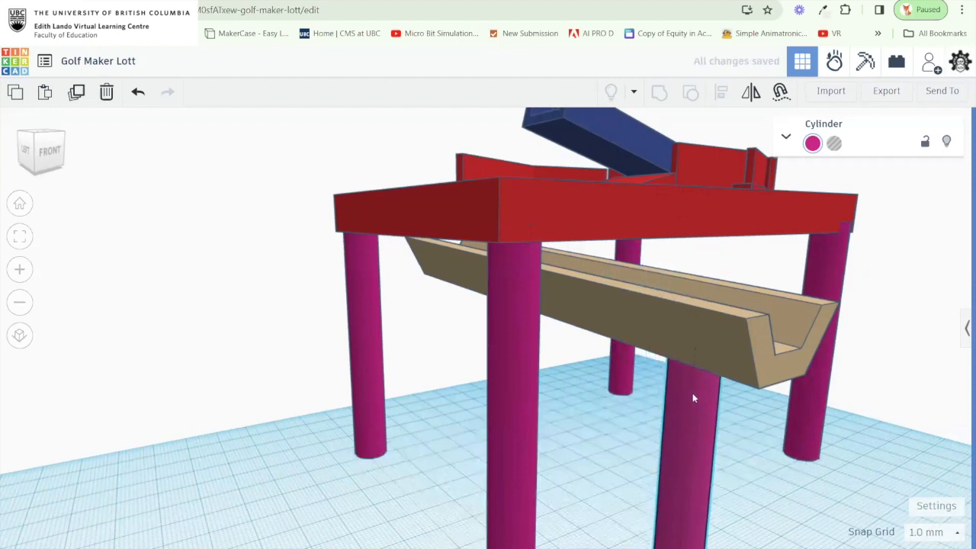
{"action": "left_click_drag", "start_coordinate": [605, 401], "coordinate": [617, 407]}
{"action": "left_click", "coordinate": [604, 401]}
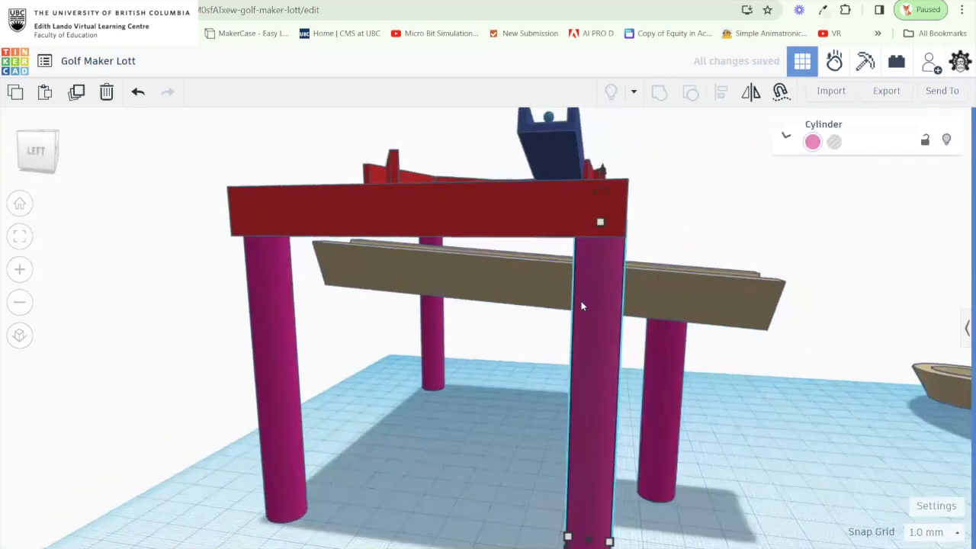
Duplicate a table leg and fit the copy as a shorter support under the straight channel's upper end.
{"action": "left_click", "coordinate": [77, 92]}
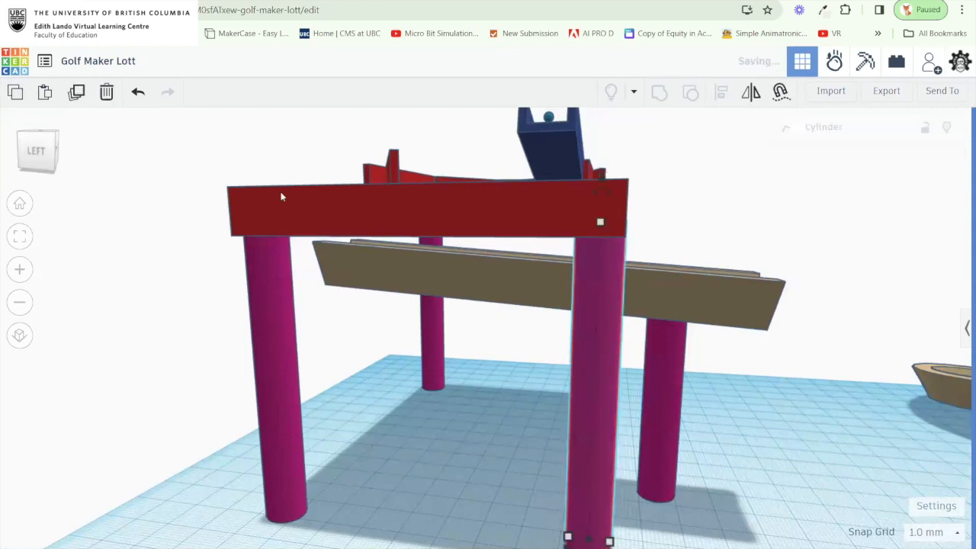
{"action": "left_click_drag", "start_coordinate": [590, 349], "coordinate": [373, 321]}
{"action": "left_click_drag", "start_coordinate": [380, 247], "coordinate": [382, 269]}
{"action": "left_click_drag", "start_coordinate": [374, 309], "coordinate": [481, 353]}
{"action": "left_click_drag", "start_coordinate": [421, 313], "coordinate": [421, 324]}
{"action": "left_click_drag", "start_coordinate": [422, 382], "coordinate": [435, 387]}
{"action": "left_click_drag", "start_coordinate": [436, 389], "coordinate": [458, 399]}
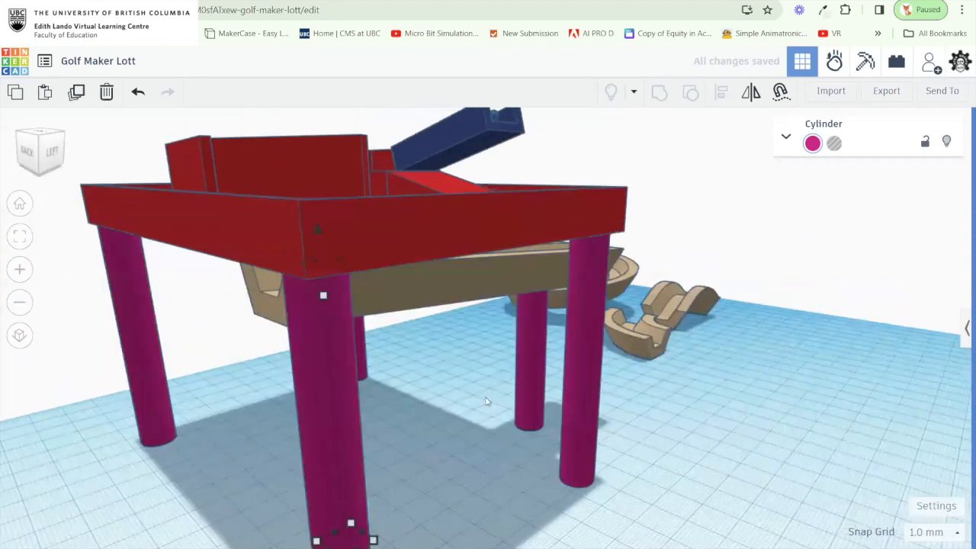
{"action": "left_click_drag", "start_coordinate": [564, 396], "coordinate": [519, 391]}
{"action": "left_click_drag", "start_coordinate": [612, 390], "coordinate": [534, 391]}
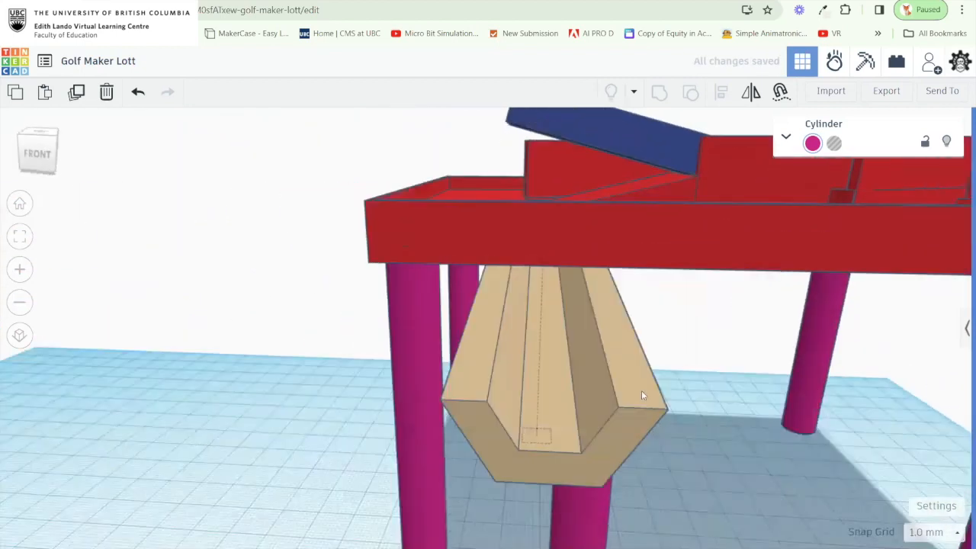
Nudge the short support sideways to line it up beneath the straight channel's overhanging end.
{"action": "left_click_drag", "start_coordinate": [698, 377], "coordinate": [646, 388]}
{"action": "scroll", "coordinate": [652, 388], "scroll_direction": "down", "scroll_amount": 4}
{"action": "left_click_drag", "start_coordinate": [580, 411], "coordinate": [616, 362]}
{"action": "scroll", "coordinate": [566, 398], "scroll_direction": "up", "scroll_amount": 5}
{"action": "left_click_drag", "start_coordinate": [583, 394], "coordinate": [529, 431]}
{"action": "key", "text": "Left"}
{"action": "key", "text": "Left"}
{"action": "key", "text": "Right"}
{"action": "key", "text": "Right"}
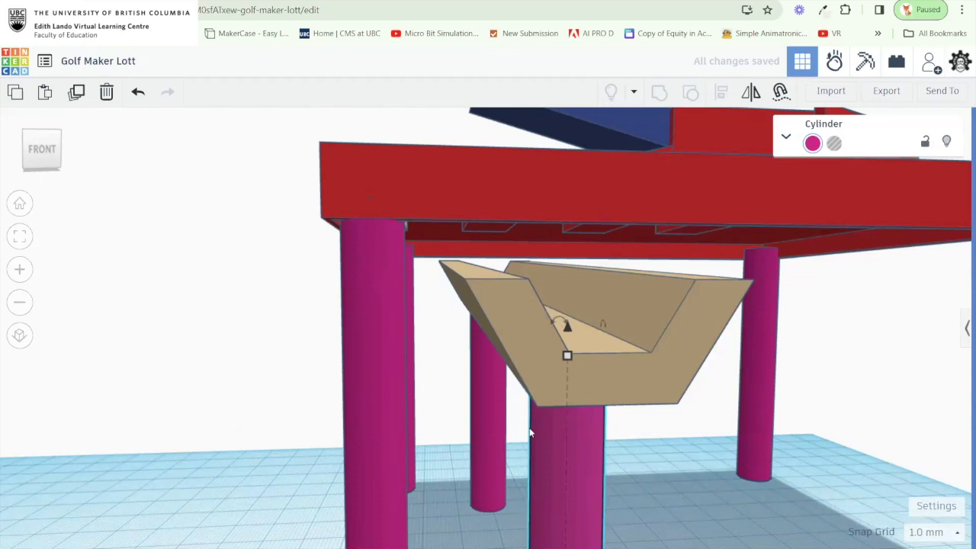
Select all four table legs and both short channel supports, and group the six cylinders into one shape.
{"action": "left_click_drag", "start_coordinate": [403, 359], "coordinate": [630, 338]}
{"action": "scroll", "coordinate": [482, 368], "scroll_direction": "down", "scroll_amount": 5}
{"action": "scroll", "coordinate": [472, 364], "scroll_direction": "up", "scroll_amount": 3}
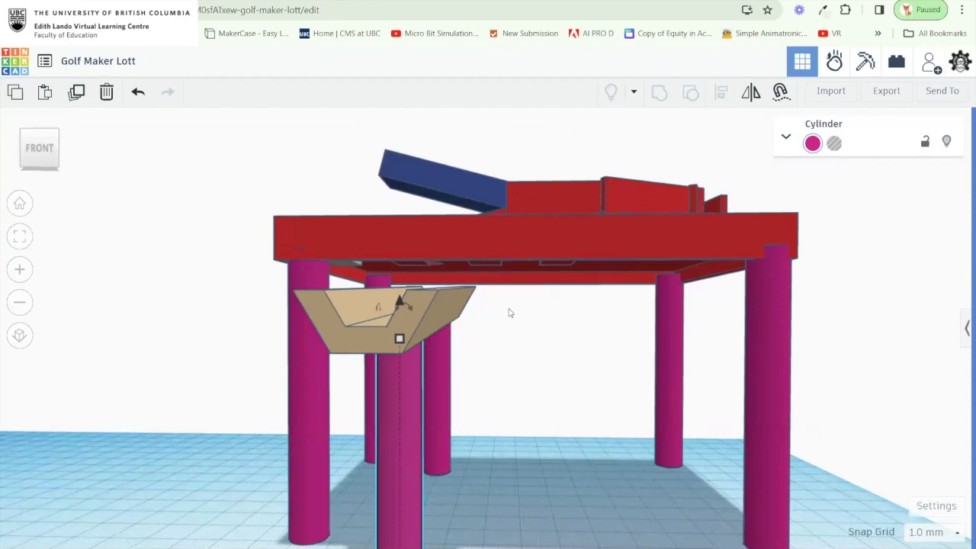
{"action": "left_click_drag", "start_coordinate": [487, 330], "coordinate": [664, 263]}
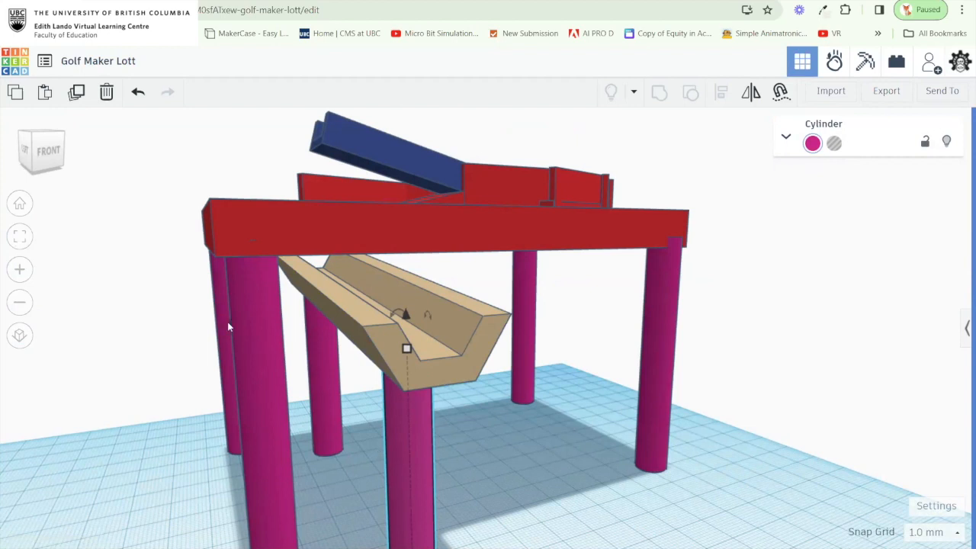
{"action": "left_click_drag", "start_coordinate": [233, 327], "coordinate": [557, 287]}
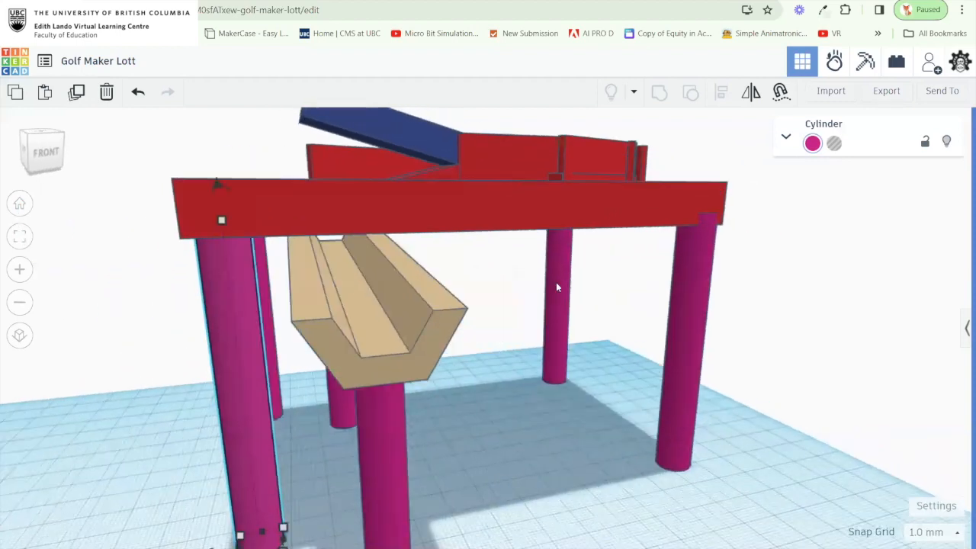
{"action": "left_click_drag", "start_coordinate": [451, 347], "coordinate": [740, 320]}
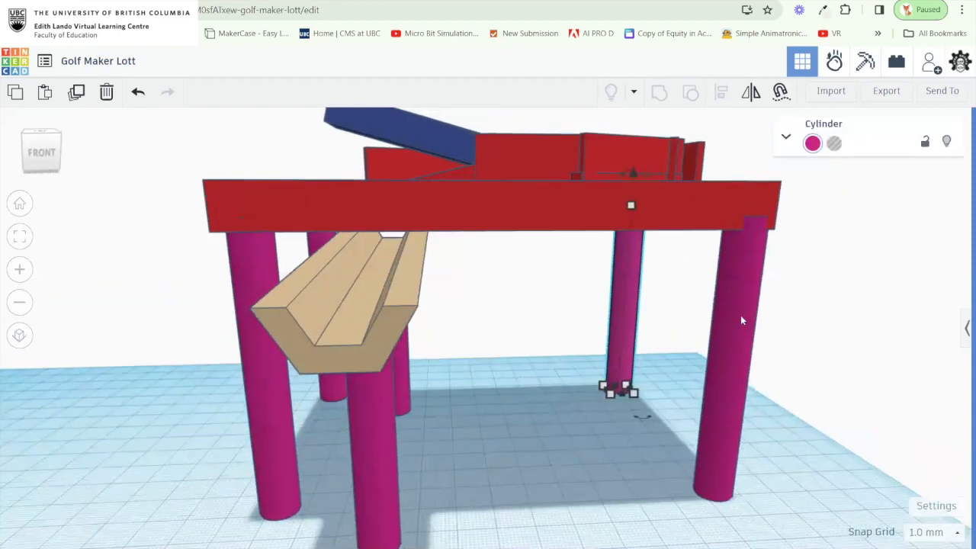
{"action": "left_click", "coordinate": [738, 315], "text": "shift"}
{"action": "left_click_drag", "start_coordinate": [517, 395], "coordinate": [589, 295]}
{"action": "left_click", "coordinate": [468, 357], "text": "shift"}
{"action": "left_click", "coordinate": [555, 288], "text": "shift"}
{"action": "left_click_drag", "start_coordinate": [307, 301], "coordinate": [442, 288]}
{"action": "left_click", "coordinate": [458, 273], "text": "shift"}
{"action": "left_click", "coordinate": [323, 263], "text": "shift"}
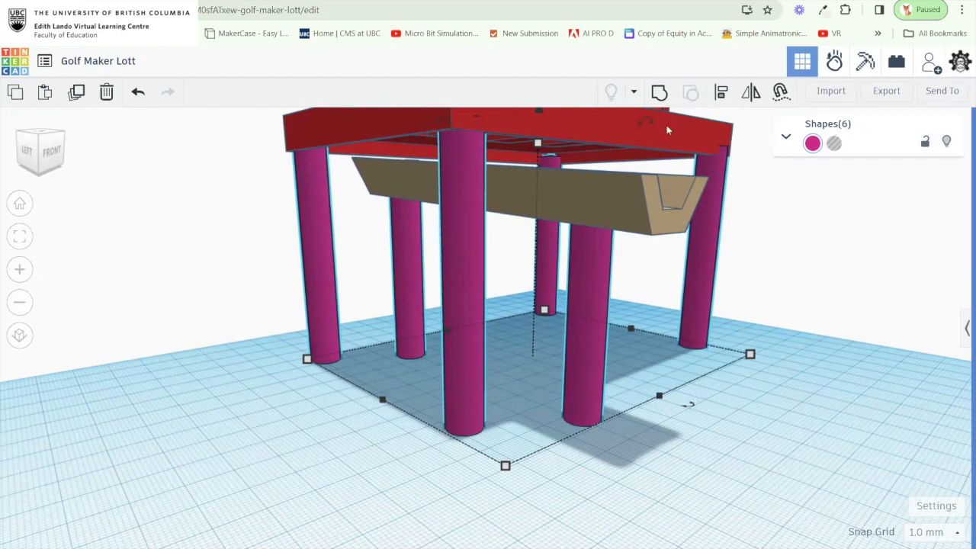
{"action": "left_click", "coordinate": [658, 90]}
Move the grouped legs to test that they travel together, and undo the move.
{"action": "left_click", "coordinate": [725, 286]}
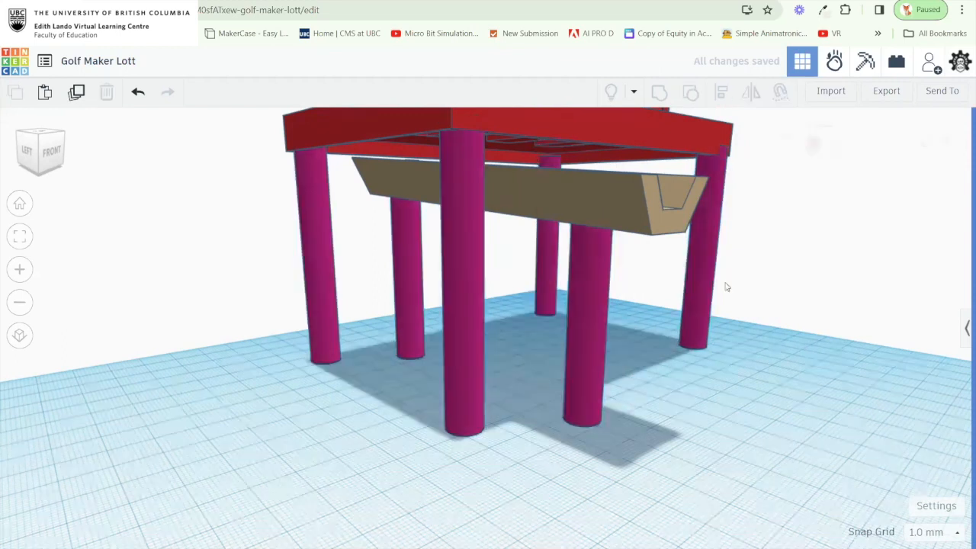
{"action": "left_click_drag", "start_coordinate": [704, 268], "coordinate": [723, 235]}
{"action": "key", "text": "ctrl+z"}
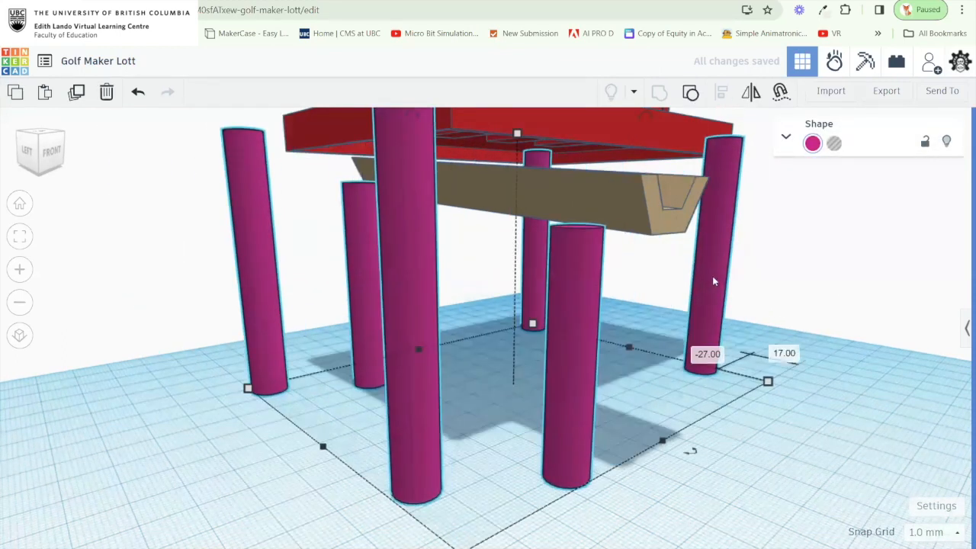
Group the red tray with the leg group so the whole table becomes one shape.
{"action": "left_click_drag", "start_coordinate": [790, 303], "coordinate": [535, 397]}
{"action": "left_click", "coordinate": [791, 264]}
{"action": "left_click", "coordinate": [690, 276]}
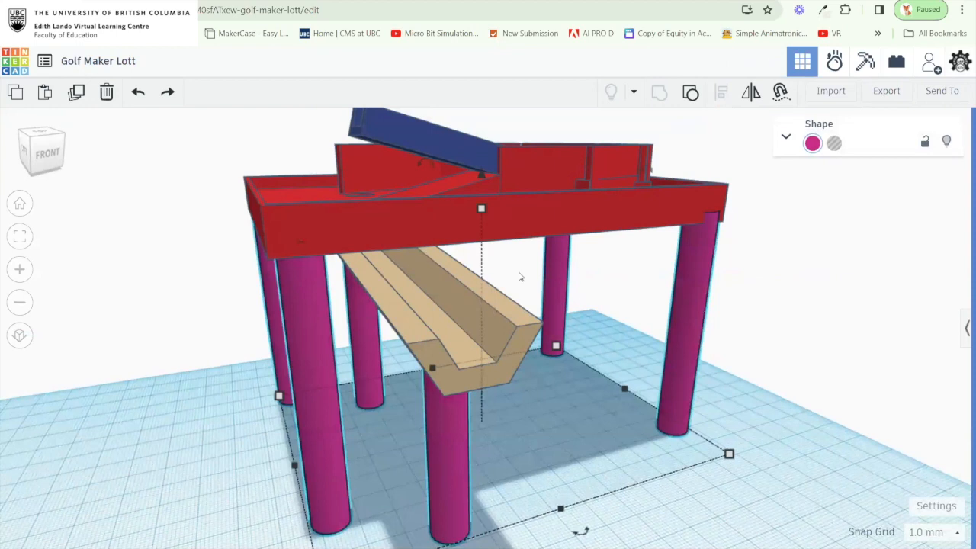
{"action": "left_click", "coordinate": [597, 211], "text": "shift"}
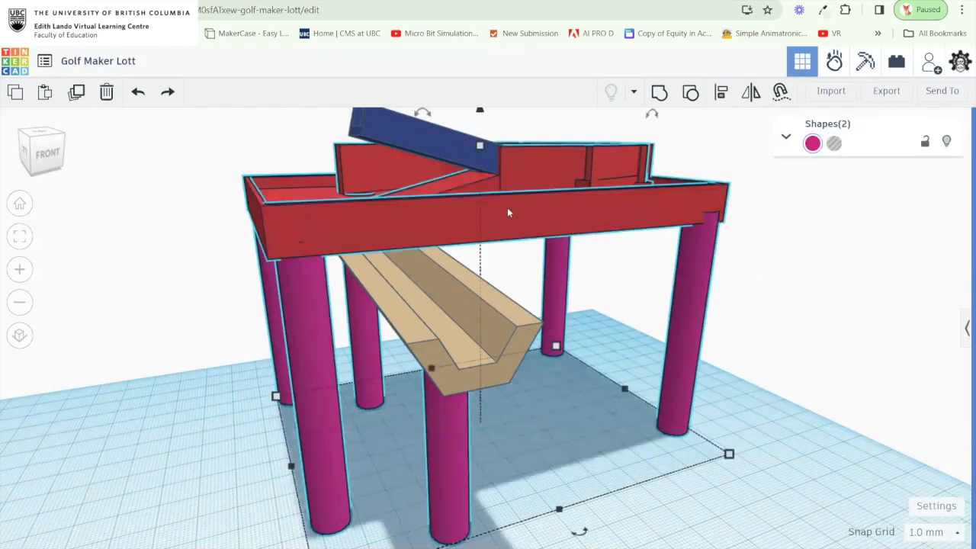
{"action": "left_click", "coordinate": [659, 92]}
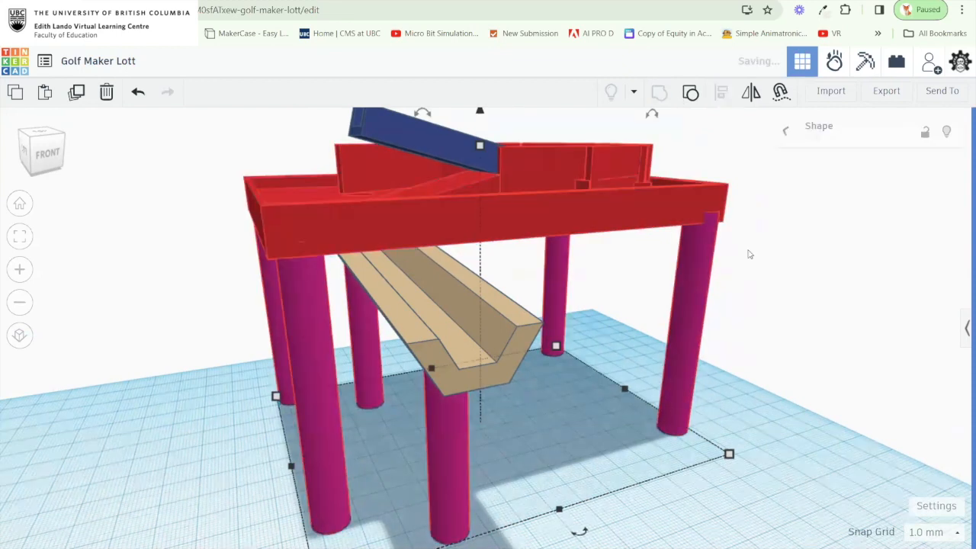
Move the combined table to test that tray and legs stay together, and undo the move.
{"action": "left_click", "coordinate": [768, 263]}
{"action": "left_click_drag", "start_coordinate": [694, 271], "coordinate": [762, 273]}
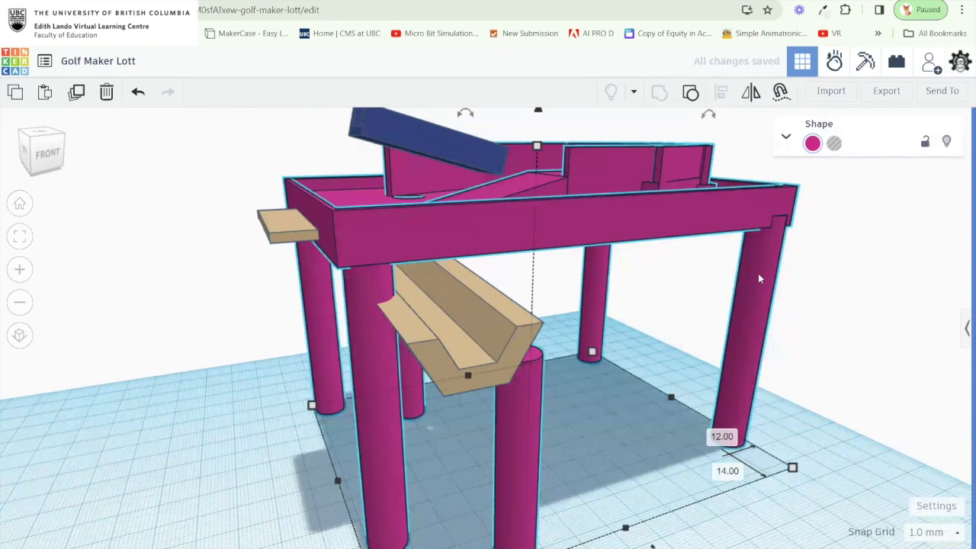
{"action": "key", "text": "ctrl+z"}
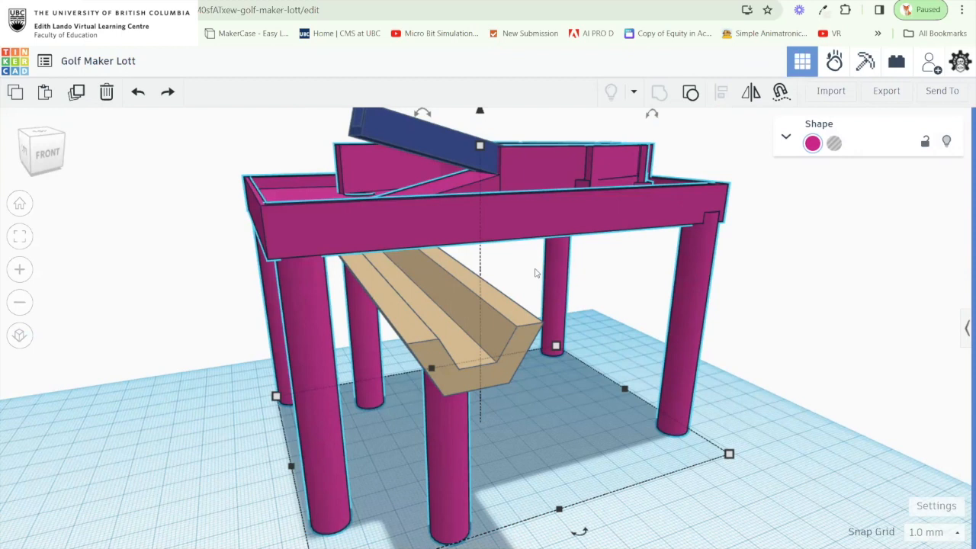
Switch to the physics simulation workspace and make the combined table static.
{"action": "left_click_drag", "start_coordinate": [656, 343], "coordinate": [583, 351]}
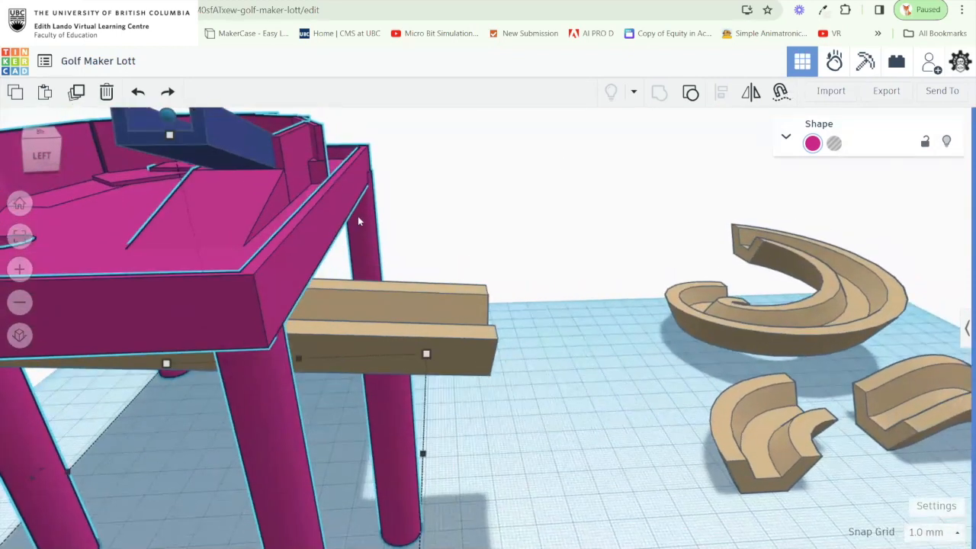
{"action": "scroll", "coordinate": [516, 215], "scroll_direction": "down", "scroll_amount": 5}
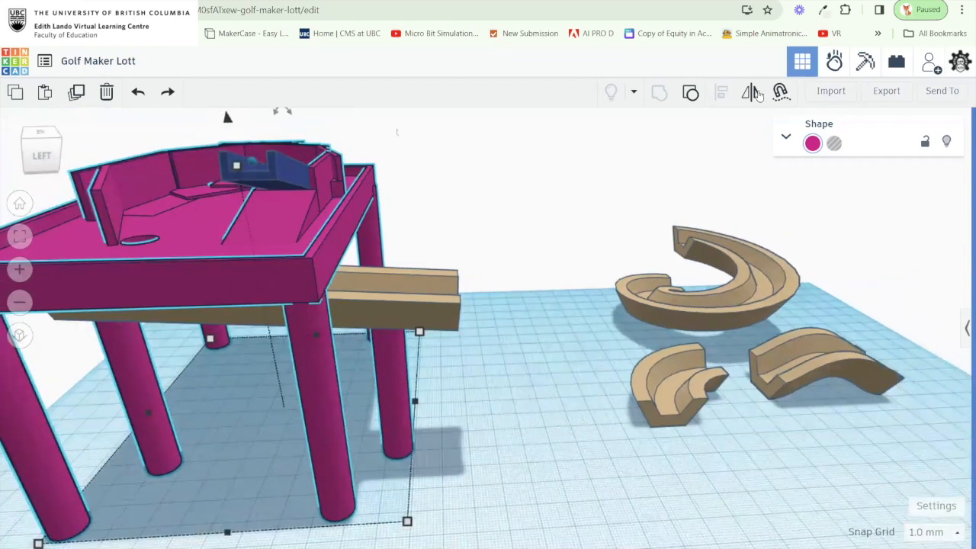
{"action": "left_click", "coordinate": [834, 62]}
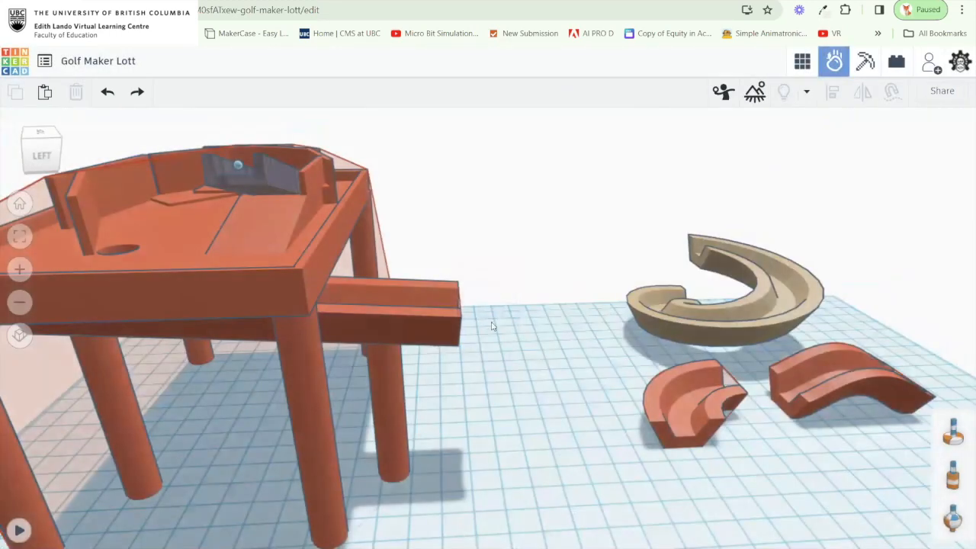
{"action": "left_click_drag", "start_coordinate": [492, 326], "coordinate": [444, 291]}
{"action": "left_click", "coordinate": [389, 240]}
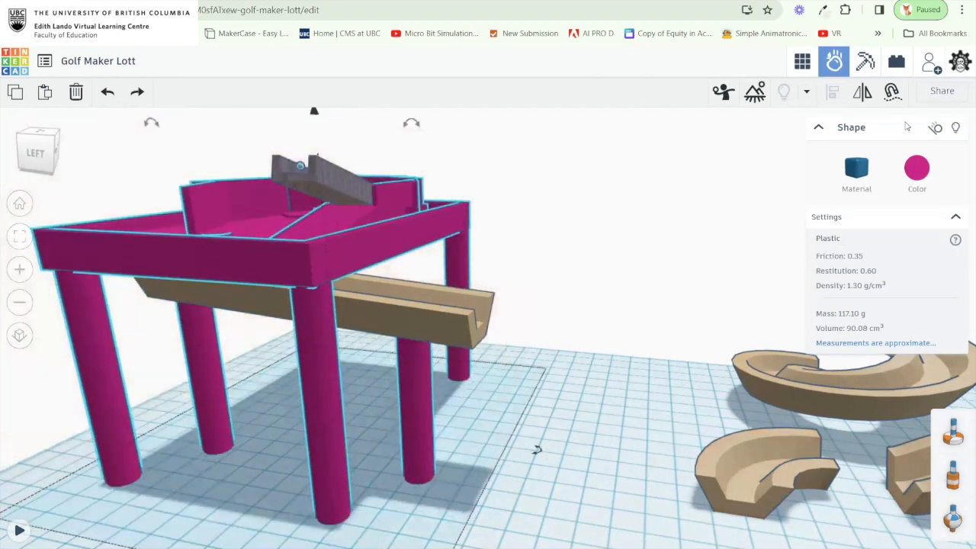
{"action": "left_click", "coordinate": [936, 131]}
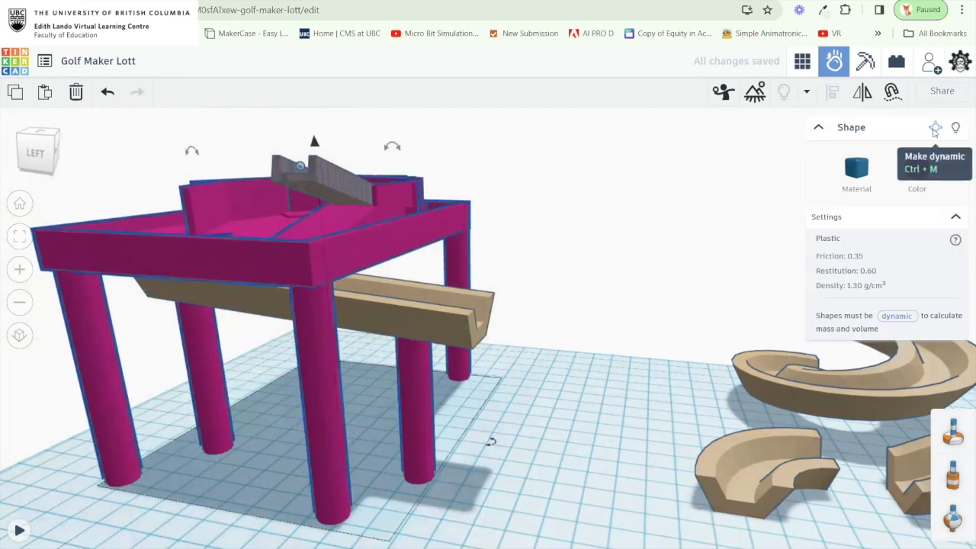
Check the ramp's dynamic or static setting, and make the straight channel under the tray static.
{"action": "left_click_drag", "start_coordinate": [425, 354], "coordinate": [405, 211]}
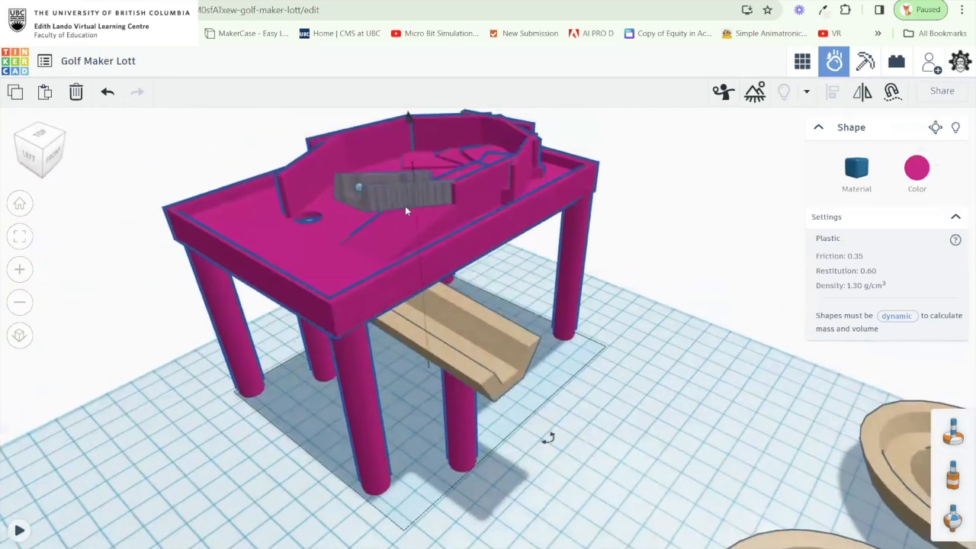
{"action": "left_click", "coordinate": [401, 202]}
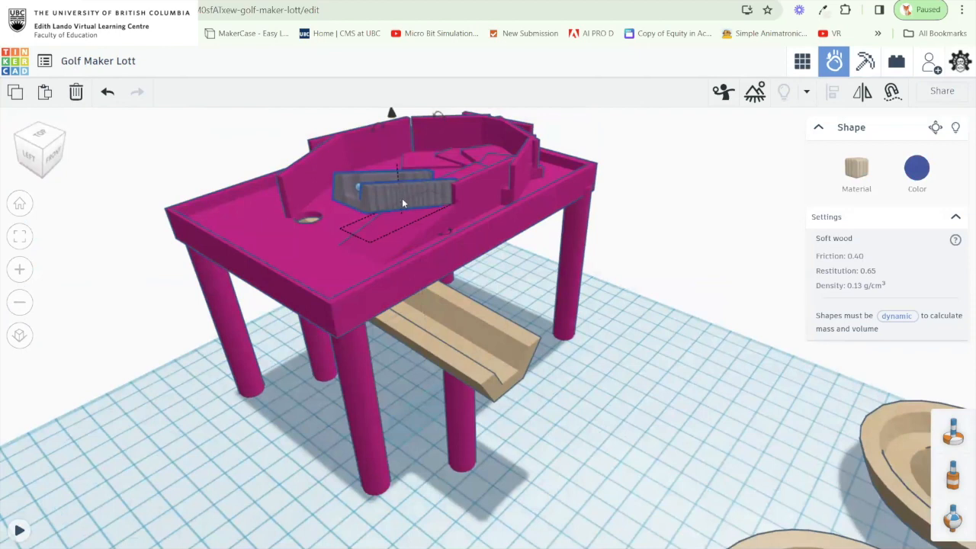
{"action": "left_click_drag", "start_coordinate": [599, 225], "coordinate": [693, 216]}
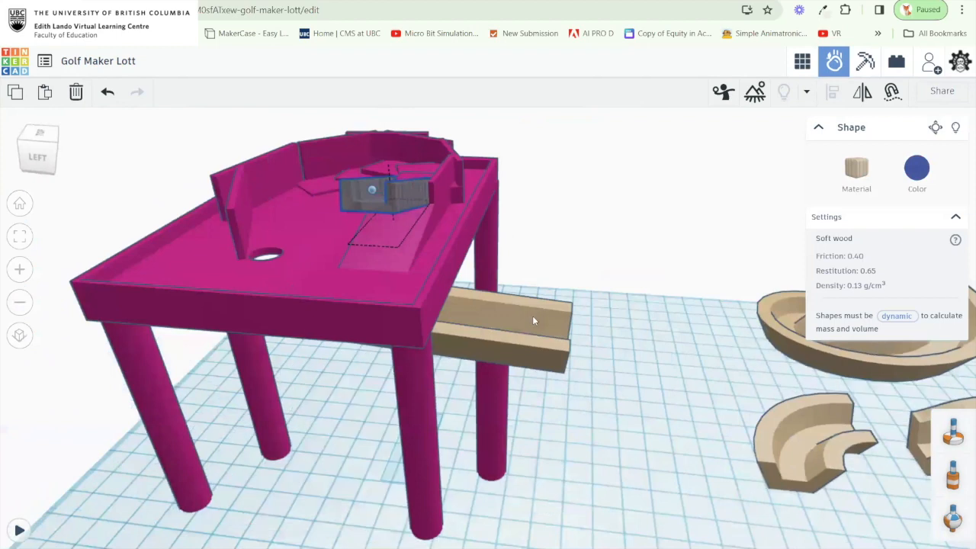
{"action": "left_click", "coordinate": [533, 317]}
{"action": "left_click_drag", "start_coordinate": [566, 284], "coordinate": [463, 277]}
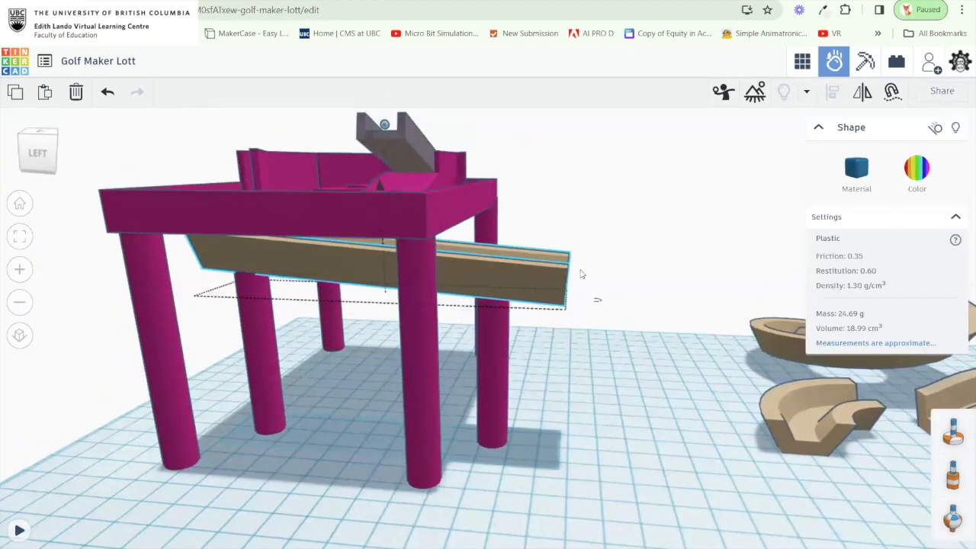
{"action": "left_click", "coordinate": [935, 131]}
Run the simulation to watch the ball's path from the ramp toward the tray's hole, and reset it.
{"action": "left_click_drag", "start_coordinate": [545, 181], "coordinate": [518, 264]}
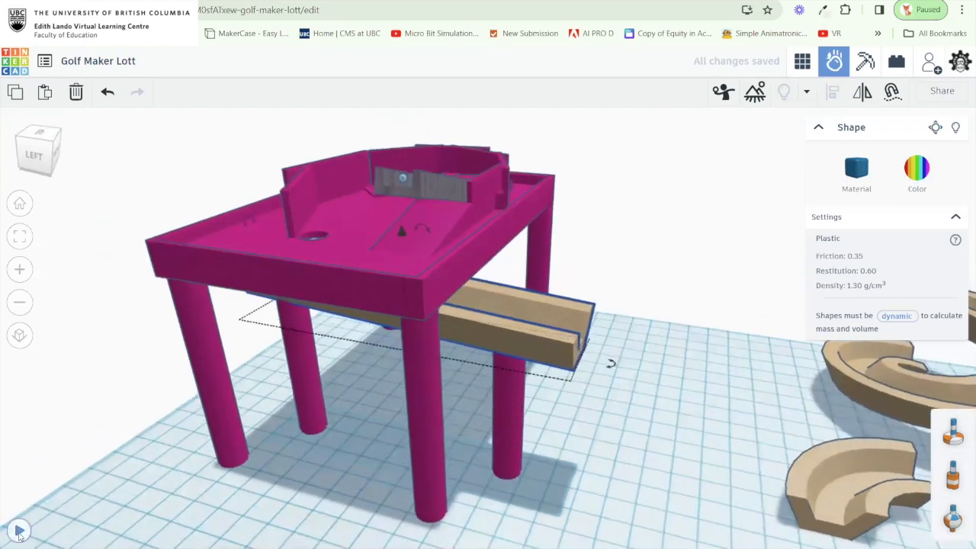
{"action": "left_click", "coordinate": [19, 530]}
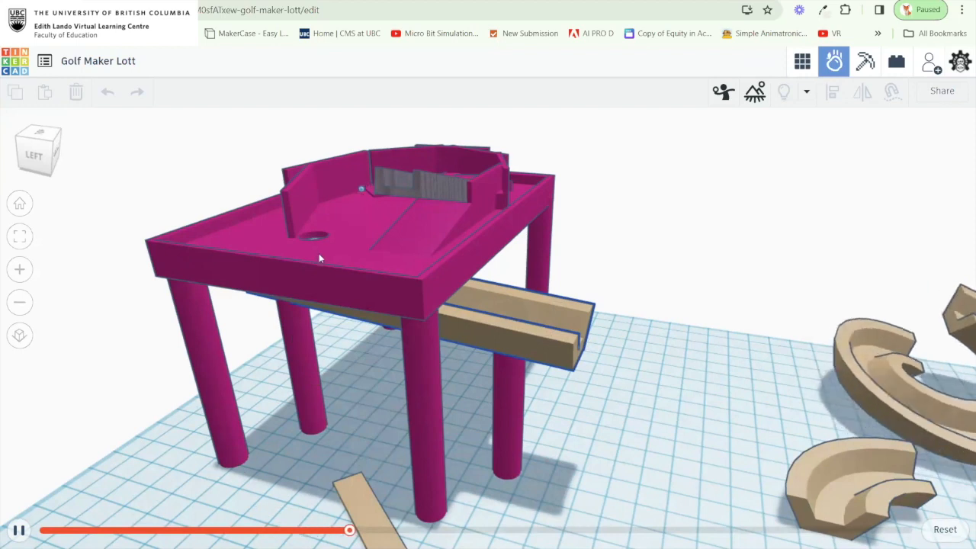
{"action": "left_click_drag", "start_coordinate": [342, 237], "coordinate": [126, 220]}
{"action": "left_click_drag", "start_coordinate": [186, 235], "coordinate": [418, 274]}
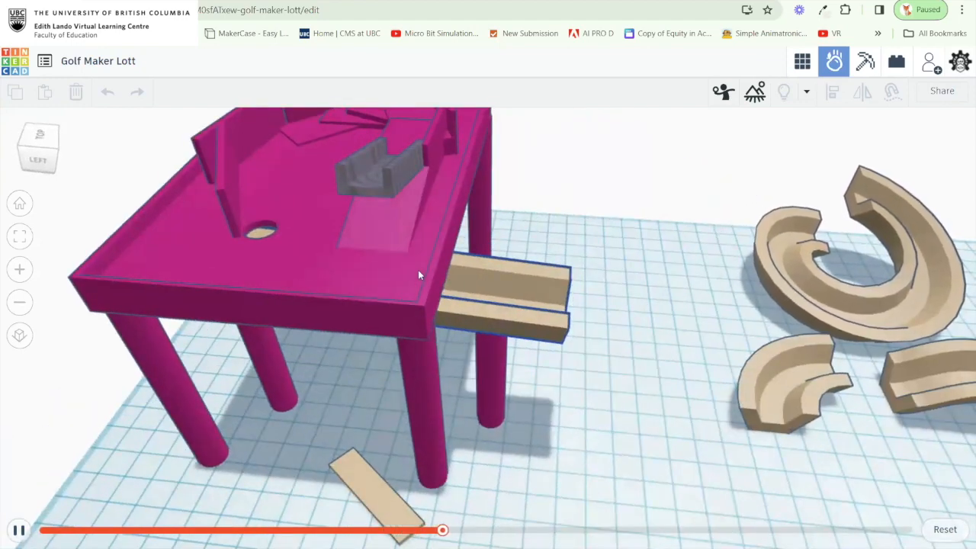
{"action": "left_click", "coordinate": [946, 531]}
Return to the 3D design workspace, rotate the 90° turn channel and place it at the straight channel's overhanging end.
{"action": "left_click_drag", "start_coordinate": [643, 414], "coordinate": [505, 401]}
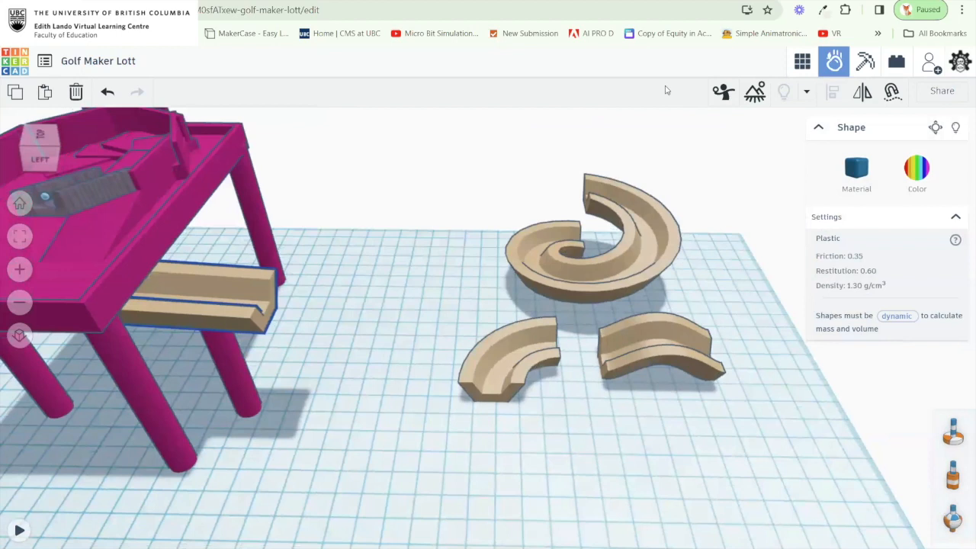
{"action": "left_click", "coordinate": [803, 63]}
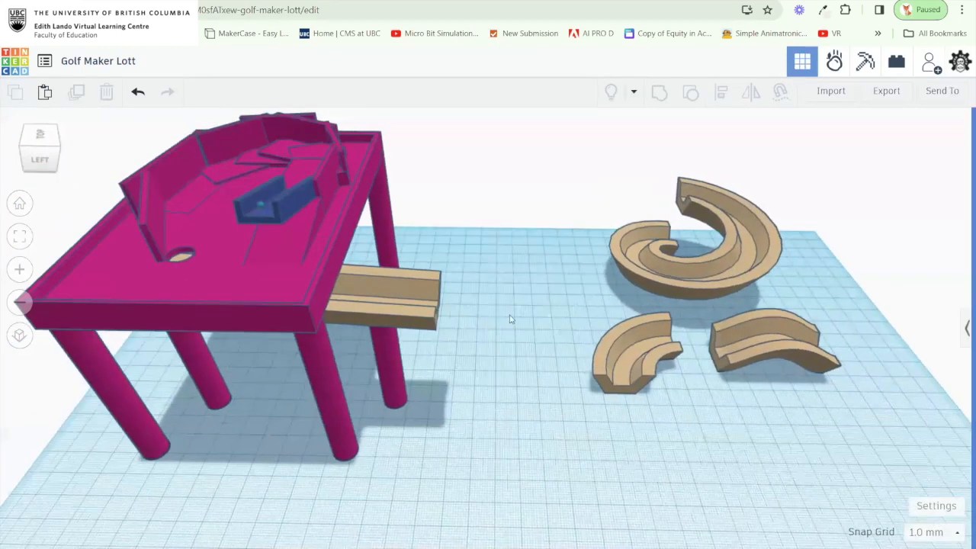
{"action": "left_click", "coordinate": [647, 276]}
{"action": "left_click_drag", "start_coordinate": [570, 331], "coordinate": [510, 263]}
{"action": "left_click", "coordinate": [663, 381]}
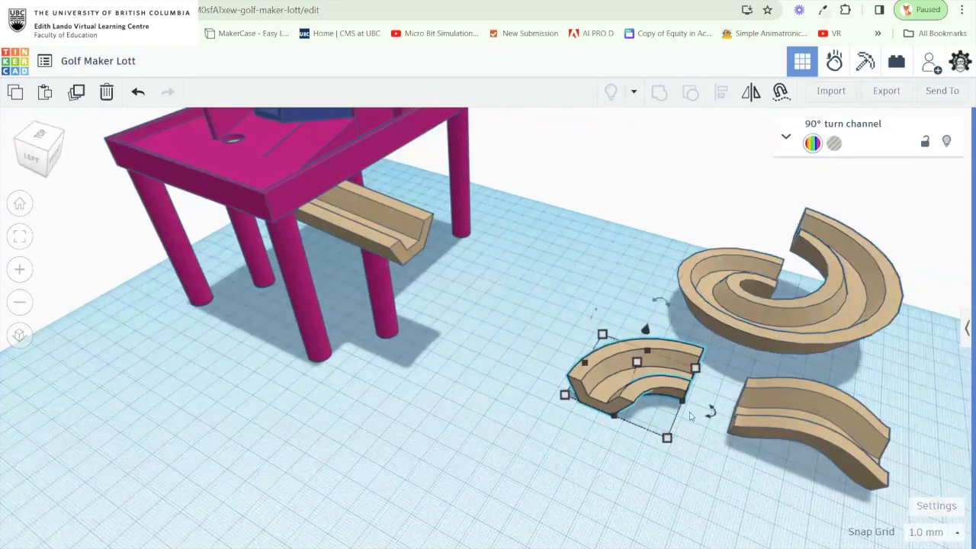
{"action": "left_click_drag", "start_coordinate": [709, 412], "coordinate": [611, 432]}
{"action": "left_click_drag", "start_coordinate": [616, 374], "coordinate": [372, 288]}
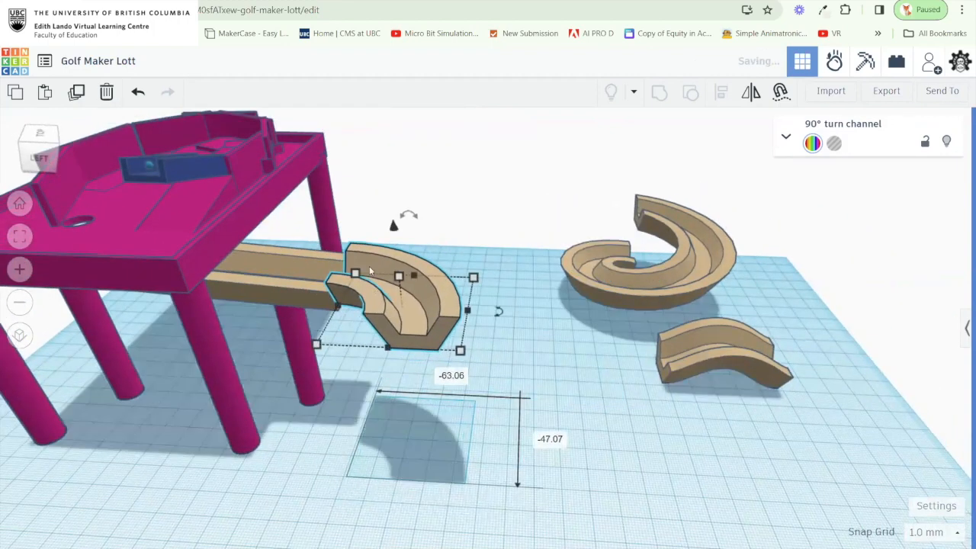
Lower the 90° turn channel to 52 mm above the workplane so it meets the straight channel's end.
{"action": "left_click_drag", "start_coordinate": [394, 227], "coordinate": [394, 250]}
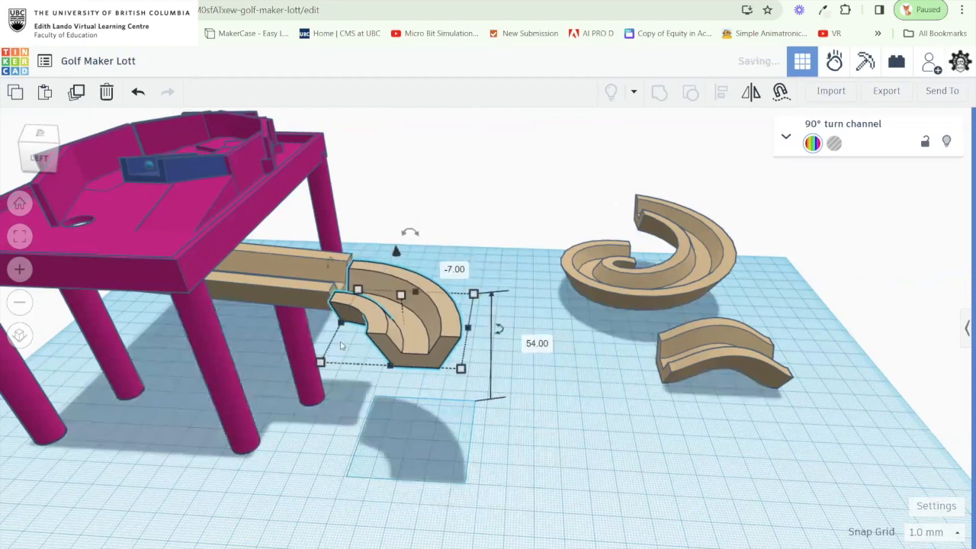
{"action": "scroll", "coordinate": [337, 344], "scroll_direction": "up", "scroll_amount": 5}
{"action": "left_click_drag", "start_coordinate": [367, 379], "coordinate": [448, 288]}
{"action": "left_click_drag", "start_coordinate": [541, 214], "coordinate": [540, 228]}
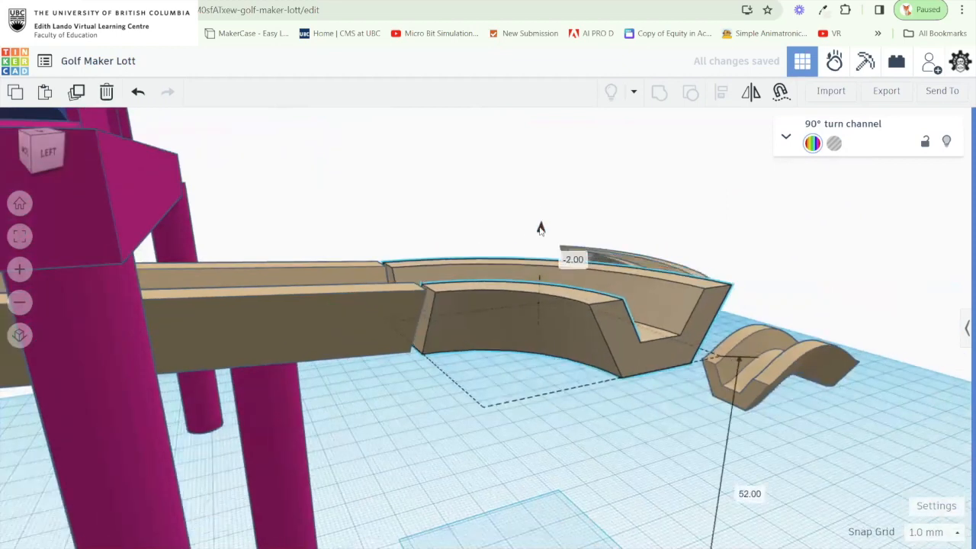
{"action": "left_click_drag", "start_coordinate": [509, 306], "coordinate": [581, 383]}
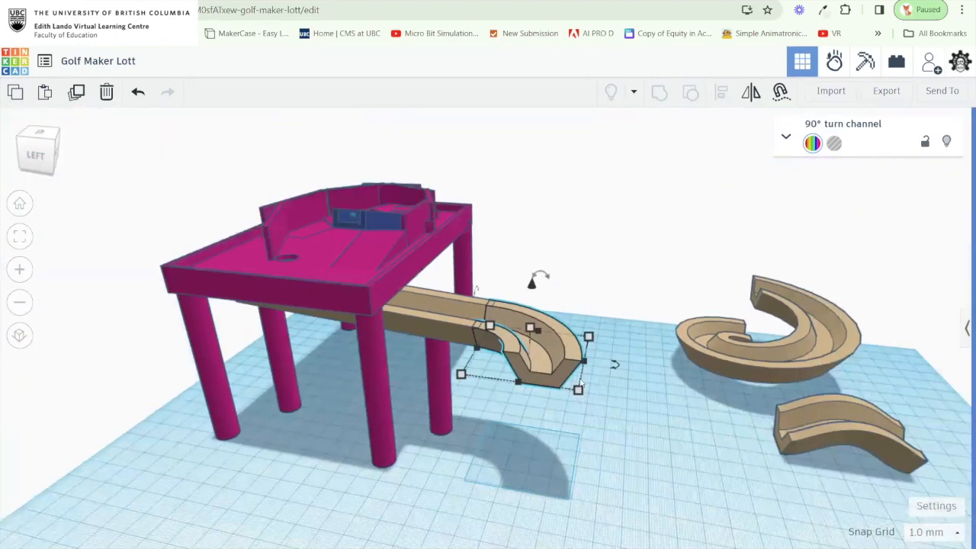
Duplicate the 90° turn channel, rotate the copy and join it to the first turn's open end to form a U-turn.
{"action": "left_click_drag", "start_coordinate": [654, 394], "coordinate": [628, 348]}
{"action": "left_click", "coordinate": [577, 266]}
{"action": "left_click", "coordinate": [510, 324]}
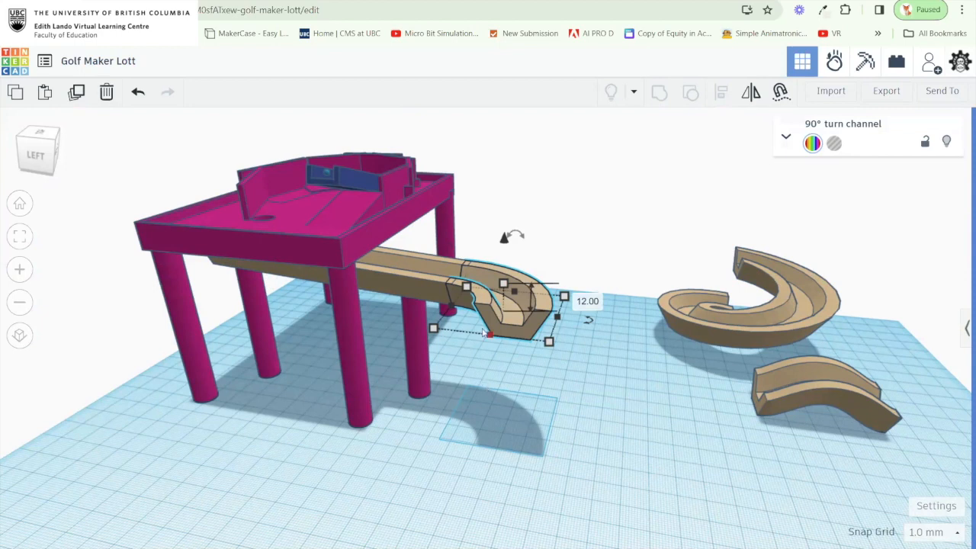
{"action": "left_click_drag", "start_coordinate": [595, 402], "coordinate": [587, 428]}
{"action": "left_click_drag", "start_coordinate": [614, 324], "coordinate": [639, 375]}
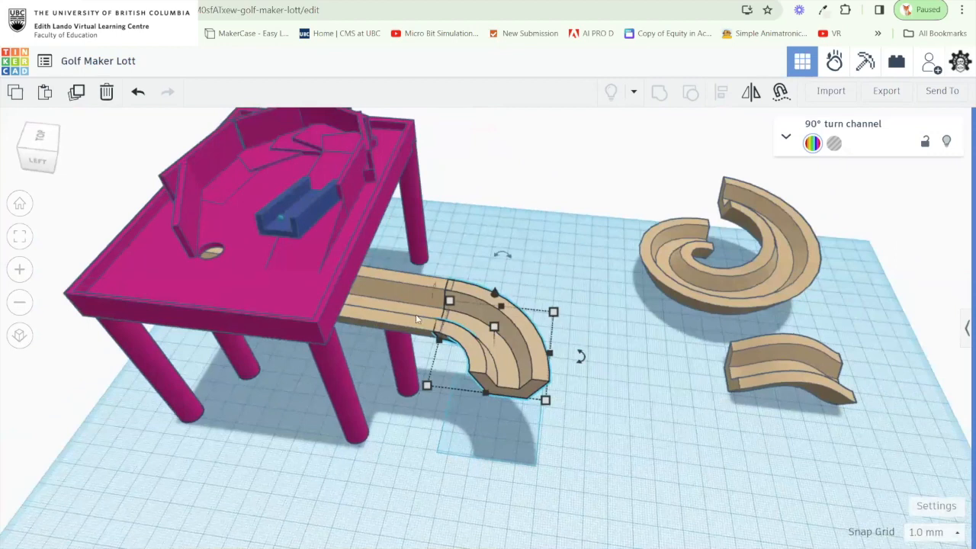
{"action": "left_click", "coordinate": [706, 286]}
{"action": "left_click", "coordinate": [519, 373]}
{"action": "left_click", "coordinate": [83, 96]}
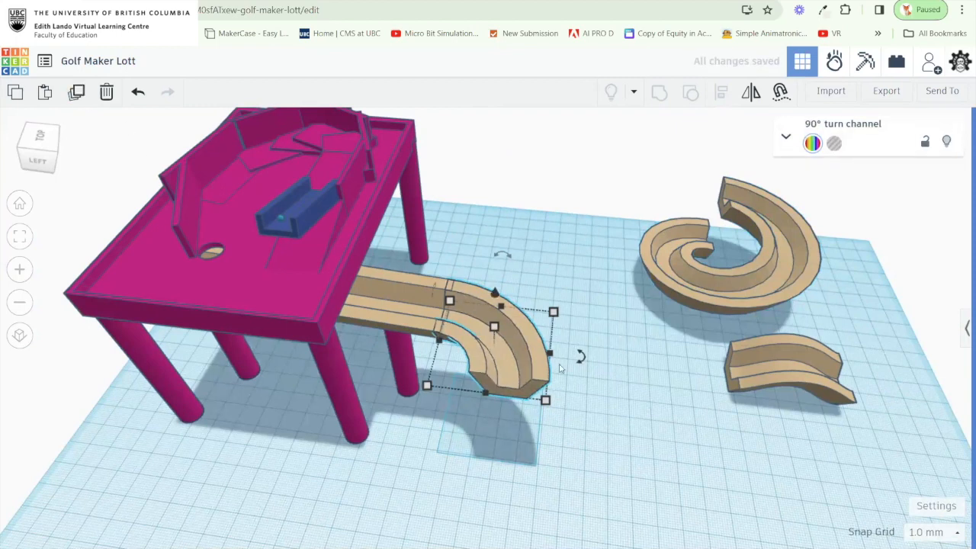
{"action": "left_click_drag", "start_coordinate": [580, 356], "coordinate": [480, 404]}
{"action": "left_click_drag", "start_coordinate": [453, 351], "coordinate": [426, 463]}
{"action": "left_click_drag", "start_coordinate": [453, 428], "coordinate": [618, 294]}
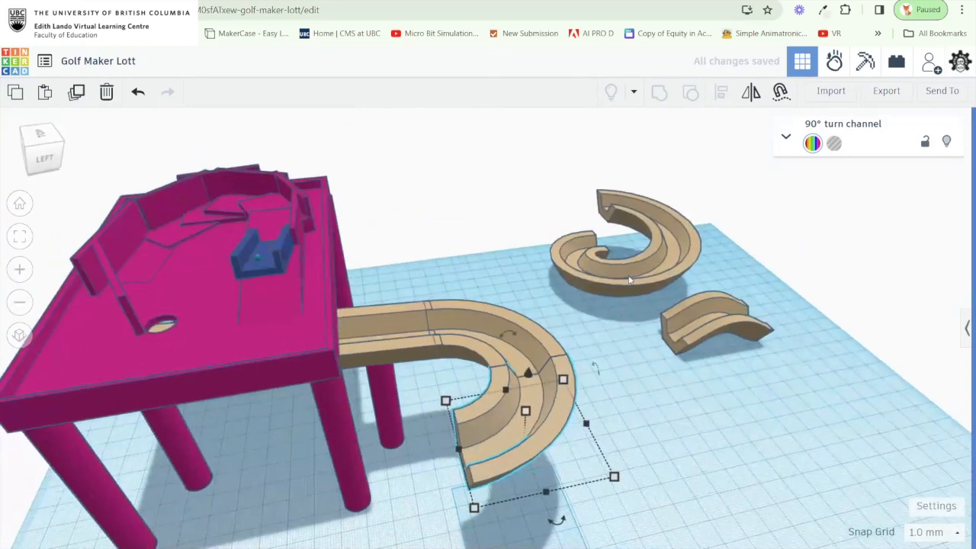
Move the helix channel ramp below the second turn channel's open end and raise it 21 mm.
{"action": "left_click", "coordinate": [629, 281]}
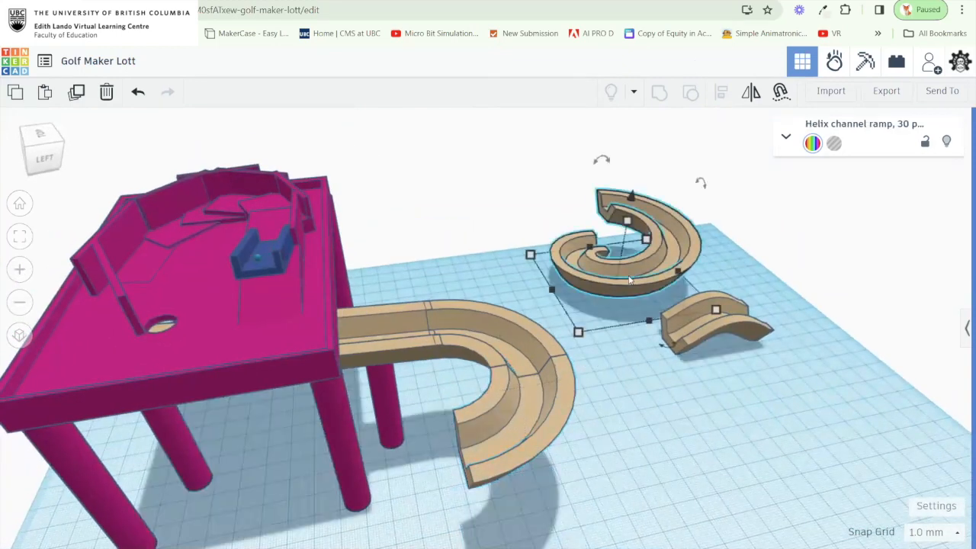
{"action": "left_click_drag", "start_coordinate": [629, 280], "coordinate": [565, 526]}
{"action": "left_click_drag", "start_coordinate": [703, 427], "coordinate": [690, 304]}
{"action": "left_click_drag", "start_coordinate": [553, 243], "coordinate": [466, 354]}
{"action": "left_click_drag", "start_coordinate": [436, 297], "coordinate": [442, 210]}
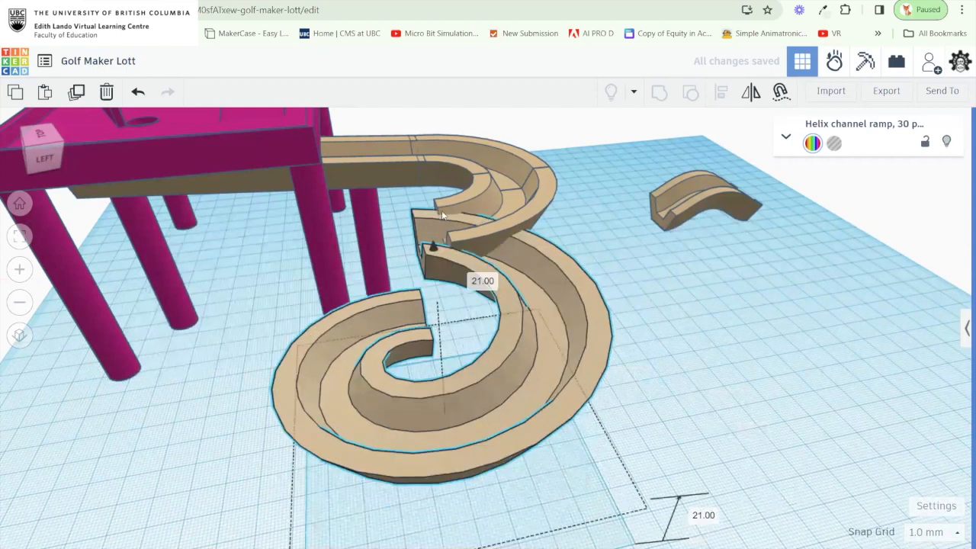
Turn and reposition the helix channel ramp so its upper end lines up with the second turn channel's open end.
{"action": "left_click_drag", "start_coordinate": [624, 385], "coordinate": [654, 300]}
{"action": "left_click_drag", "start_coordinate": [538, 425], "coordinate": [677, 336]}
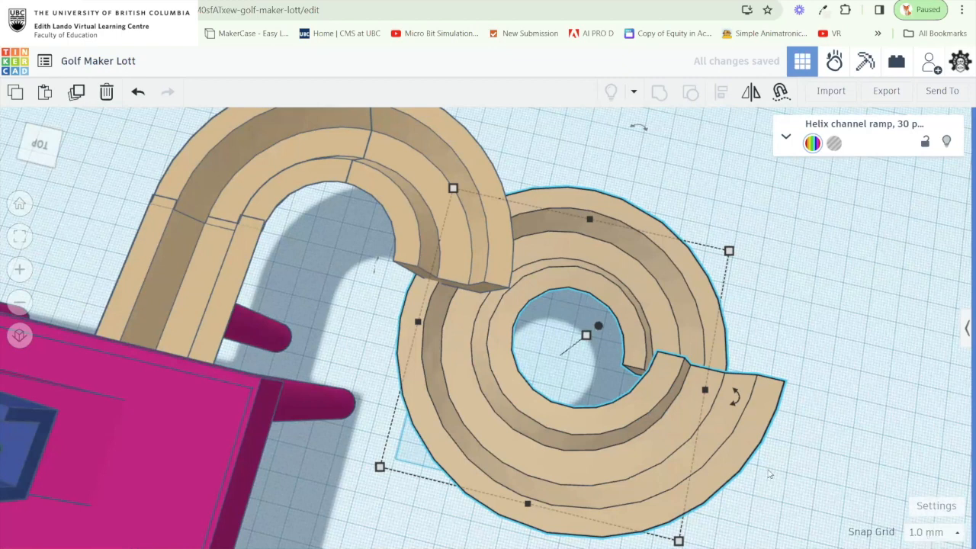
{"action": "left_click_drag", "start_coordinate": [746, 460], "coordinate": [462, 361]}
{"action": "left_click_drag", "start_coordinate": [521, 374], "coordinate": [450, 359]}
Lower the helix channel ramp by about 5 mm and nudge it sideways to sit flush with the turn channel.
{"action": "scroll", "coordinate": [451, 359], "scroll_direction": "up", "scroll_amount": 5}
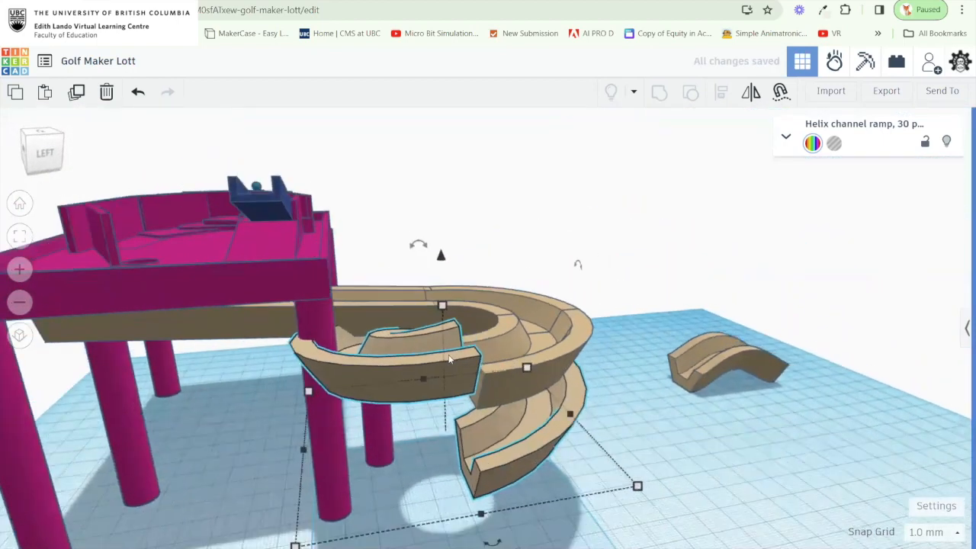
{"action": "left_click_drag", "start_coordinate": [438, 231], "coordinate": [439, 251]}
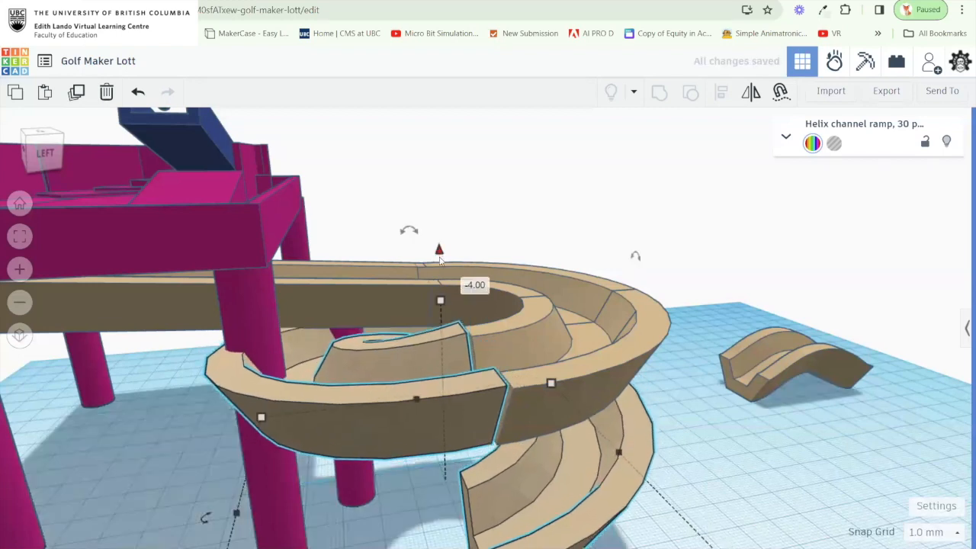
{"action": "key", "text": "Right"}
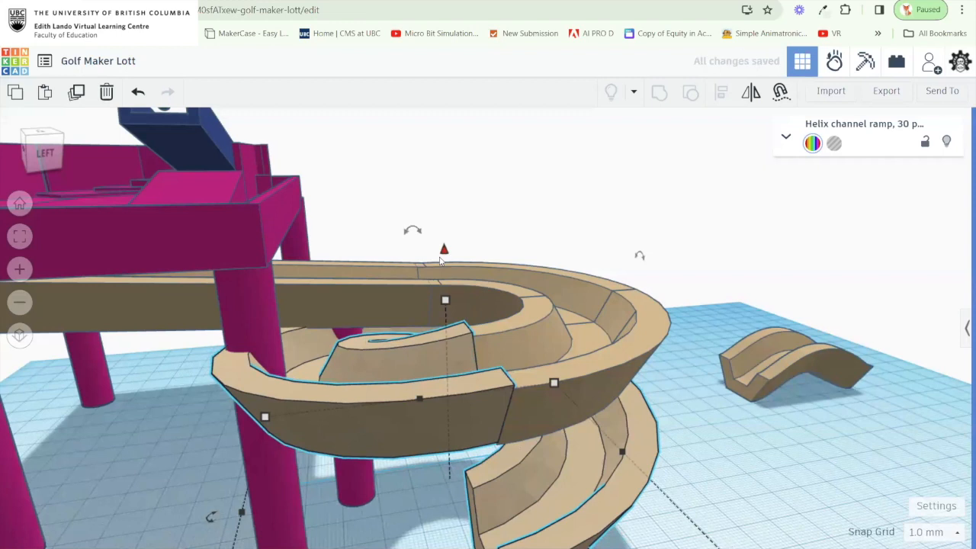
{"action": "key", "text": "ctrl+Down"}
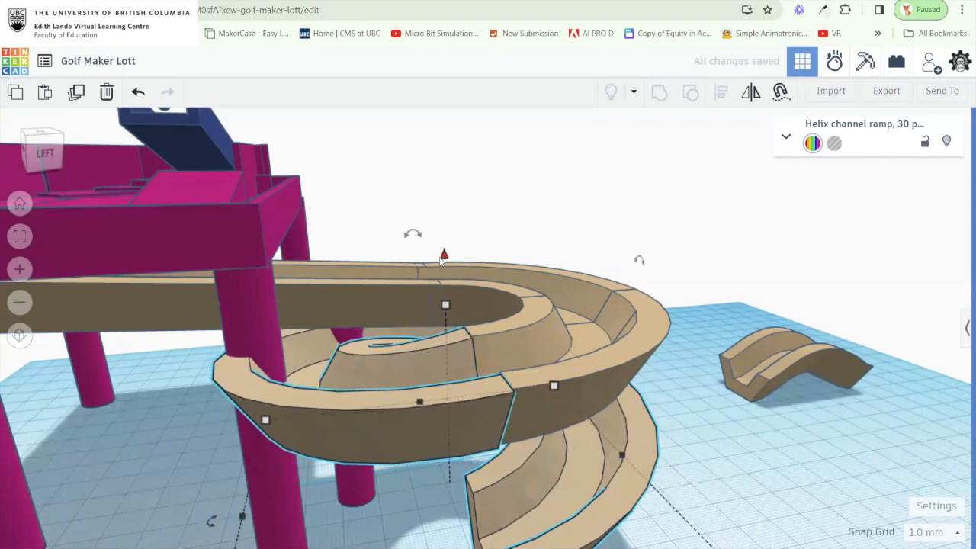
{"action": "left_click_drag", "start_coordinate": [516, 369], "coordinate": [329, 268]}
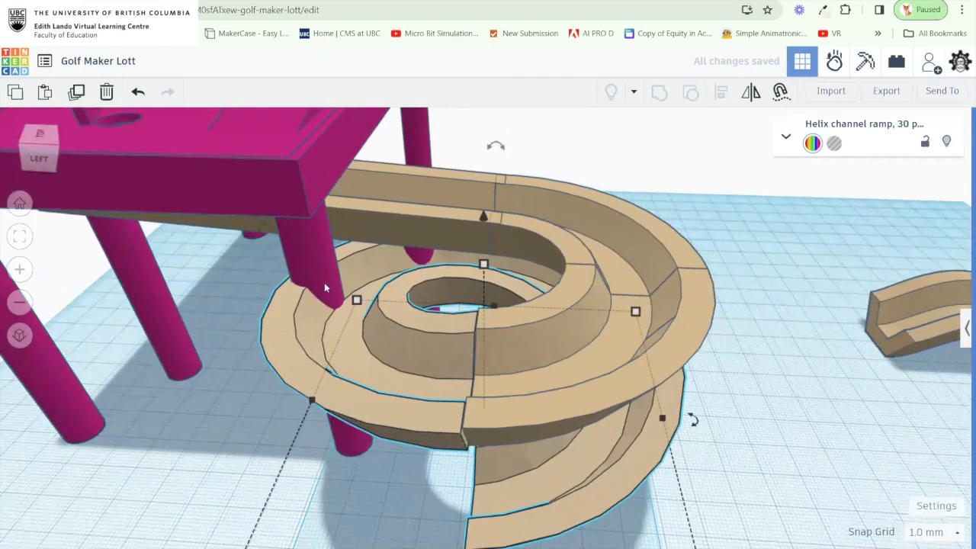
{"action": "left_click_drag", "start_coordinate": [499, 288], "coordinate": [769, 300]}
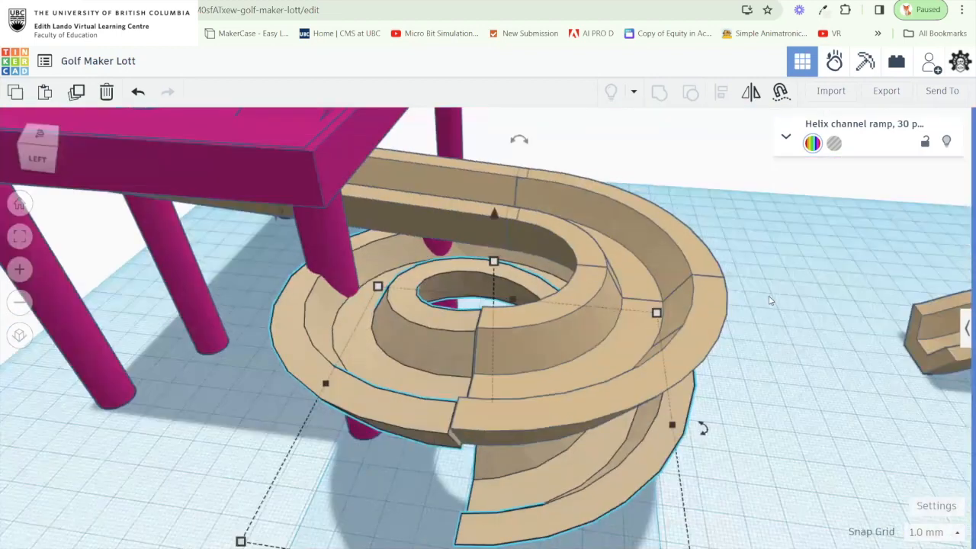
Place the channel bump at the helix ramp's lower exit, raising it about 15 mm and fine-tuning its height to meet the ramp.
{"action": "scroll", "coordinate": [707, 274], "scroll_direction": "down", "scroll_amount": 5}
{"action": "left_click_drag", "start_coordinate": [866, 310], "coordinate": [560, 345]}
{"action": "left_click_drag", "start_coordinate": [519, 318], "coordinate": [518, 275]}
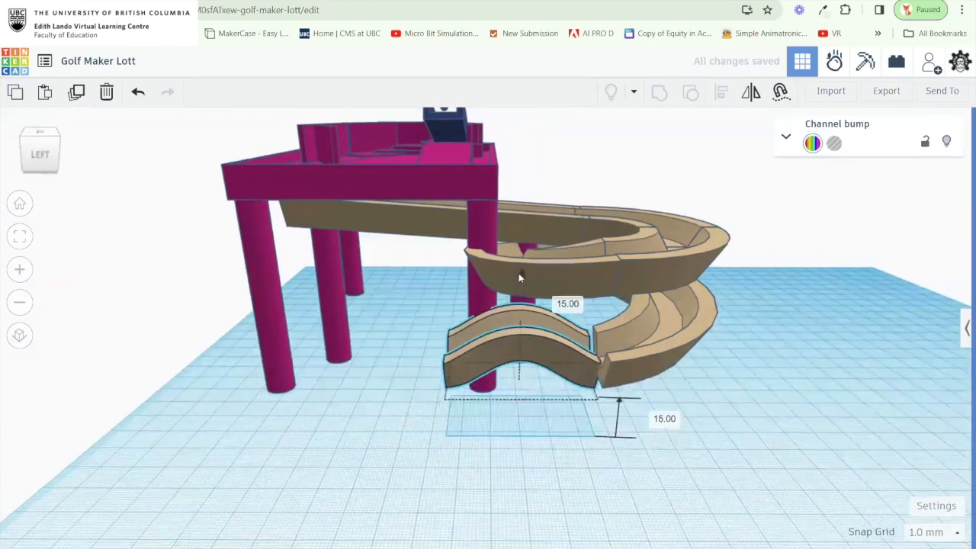
{"action": "left_click_drag", "start_coordinate": [542, 347], "coordinate": [574, 368]}
{"action": "scroll", "coordinate": [571, 361], "scroll_direction": "up", "scroll_amount": 3}
{"action": "left_click_drag", "start_coordinate": [548, 300], "coordinate": [544, 271]}
{"action": "left_click_drag", "start_coordinate": [555, 342], "coordinate": [701, 363]}
{"action": "scroll", "coordinate": [655, 350], "scroll_direction": "up", "scroll_amount": 5}
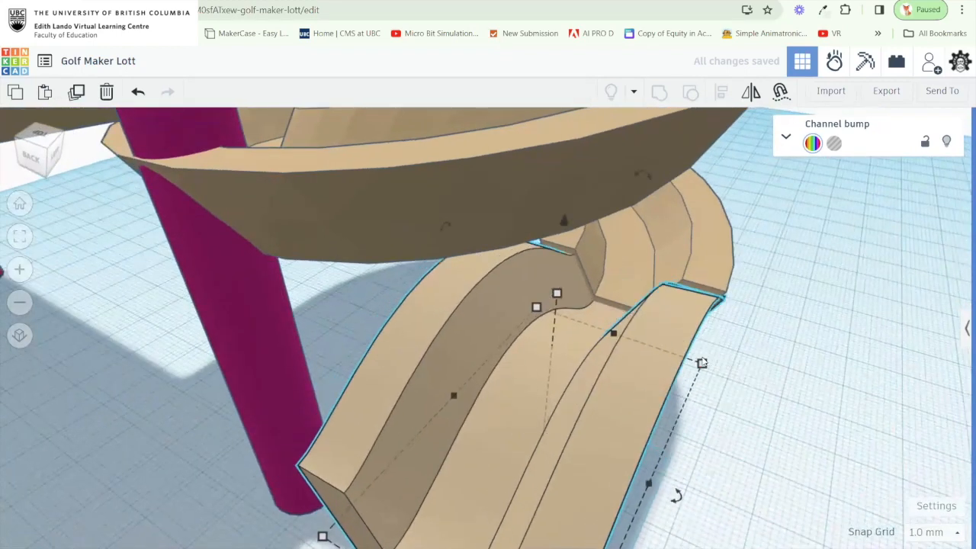
{"action": "left_click_drag", "start_coordinate": [564, 225], "coordinate": [565, 213]}
{"action": "left_click_drag", "start_coordinate": [709, 358], "coordinate": [624, 331]}
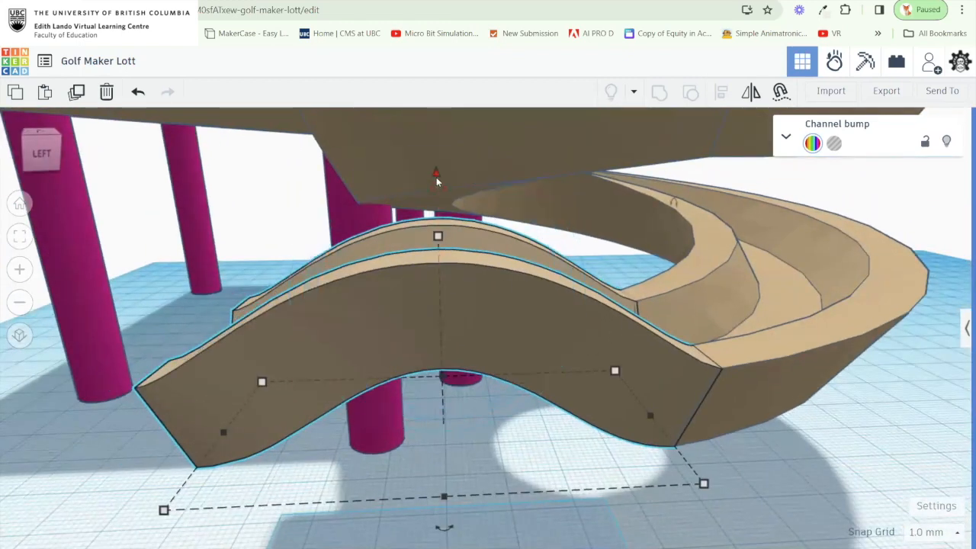
Flatten the channel bump to about 9 mm high and raise it 3 mm at the helix ramp's exit.
{"action": "left_click_drag", "start_coordinate": [439, 242], "coordinate": [448, 363]}
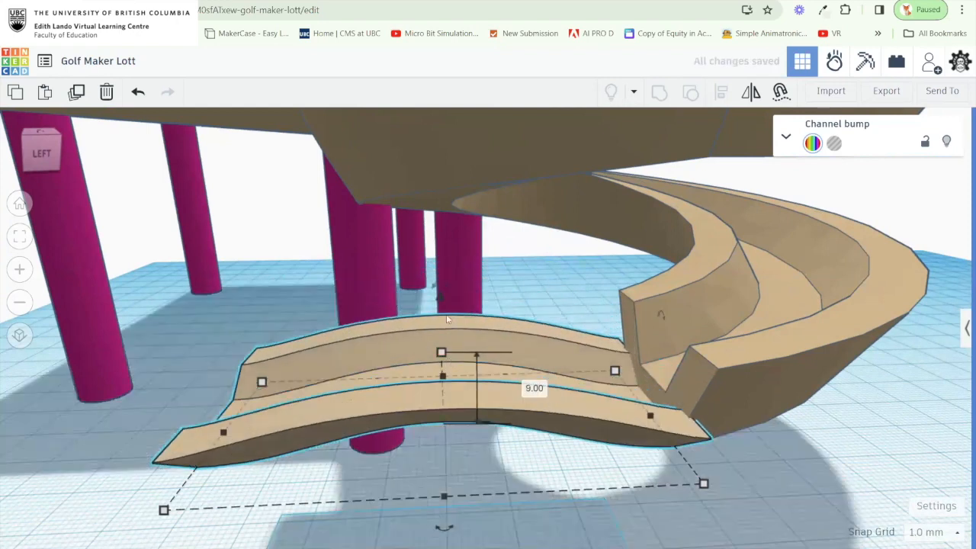
{"action": "left_click_drag", "start_coordinate": [438, 297], "coordinate": [439, 273]}
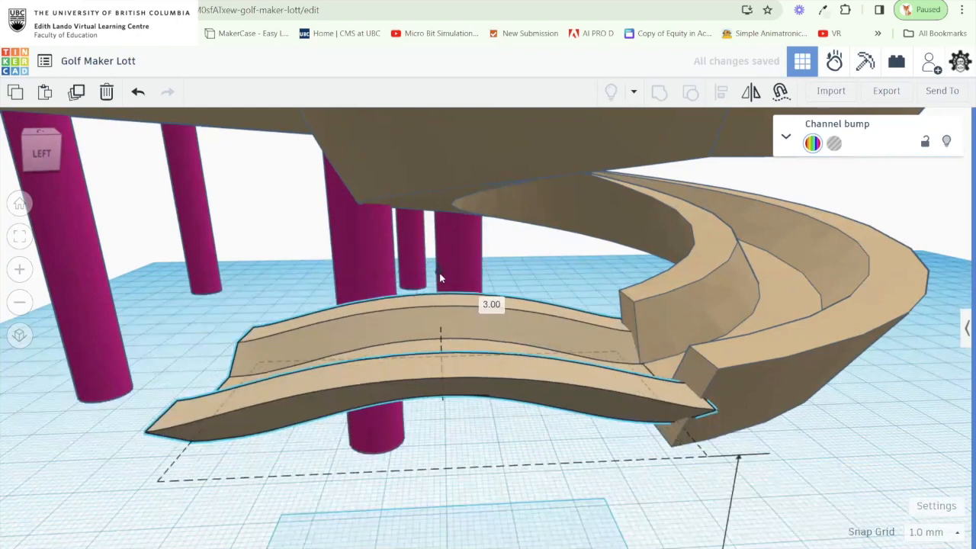
{"action": "left_click_drag", "start_coordinate": [455, 330], "coordinate": [357, 346]}
{"action": "scroll", "coordinate": [464, 334], "scroll_direction": "down", "scroll_amount": 10}
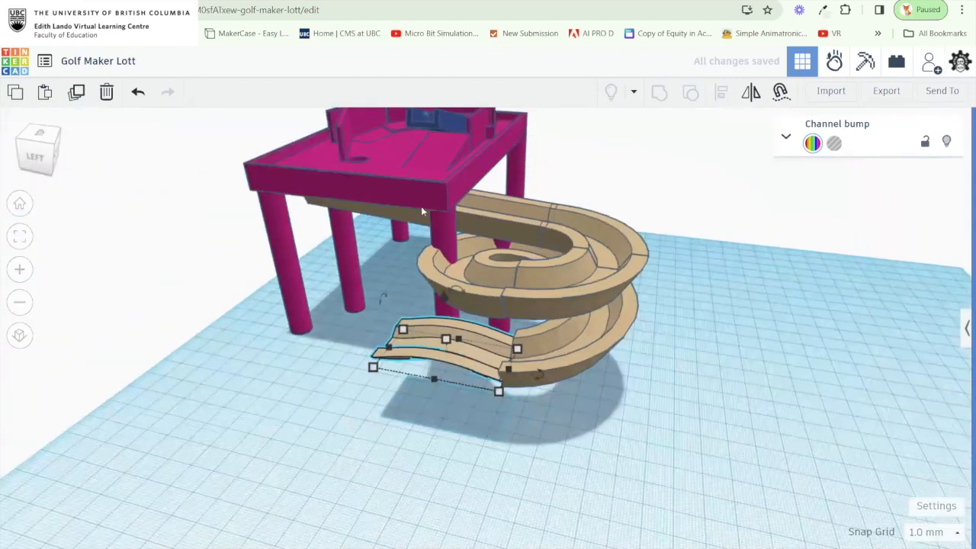
Group the straight channel, both 90° turn channels, the helix ramp and the channel bump into one track.
{"action": "left_click", "coordinate": [490, 227]}
{"action": "left_click_drag", "start_coordinate": [650, 261], "coordinate": [644, 294]}
{"action": "left_click", "coordinate": [617, 298], "text": "shift"}
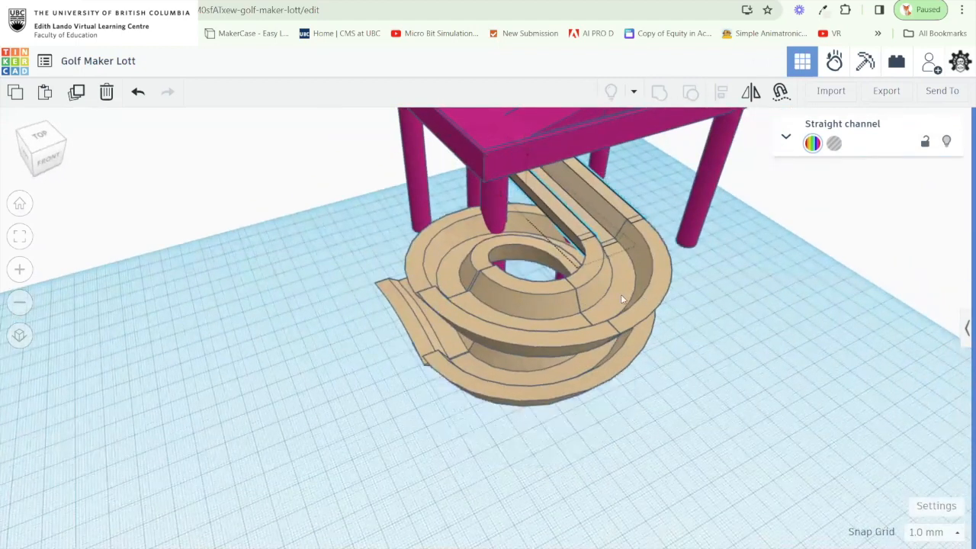
{"action": "left_click", "coordinate": [440, 245], "text": "shift"}
{"action": "left_click", "coordinate": [503, 386], "text": "shift"}
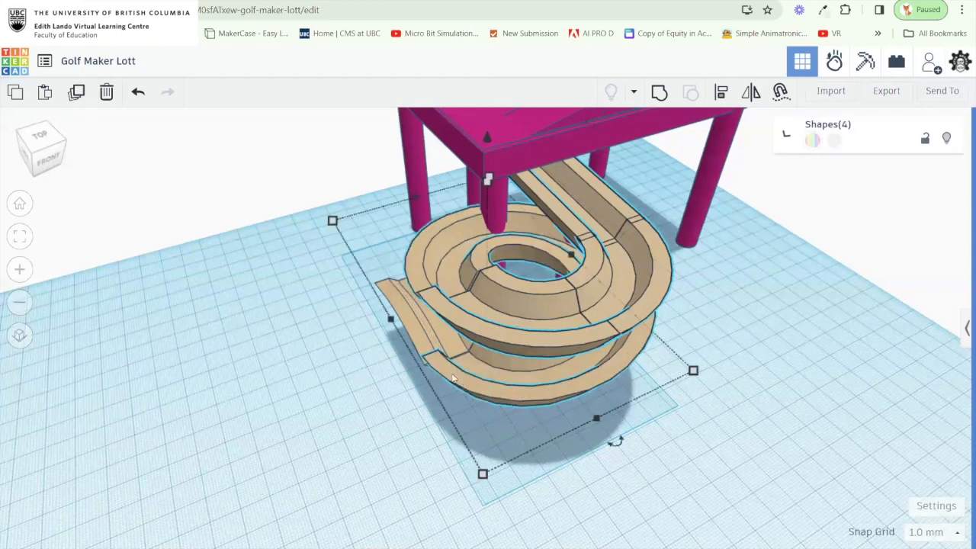
{"action": "left_click", "coordinate": [410, 290], "text": "shift"}
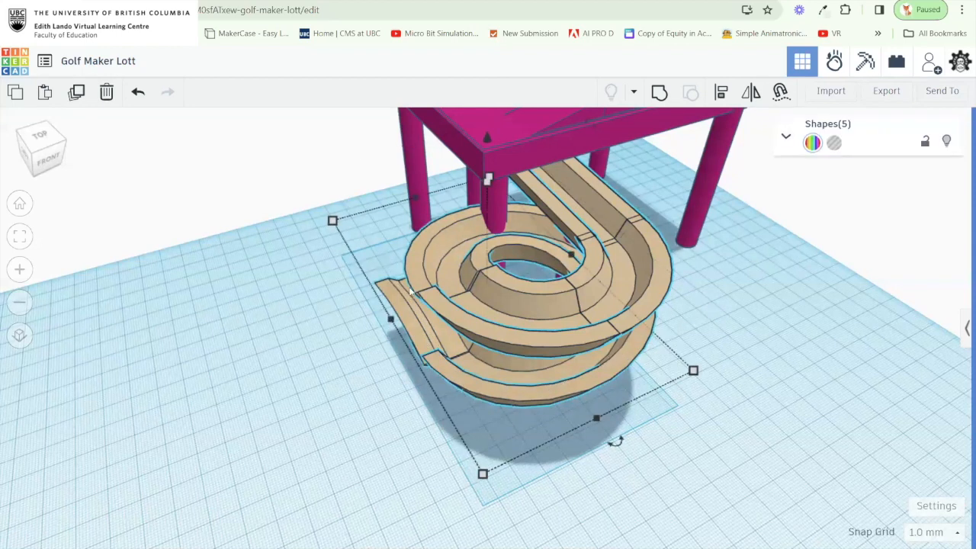
{"action": "left_click", "coordinate": [658, 93]}
{"action": "left_click_drag", "start_coordinate": [691, 282], "coordinate": [834, 302]}
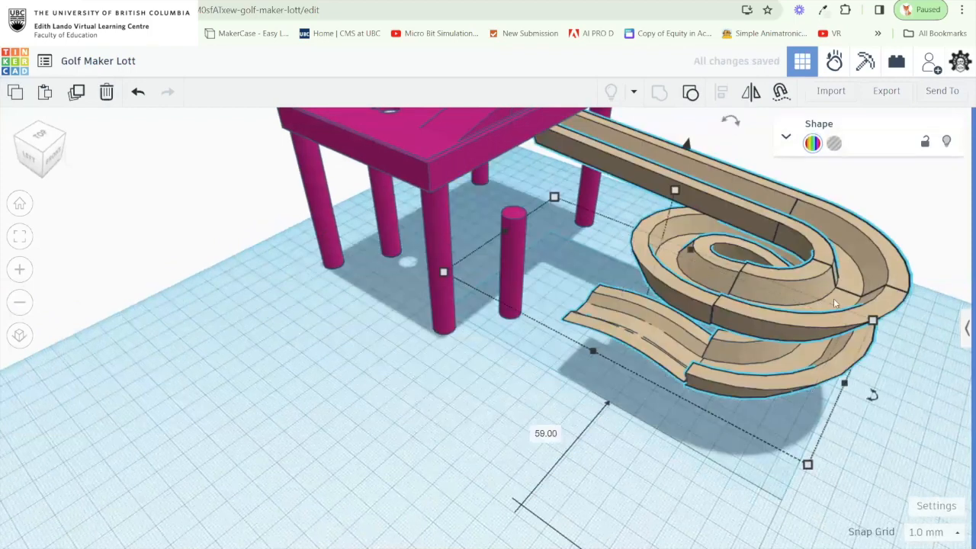
{"action": "key", "text": "ctrl+z"}
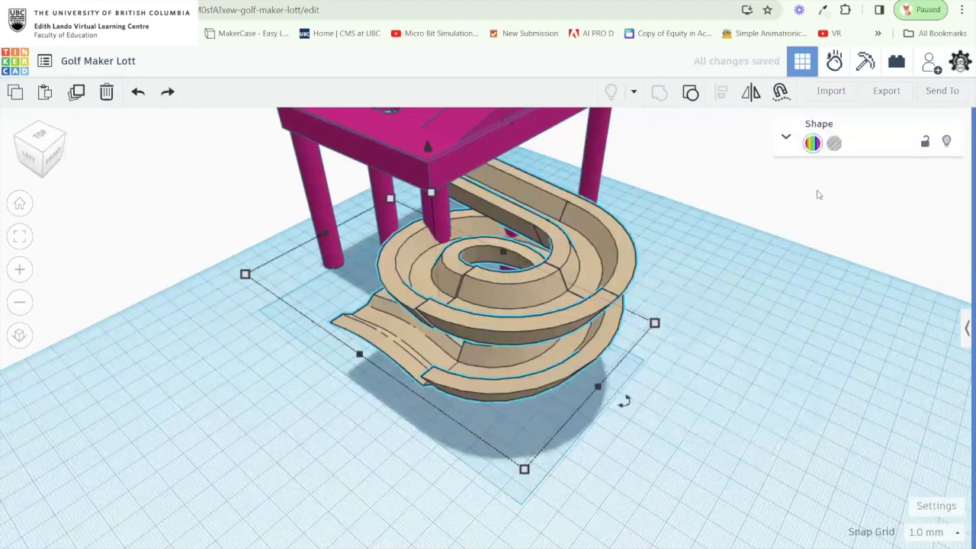
Group the channel track with the magenta table, keeping the original multicolour appearance.
{"action": "left_click_drag", "start_coordinate": [625, 263], "coordinate": [509, 206]}
{"action": "left_click", "coordinate": [511, 206]}
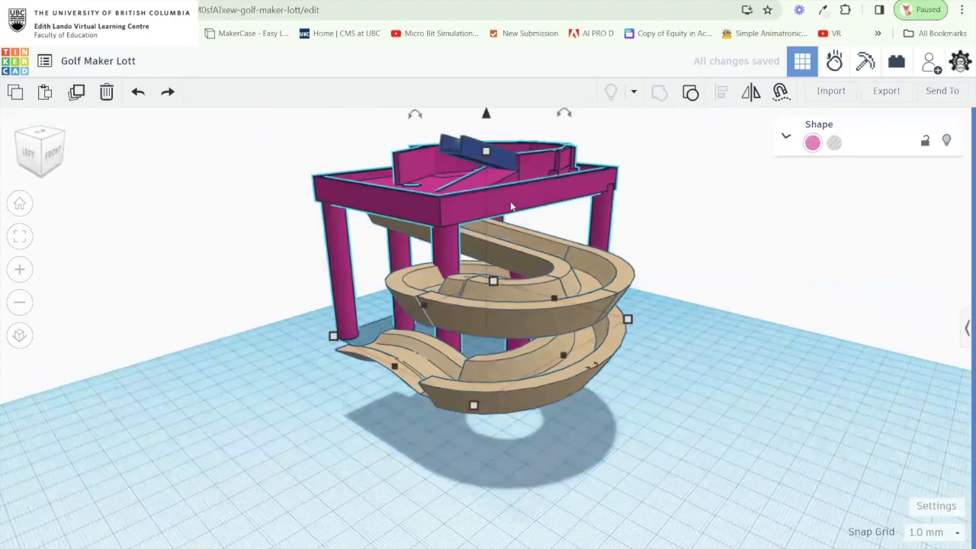
{"action": "left_click_drag", "start_coordinate": [644, 223], "coordinate": [590, 285]}
{"action": "left_click", "coordinate": [601, 277]}
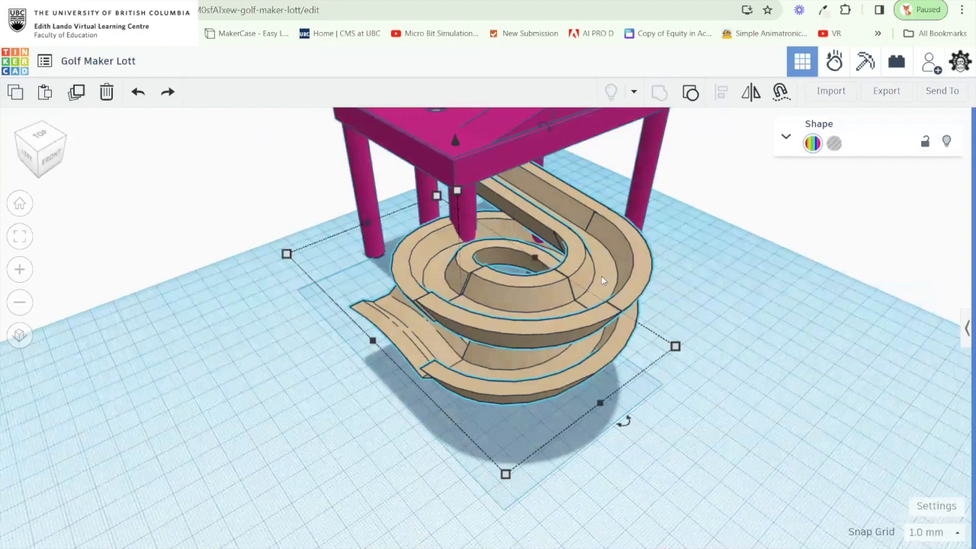
{"action": "left_click", "coordinate": [485, 164], "text": "shift"}
{"action": "left_click", "coordinate": [656, 94]}
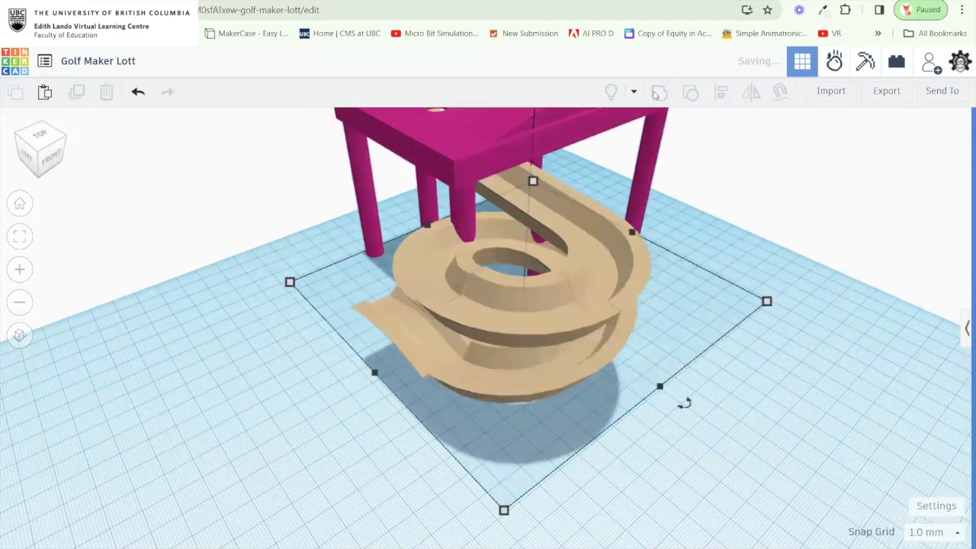
Test-move the grouped table and track as one piece, and undo the move.
{"action": "left_click", "coordinate": [732, 232]}
{"action": "left_click_drag", "start_coordinate": [732, 232], "coordinate": [651, 212]}
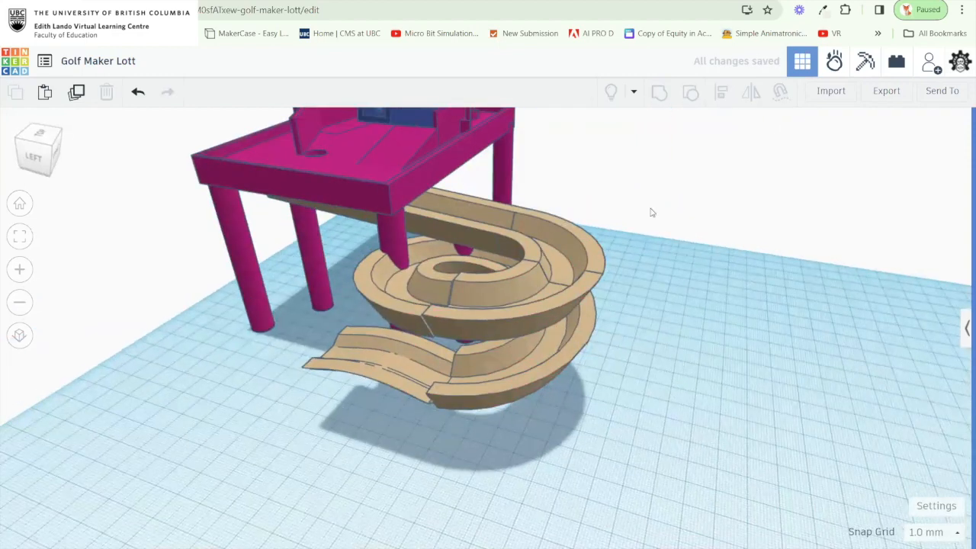
{"action": "left_click", "coordinate": [536, 271]}
{"action": "left_click_drag", "start_coordinate": [536, 270], "coordinate": [785, 270]}
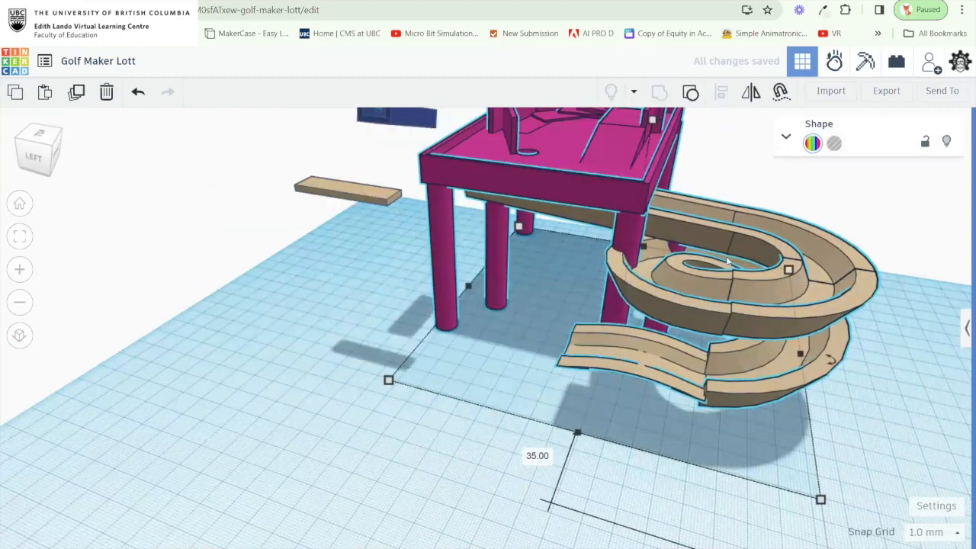
{"action": "key", "text": "ctrl+z"}
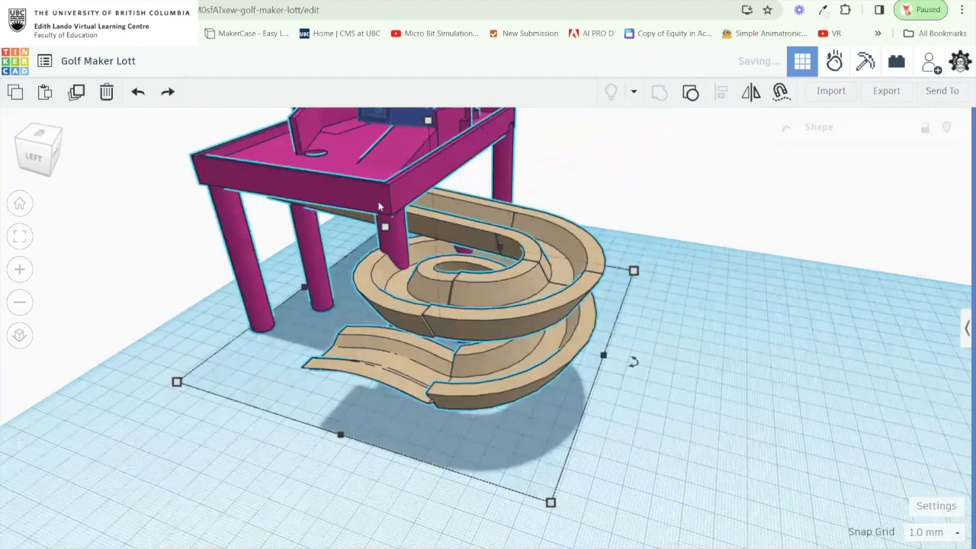
Inspect the loose tan box and the supports beneath the tray, and switch to the simulation workspace.
{"action": "left_click_drag", "start_coordinate": [646, 161], "coordinate": [367, 286]}
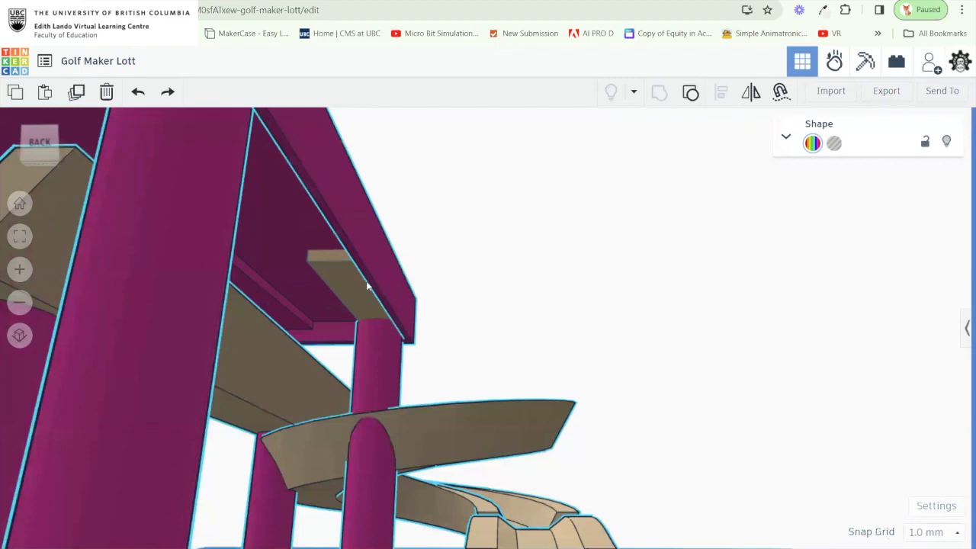
{"action": "left_click", "coordinate": [353, 285]}
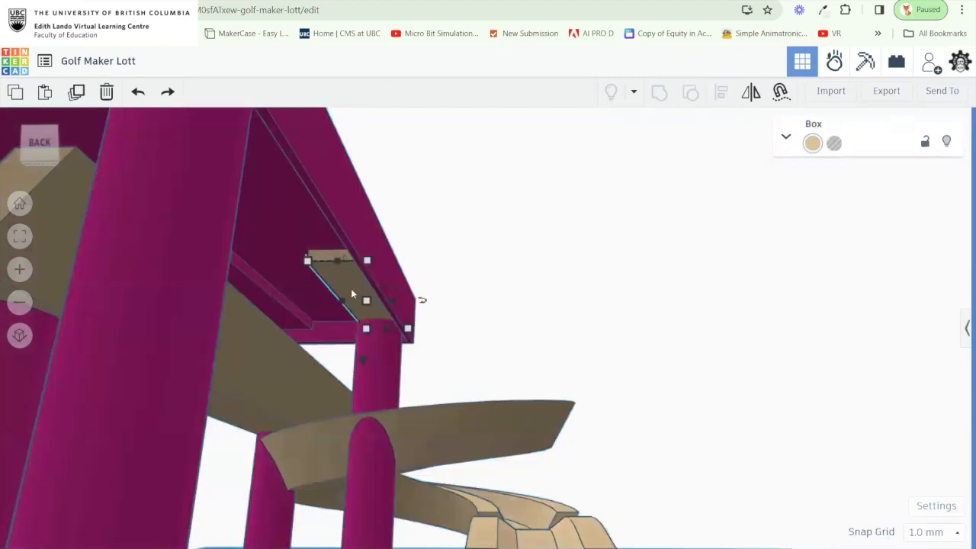
{"action": "left_click_drag", "start_coordinate": [351, 292], "coordinate": [483, 293]}
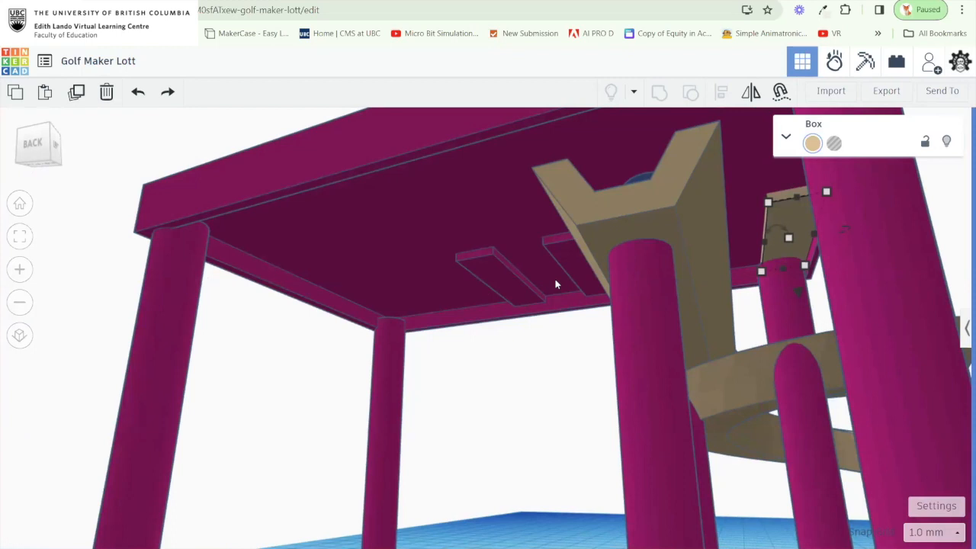
{"action": "left_click_drag", "start_coordinate": [605, 234], "coordinate": [439, 242]}
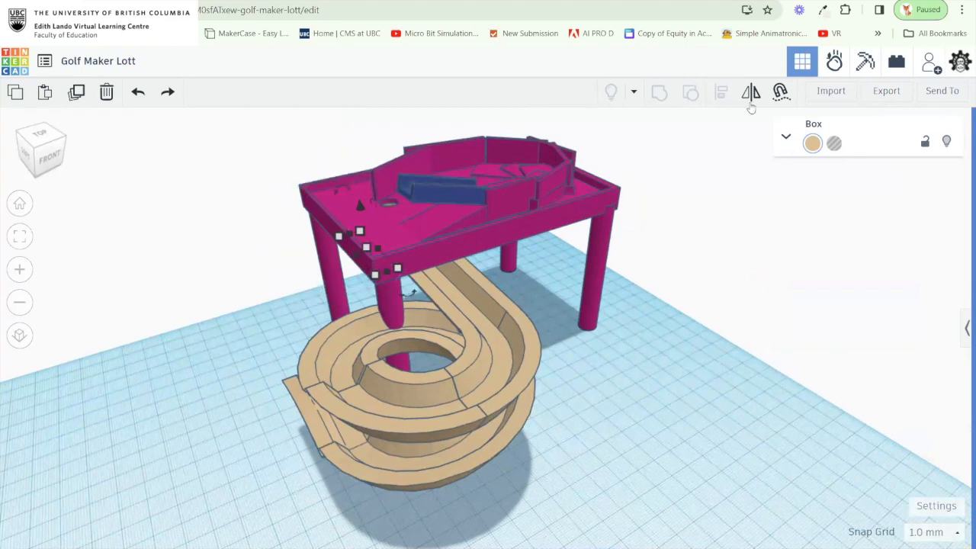
{"action": "left_click", "coordinate": [835, 63]}
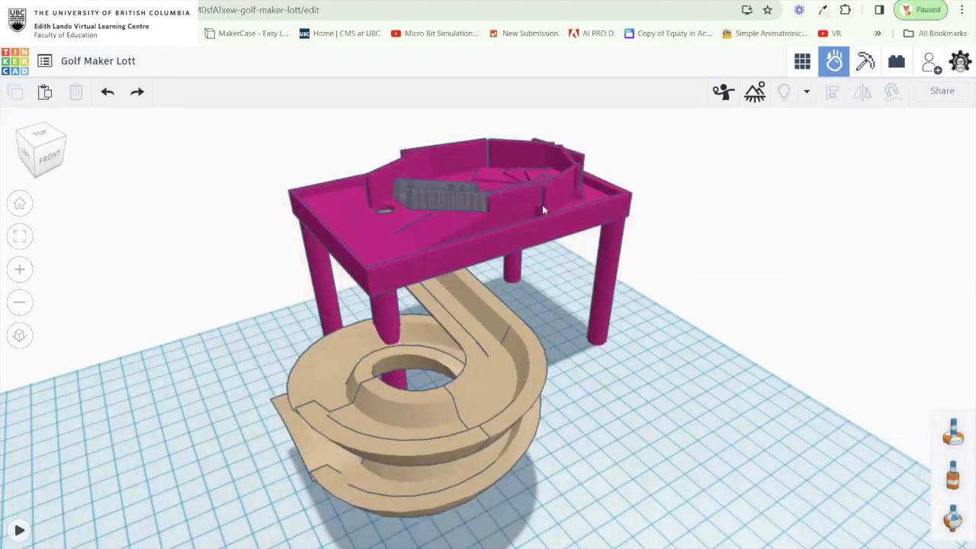
Select the grouped magenta table and track and make it static for the simulation.
{"action": "left_click", "coordinate": [542, 204]}
{"action": "left_click", "coordinate": [934, 127]}
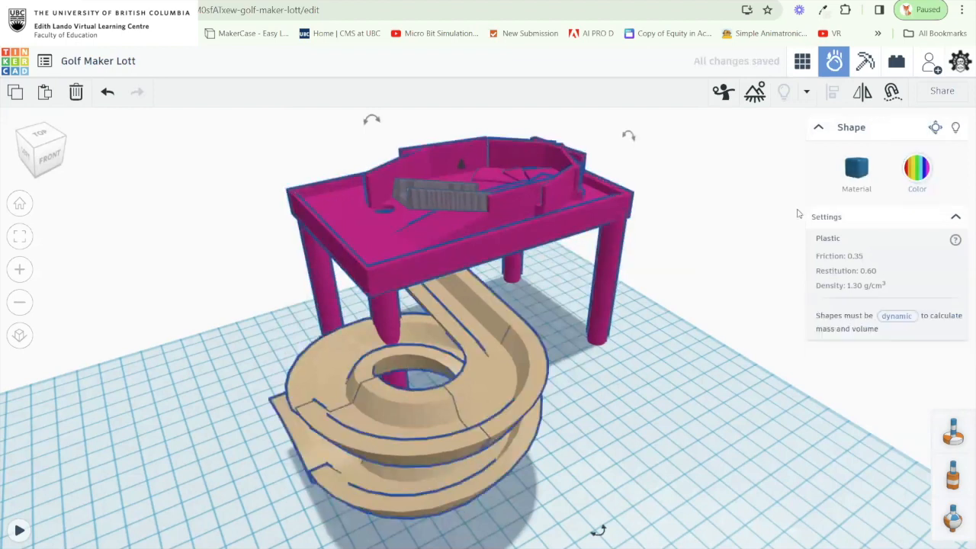
{"action": "left_click_drag", "start_coordinate": [379, 305], "coordinate": [183, 275]}
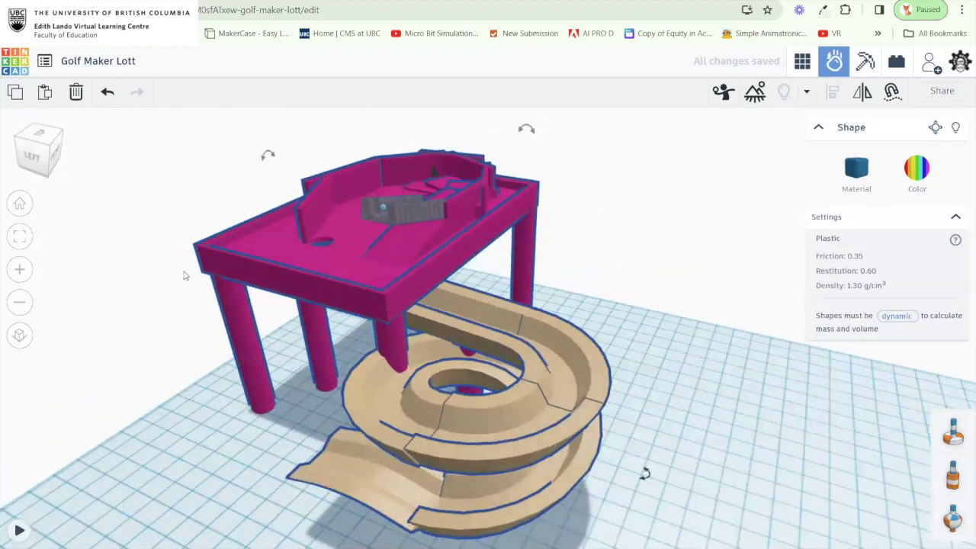
Run the simulation, follow the marble across the tray and down the helix track, and reset the simulation.
{"action": "left_click", "coordinate": [19, 530]}
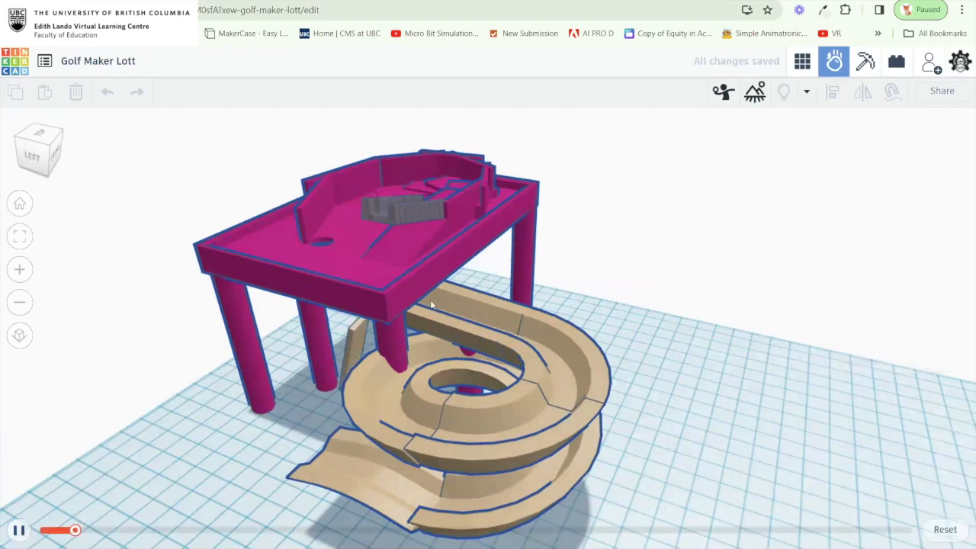
{"action": "scroll", "coordinate": [430, 300], "scroll_direction": "up", "scroll_amount": 5}
{"action": "left_click_drag", "start_coordinate": [460, 368], "coordinate": [477, 394]}
{"action": "left_click_drag", "start_coordinate": [375, 391], "coordinate": [390, 365]}
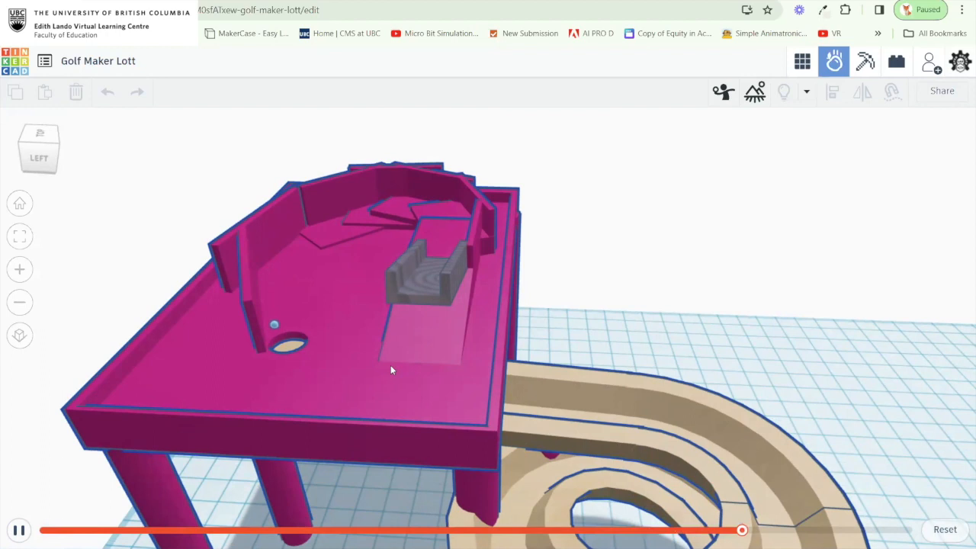
{"action": "left_click_drag", "start_coordinate": [429, 359], "coordinate": [671, 303]}
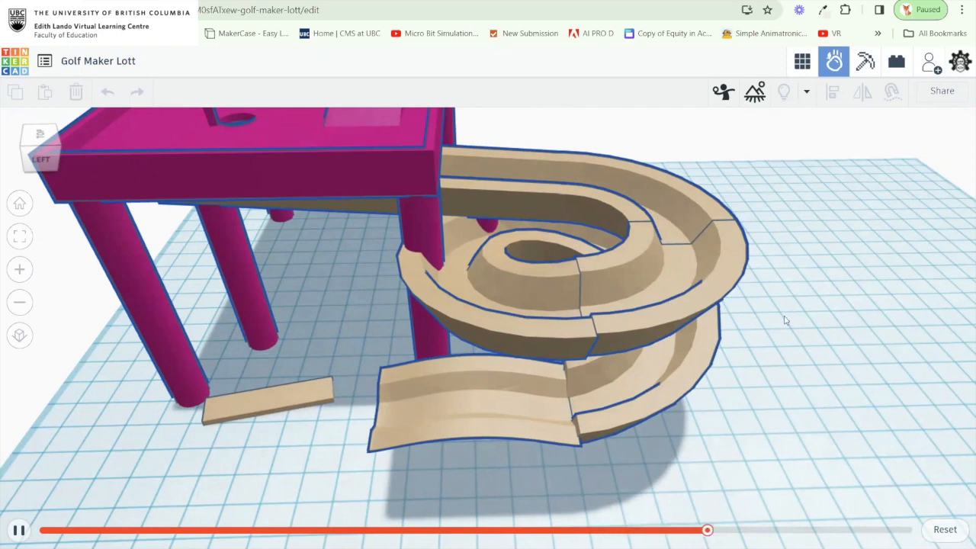
{"action": "left_click", "coordinate": [943, 530]}
{"action": "left_click", "coordinate": [645, 344]}
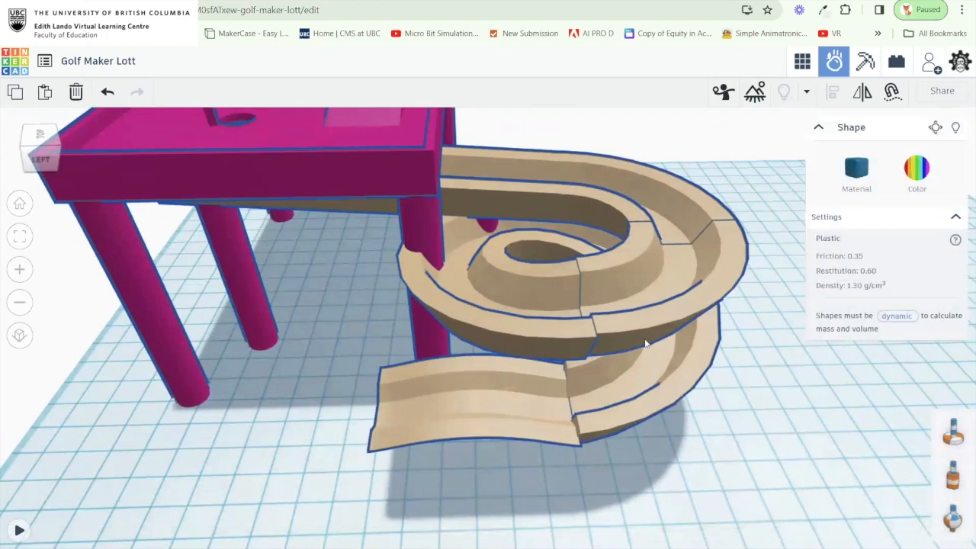
{"action": "left_click_drag", "start_coordinate": [721, 319], "coordinate": [514, 307]}
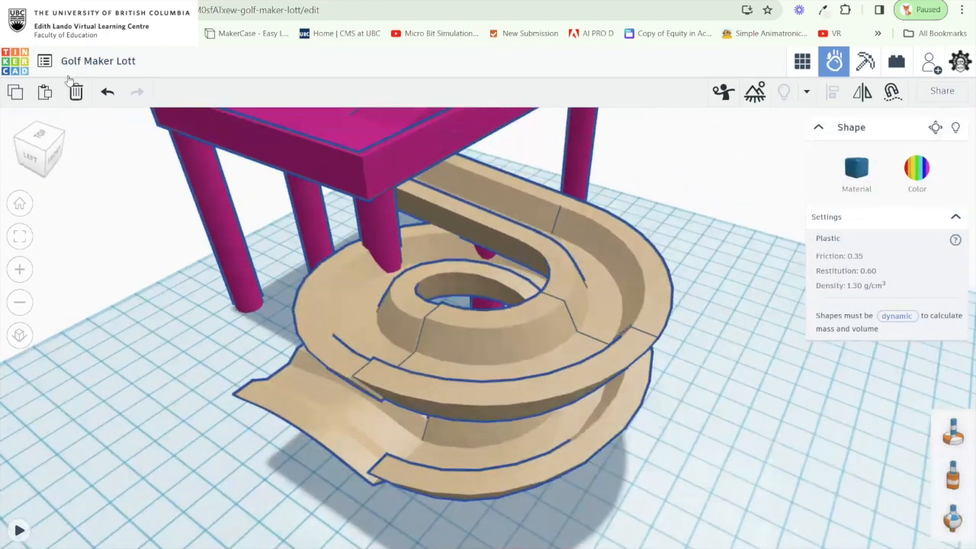
Leave the design and open the list of student designs in the UBC-Maker-2 class.
{"action": "left_click", "coordinate": [21, 69]}
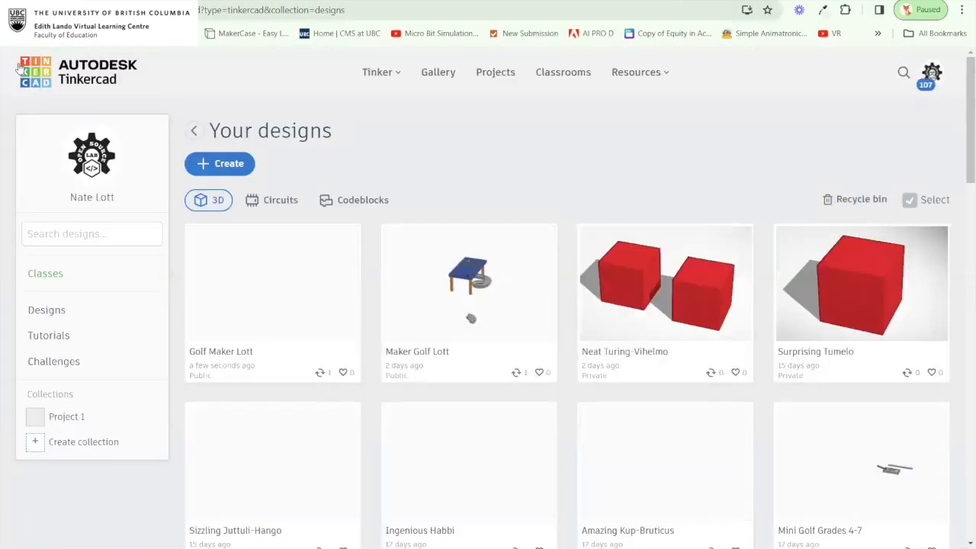
{"action": "left_click", "coordinate": [95, 272]}
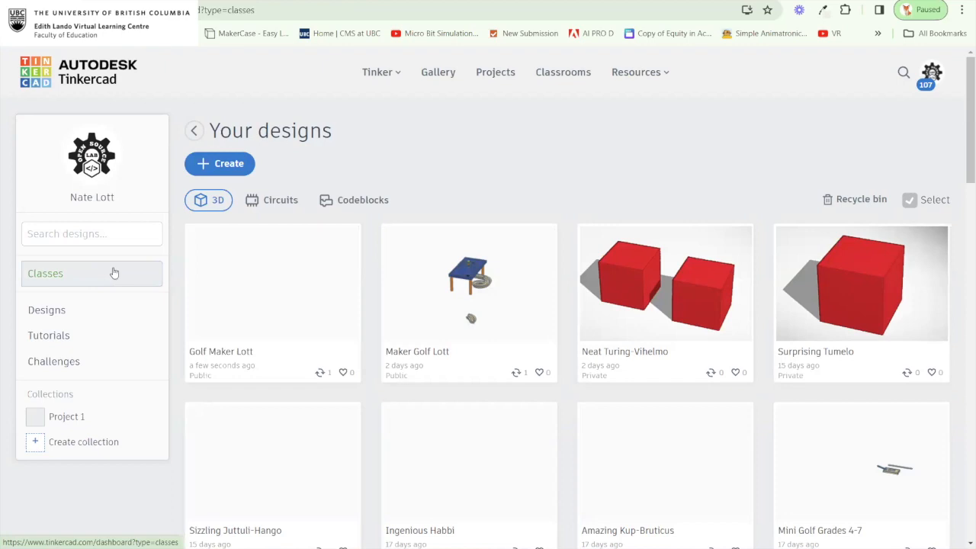
{"action": "left_click", "coordinate": [281, 259]}
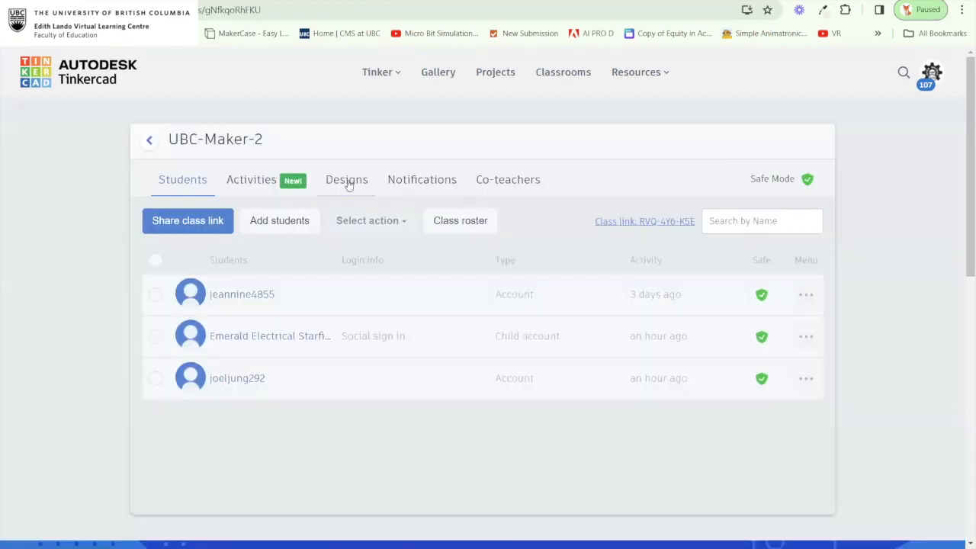
{"action": "left_click", "coordinate": [347, 183]}
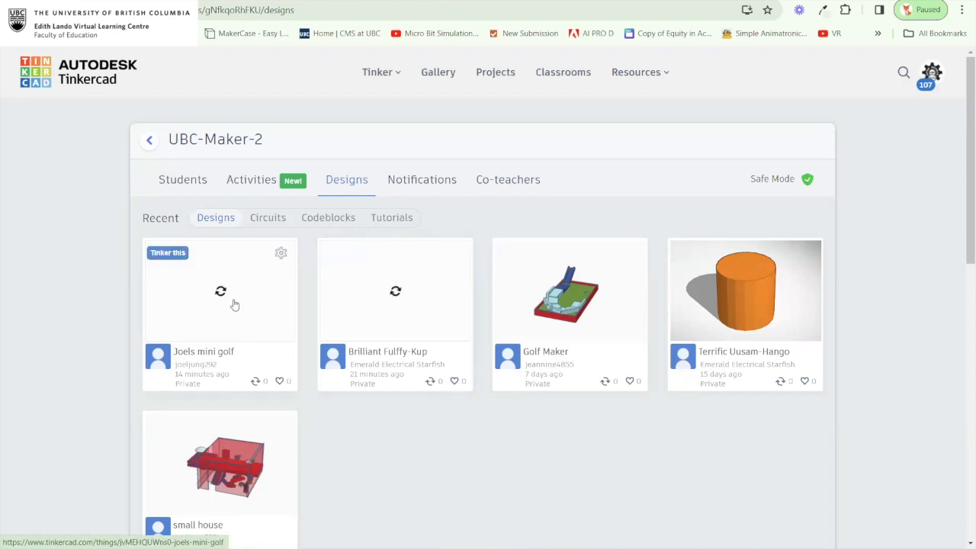
Reload the class design list and open the student's mini golf design with the red table for editing.
{"action": "left_click", "coordinate": [257, 9]}
{"action": "key", "text": "Return"}
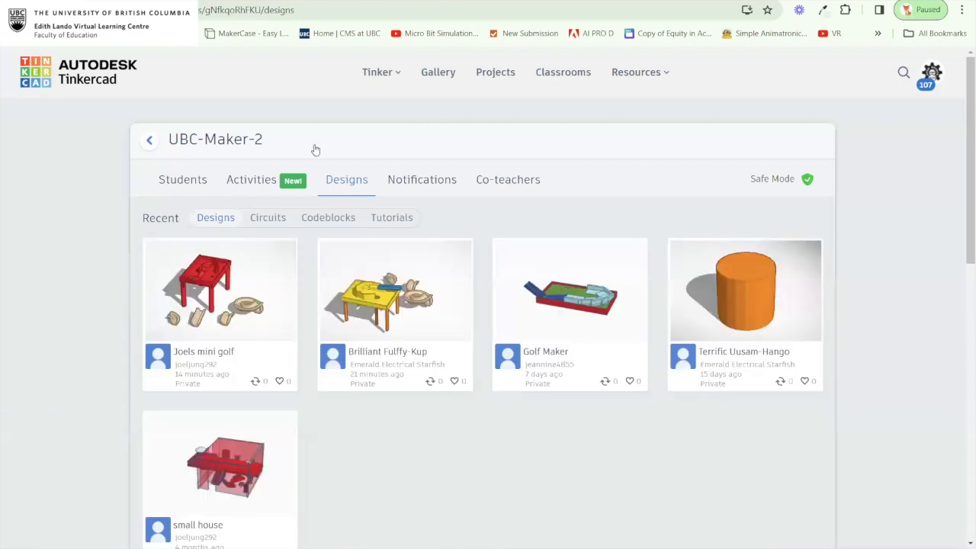
{"action": "mouse_move", "coordinate": [363, 263]}
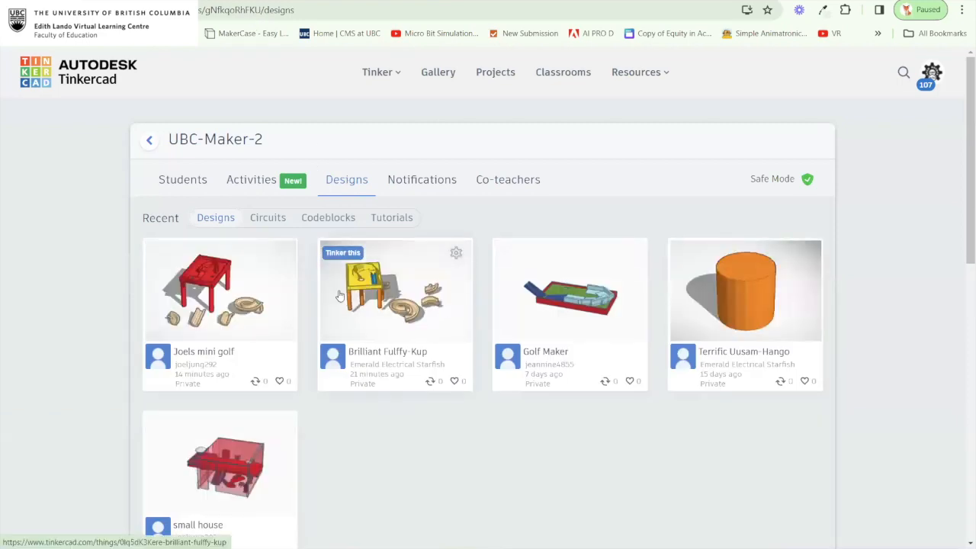
{"action": "mouse_move", "coordinate": [253, 305]}
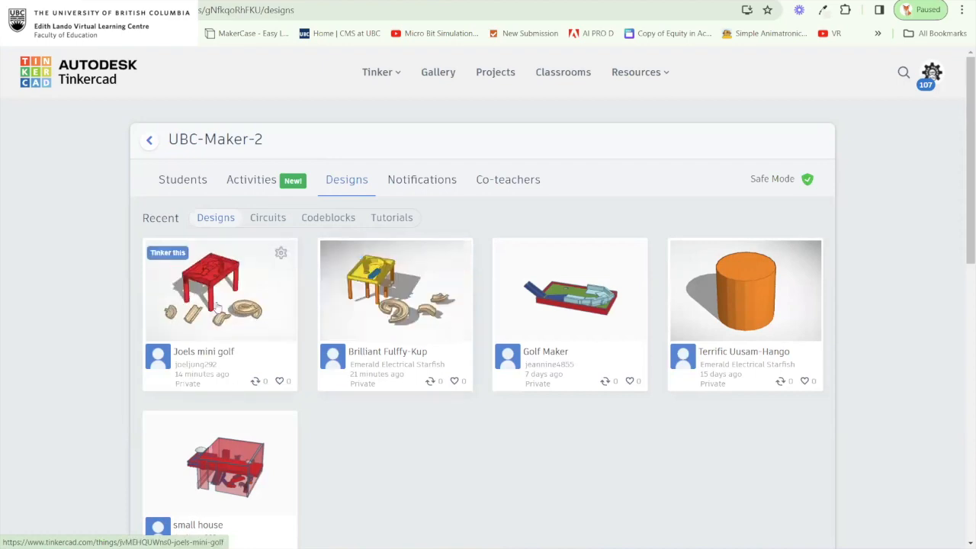
{"action": "left_click", "coordinate": [170, 253]}
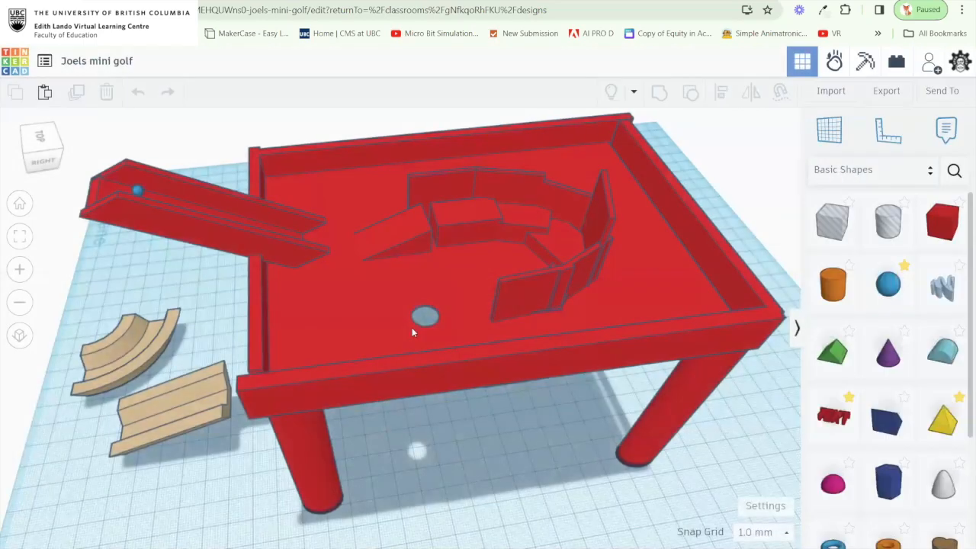
Examine the 45° sloped channel and the helix channel ramp in relation to the red table's hole, from above and from beneath the tray.
{"action": "left_click_drag", "start_coordinate": [412, 328], "coordinate": [274, 344]}
{"action": "left_click", "coordinate": [187, 344]}
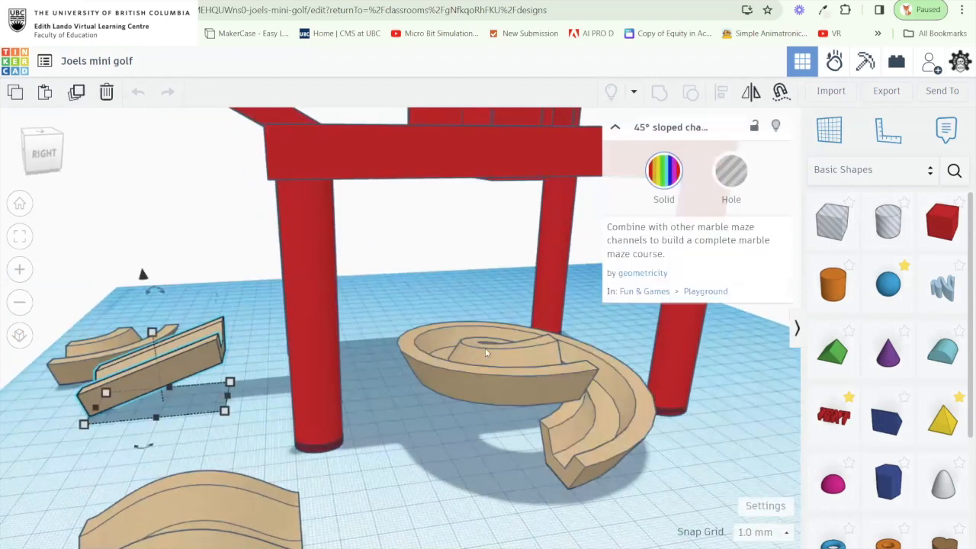
{"action": "mouse_move", "coordinate": [520, 348]}
{"action": "left_mouse_down"}
{"action": "mouse_move", "coordinate": [477, 343]}
{"action": "mouse_move", "coordinate": [518, 342]}
{"action": "left_mouse_up"}
{"action": "left_click", "coordinate": [518, 341]}
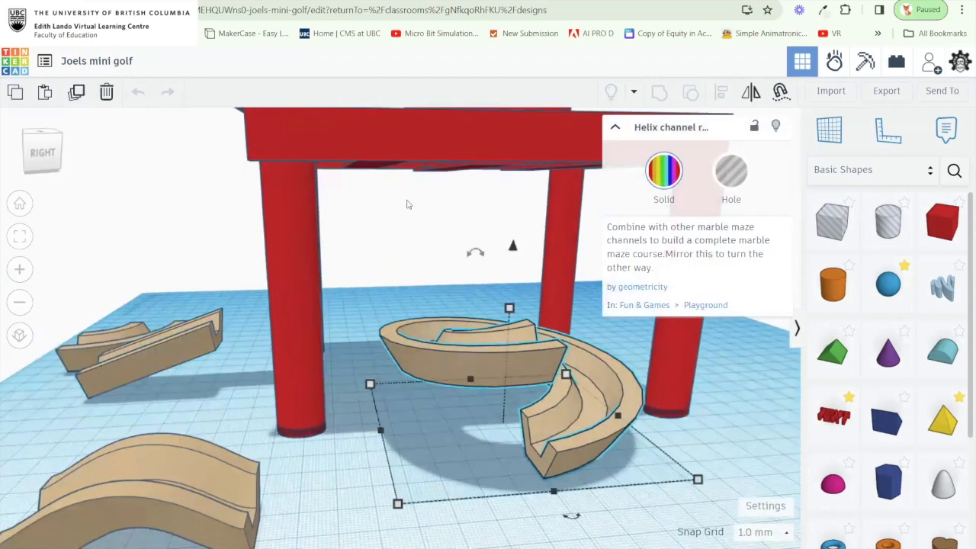
{"action": "left_click_drag", "start_coordinate": [403, 209], "coordinate": [439, 452]}
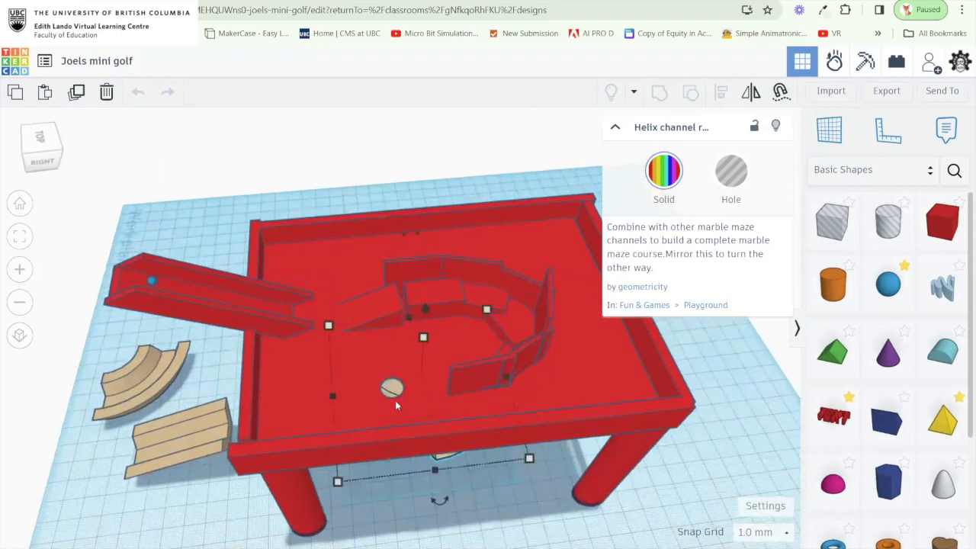
{"action": "left_click_drag", "start_coordinate": [395, 400], "coordinate": [391, 322]}
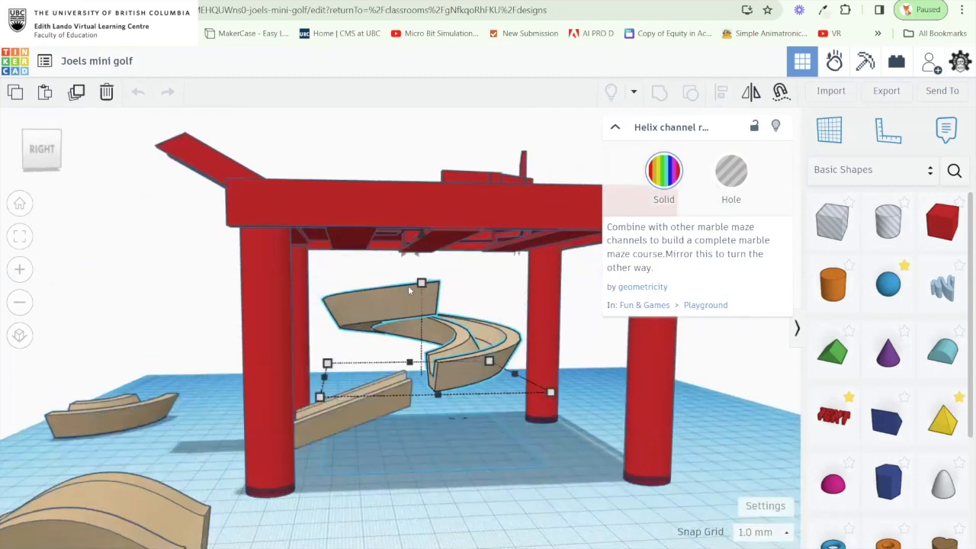
{"action": "left_click_drag", "start_coordinate": [408, 280], "coordinate": [403, 313]}
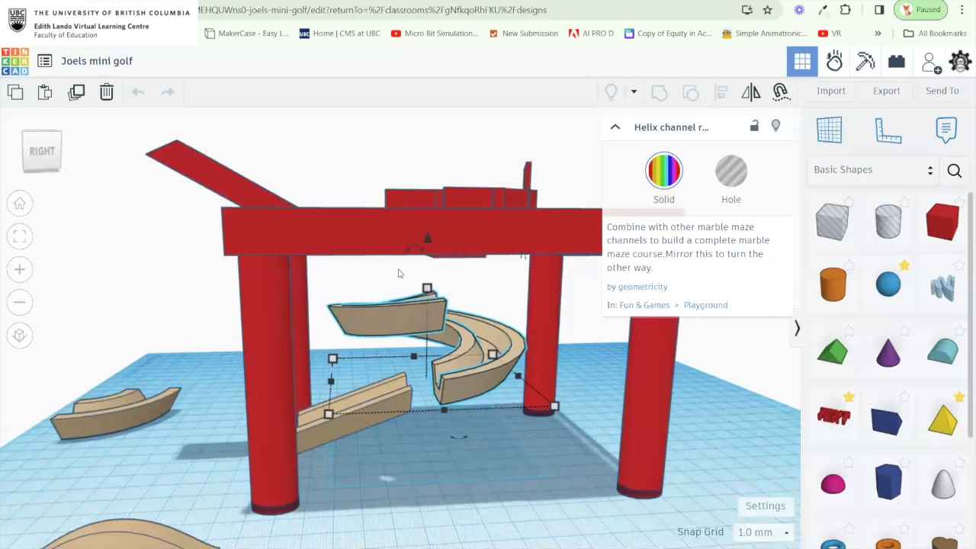
{"action": "left_click_drag", "start_coordinate": [416, 305], "coordinate": [394, 262]}
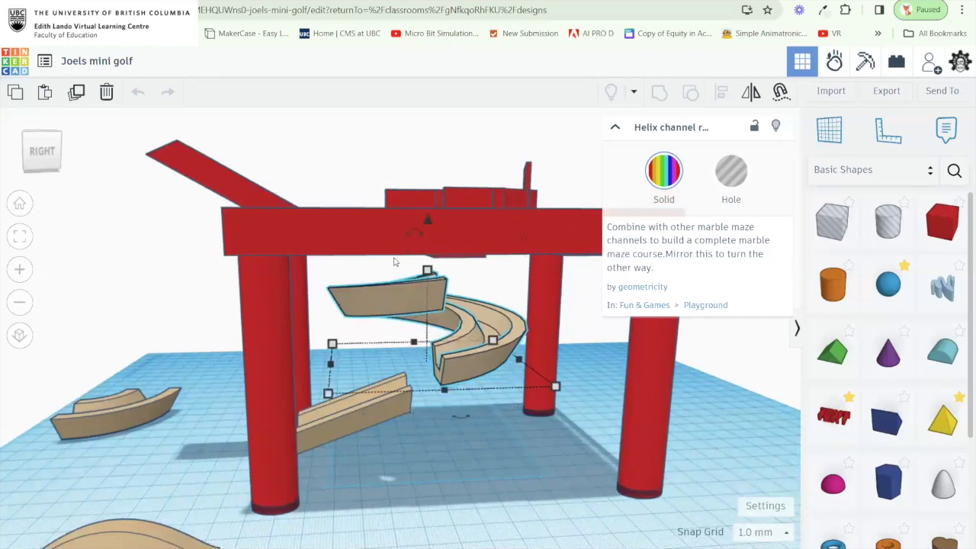
{"action": "scroll", "coordinate": [394, 262], "scroll_direction": "up", "scroll_amount": 5}
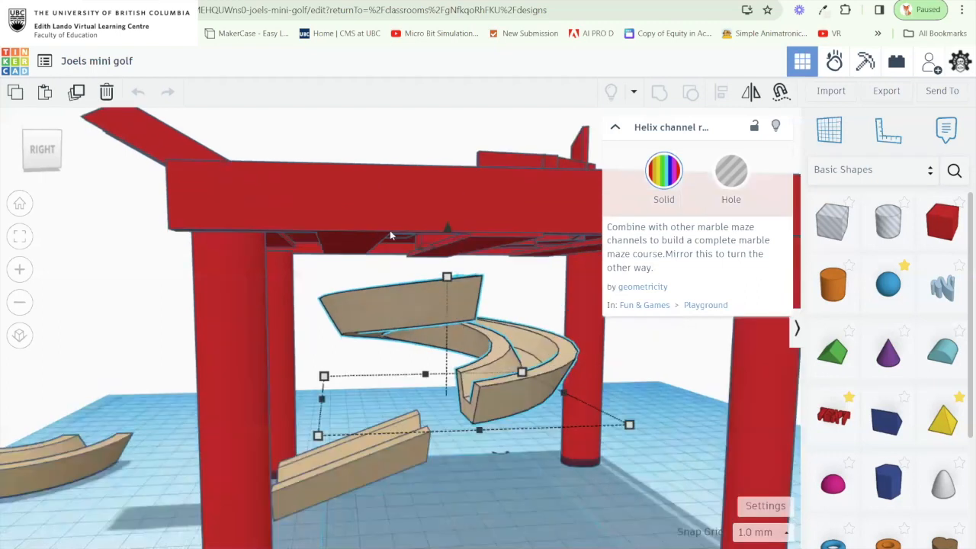
{"action": "scroll", "coordinate": [406, 248], "scroll_direction": "up", "scroll_amount": 4}
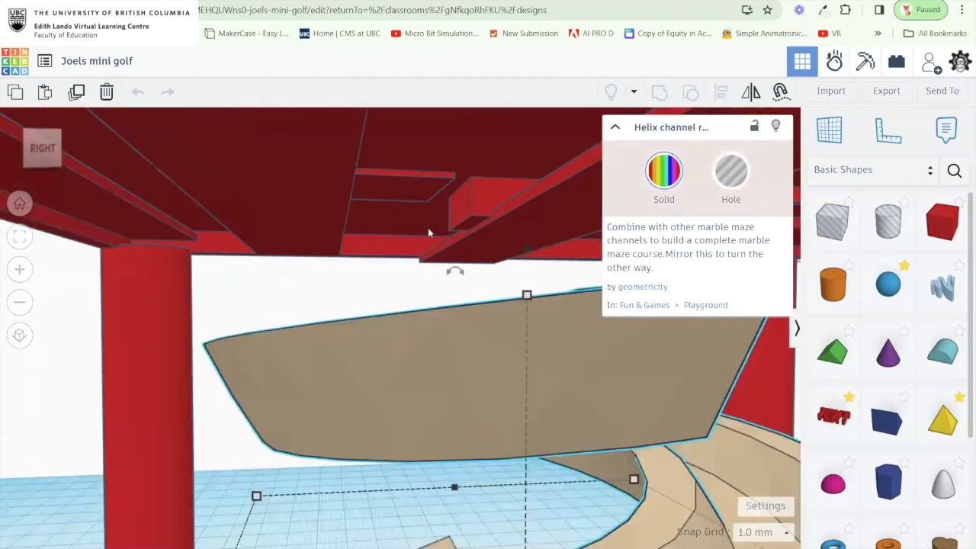
Select the whole red table and make its solid colour transparent.
{"action": "left_click_drag", "start_coordinate": [429, 223], "coordinate": [406, 281]}
{"action": "left_click", "coordinate": [399, 309]}
{"action": "scroll", "coordinate": [406, 280], "scroll_direction": "down", "scroll_amount": 3}
{"action": "left_click_drag", "start_coordinate": [405, 221], "coordinate": [431, 250]}
{"action": "left_click", "coordinate": [432, 250]}
{"action": "left_click", "coordinate": [677, 181]}
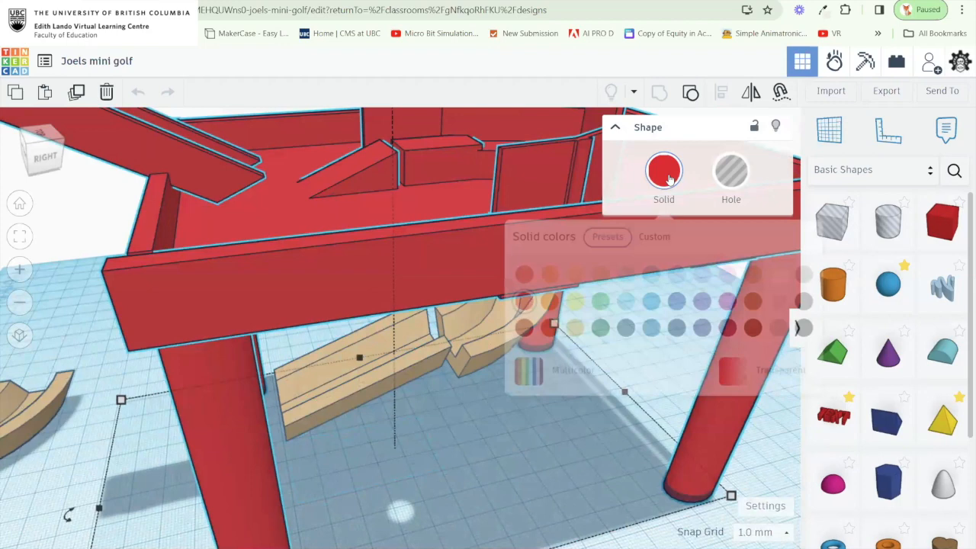
{"action": "left_click", "coordinate": [737, 383]}
Examine through the transparent table how the helix ramp and sloped channel line up with the tray's hole and the legs.
{"action": "left_click_drag", "start_coordinate": [379, 260], "coordinate": [404, 317]}
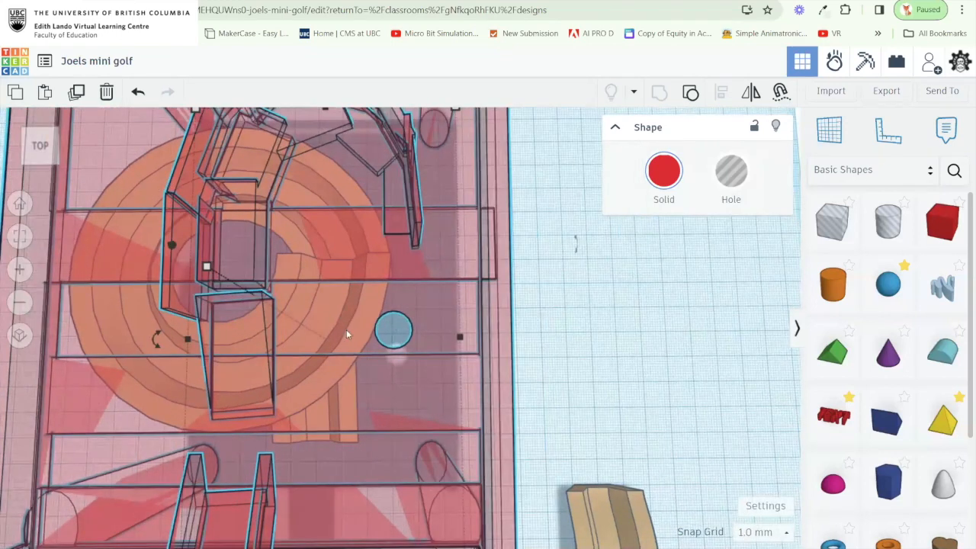
{"action": "left_click_drag", "start_coordinate": [312, 327], "coordinate": [339, 329]}
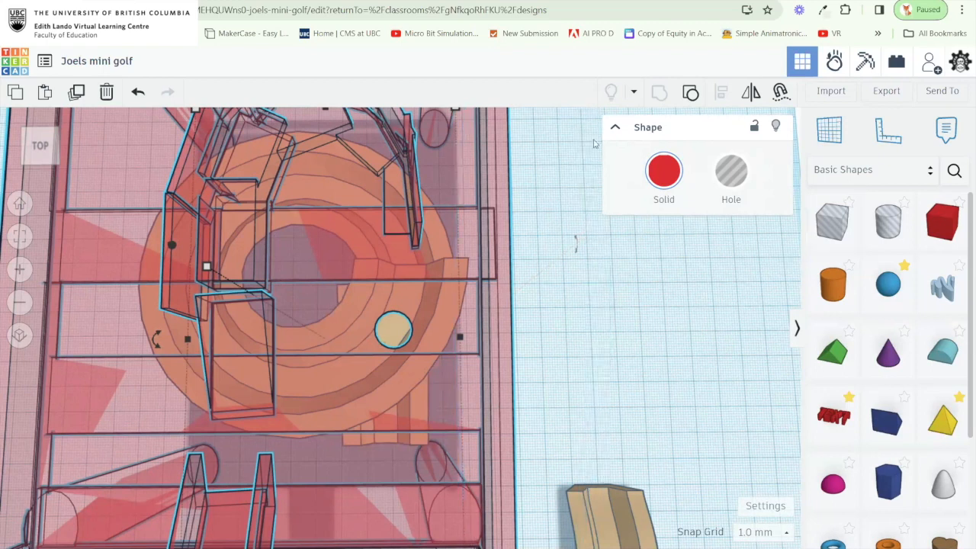
{"action": "left_click_drag", "start_coordinate": [463, 328], "coordinate": [293, 243]}
{"action": "left_click_drag", "start_coordinate": [398, 361], "coordinate": [490, 369]}
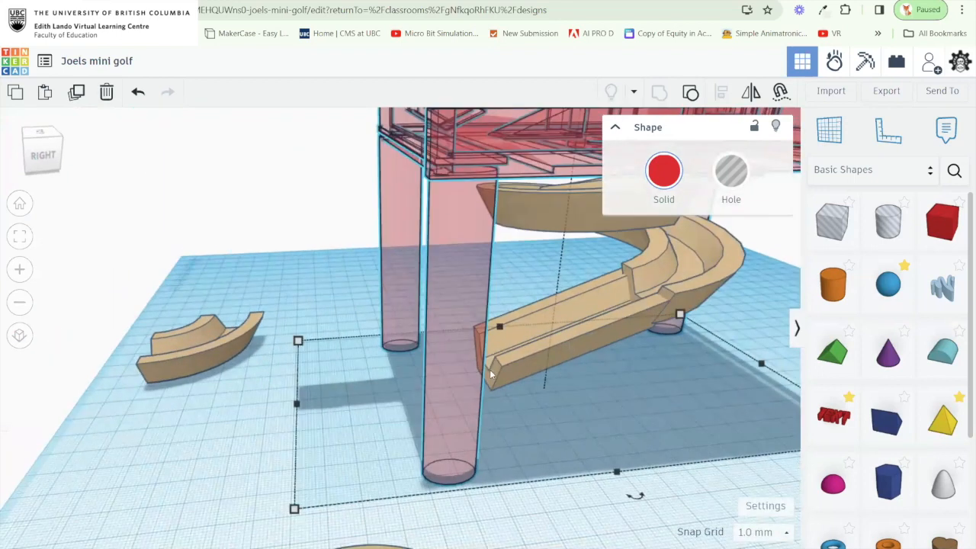
{"action": "left_click", "coordinate": [200, 347]}
{"action": "left_click_drag", "start_coordinate": [396, 410], "coordinate": [416, 375]}
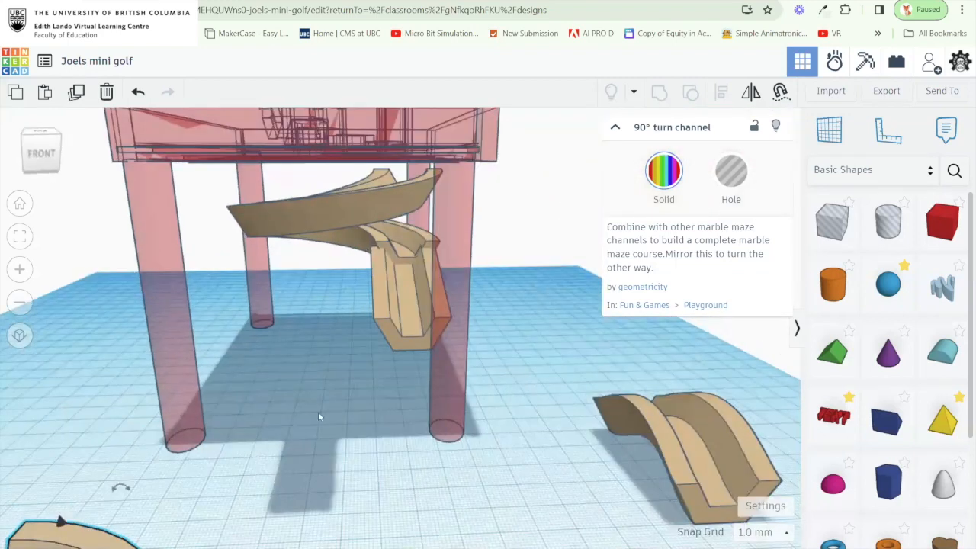
{"action": "mouse_move", "coordinate": [440, 378]}
{"action": "left_mouse_down"}
{"action": "mouse_move", "coordinate": [267, 398]}
{"action": "mouse_move", "coordinate": [512, 402]}
{"action": "mouse_move", "coordinate": [424, 378]}
{"action": "left_mouse_up"}
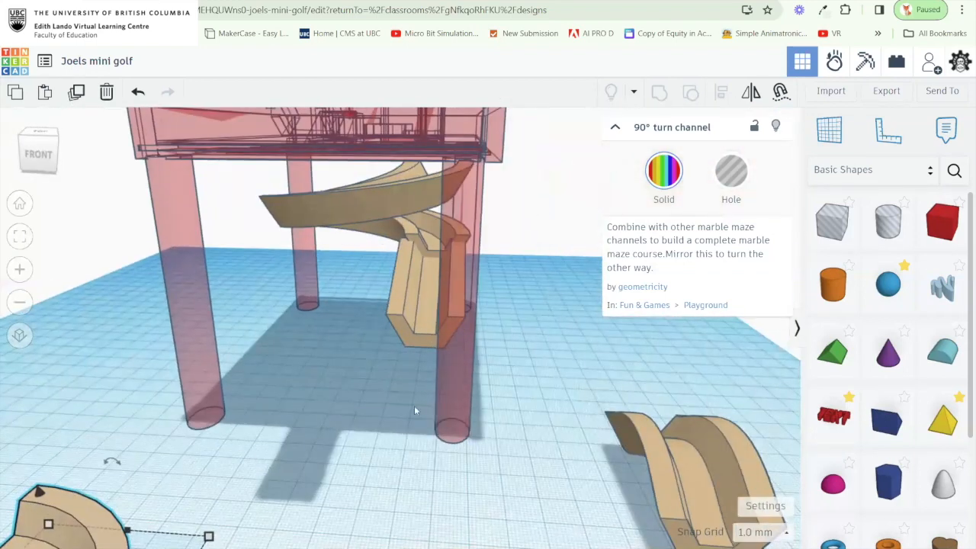
Return to the class designs, open Brilliant Fulffy-Kup for editing, and select the helix channel ramp beside the yellow table.
{"action": "left_click", "coordinate": [17, 64]}
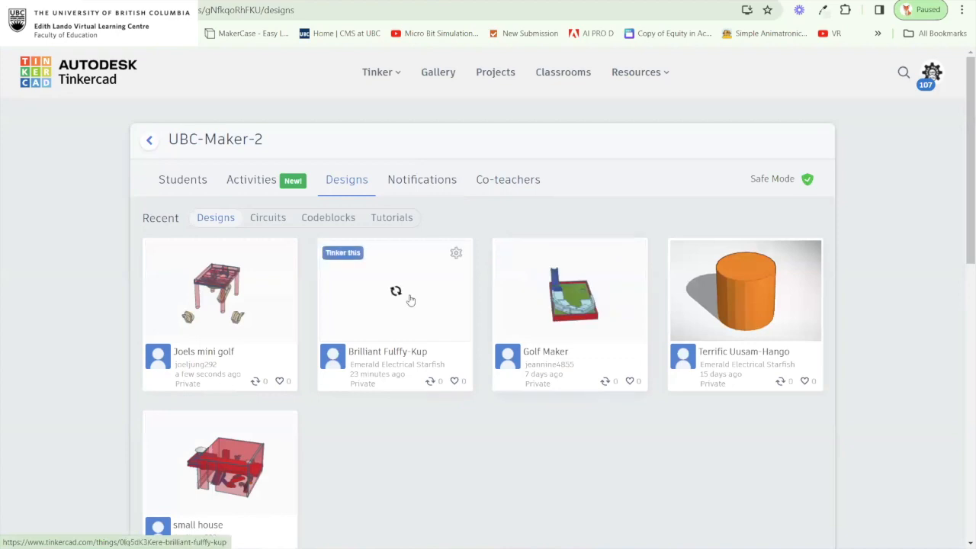
{"action": "left_click", "coordinate": [354, 260]}
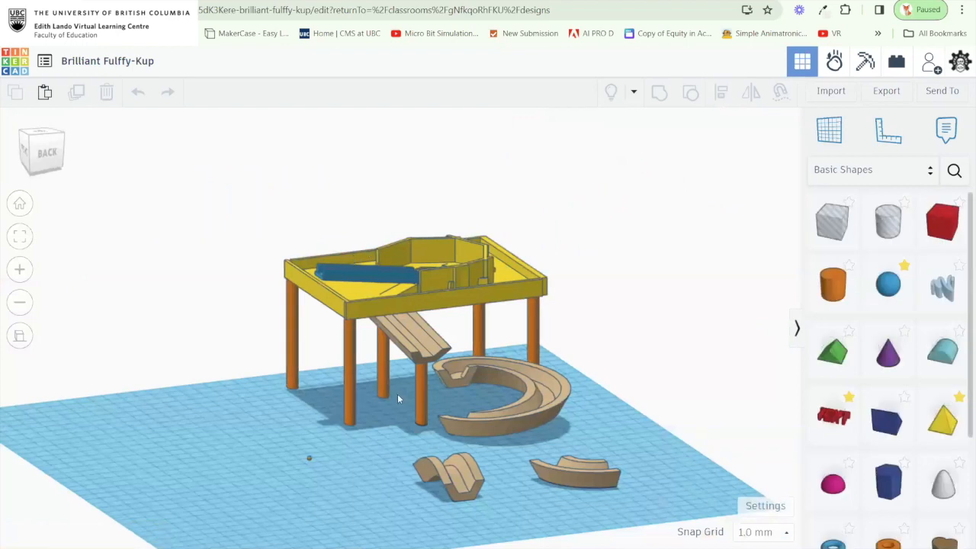
{"action": "left_click_drag", "start_coordinate": [442, 397], "coordinate": [465, 364]}
{"action": "scroll", "coordinate": [570, 379], "scroll_direction": "up", "scroll_amount": 5}
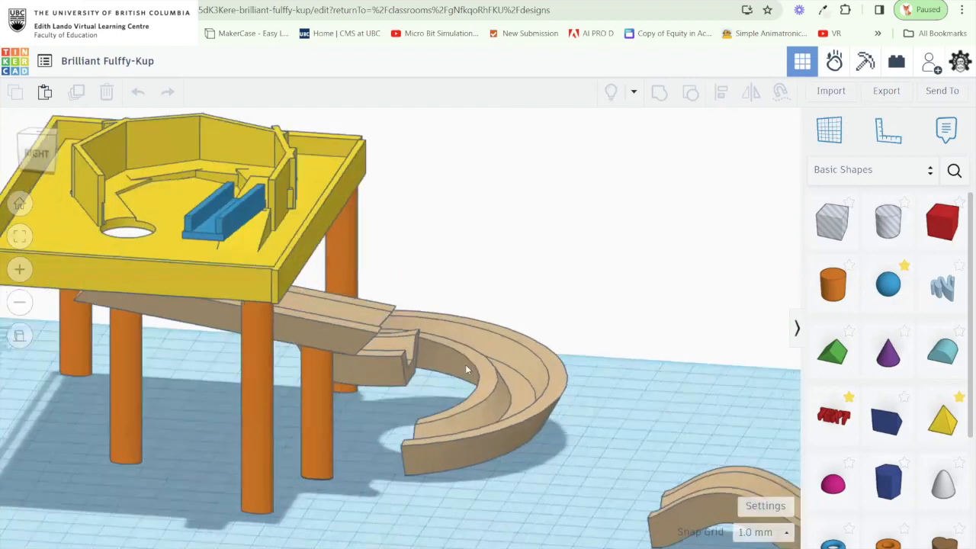
{"action": "left_click", "coordinate": [465, 364]}
{"action": "scroll", "coordinate": [481, 386], "scroll_direction": "up", "scroll_amount": 5}
{"action": "scroll", "coordinate": [526, 377], "scroll_direction": "up", "scroll_amount": 2}
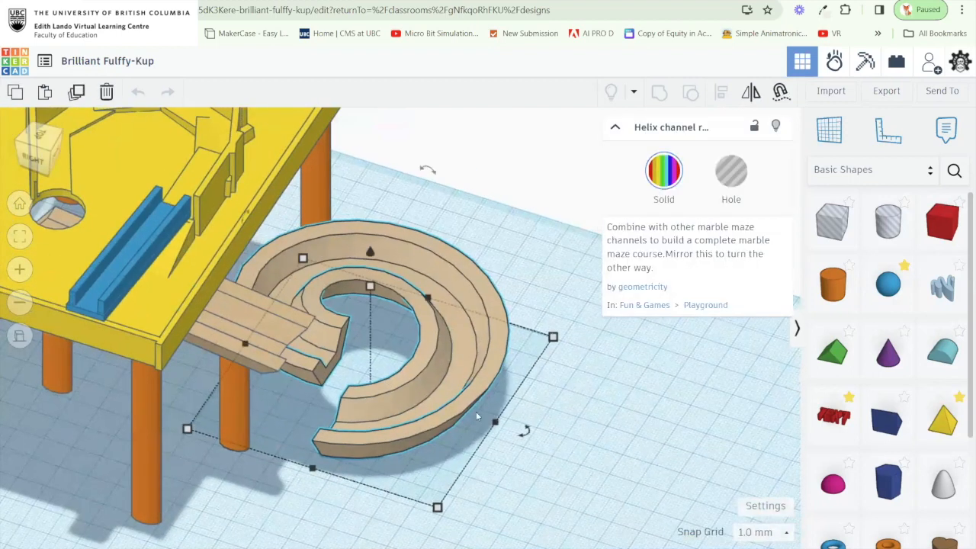
Rotate the helix channel ramp and move it towards the end of the straight channel under the yellow table, and hide the shapes library.
{"action": "left_click_drag", "start_coordinate": [524, 439], "coordinate": [298, 376]}
{"action": "left_click_drag", "start_coordinate": [434, 326], "coordinate": [348, 343]}
{"action": "scroll", "coordinate": [375, 397], "scroll_direction": "up", "scroll_amount": 2}
{"action": "left_click_drag", "start_coordinate": [315, 386], "coordinate": [381, 448]}
{"action": "left_click_drag", "start_coordinate": [416, 305], "coordinate": [443, 256]}
{"action": "scroll", "coordinate": [421, 311], "scroll_direction": "down", "scroll_amount": 2}
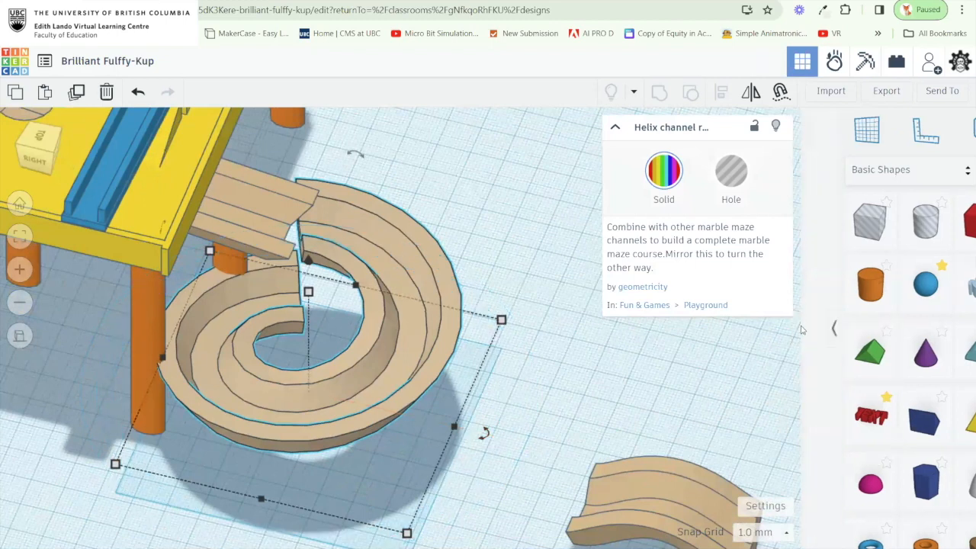
{"action": "left_click", "coordinate": [796, 329]}
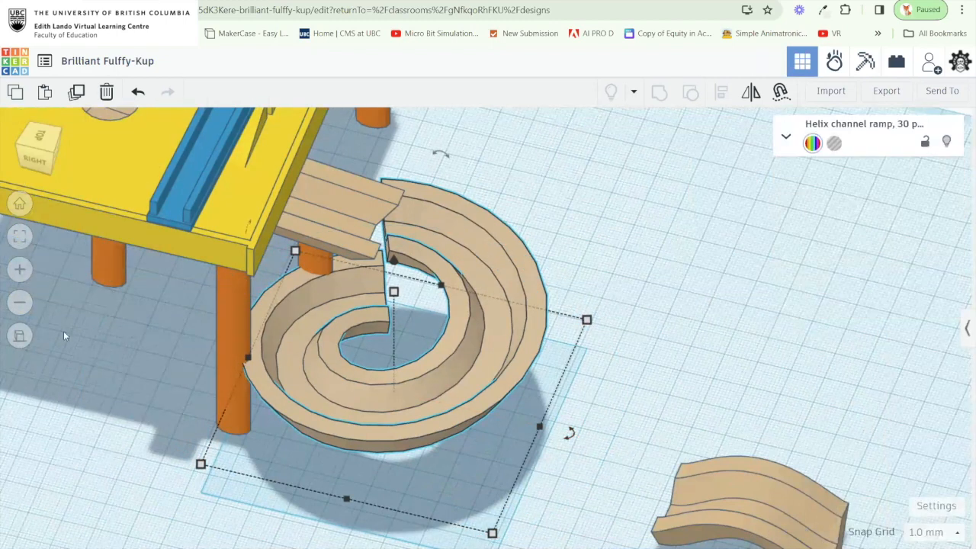
Move the helix channel ramp in towards the yellow table until its upper end fits under the end of the 45° sloped channel.
{"action": "left_click", "coordinate": [23, 337]}
{"action": "left_click_drag", "start_coordinate": [390, 340], "coordinate": [467, 356]}
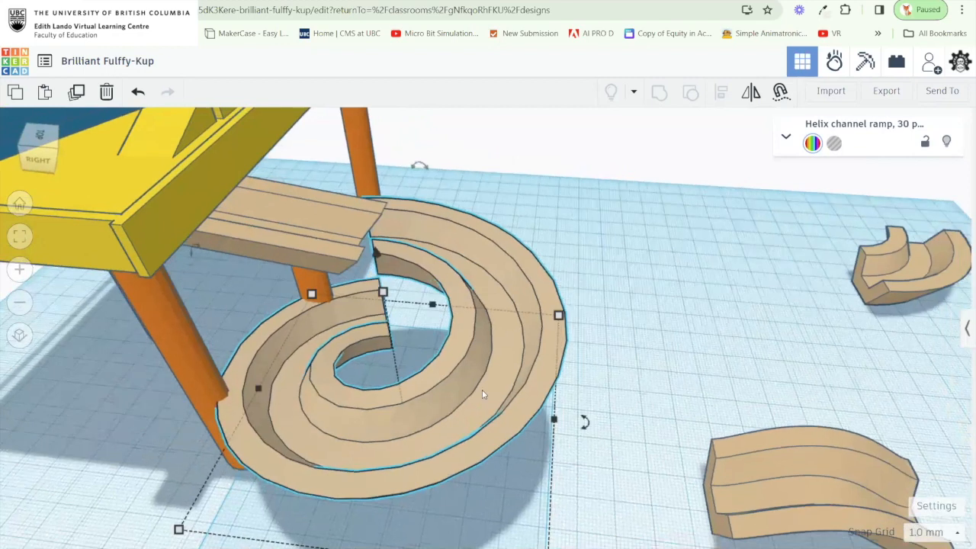
{"action": "left_click_drag", "start_coordinate": [584, 429], "coordinate": [426, 375]}
{"action": "left_click_drag", "start_coordinate": [411, 330], "coordinate": [363, 214]}
{"action": "scroll", "coordinate": [413, 262], "scroll_direction": "up", "scroll_amount": 4}
{"action": "scroll", "coordinate": [363, 213], "scroll_direction": "up", "scroll_amount": 8}
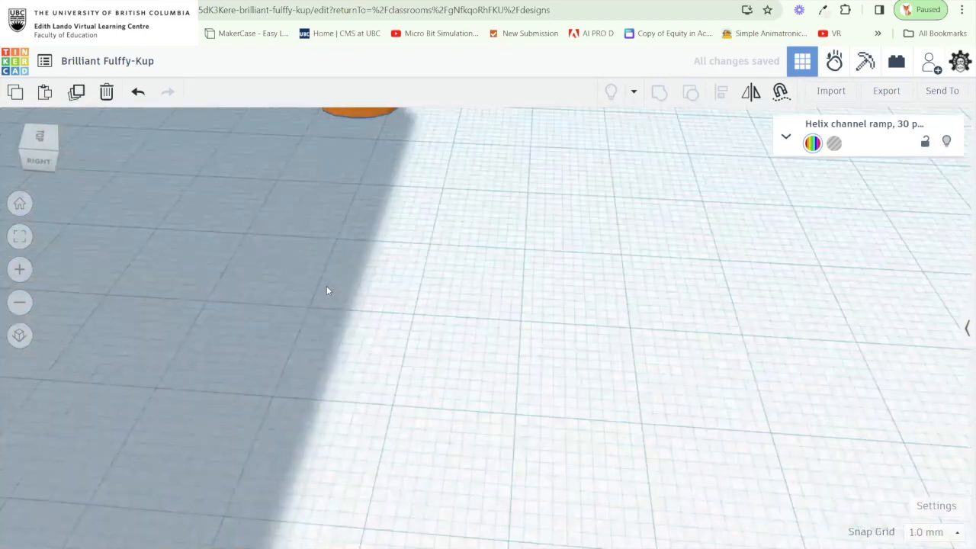
{"action": "scroll", "coordinate": [314, 299], "scroll_direction": "down", "scroll_amount": 8}
{"action": "left_click_drag", "start_coordinate": [294, 307], "coordinate": [298, 222]}
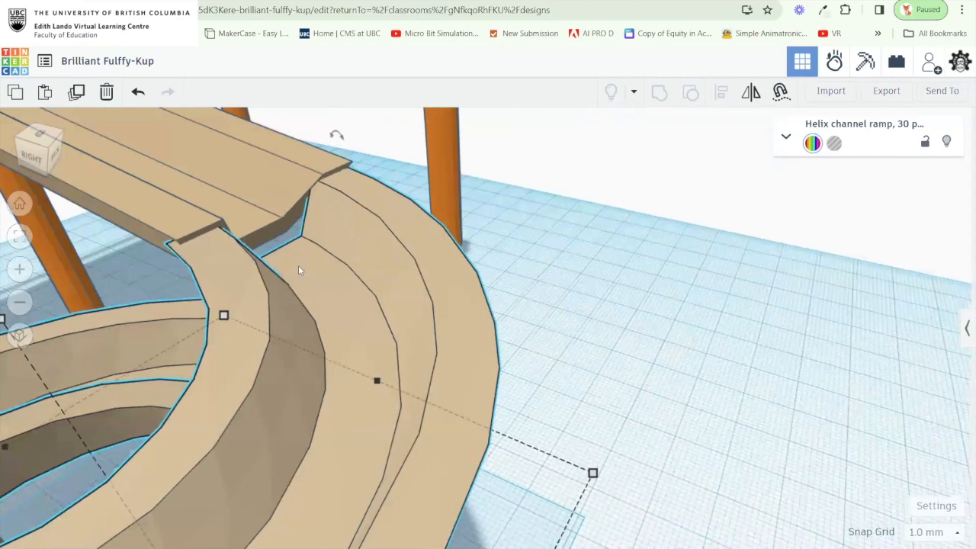
{"action": "scroll", "coordinate": [314, 299], "scroll_direction": "down", "scroll_amount": 10}
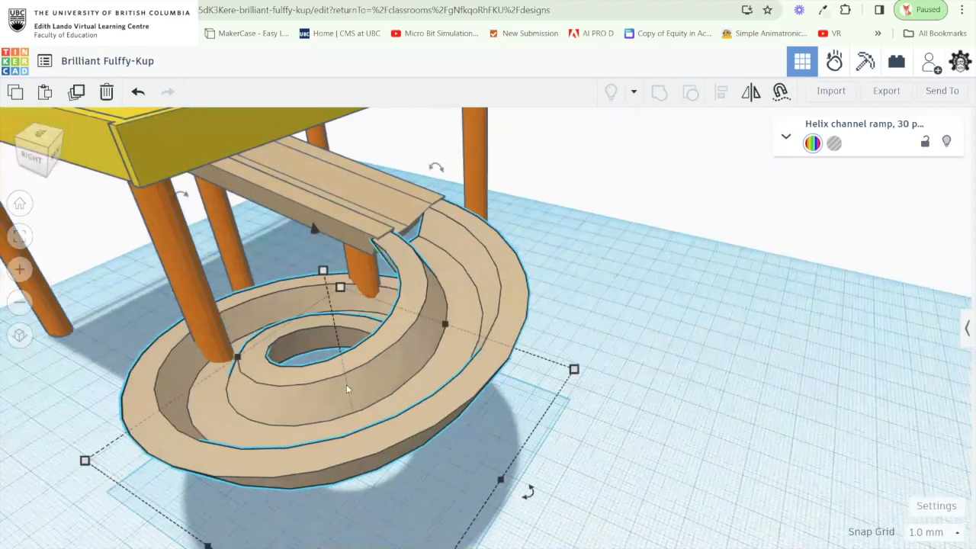
{"action": "scroll", "coordinate": [320, 402], "scroll_direction": "up", "scroll_amount": 5}
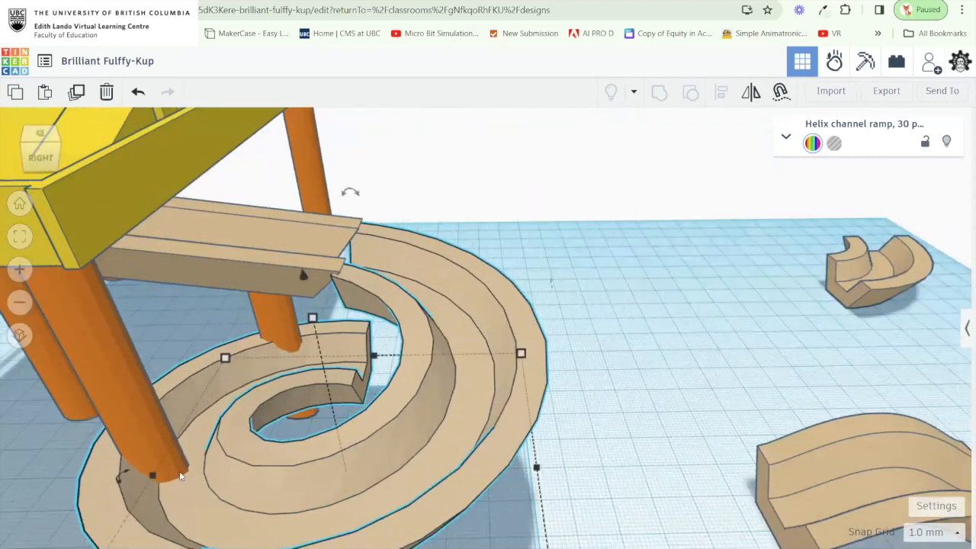
Shift the 45° sloped channel and the helix ramp together outwards from the yellow table's leg, and clear the selection.
{"action": "left_click", "coordinate": [324, 267]}
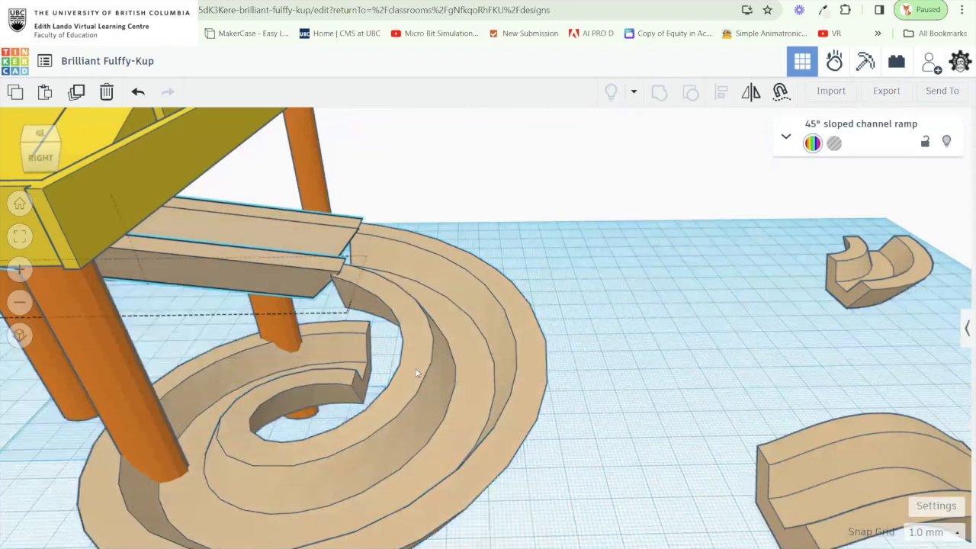
{"action": "left_click", "coordinate": [415, 367], "text": "shift"}
{"action": "key", "text": "Right"}
{"action": "key", "text": "Right"}
{"action": "key", "text": "Right"}
{"action": "key", "text": "Right"}
{"action": "key", "text": "Right"}
{"action": "key", "text": "Right"}
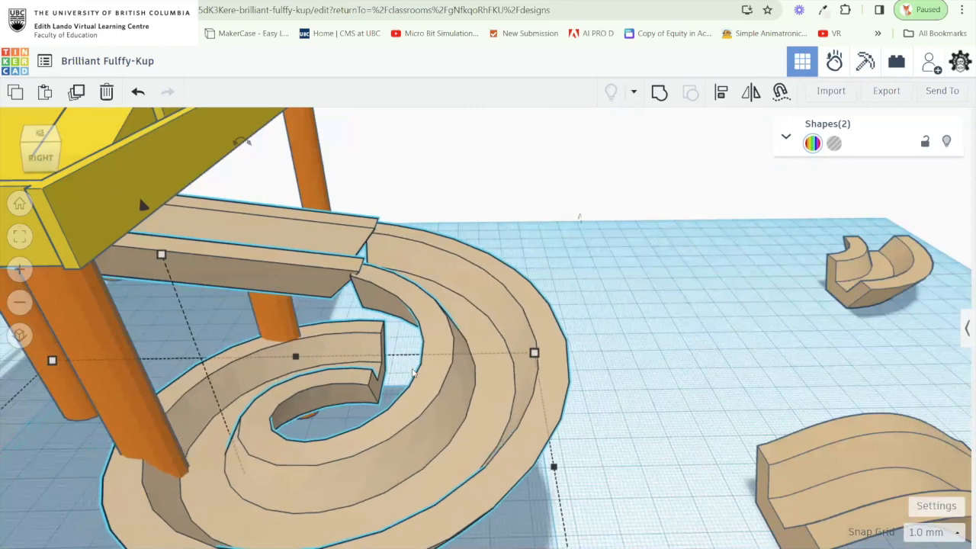
{"action": "left_click_drag", "start_coordinate": [228, 327], "coordinate": [547, 356]}
{"action": "left_click_drag", "start_coordinate": [460, 345], "coordinate": [559, 274]}
{"action": "left_click", "coordinate": [413, 309]}
{"action": "scroll", "coordinate": [559, 275], "scroll_direction": "down", "scroll_amount": 3}
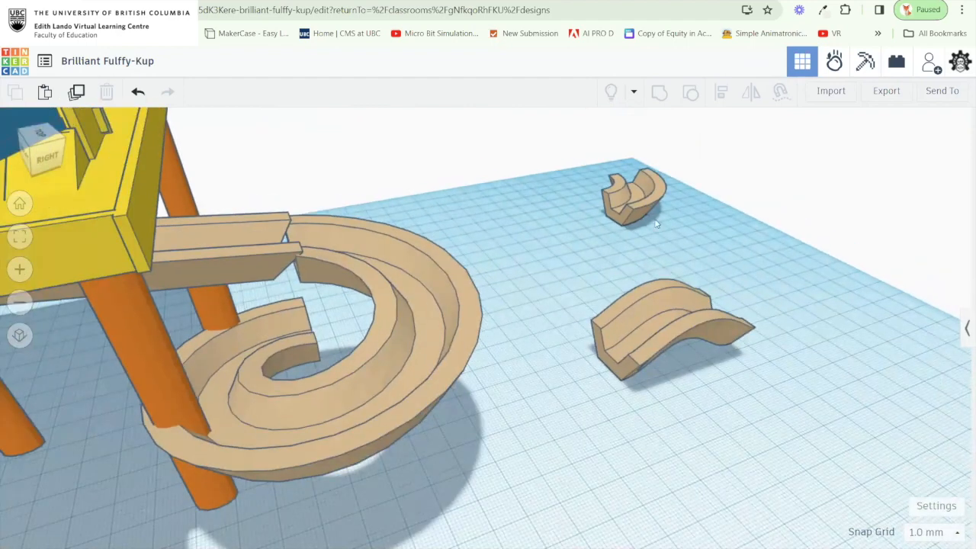
Search the community shapes for "channel" and place a straight channel on the workplane beside the curved ramp.
{"action": "left_click", "coordinate": [624, 202]}
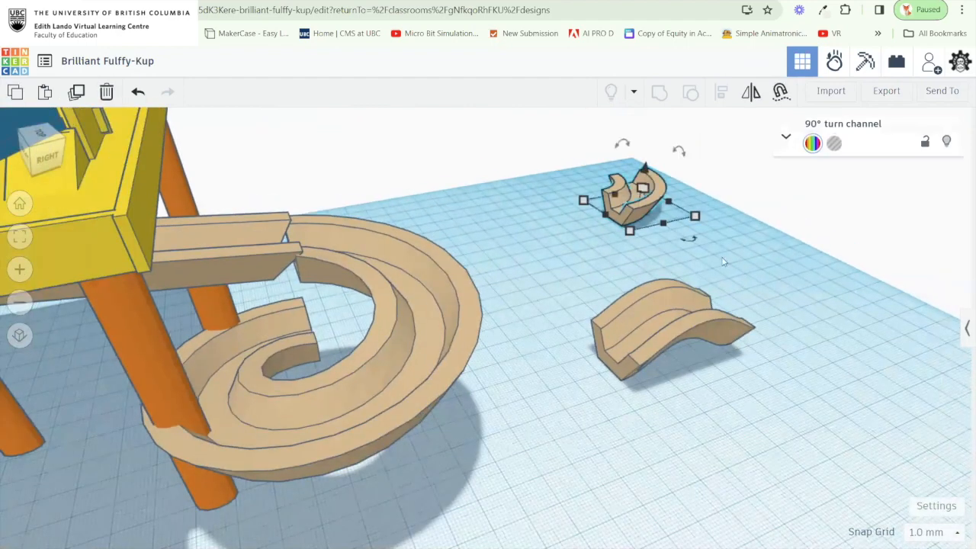
{"action": "left_click", "coordinate": [968, 327]}
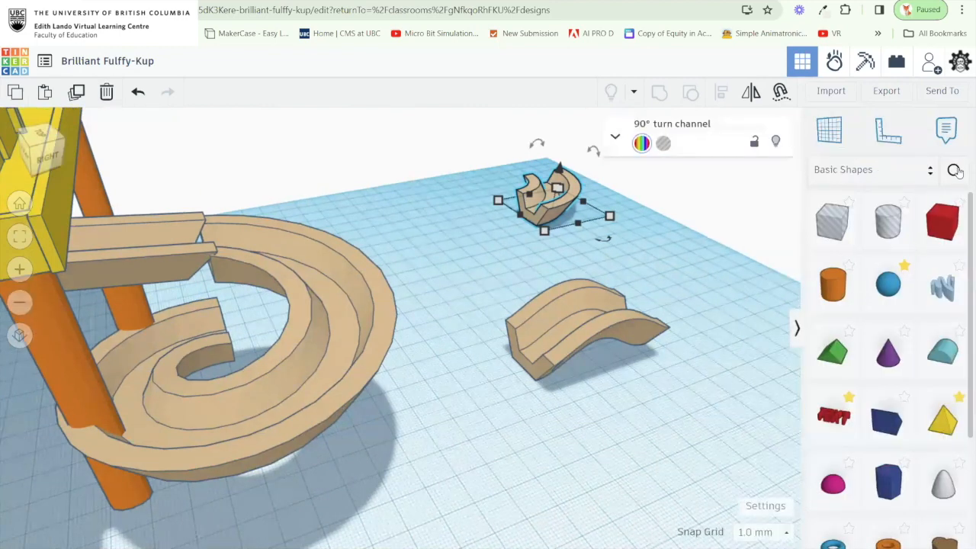
{"action": "left_click", "coordinate": [955, 170]}
{"action": "type", "text": "channel"}
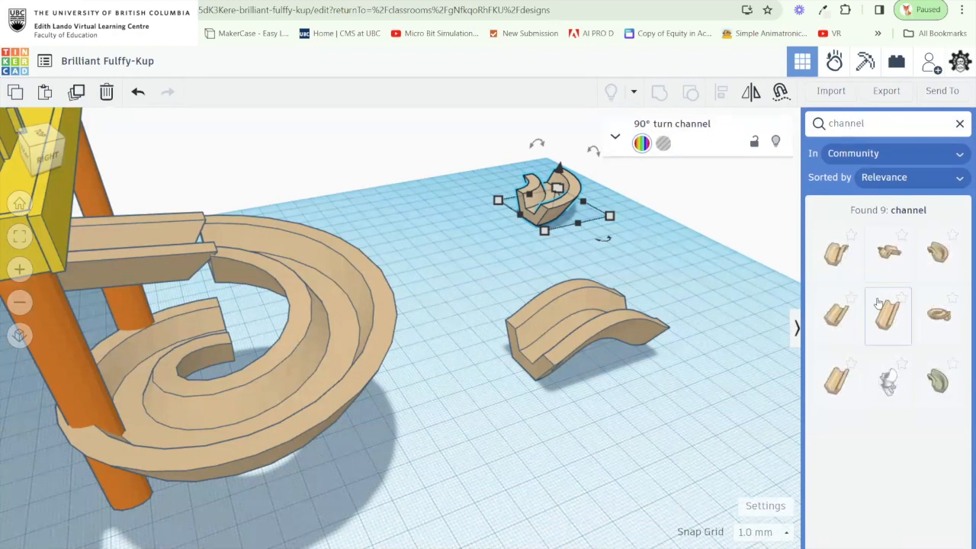
{"action": "left_click", "coordinate": [843, 320]}
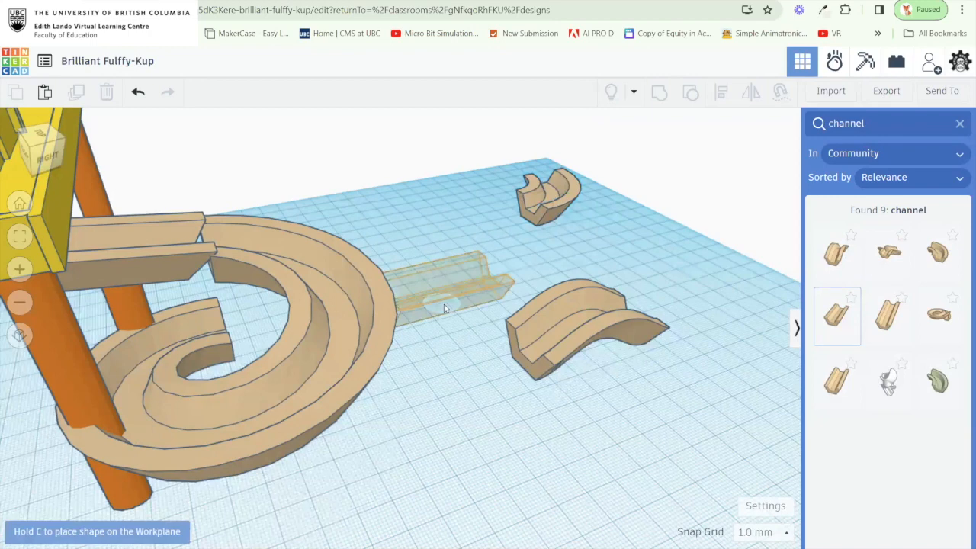
{"action": "left_click", "coordinate": [491, 356]}
{"action": "left_click_drag", "start_coordinate": [491, 357], "coordinate": [194, 285]}
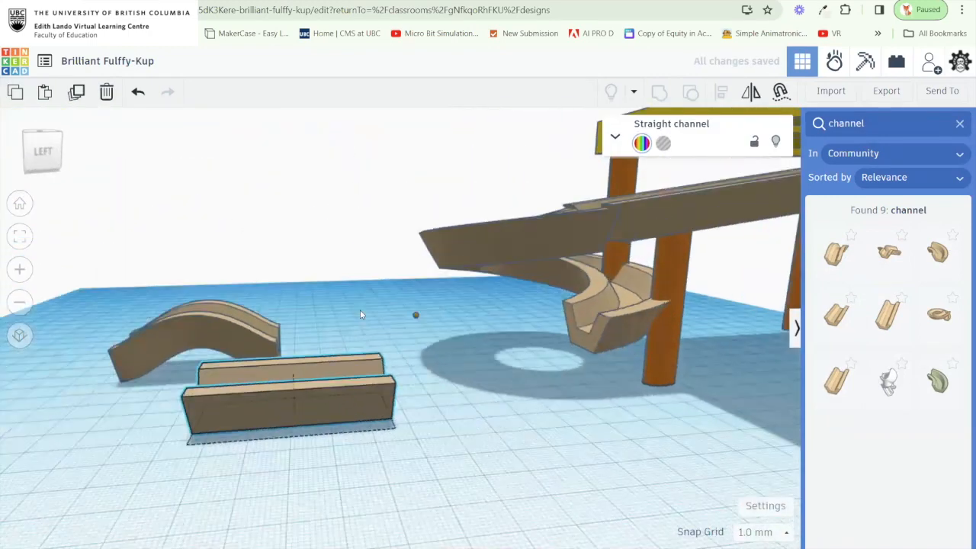
{"action": "left_click_drag", "start_coordinate": [418, 342], "coordinate": [595, 333]}
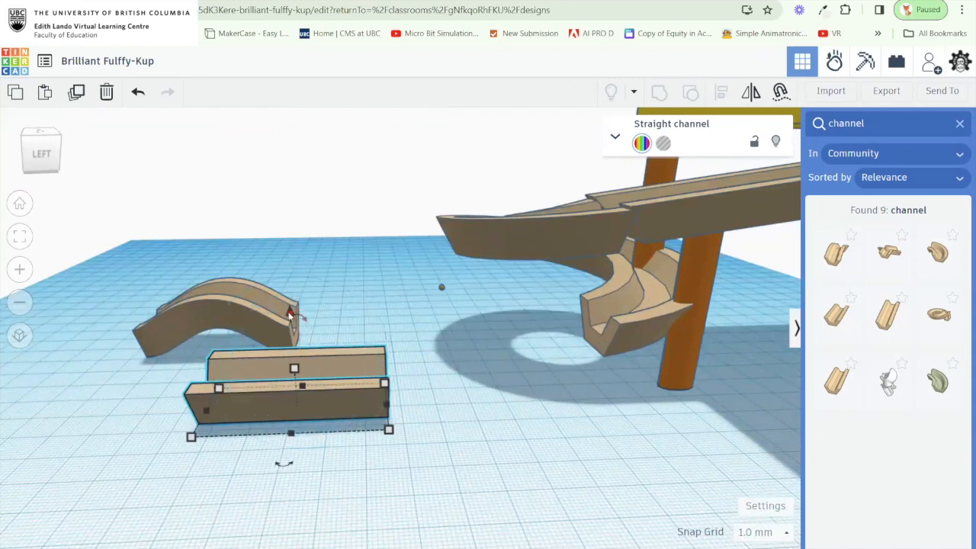
{"action": "left_click_drag", "start_coordinate": [569, 376], "coordinate": [426, 303]}
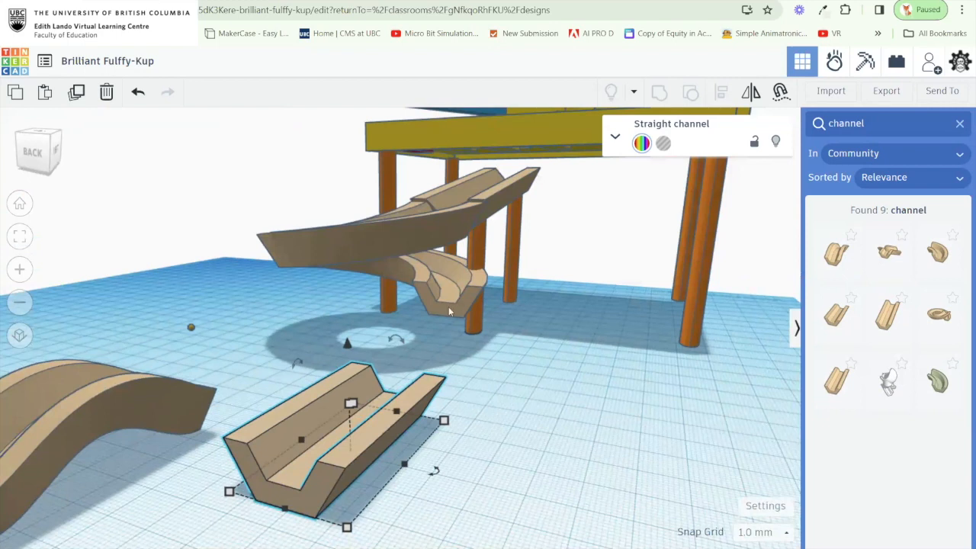
Select the loose sphere and move it up to the open end of the blue channel on the yellow table.
{"action": "left_click_drag", "start_coordinate": [410, 223], "coordinate": [514, 415]}
{"action": "left_click", "coordinate": [490, 384]}
{"action": "left_click_drag", "start_coordinate": [505, 336], "coordinate": [512, 103]}
{"action": "left_click_drag", "start_coordinate": [512, 156], "coordinate": [523, 402]}
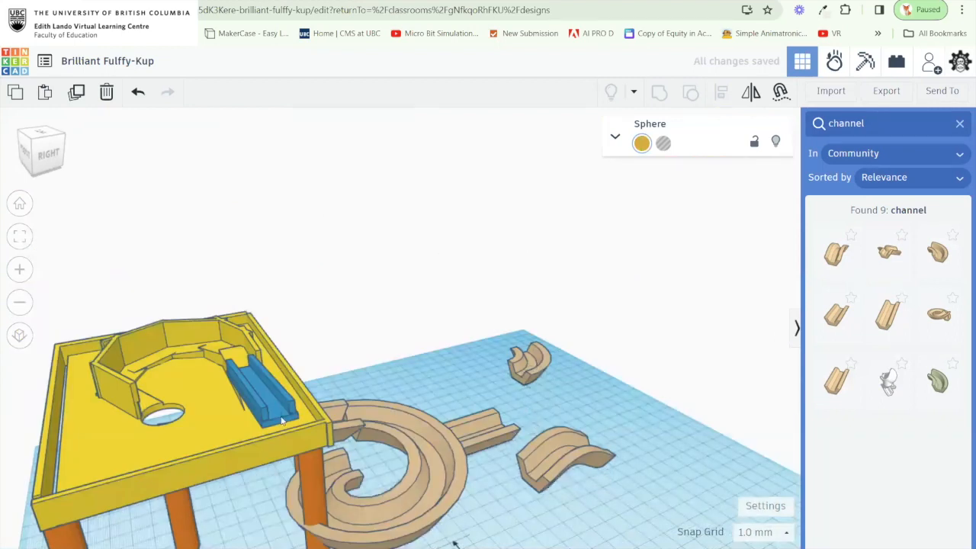
{"action": "left_click_drag", "start_coordinate": [277, 432], "coordinate": [278, 436]}
{"action": "left_click_drag", "start_coordinate": [276, 390], "coordinate": [275, 374]}
{"action": "scroll", "coordinate": [276, 375], "scroll_direction": "up", "scroll_amount": 2}
{"action": "key", "text": "f"}
{"action": "left_click_drag", "start_coordinate": [296, 413], "coordinate": [397, 413]}
{"action": "left_click_drag", "start_coordinate": [309, 335], "coordinate": [112, 262]}
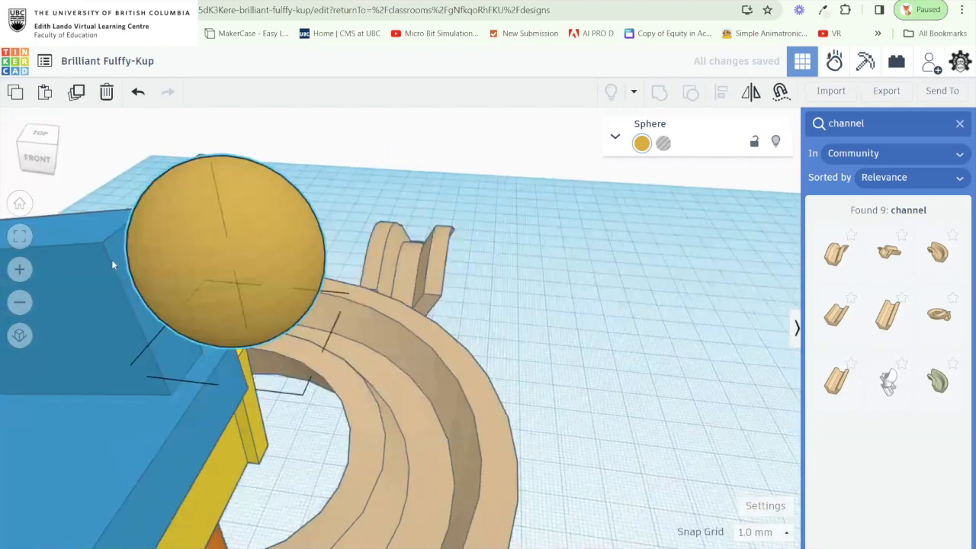
{"action": "left_click_drag", "start_coordinate": [288, 360], "coordinate": [137, 372]}
{"action": "scroll", "coordinate": [303, 314], "scroll_direction": "down", "scroll_amount": 5}
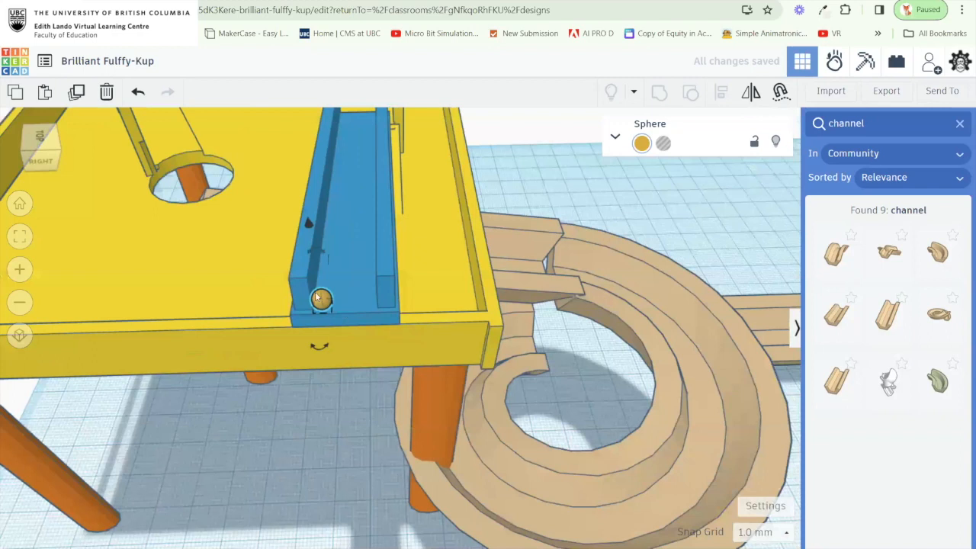
Centre the sphere between the blue channel's walls and lower it by 4 mm towards the channel floor.
{"action": "left_click_drag", "start_coordinate": [320, 286], "coordinate": [360, 381]}
{"action": "key", "text": "f"}
{"action": "left_click_drag", "start_coordinate": [429, 362], "coordinate": [300, 366]}
{"action": "scroll", "coordinate": [391, 244], "scroll_direction": "down", "scroll_amount": 5}
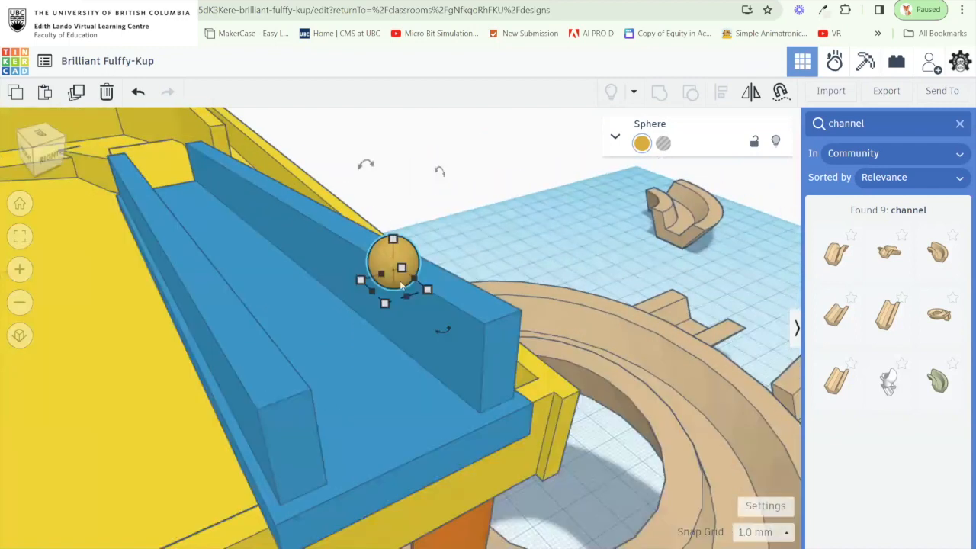
{"action": "scroll", "coordinate": [402, 284], "scroll_direction": "down", "scroll_amount": 3}
{"action": "left_click_drag", "start_coordinate": [394, 139], "coordinate": [386, 209]}
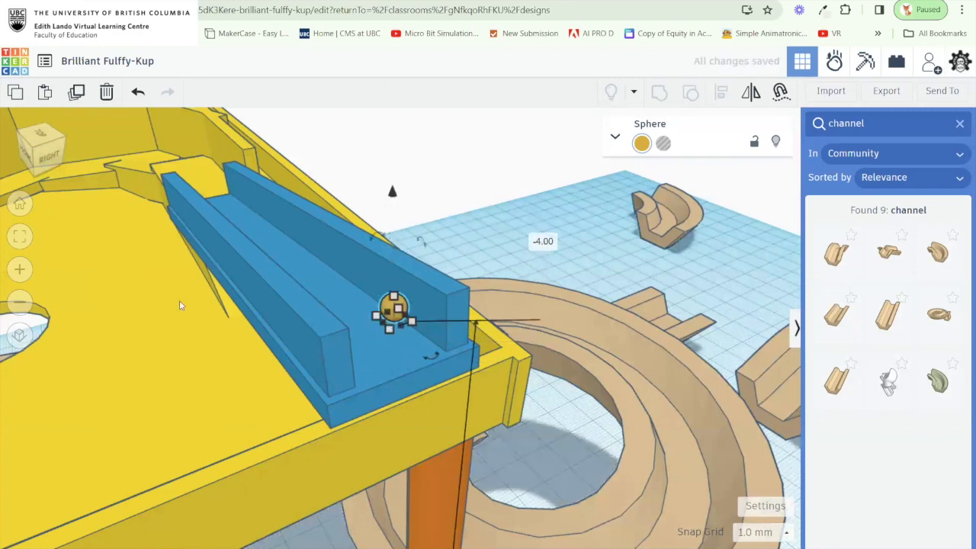
Reselect the straight channel on the workplane and hide the shapes library.
{"action": "left_click_drag", "start_coordinate": [179, 300], "coordinate": [296, 307]}
{"action": "left_click_drag", "start_coordinate": [370, 355], "coordinate": [267, 357]}
{"action": "scroll", "coordinate": [424, 368], "scroll_direction": "down", "scroll_amount": 5}
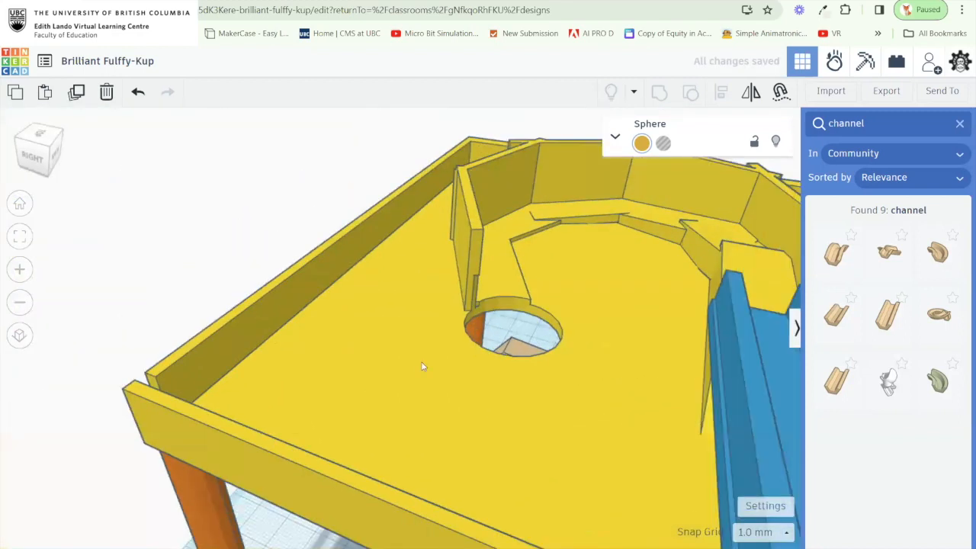
{"action": "left_click_drag", "start_coordinate": [430, 378], "coordinate": [498, 388]}
{"action": "left_click", "coordinate": [498, 388]}
{"action": "left_click_drag", "start_coordinate": [645, 451], "coordinate": [470, 343]}
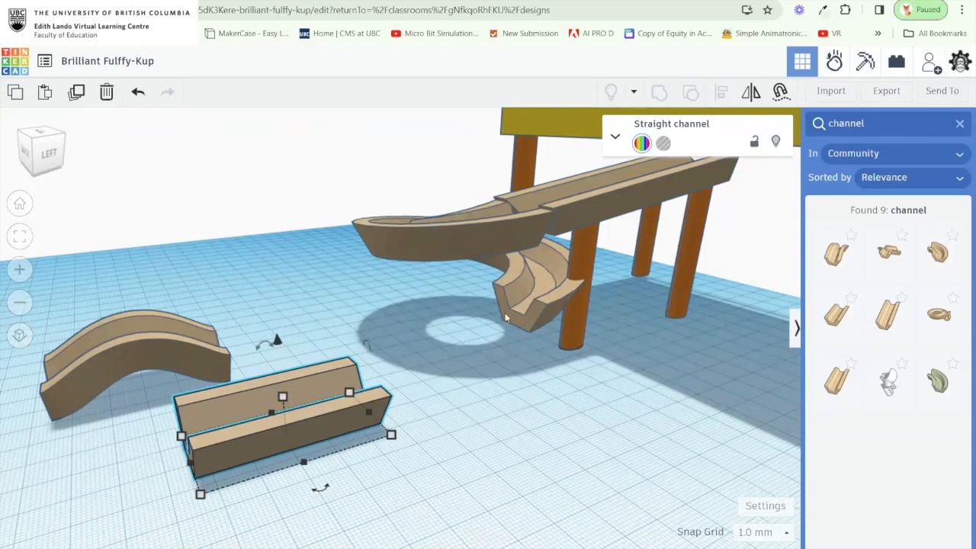
{"action": "left_click_drag", "start_coordinate": [516, 317], "coordinate": [447, 324]}
{"action": "left_click_drag", "start_coordinate": [479, 428], "coordinate": [781, 396]}
{"action": "left_click", "coordinate": [796, 328]}
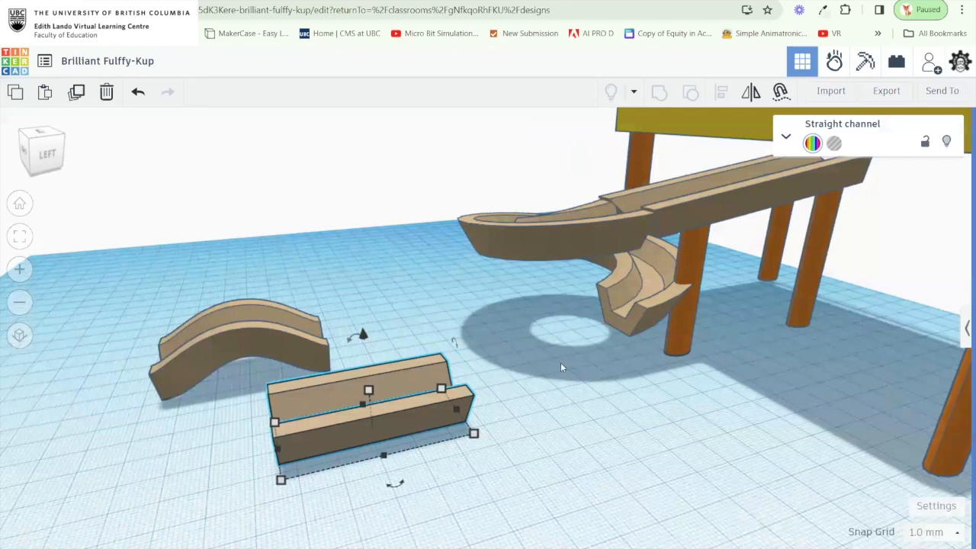
Move the straight channel close to the helix ramp's lower end and raise it off the workplane.
{"action": "left_click_drag", "start_coordinate": [340, 447], "coordinate": [523, 390]}
{"action": "left_click_drag", "start_coordinate": [644, 386], "coordinate": [762, 383]}
{"action": "scroll", "coordinate": [505, 315], "scroll_direction": "up", "scroll_amount": 3}
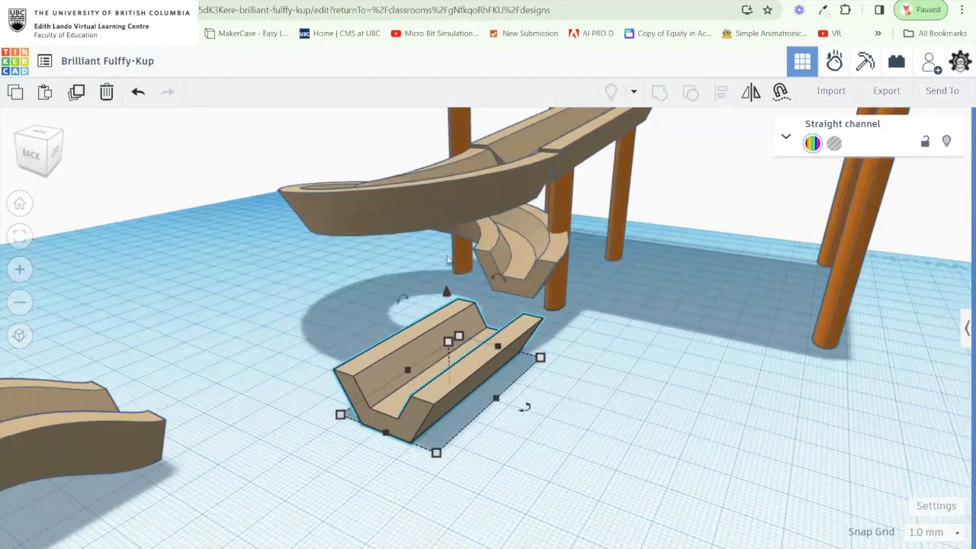
{"action": "key", "text": "ctrl+shift+Up"}
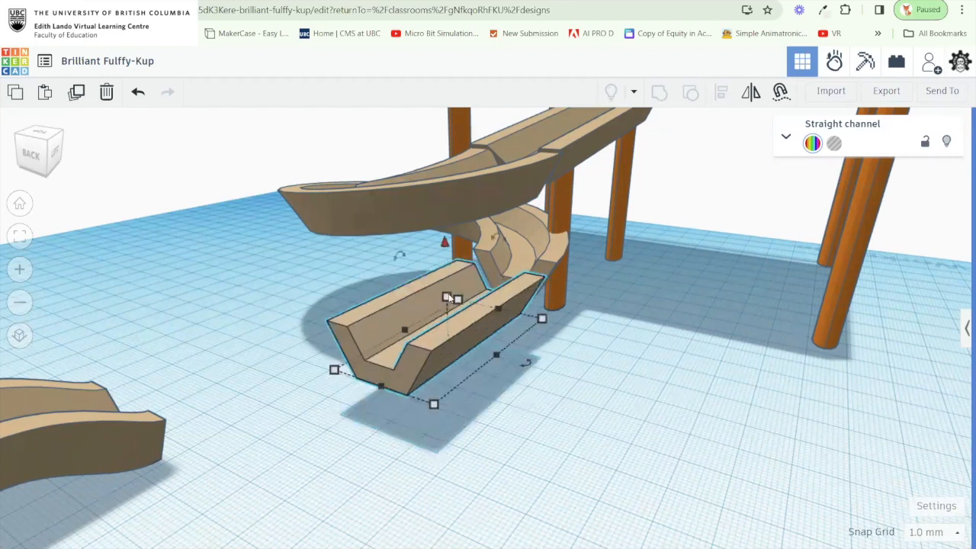
Align the raised straight channel with the helix ramp's lower opening and butt their ends together.
{"action": "left_click_drag", "start_coordinate": [597, 351], "coordinate": [375, 308]}
{"action": "scroll", "coordinate": [456, 310], "scroll_direction": "up", "scroll_amount": 3}
{"action": "scroll", "coordinate": [374, 302], "scroll_direction": "up", "scroll_amount": 3}
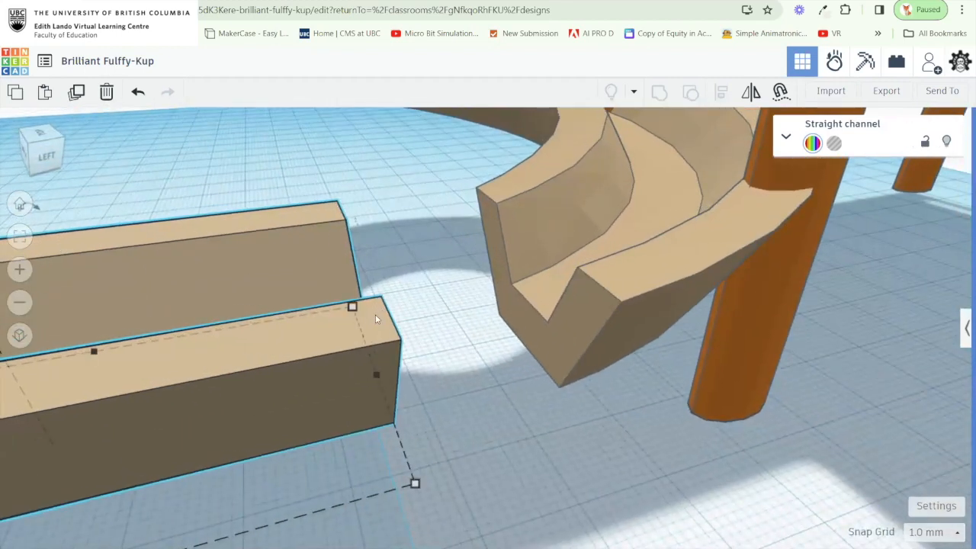
{"action": "left_click_drag", "start_coordinate": [517, 338], "coordinate": [500, 345]}
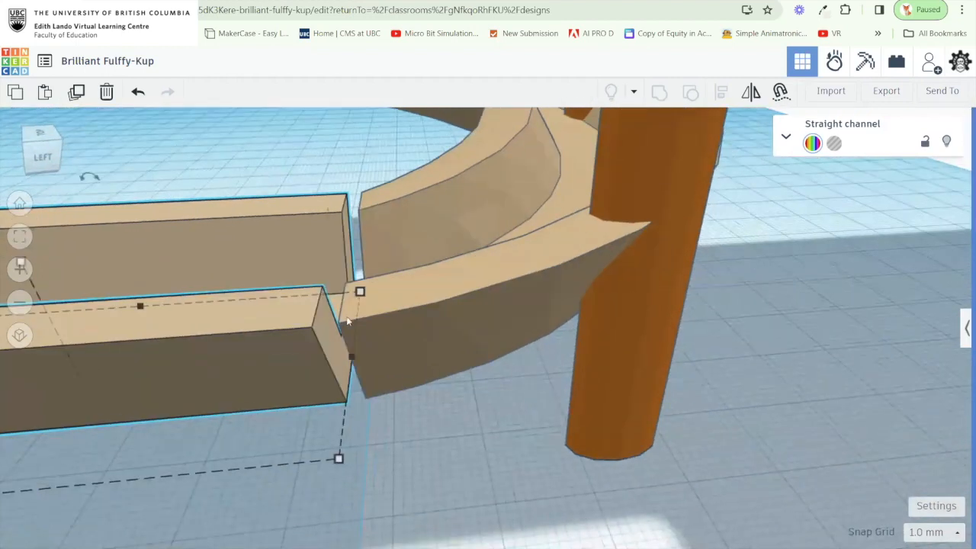
{"action": "scroll", "coordinate": [345, 322], "scroll_direction": "up", "scroll_amount": 3}
{"action": "mouse_move", "coordinate": [345, 323]}
{"action": "left_mouse_down"}
{"action": "mouse_move", "coordinate": [417, 311]}
{"action": "mouse_move", "coordinate": [406, 313]}
{"action": "mouse_move", "coordinate": [546, 320]}
{"action": "mouse_move", "coordinate": [364, 326]}
{"action": "left_mouse_up"}
{"action": "key", "text": "Right"}
{"action": "scroll", "coordinate": [335, 317], "scroll_direction": "down", "scroll_amount": 8}
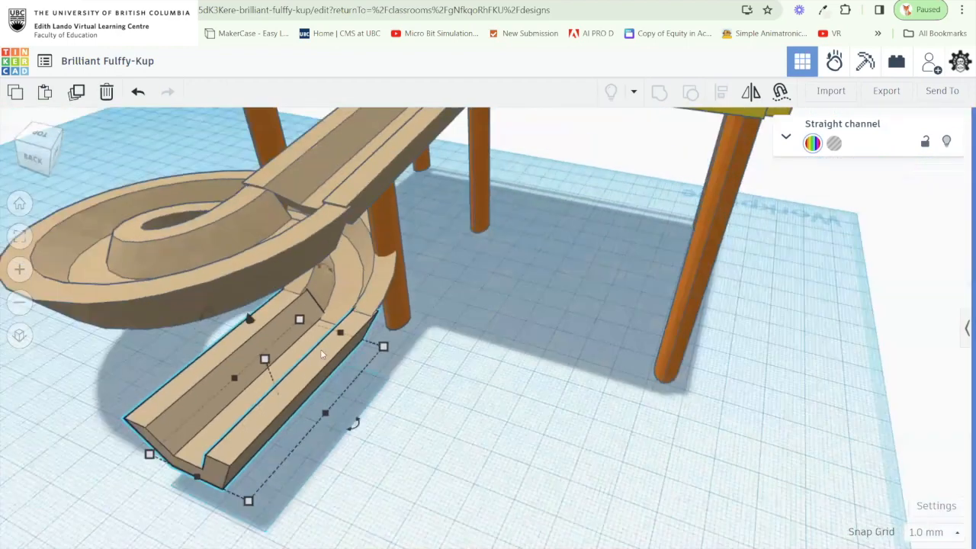
Try extending the track with a duplicate of the straight channel, and delete the copy.
{"action": "left_click_drag", "start_coordinate": [320, 349], "coordinate": [483, 261]}
{"action": "scroll", "coordinate": [480, 263], "scroll_direction": "down", "scroll_amount": 4}
{"action": "left_click_drag", "start_coordinate": [412, 350], "coordinate": [388, 353]}
{"action": "left_click", "coordinate": [76, 92]}
{"action": "left_click_drag", "start_coordinate": [436, 290], "coordinate": [289, 427]}
{"action": "key", "text": "Delete"}
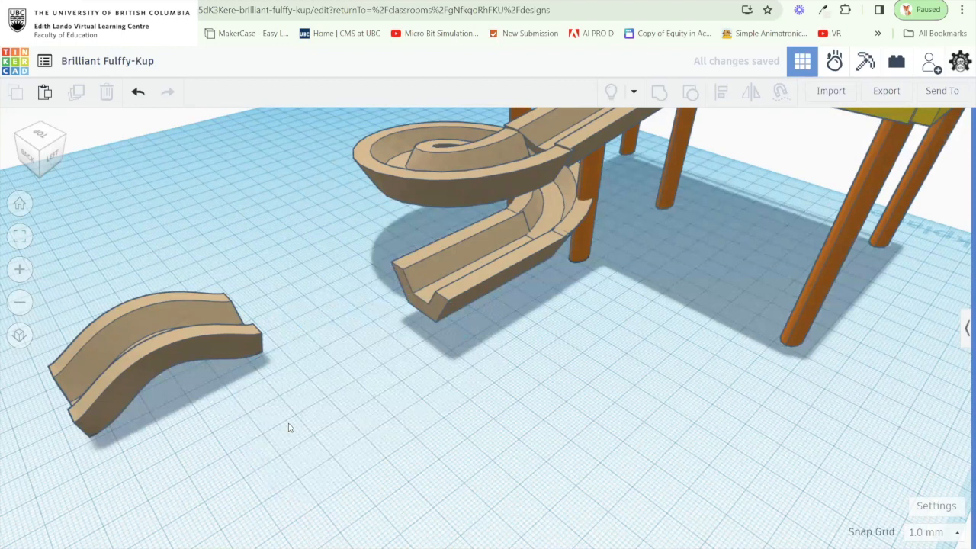
Leave Brilliant Fulffy-Kup, go to the account's own designs, and open the latest Golf Maker design for editing.
{"action": "left_click_drag", "start_coordinate": [298, 411], "coordinate": [519, 385]}
{"action": "left_click_drag", "start_coordinate": [577, 361], "coordinate": [659, 374]}
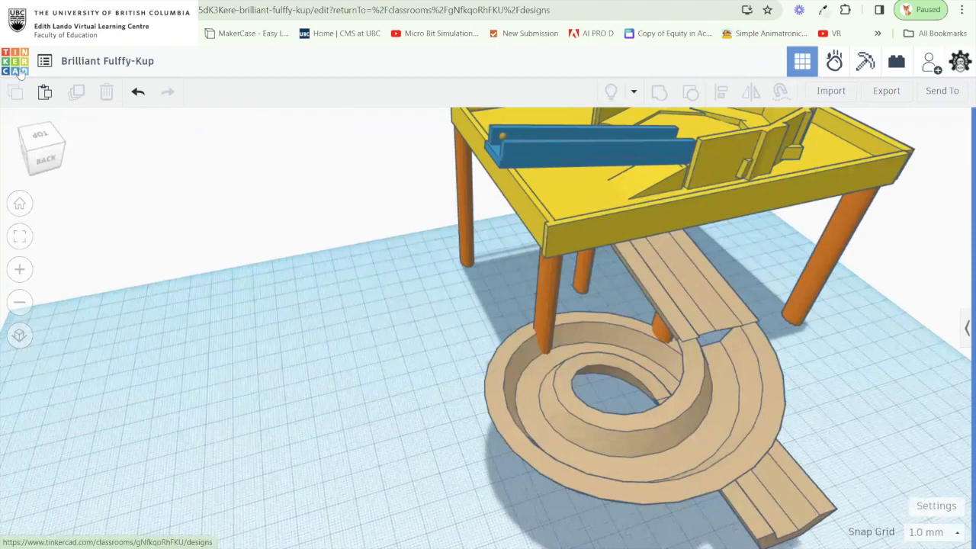
{"action": "left_click", "coordinate": [21, 73]}
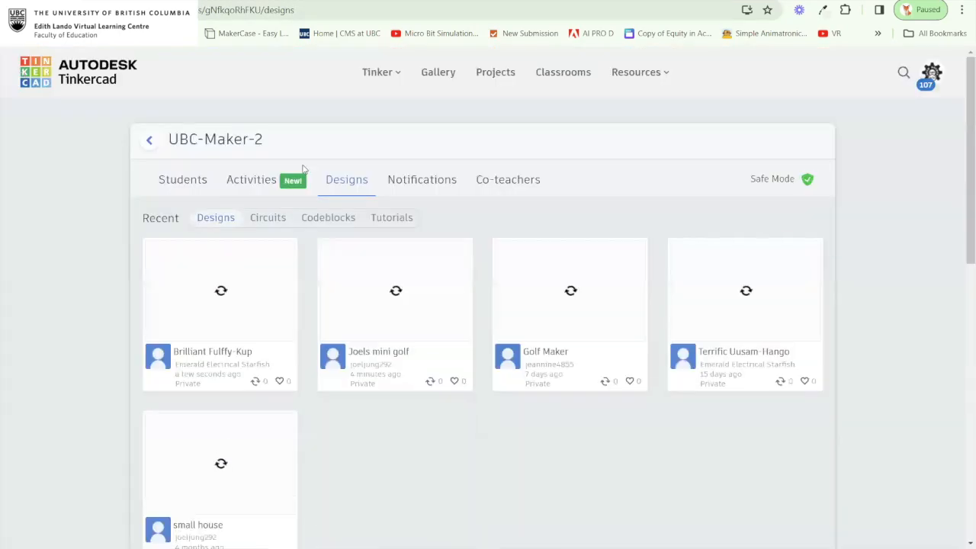
{"action": "left_click", "coordinate": [930, 74]}
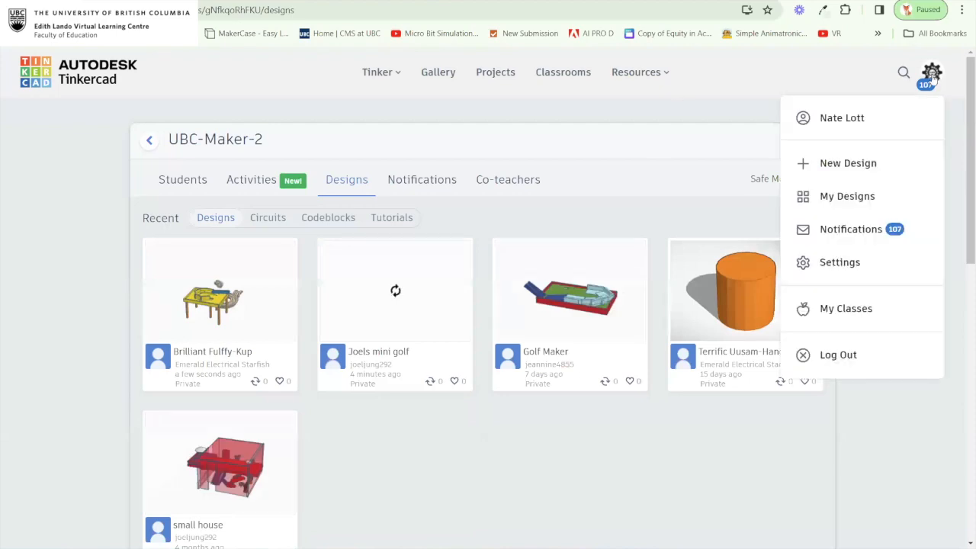
{"action": "left_click", "coordinate": [857, 195]}
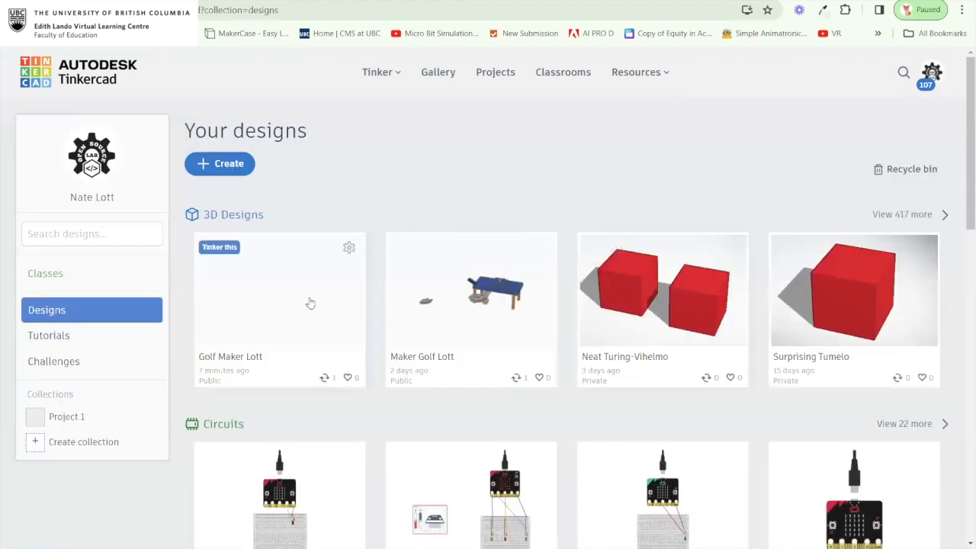
{"action": "left_click", "coordinate": [229, 252]}
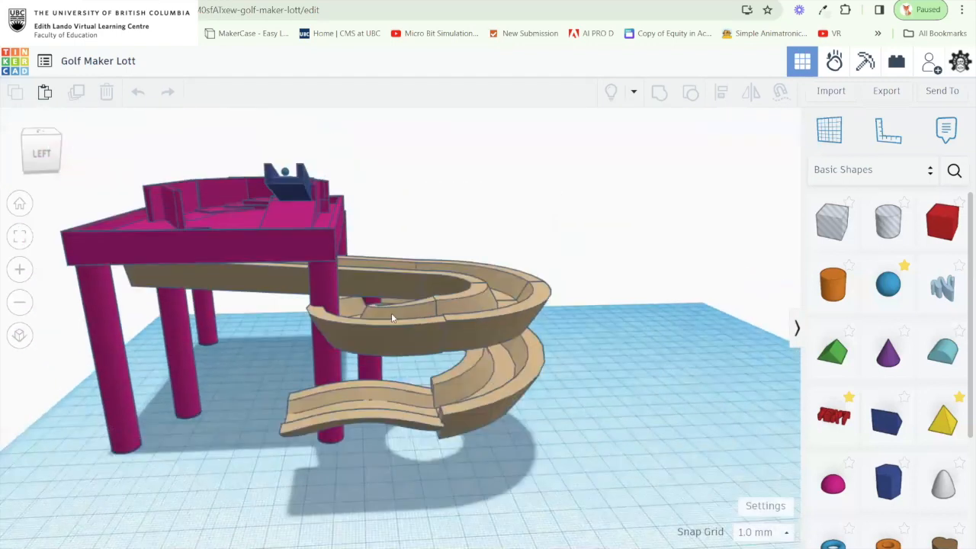
{"action": "left_click_drag", "start_coordinate": [383, 321], "coordinate": [412, 260]}
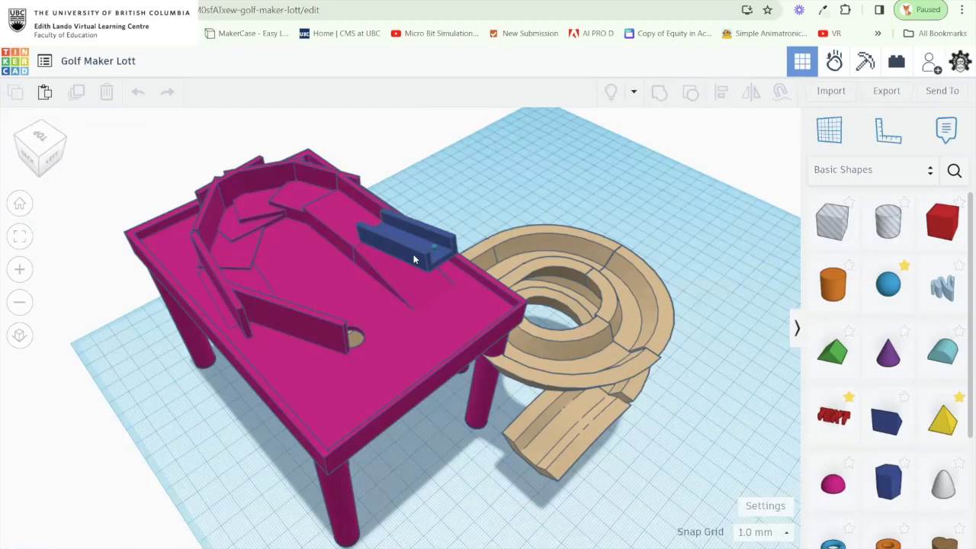
Browse the Creatures & Characters shape collection for decorations for the mini golf table.
{"action": "left_click_drag", "start_coordinate": [474, 354], "coordinate": [407, 333]}
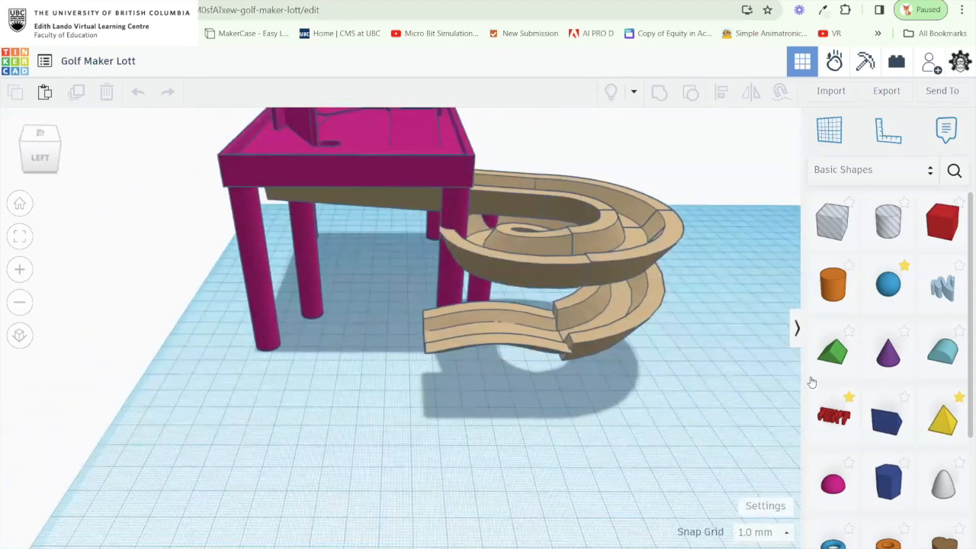
{"action": "left_click", "coordinate": [917, 182]}
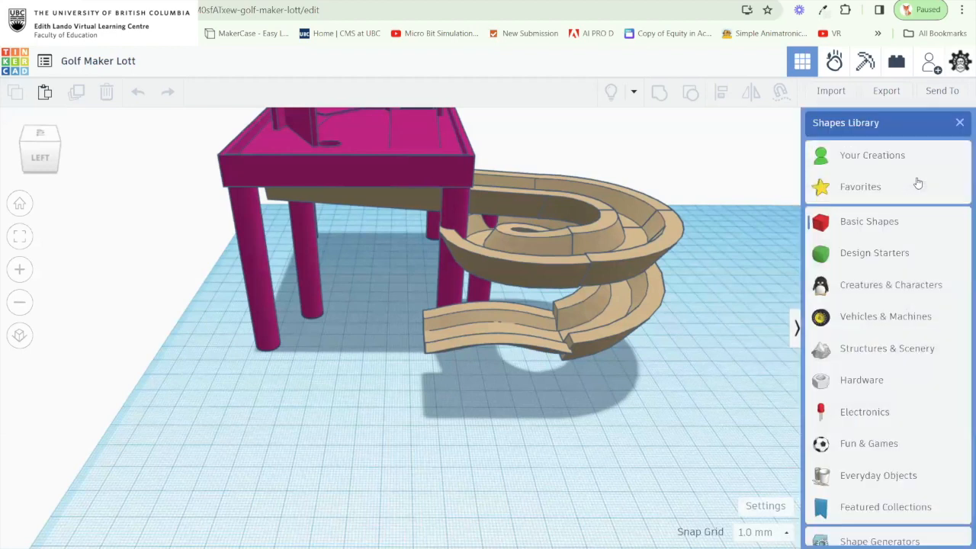
{"action": "left_click", "coordinate": [961, 124]}
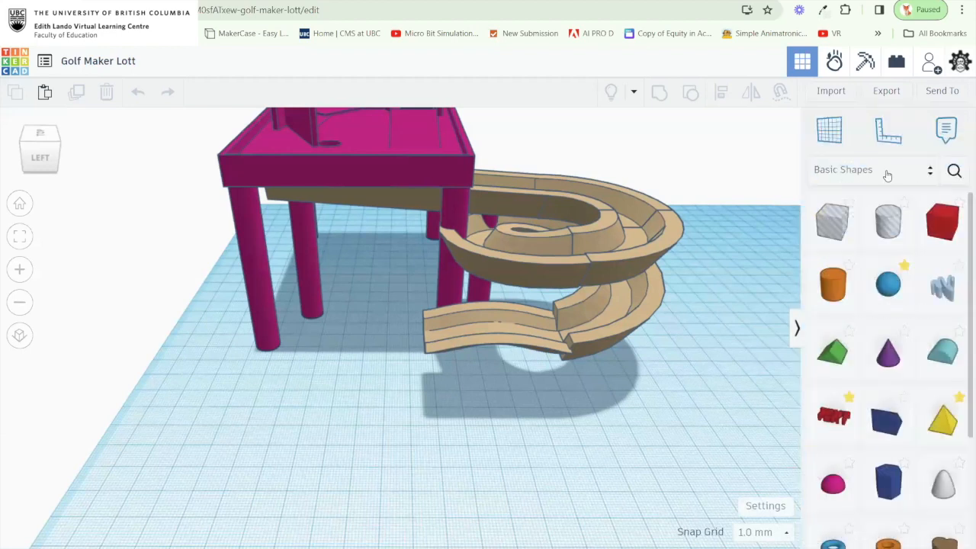
{"action": "left_click", "coordinate": [932, 169]}
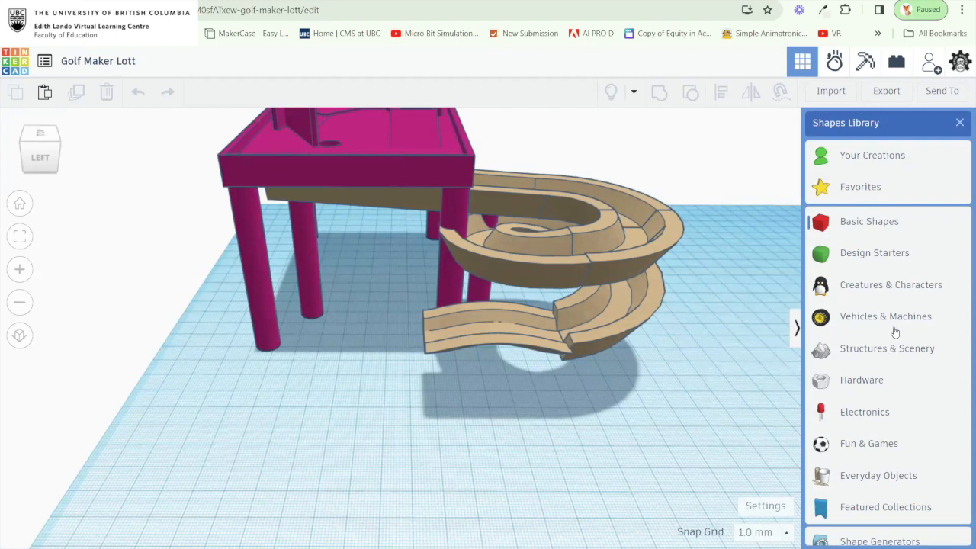
{"action": "left_click", "coordinate": [888, 286]}
{"action": "scroll", "coordinate": [898, 397], "scroll_direction": "down", "scroll_amount": 1}
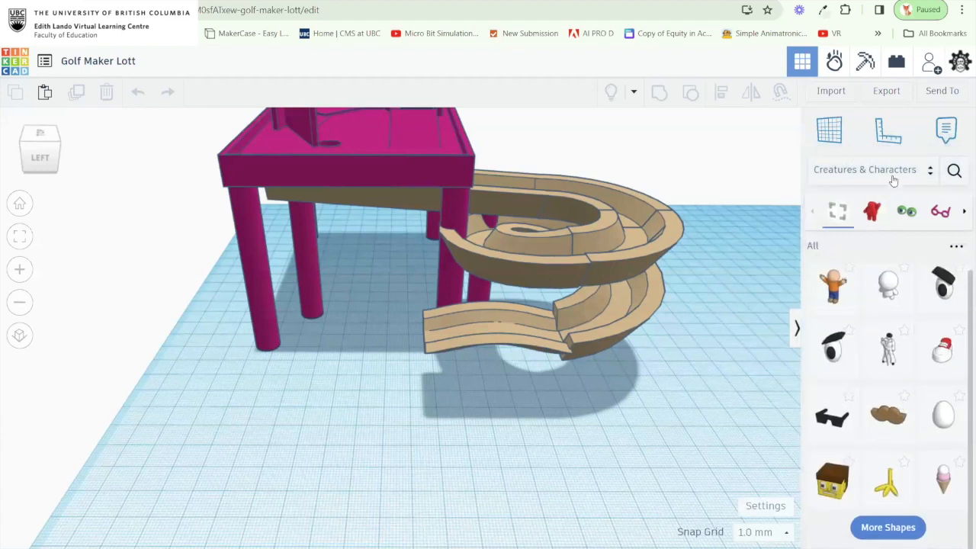
{"action": "scroll", "coordinate": [899, 434], "scroll_direction": "down", "scroll_amount": 2}
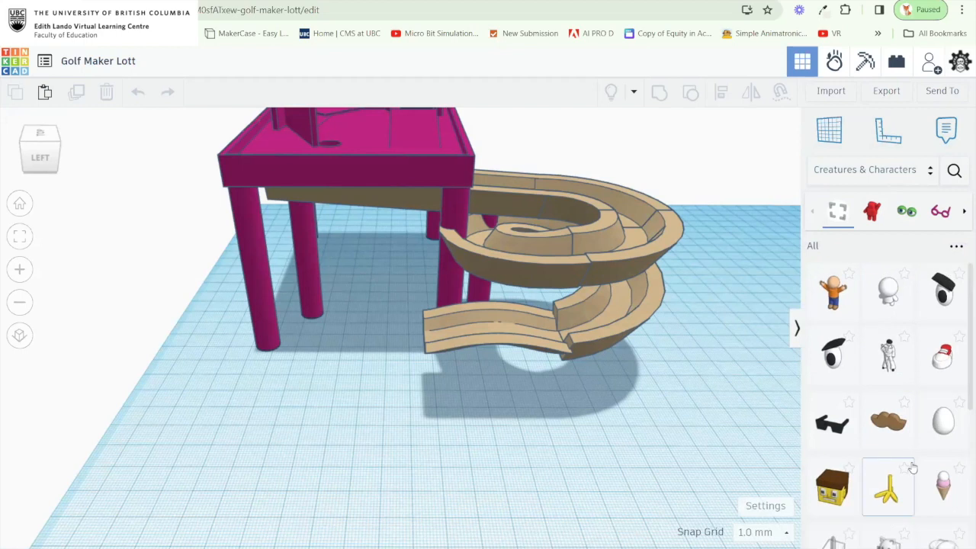
{"action": "scroll", "coordinate": [908, 441], "scroll_direction": "down", "scroll_amount": 2}
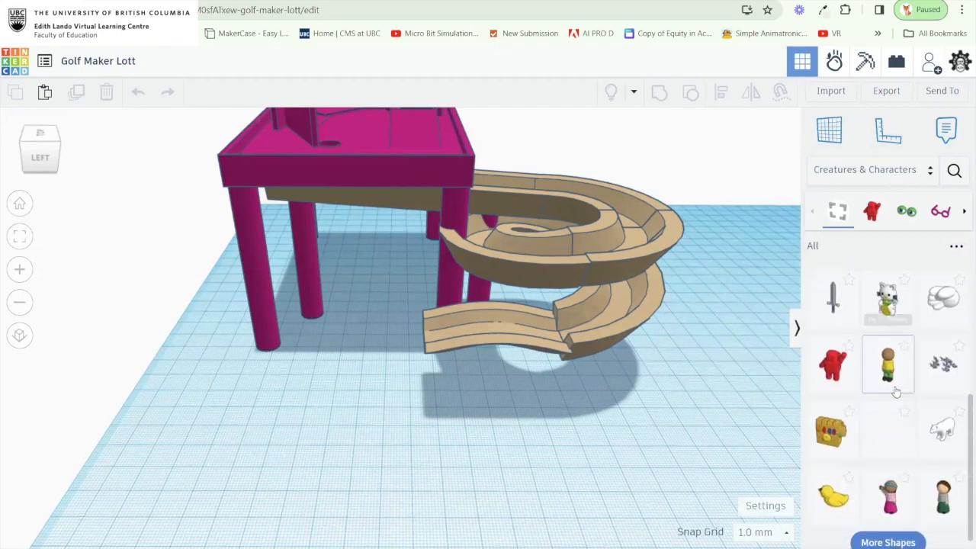
{"action": "scroll", "coordinate": [896, 391], "scroll_direction": "down", "scroll_amount": 1}
{"action": "scroll", "coordinate": [885, 434], "scroll_direction": "up", "scroll_amount": 2}
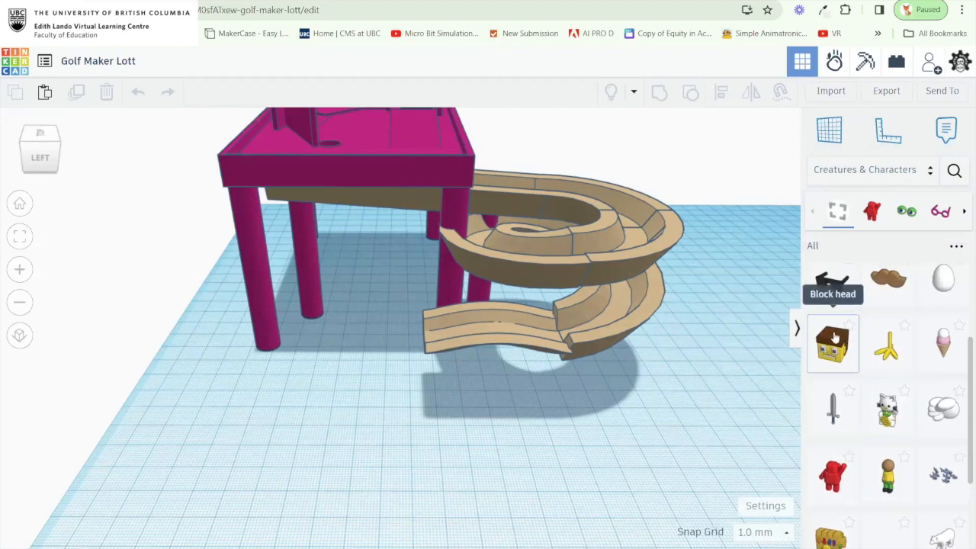
Place a Block head on the tabletop, shrink it and move it back between the curved walls.
{"action": "left_click_drag", "start_coordinate": [657, 351], "coordinate": [801, 363]}
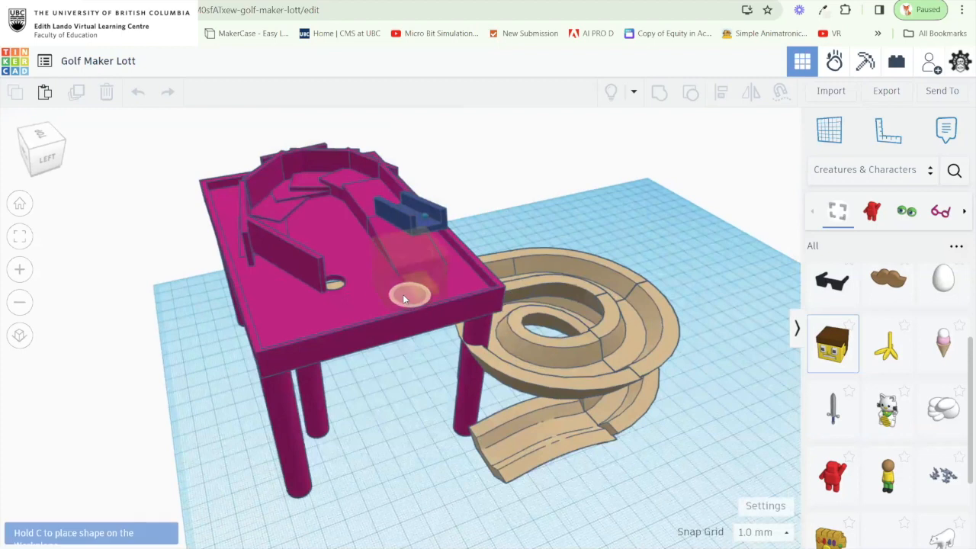
{"action": "left_click", "coordinate": [405, 295]}
{"action": "left_click_drag", "start_coordinate": [405, 295], "coordinate": [534, 302]}
{"action": "left_click_drag", "start_coordinate": [449, 290], "coordinate": [304, 311]}
{"action": "left_click_drag", "start_coordinate": [368, 345], "coordinate": [346, 314]}
{"action": "left_click_drag", "start_coordinate": [326, 279], "coordinate": [325, 202]}
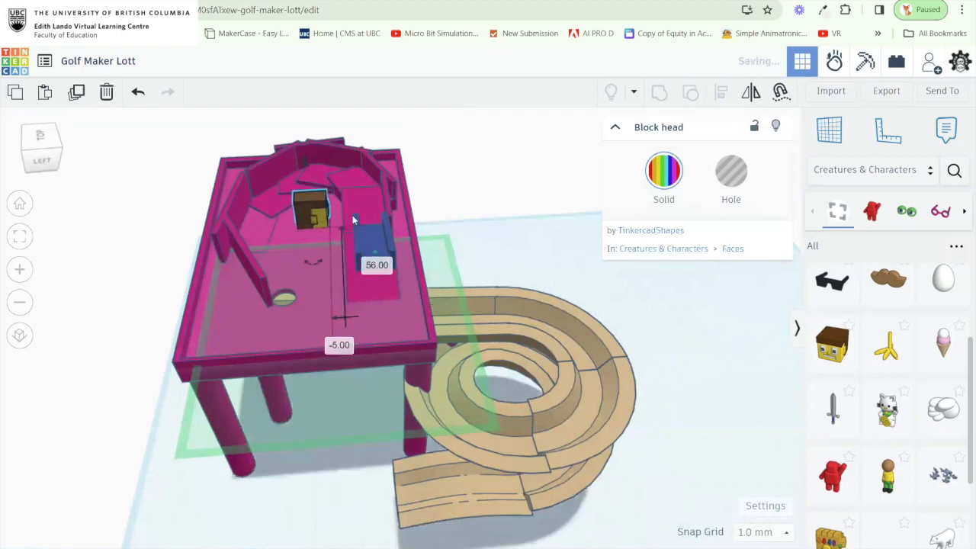
Rotate the block head so its face points toward the hole end of the table, and adjust its position.
{"action": "left_click_drag", "start_coordinate": [325, 262], "coordinate": [206, 230]}
{"action": "left_click_drag", "start_coordinate": [263, 208], "coordinate": [276, 191]}
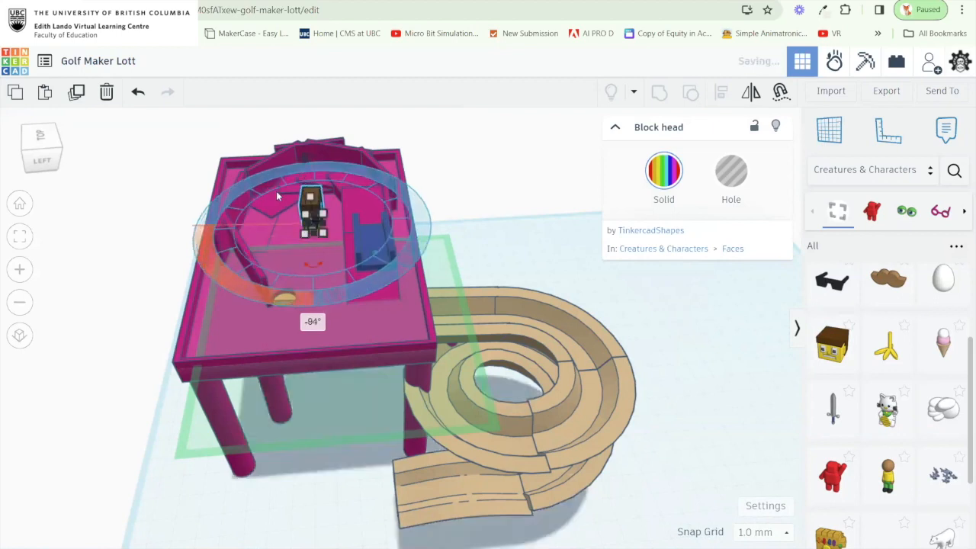
{"action": "scroll", "coordinate": [276, 191], "scroll_direction": "up", "scroll_amount": 6}
{"action": "left_click_drag", "start_coordinate": [344, 273], "coordinate": [295, 275]}
{"action": "left_click_drag", "start_coordinate": [390, 218], "coordinate": [426, 203]}
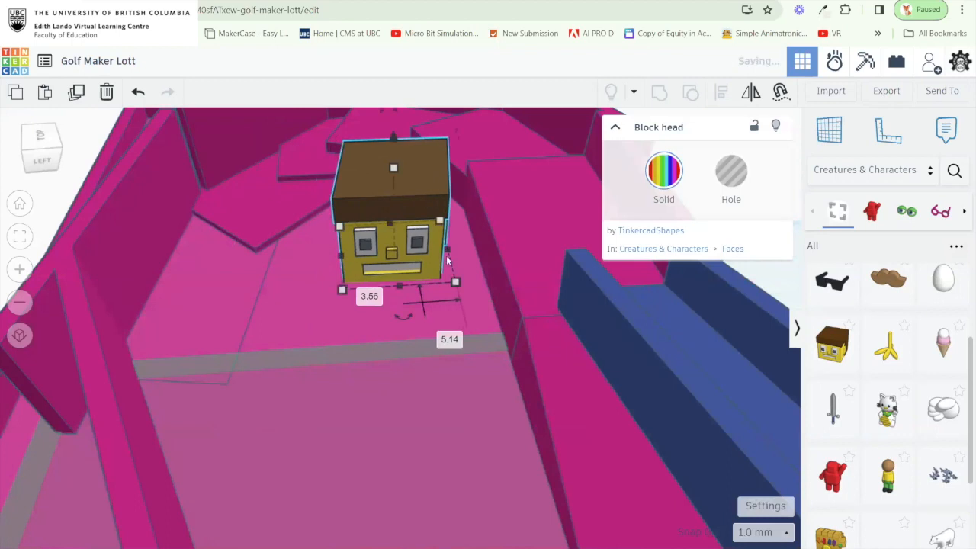
{"action": "scroll", "coordinate": [426, 228], "scroll_direction": "down", "scroll_amount": 8}
{"action": "left_click_drag", "start_coordinate": [477, 291], "coordinate": [464, 358]}
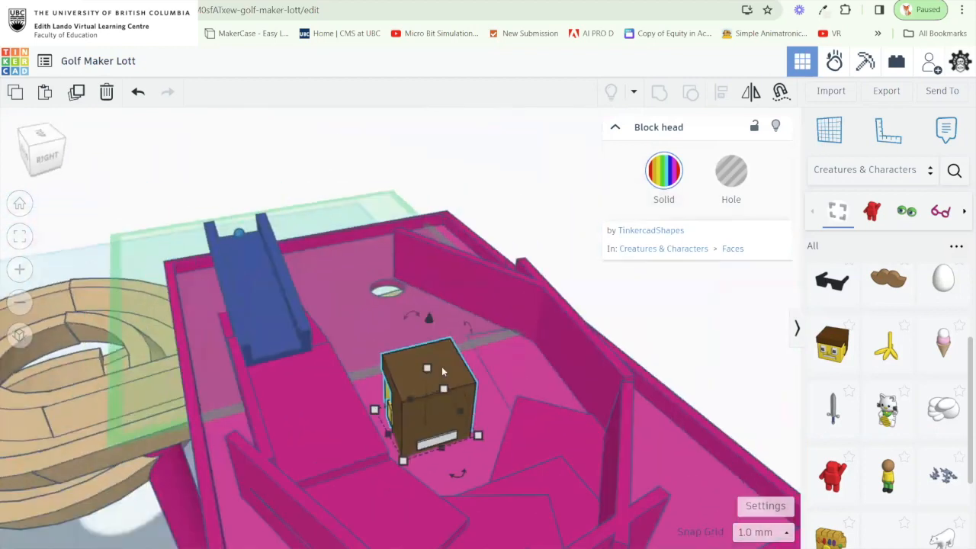
Add a Crown from Creatures & Characters on top of the block head and reduce its height to 10 mm.
{"action": "scroll", "coordinate": [884, 404], "scroll_direction": "down", "scroll_amount": 3}
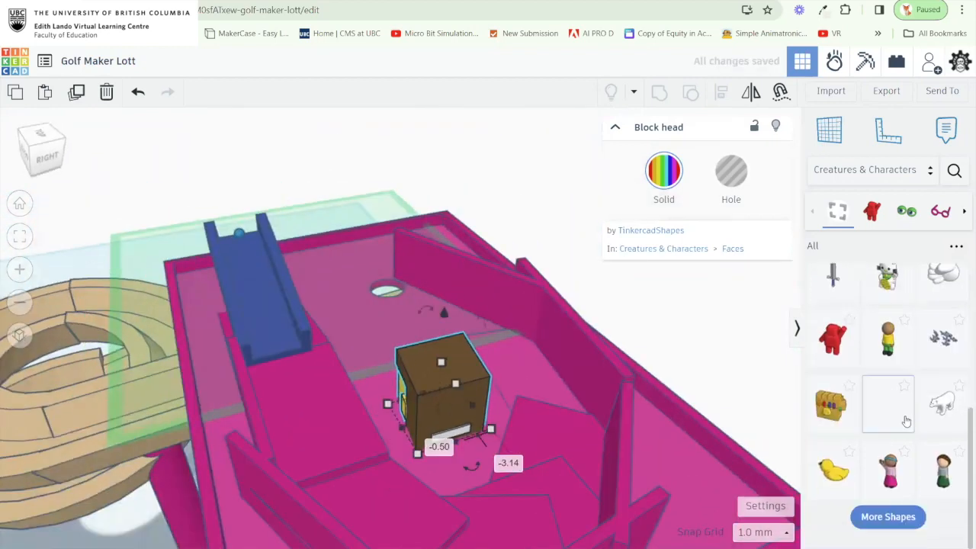
{"action": "scroll", "coordinate": [880, 414], "scroll_direction": "down", "scroll_amount": 5}
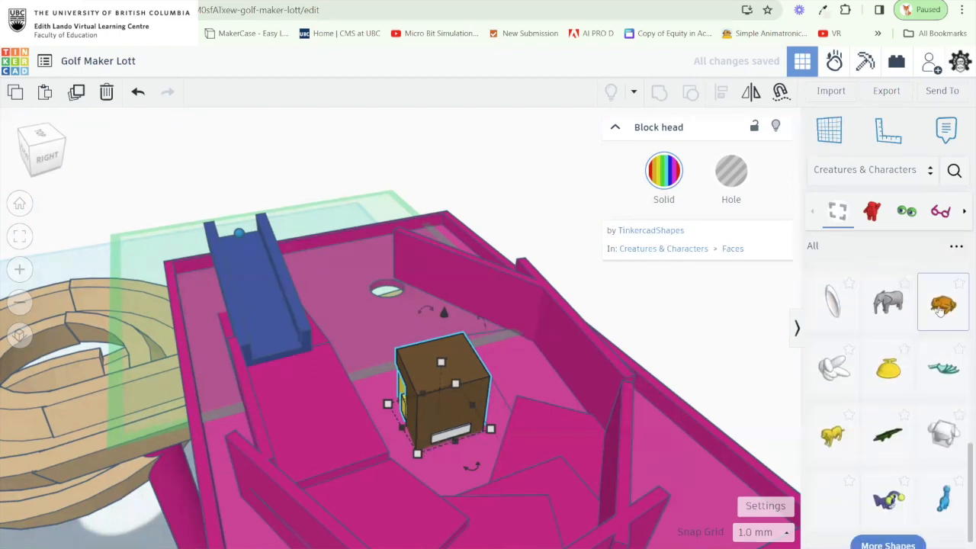
{"action": "scroll", "coordinate": [908, 426], "scroll_direction": "down", "scroll_amount": 1}
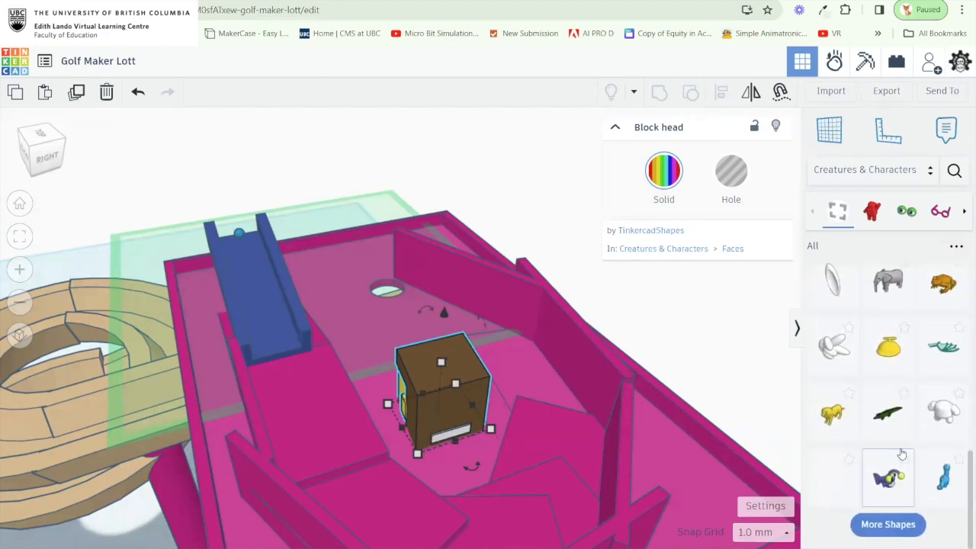
{"action": "left_click", "coordinate": [889, 526]}
{"action": "scroll", "coordinate": [904, 427], "scroll_direction": "down", "scroll_amount": 3}
{"action": "scroll", "coordinate": [903, 427], "scroll_direction": "down", "scroll_amount": 2}
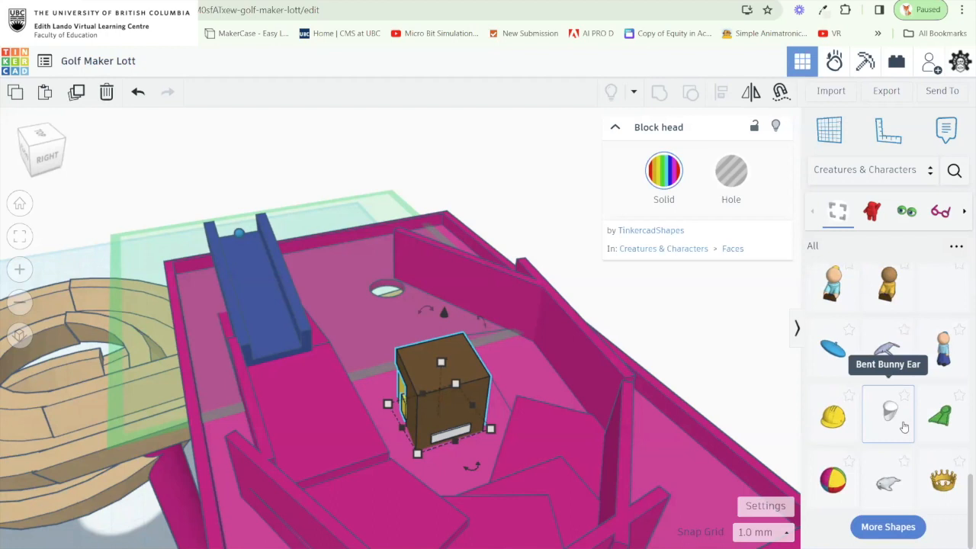
{"action": "left_click_drag", "start_coordinate": [947, 486], "coordinate": [447, 363]}
{"action": "left_click_drag", "start_coordinate": [566, 388], "coordinate": [462, 363]}
{"action": "left_click_drag", "start_coordinate": [357, 396], "coordinate": [427, 379]}
{"action": "left_click_drag", "start_coordinate": [389, 192], "coordinate": [391, 209]}
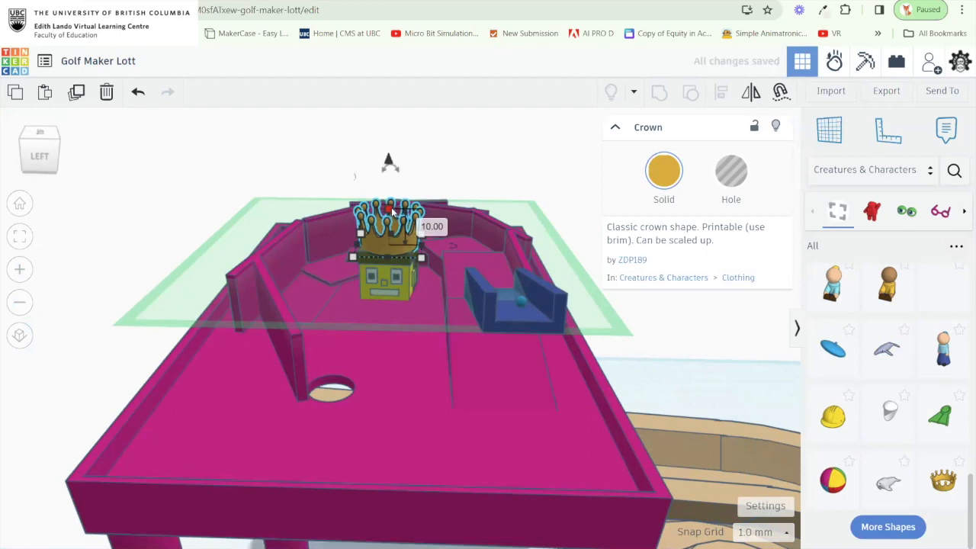
Recolor the crown dark blue from the preset solid colors and view it on the block head.
{"action": "left_click", "coordinate": [664, 175]}
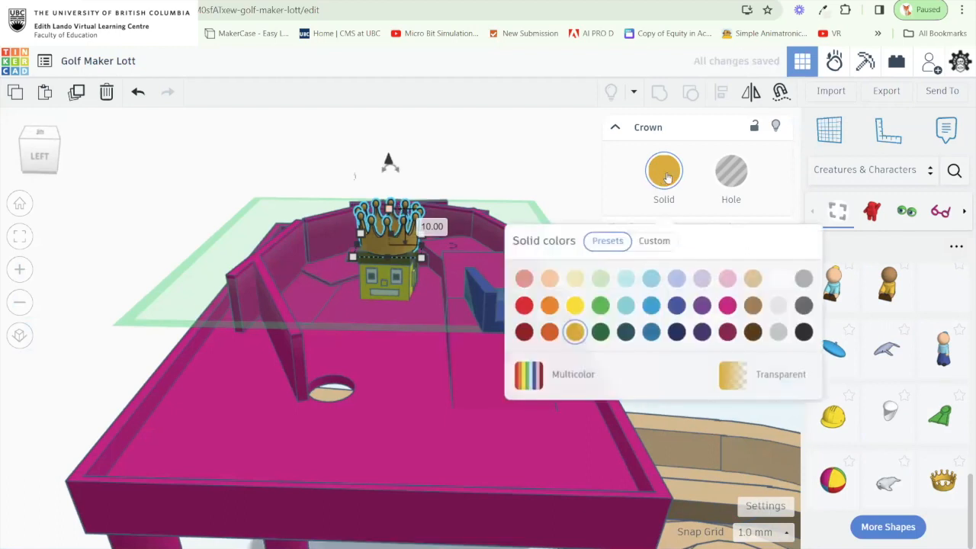
{"action": "left_click", "coordinate": [677, 306]}
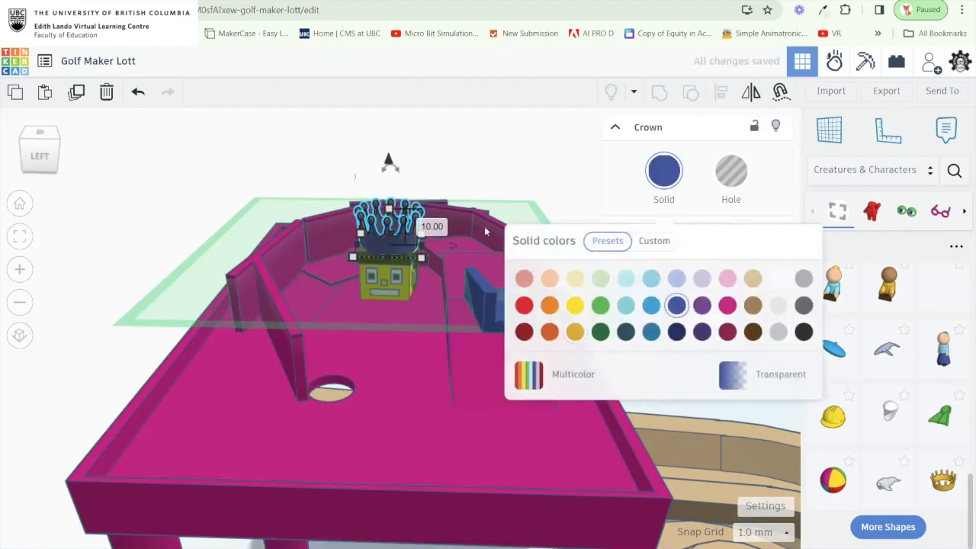
{"action": "left_click", "coordinate": [490, 165]}
{"action": "left_click_drag", "start_coordinate": [515, 241], "coordinate": [442, 273]}
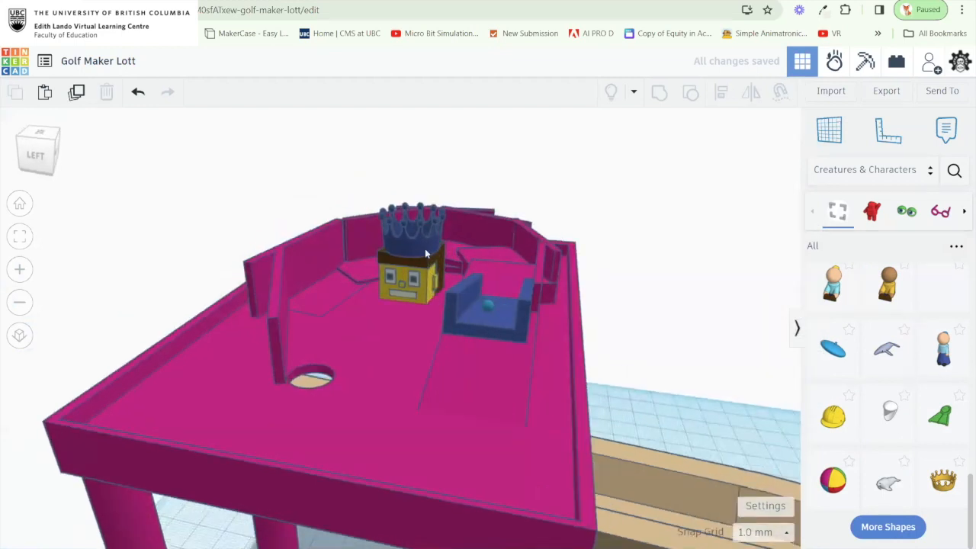
{"action": "left_click", "coordinate": [425, 253]}
{"action": "left_click_drag", "start_coordinate": [381, 279], "coordinate": [497, 296]}
{"action": "left_click_drag", "start_coordinate": [506, 333], "coordinate": [889, 369]}
Browse the Vehicles & Machines shape collection for more table decorations.
{"action": "left_click", "coordinate": [924, 172]}
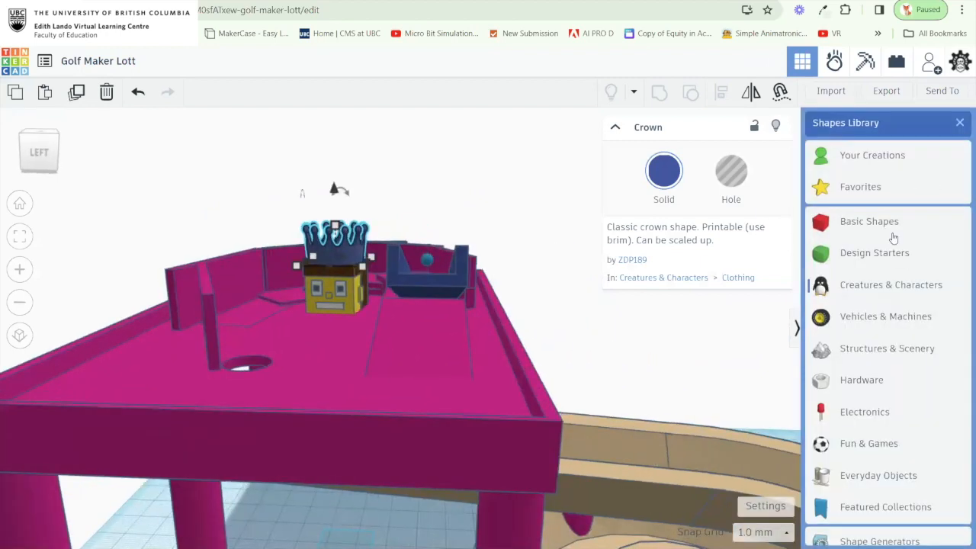
{"action": "left_click", "coordinate": [880, 325]}
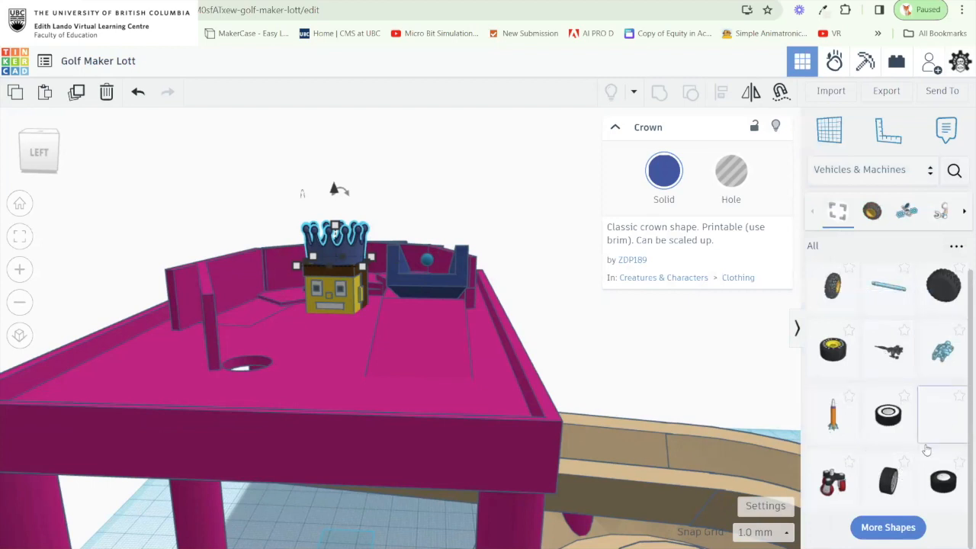
{"action": "left_click", "coordinate": [894, 526]}
{"action": "scroll", "coordinate": [891, 395], "scroll_direction": "down", "scroll_amount": 3}
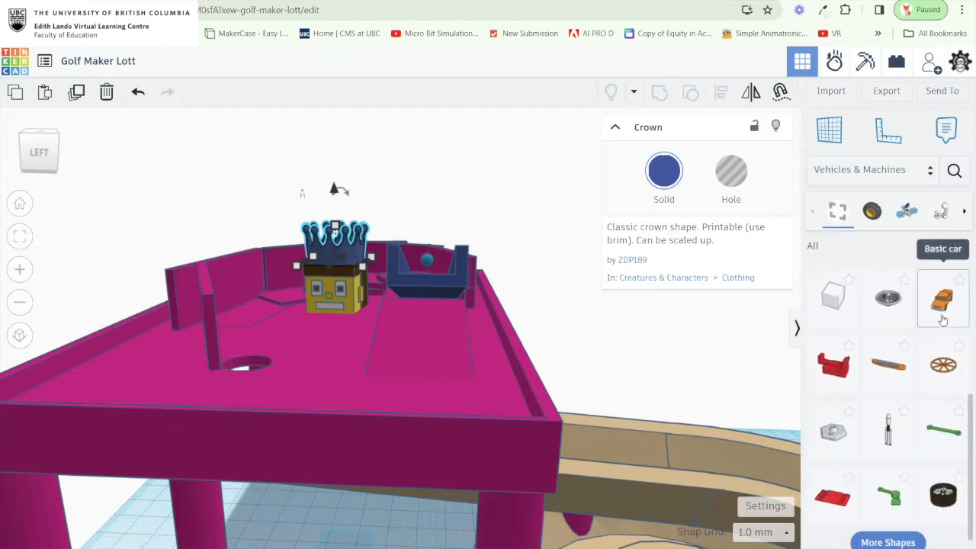
{"action": "scroll", "coordinate": [922, 427], "scroll_direction": "down", "scroll_amount": 1}
{"action": "left_click", "coordinate": [914, 512]}
{"action": "scroll", "coordinate": [914, 509], "scroll_direction": "down", "scroll_amount": 5}
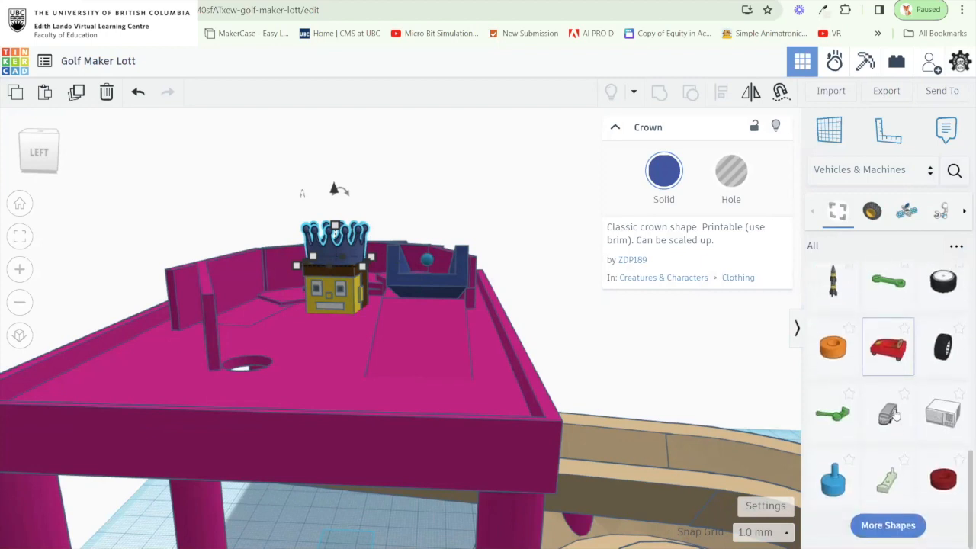
Place a snow-covered tree from Structures & Scenery on the tabletop and scale it down.
{"action": "left_click", "coordinate": [925, 177]}
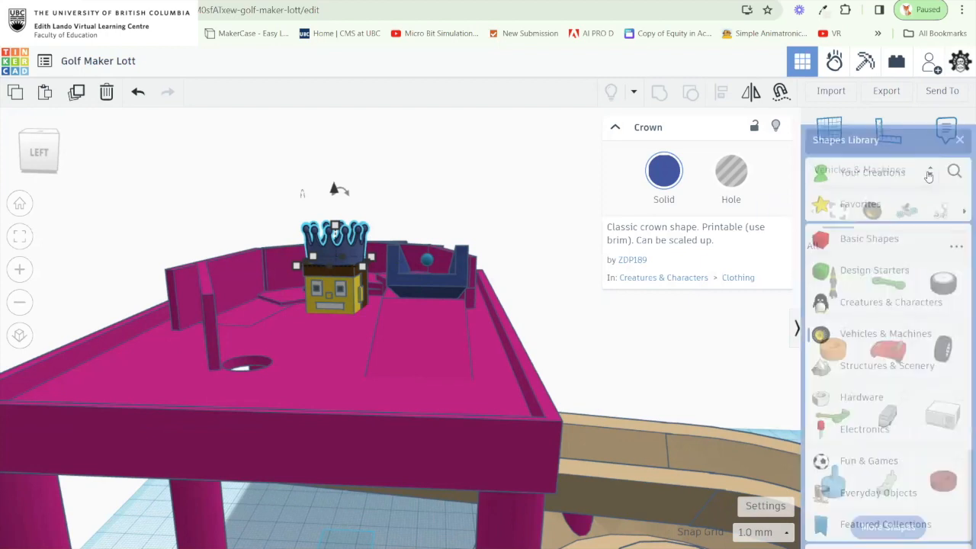
{"action": "left_click", "coordinate": [884, 348]}
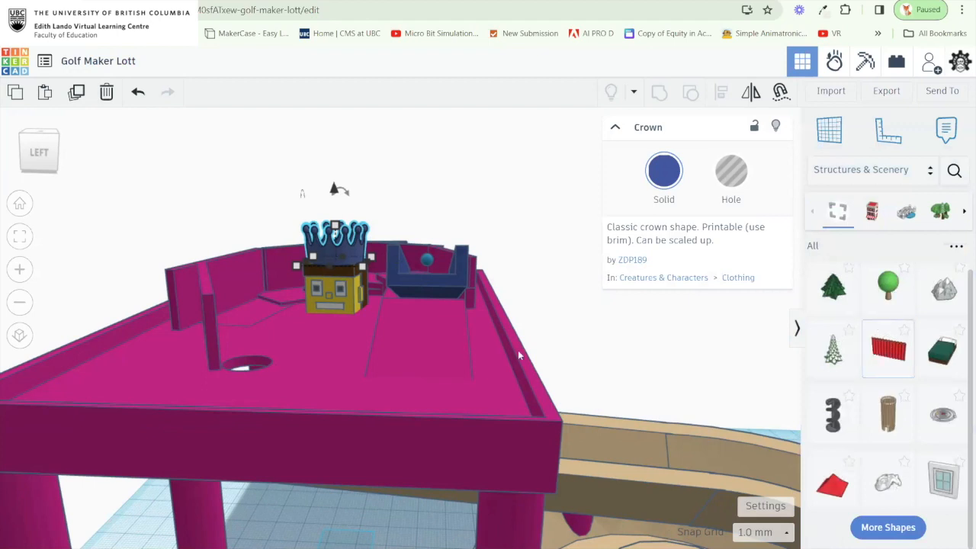
{"action": "scroll", "coordinate": [449, 378], "scroll_direction": "down", "scroll_amount": 4}
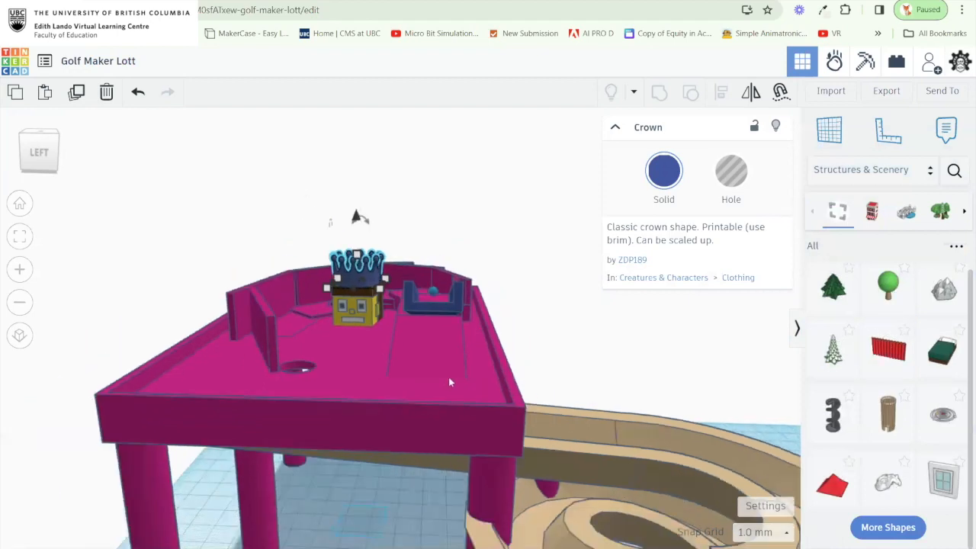
{"action": "left_click_drag", "start_coordinate": [440, 380], "coordinate": [640, 369]}
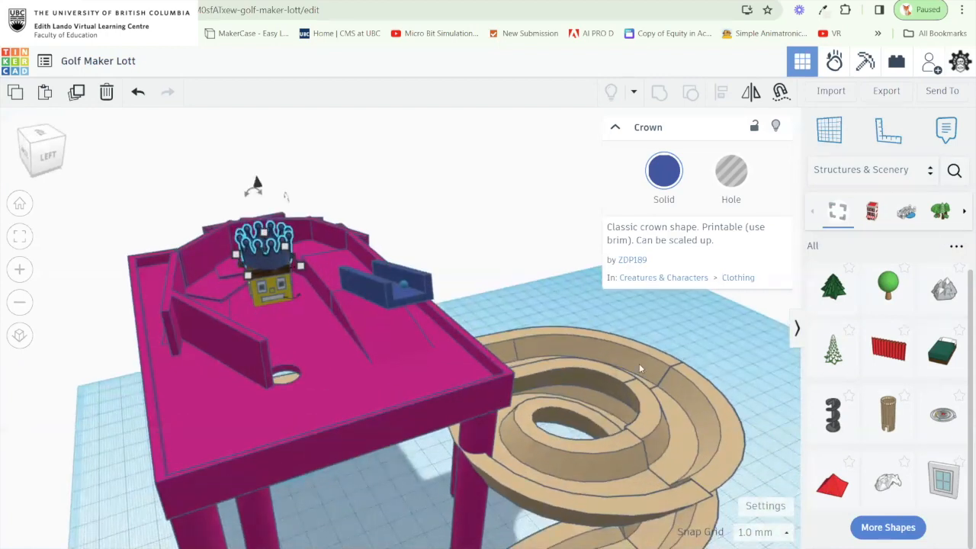
{"action": "left_click_drag", "start_coordinate": [832, 349], "coordinate": [222, 419]}
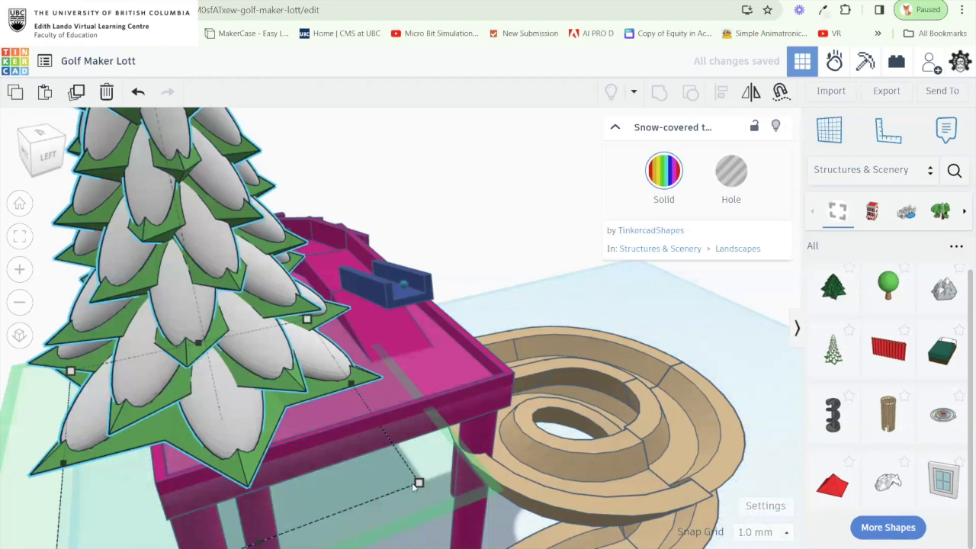
{"action": "left_click_drag", "start_coordinate": [417, 482], "coordinate": [261, 378]}
{"action": "key", "text": "f"}
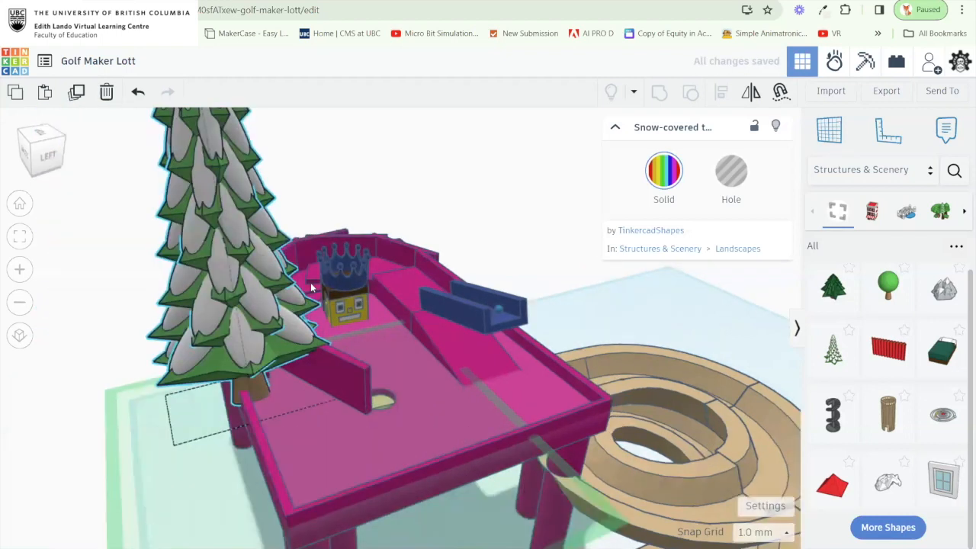
Shrink the snow-covered tree further and stand it on the tabletop near the hole.
{"action": "scroll", "coordinate": [360, 171], "scroll_direction": "down", "scroll_amount": 3}
{"action": "left_click_drag", "start_coordinate": [369, 168], "coordinate": [330, 371]}
{"action": "left_click_drag", "start_coordinate": [331, 427], "coordinate": [412, 459]}
{"action": "left_click_drag", "start_coordinate": [468, 509], "coordinate": [431, 481]}
{"action": "key", "text": "f"}
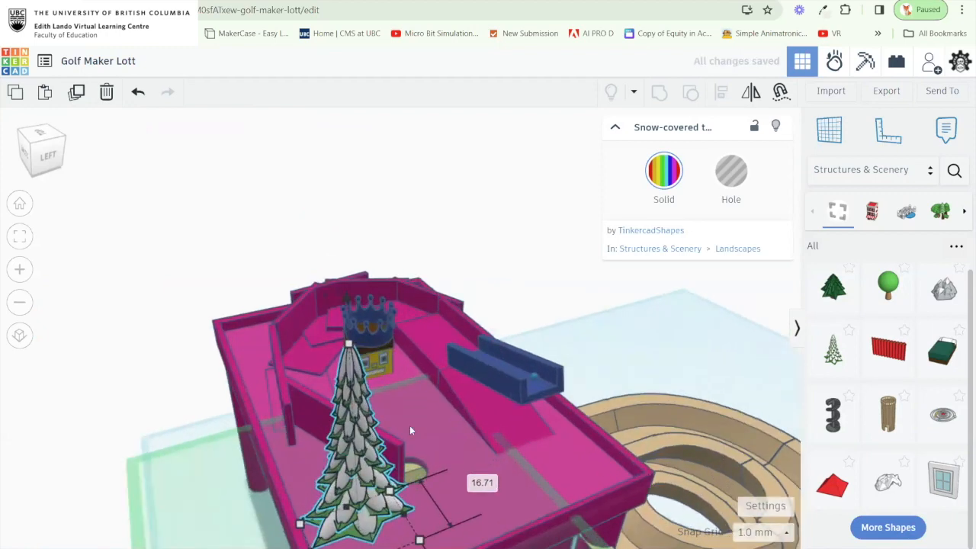
Duplicate the snow-covered tree twice, placing one copy at the table's near edge and another at the far corner.
{"action": "mouse_move", "coordinate": [410, 122]}
{"action": "left_mouse_down"}
{"action": "mouse_move", "coordinate": [409, 135]}
{"action": "mouse_move", "coordinate": [409, 116]}
{"action": "left_mouse_up"}
{"action": "left_click_drag", "start_coordinate": [557, 287], "coordinate": [389, 387]}
{"action": "key", "text": "ctrl+d"}
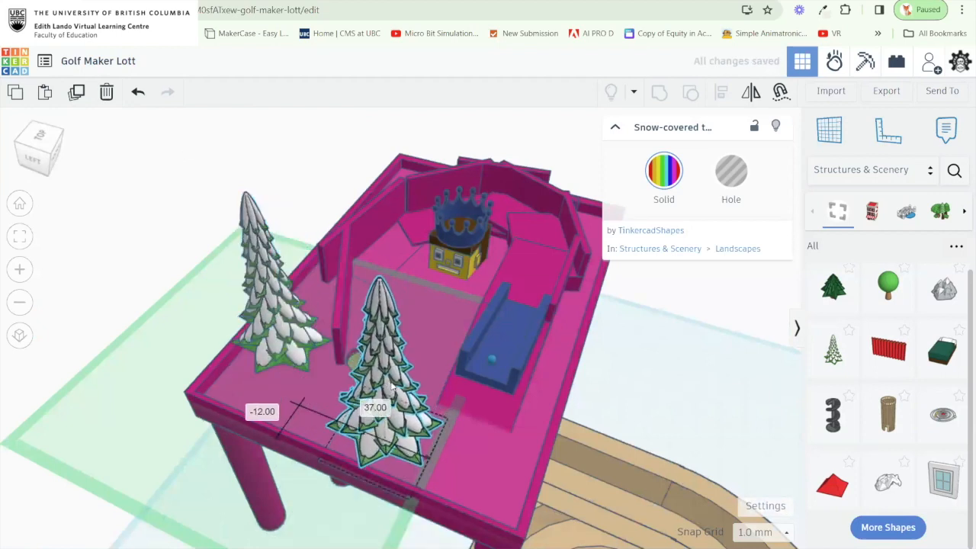
{"action": "key", "text": "ctrl+d"}
{"action": "left_click_drag", "start_coordinate": [414, 340], "coordinate": [622, 157]}
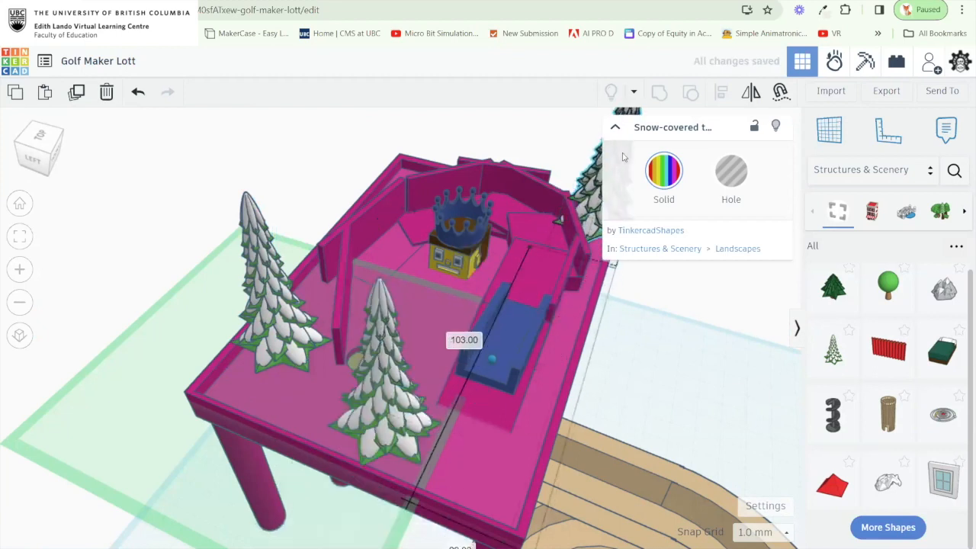
{"action": "left_click_drag", "start_coordinate": [513, 263], "coordinate": [414, 377]}
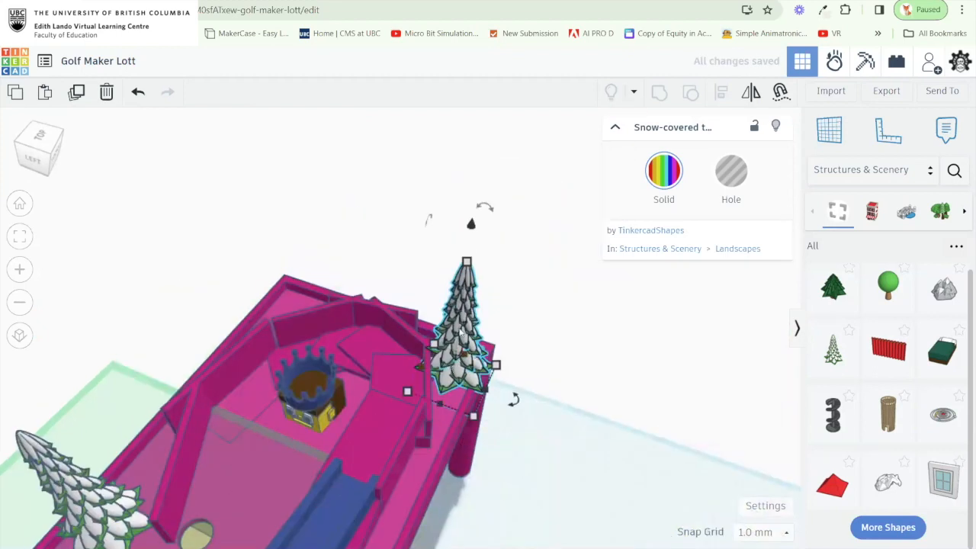
Duplicate the snow-covered tree and place the copy at the table's back edge behind the crowned building.
{"action": "key", "text": "ctrl+d"}
{"action": "left_click_drag", "start_coordinate": [461, 329], "coordinate": [276, 278]}
{"action": "left_click_drag", "start_coordinate": [379, 360], "coordinate": [384, 400]}
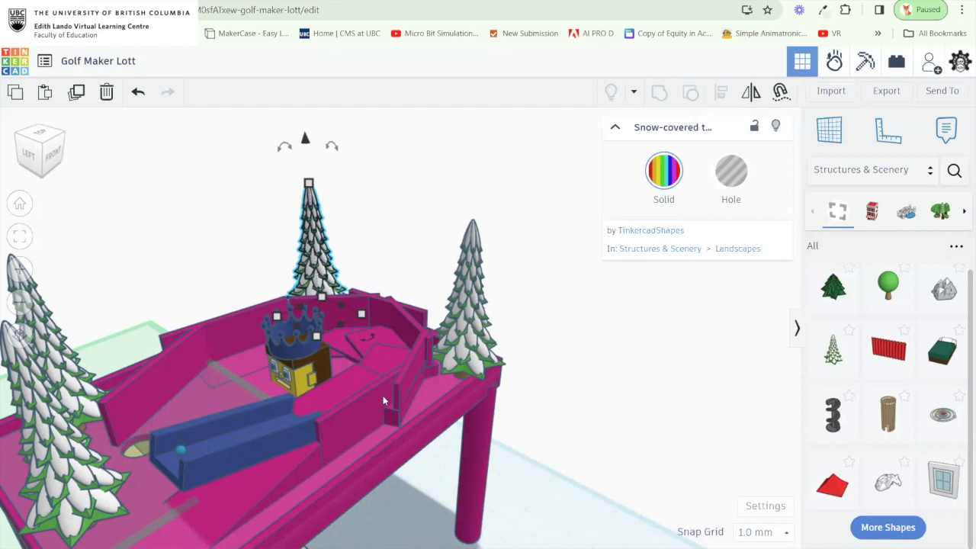
Find the Crystal formation among the Structures & Scenery shapes and place it on the marble track in front of the table.
{"action": "left_click", "coordinate": [888, 527]}
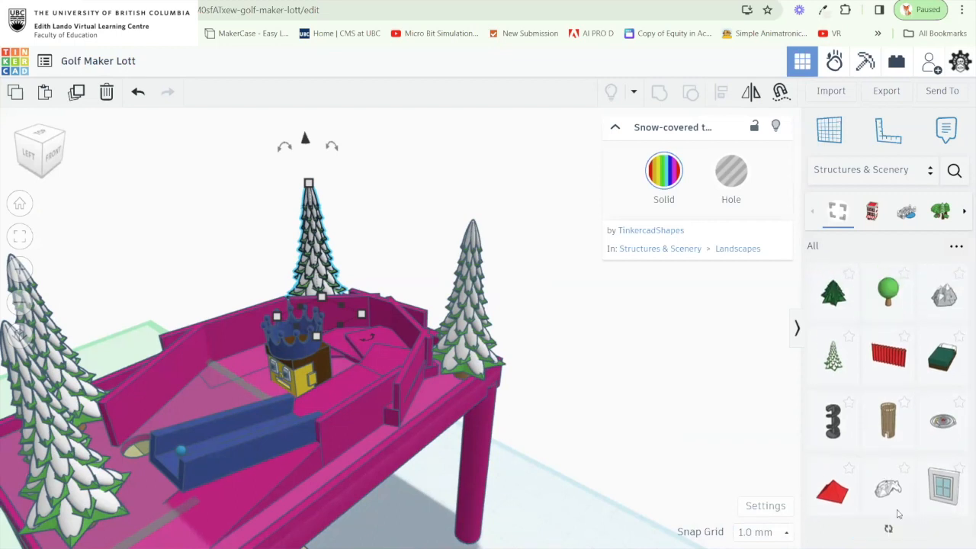
{"action": "scroll", "coordinate": [890, 488], "scroll_direction": "down", "scroll_amount": 1}
{"action": "scroll", "coordinate": [892, 458], "scroll_direction": "down", "scroll_amount": 2}
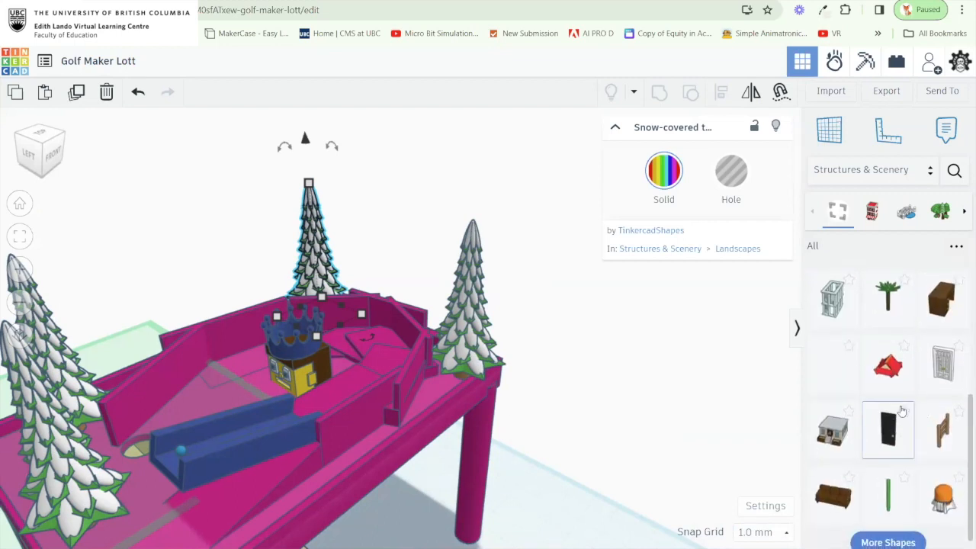
{"action": "scroll", "coordinate": [899, 410], "scroll_direction": "down", "scroll_amount": 1}
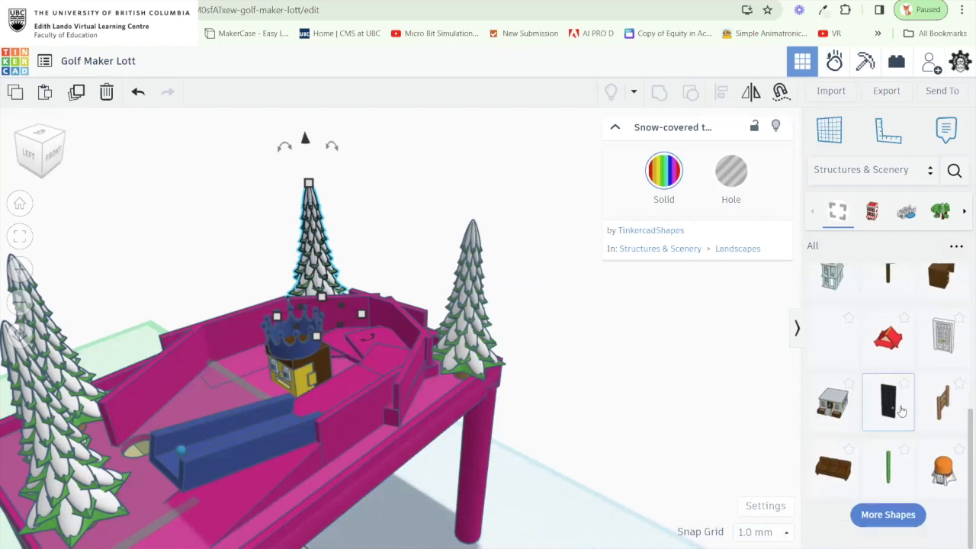
{"action": "left_click", "coordinate": [888, 526]}
{"action": "scroll", "coordinate": [897, 462], "scroll_direction": "down", "scroll_amount": 3}
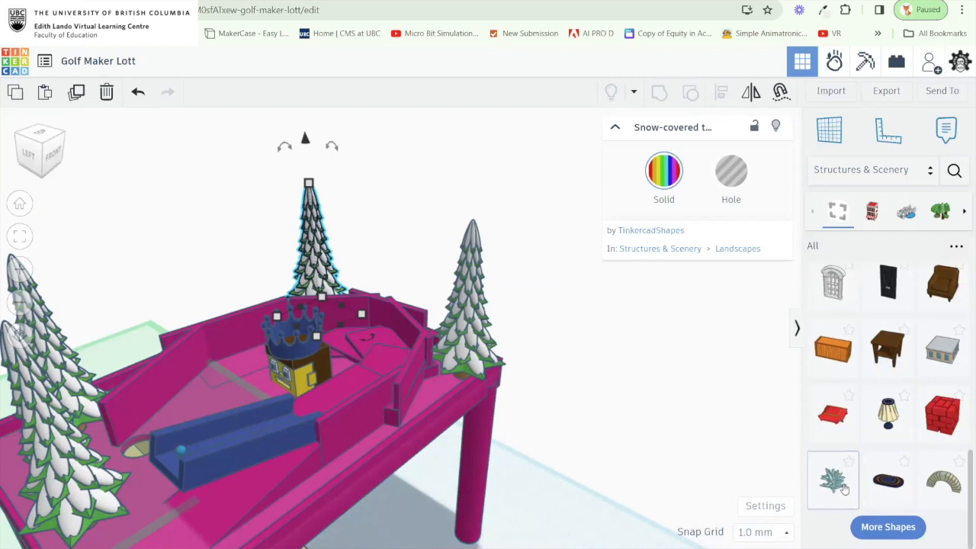
{"action": "left_click_drag", "start_coordinate": [336, 433], "coordinate": [418, 259]}
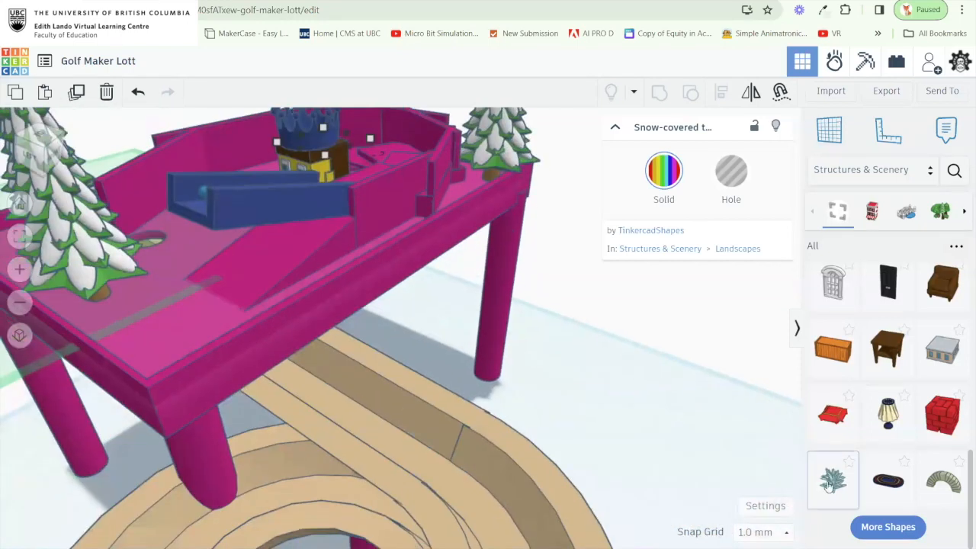
{"action": "left_click_drag", "start_coordinate": [492, 396], "coordinate": [491, 424]}
Scale the crystal formation down to fit beside the upper stretch of the marble track.
{"action": "scroll", "coordinate": [503, 366], "scroll_direction": "down", "scroll_amount": 5}
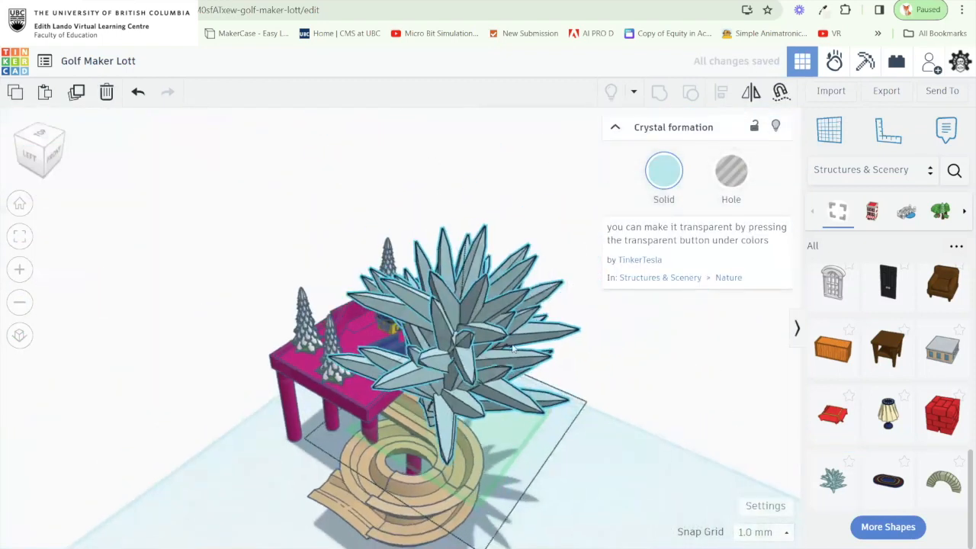
{"action": "left_click_drag", "start_coordinate": [463, 244], "coordinate": [469, 333]}
{"action": "scroll", "coordinate": [470, 332], "scroll_direction": "up", "scroll_amount": 5}
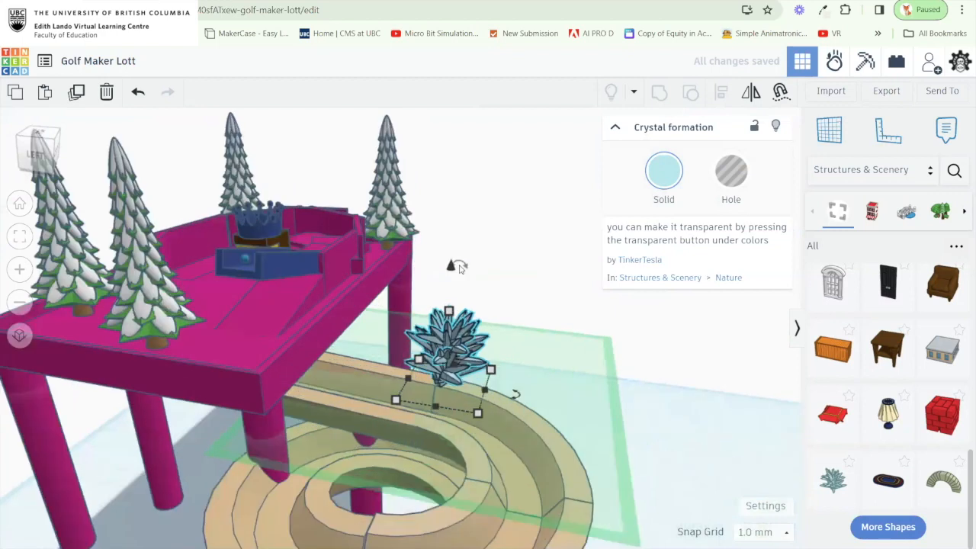
Tilt the crystal formation by about -49° and move it against the track below the tabletop's edge.
{"action": "mouse_move", "coordinate": [453, 292]}
{"action": "left_mouse_down"}
{"action": "mouse_move", "coordinate": [454, 305]}
{"action": "mouse_move", "coordinate": [454, 289]}
{"action": "left_mouse_up"}
{"action": "left_click_drag", "start_coordinate": [450, 402], "coordinate": [396, 416]}
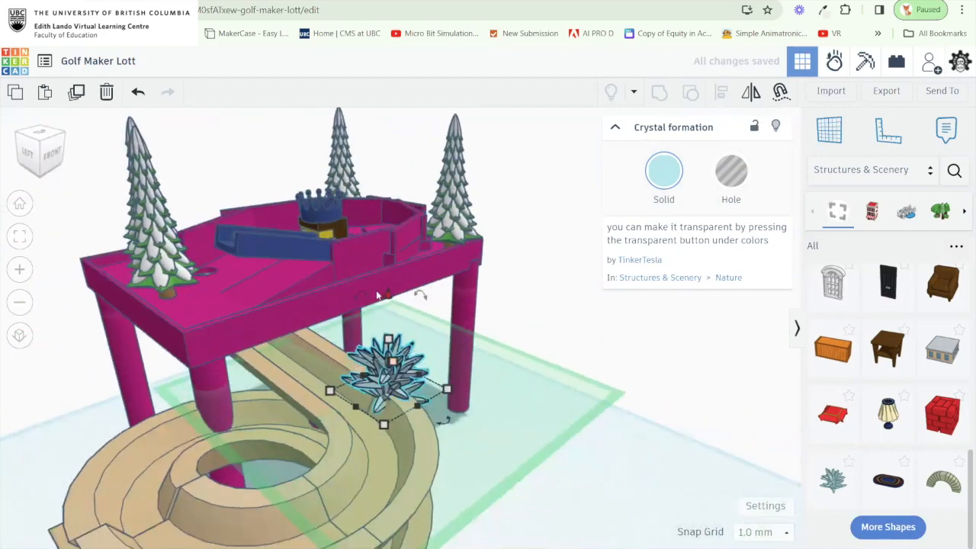
{"action": "left_click_drag", "start_coordinate": [368, 298], "coordinate": [433, 266]}
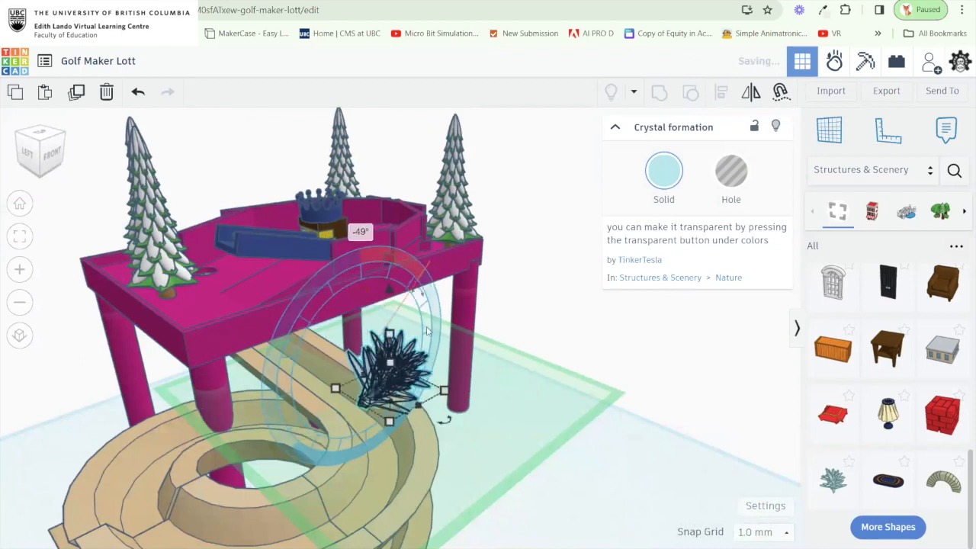
{"action": "left_click_drag", "start_coordinate": [406, 364], "coordinate": [355, 330]}
{"action": "left_click_drag", "start_coordinate": [422, 398], "coordinate": [347, 428]}
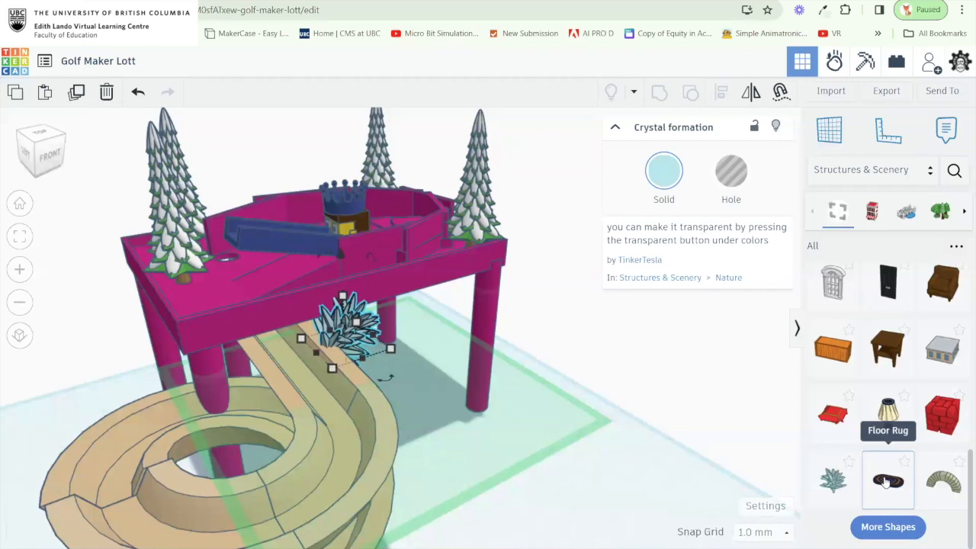
Place the Fire shape from Structures & Scenery by the lower end of the marble track.
{"action": "scroll", "coordinate": [886, 469], "scroll_direction": "down", "scroll_amount": 5}
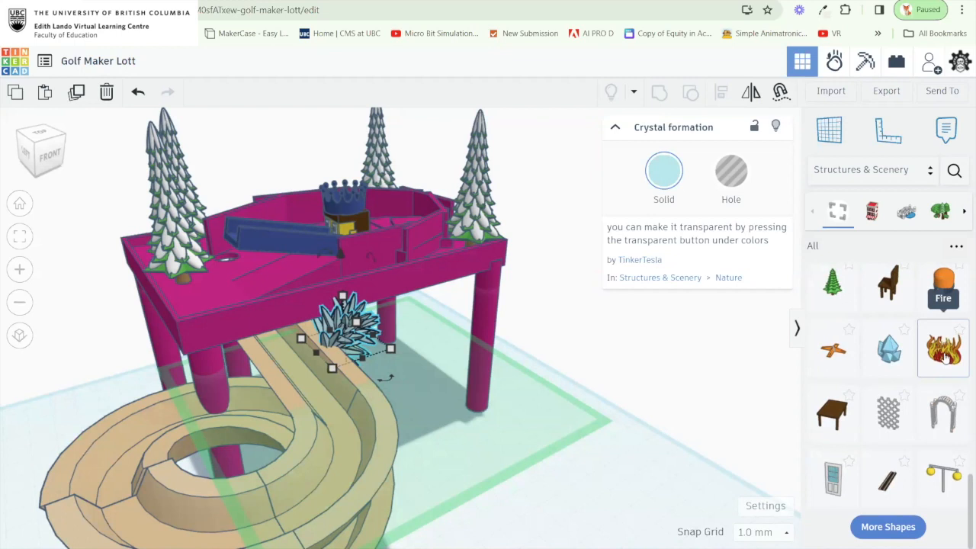
{"action": "left_click_drag", "start_coordinate": [312, 420], "coordinate": [523, 342]}
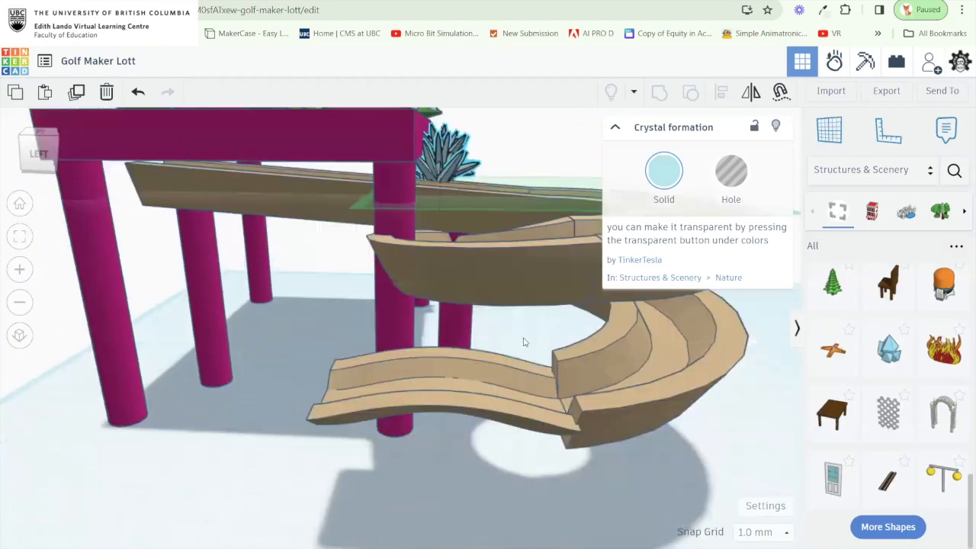
{"action": "left_click_drag", "start_coordinate": [413, 401], "coordinate": [465, 388]}
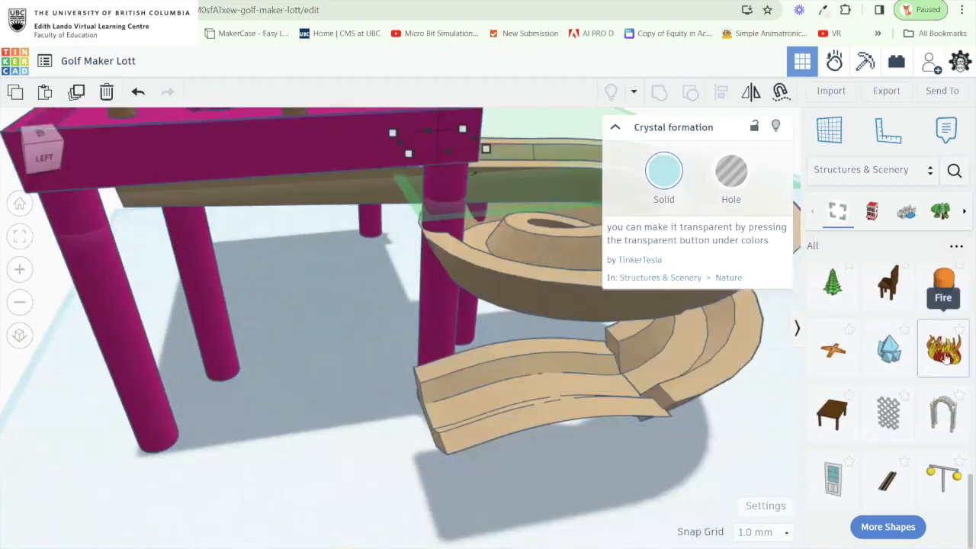
{"action": "left_click_drag", "start_coordinate": [798, 345], "coordinate": [482, 424]}
{"action": "scroll", "coordinate": [481, 412], "scroll_direction": "up", "scroll_amount": 4}
{"action": "left_click_drag", "start_coordinate": [301, 155], "coordinate": [304, 116]}
{"action": "mouse_move", "coordinate": [369, 324]}
{"action": "left_mouse_down"}
{"action": "mouse_move", "coordinate": [507, 276]}
{"action": "mouse_move", "coordinate": [371, 338]}
{"action": "left_mouse_up"}
{"action": "left_click_drag", "start_coordinate": [384, 276], "coordinate": [353, 299]}
Lower the fire and stand it against the open bottom end of the marble track.
{"action": "scroll", "coordinate": [395, 244], "scroll_direction": "down", "scroll_amount": 5}
{"action": "left_click_drag", "start_coordinate": [293, 402], "coordinate": [304, 402]}
{"action": "left_click_drag", "start_coordinate": [433, 411], "coordinate": [425, 409]}
{"action": "left_click", "coordinate": [460, 441]}
{"action": "left_click_drag", "start_coordinate": [538, 418], "coordinate": [465, 412]}
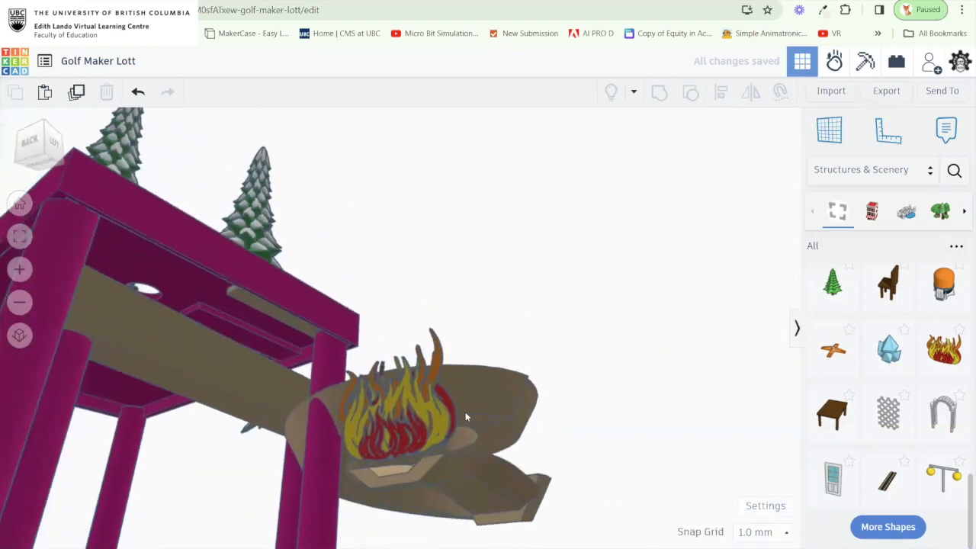
{"action": "scroll", "coordinate": [406, 448], "scroll_direction": "up", "scroll_amount": 5}
{"action": "left_click", "coordinate": [401, 437]}
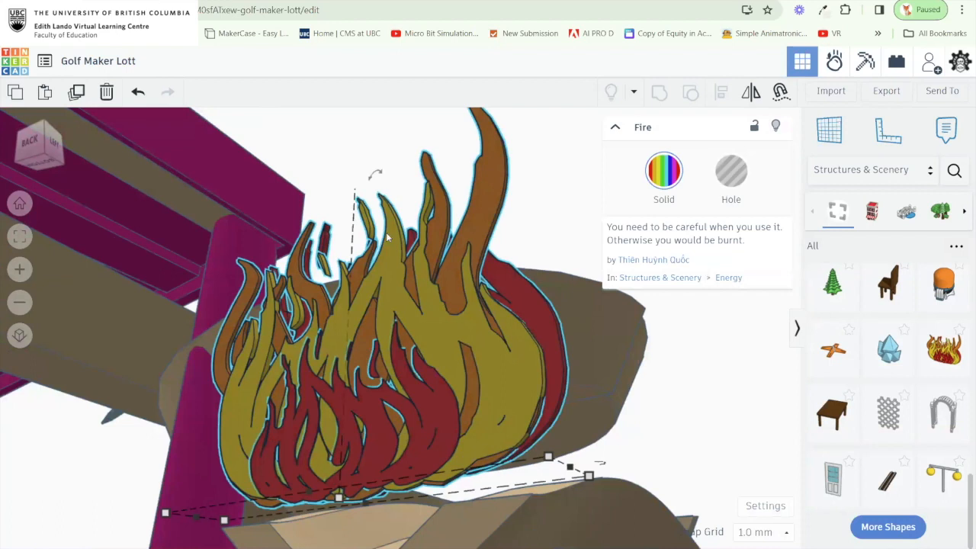
{"action": "left_click_drag", "start_coordinate": [385, 234], "coordinate": [375, 422]}
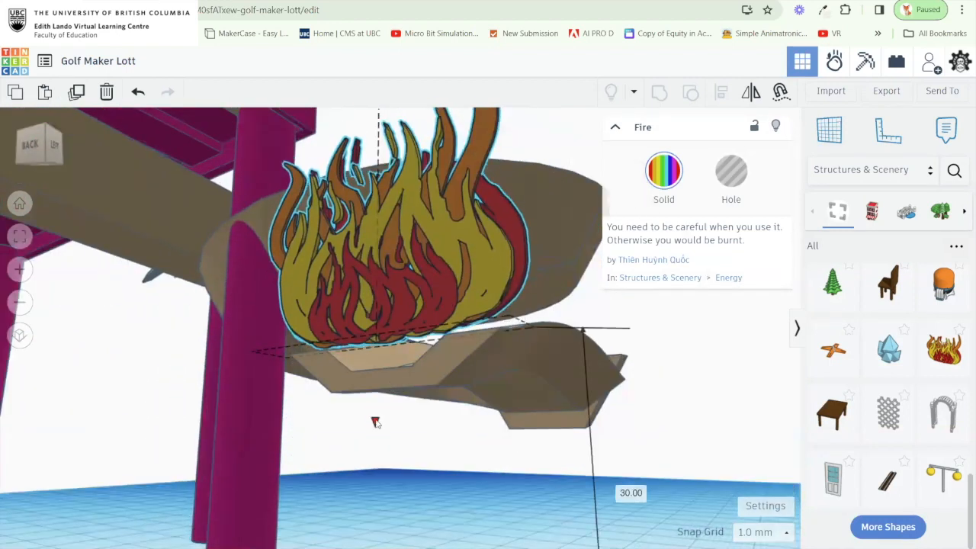
{"action": "left_click_drag", "start_coordinate": [405, 388], "coordinate": [399, 433]}
{"action": "left_click_drag", "start_coordinate": [483, 285], "coordinate": [307, 450]}
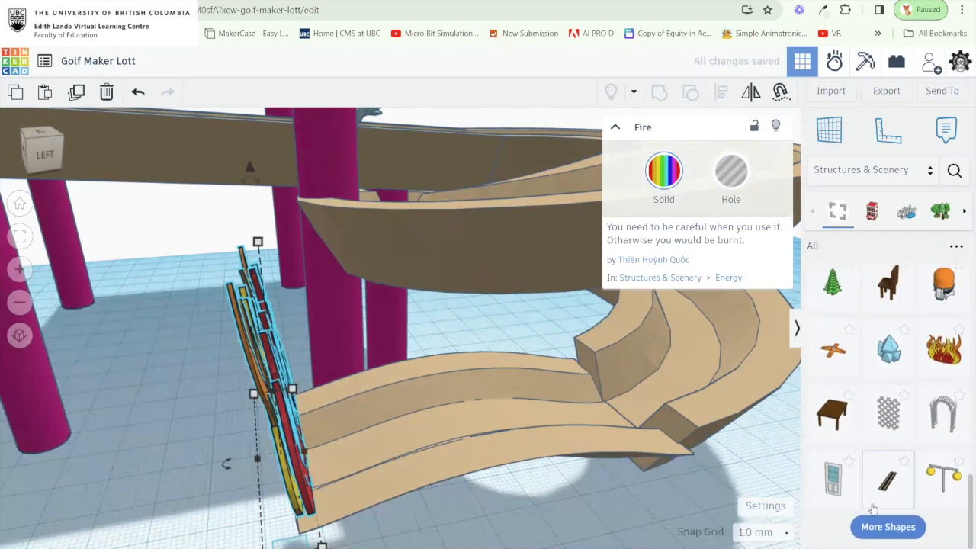
Browse further through the Structures & Scenery shapes for more track decorations.
{"action": "left_click", "coordinate": [884, 526]}
{"action": "scroll", "coordinate": [900, 455], "scroll_direction": "down", "scroll_amount": 5}
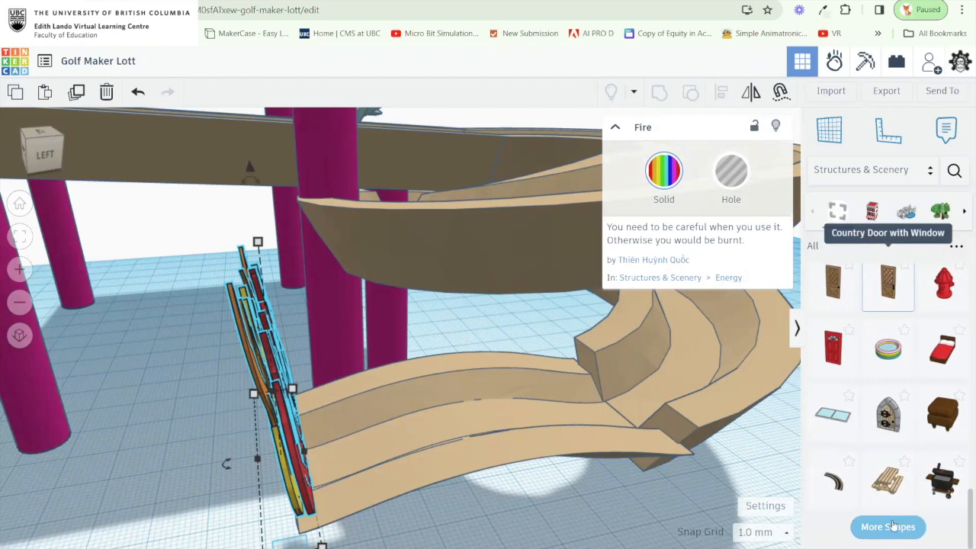
{"action": "left_click", "coordinate": [894, 526]}
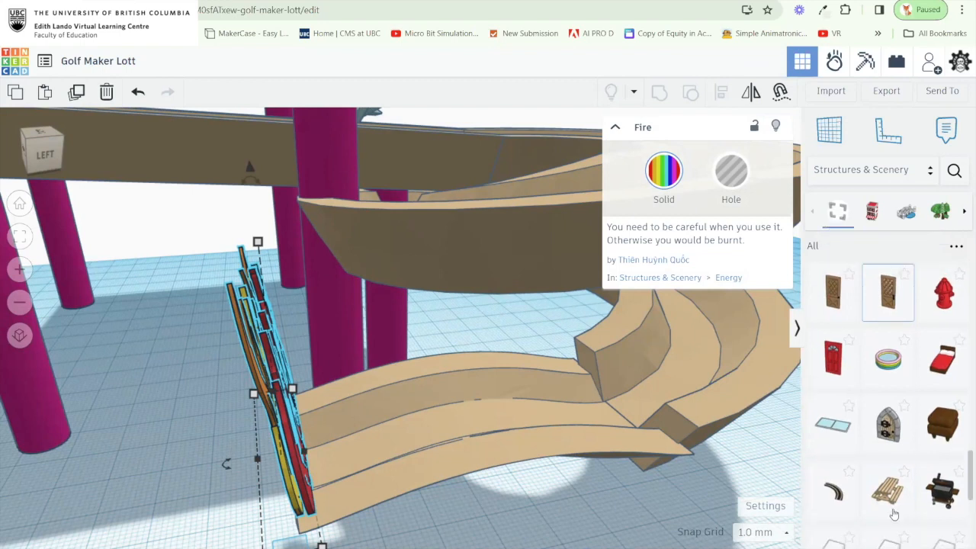
{"action": "scroll", "coordinate": [888, 429], "scroll_direction": "down", "scroll_amount": 5}
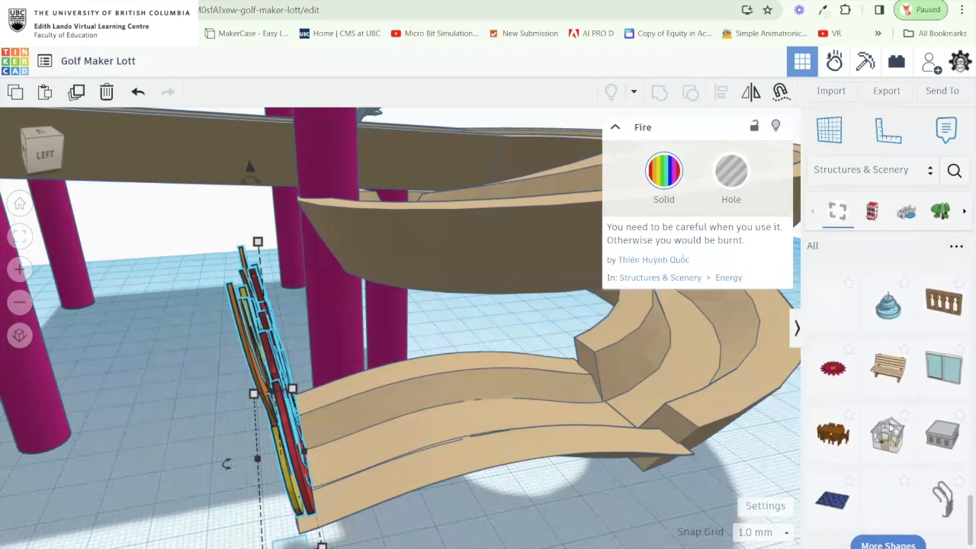
{"action": "scroll", "coordinate": [890, 429], "scroll_direction": "down", "scroll_amount": 1}
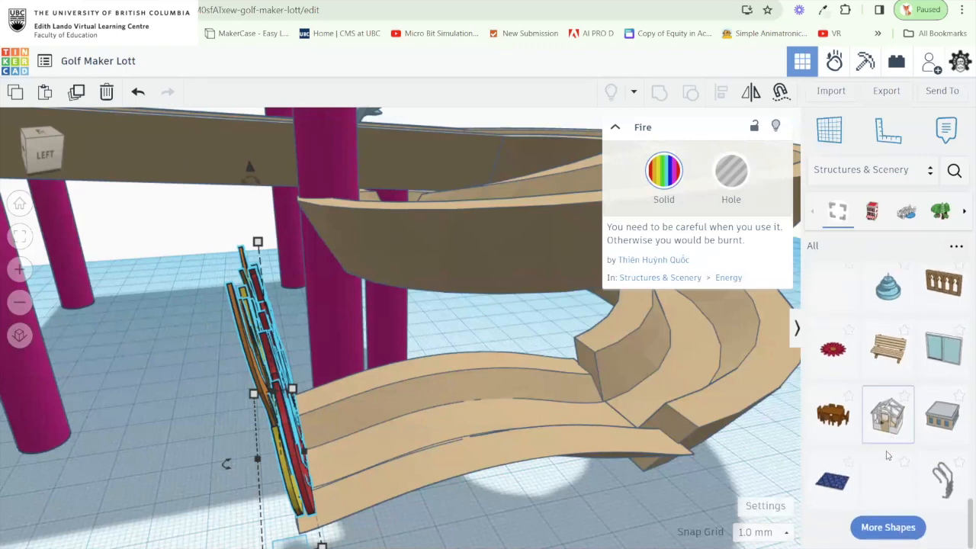
{"action": "scroll", "coordinate": [888, 462], "scroll_direction": "down", "scroll_amount": 2}
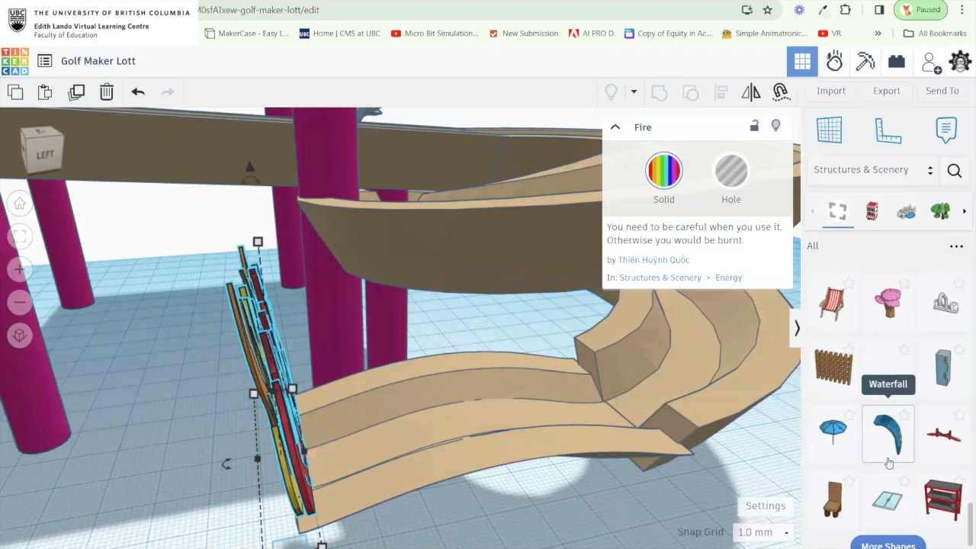
{"action": "scroll", "coordinate": [902, 449], "scroll_direction": "down", "scroll_amount": 3}
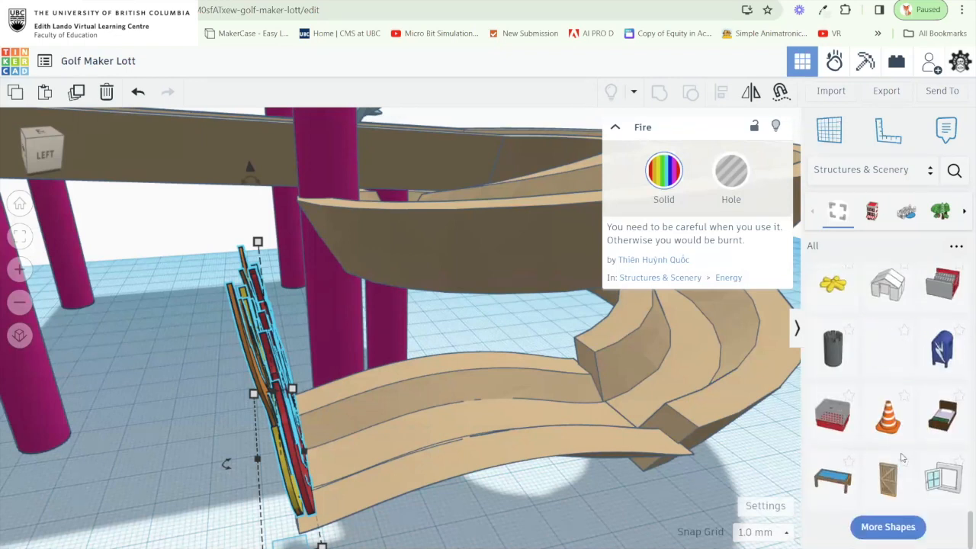
{"action": "left_click", "coordinate": [890, 526]}
{"action": "scroll", "coordinate": [899, 457], "scroll_direction": "down", "scroll_amount": 2}
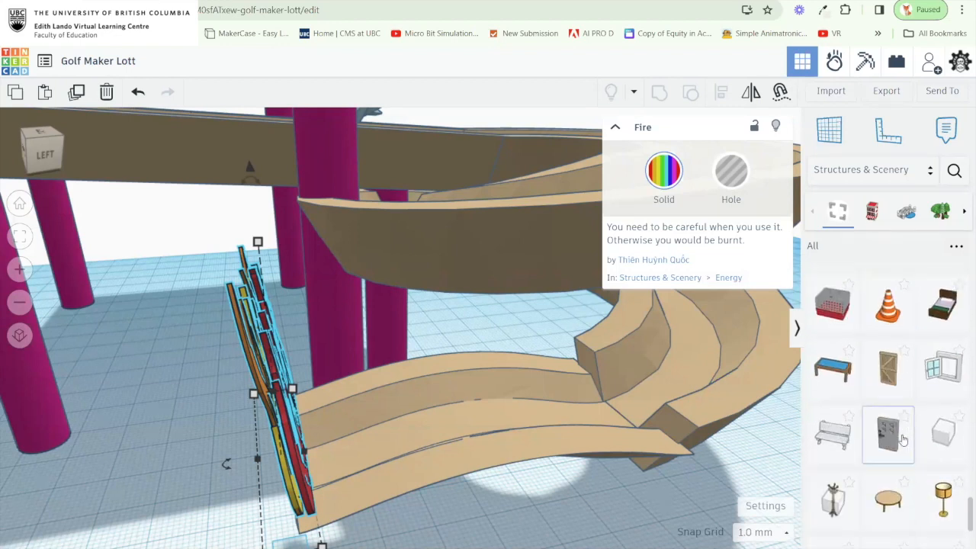
{"action": "scroll", "coordinate": [884, 430], "scroll_direction": "up", "scroll_amount": 1}
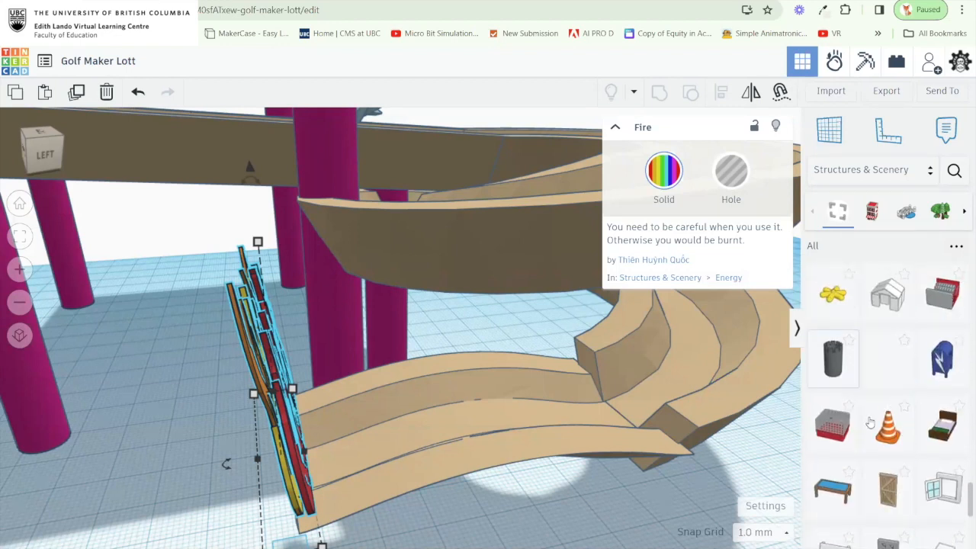
{"action": "scroll", "coordinate": [873, 435], "scroll_direction": "down", "scroll_amount": 1}
{"action": "scroll", "coordinate": [881, 495], "scroll_direction": "down", "scroll_amount": 2}
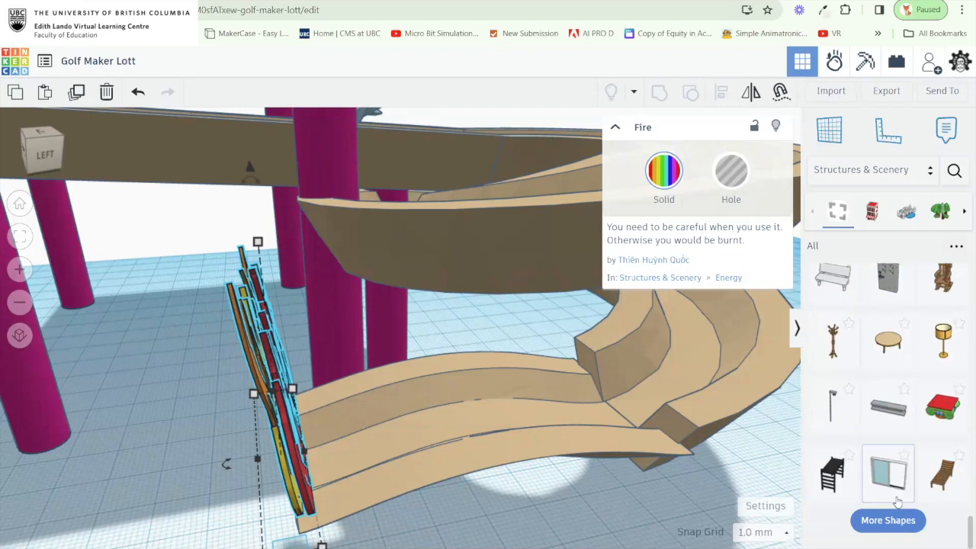
Place a Candy Cane on the lowest track section and scale it down to fit under the spiral.
{"action": "left_click", "coordinate": [888, 526]}
{"action": "scroll", "coordinate": [889, 458], "scroll_direction": "down", "scroll_amount": 3}
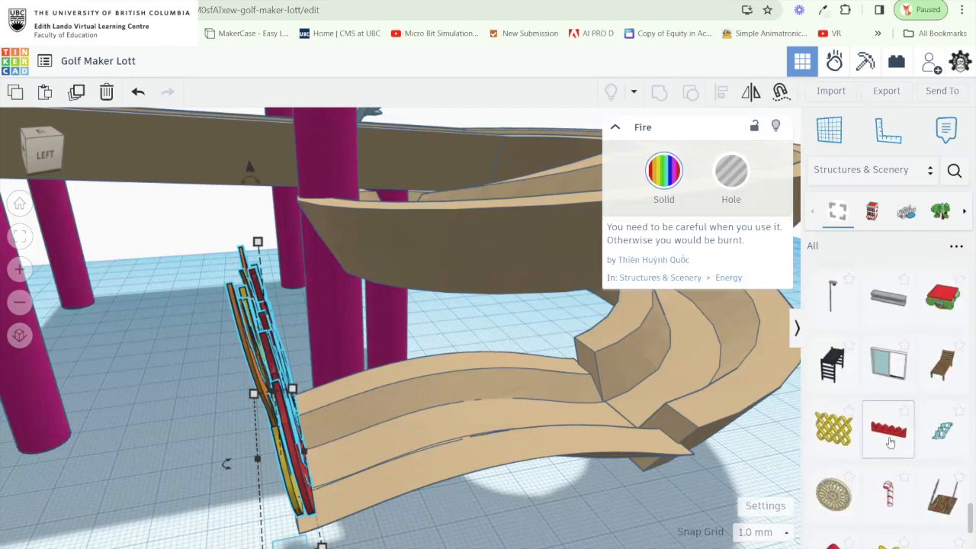
{"action": "left_click_drag", "start_coordinate": [811, 391], "coordinate": [475, 395]}
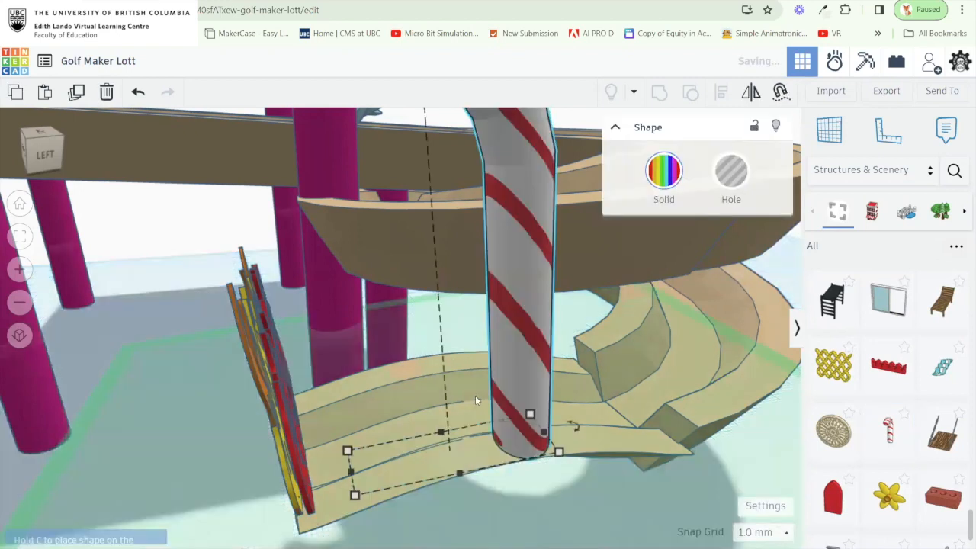
{"action": "key", "text": "f"}
{"action": "left_click_drag", "start_coordinate": [447, 197], "coordinate": [466, 355]}
{"action": "left_click_drag", "start_coordinate": [453, 308], "coordinate": [468, 294]}
{"action": "left_click_drag", "start_coordinate": [478, 372], "coordinate": [440, 347]}
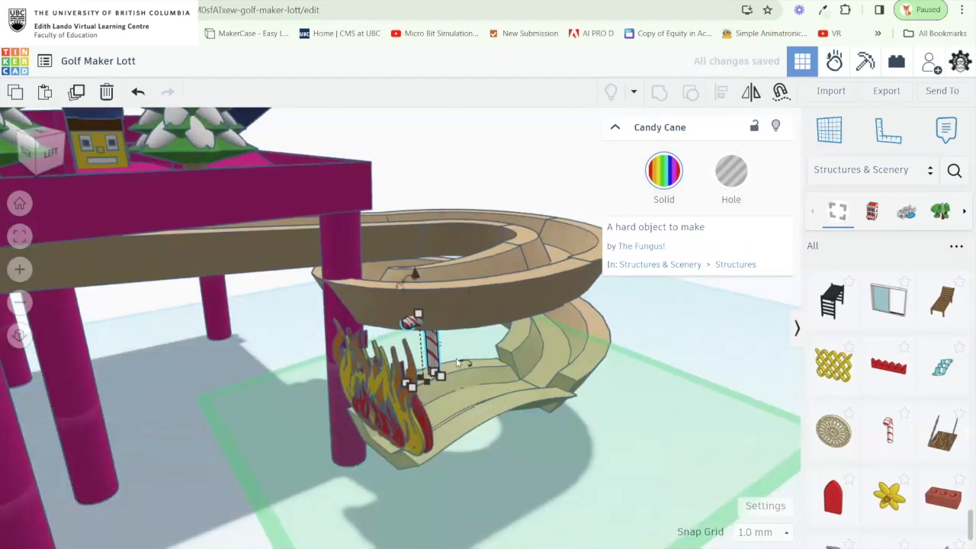
Undo the accidental move of the selection, then reposition only the candy cane near the fire at the track's end.
{"action": "left_click_drag", "start_coordinate": [432, 351], "coordinate": [464, 367]}
{"action": "key", "text": "ctrl+z"}
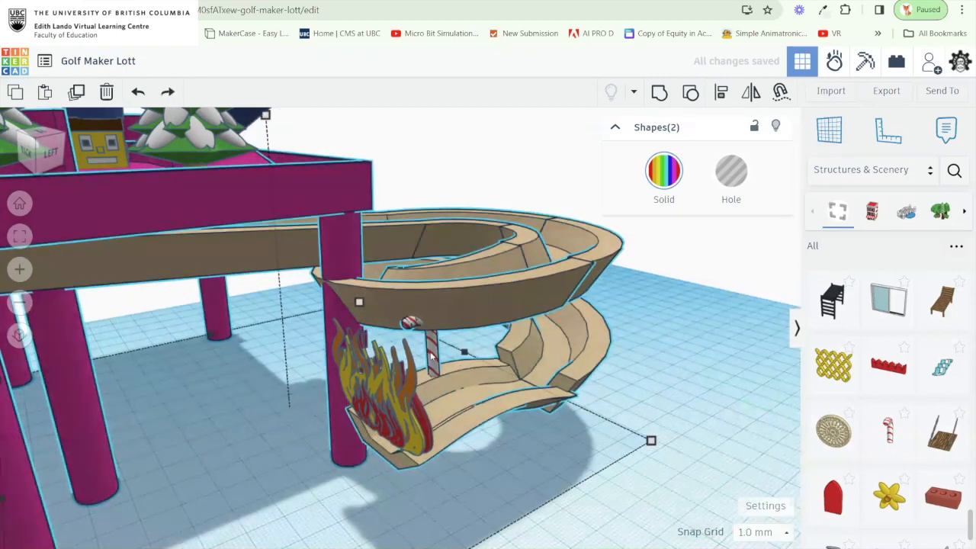
{"action": "key", "text": "Escape"}
{"action": "left_click", "coordinate": [434, 357]}
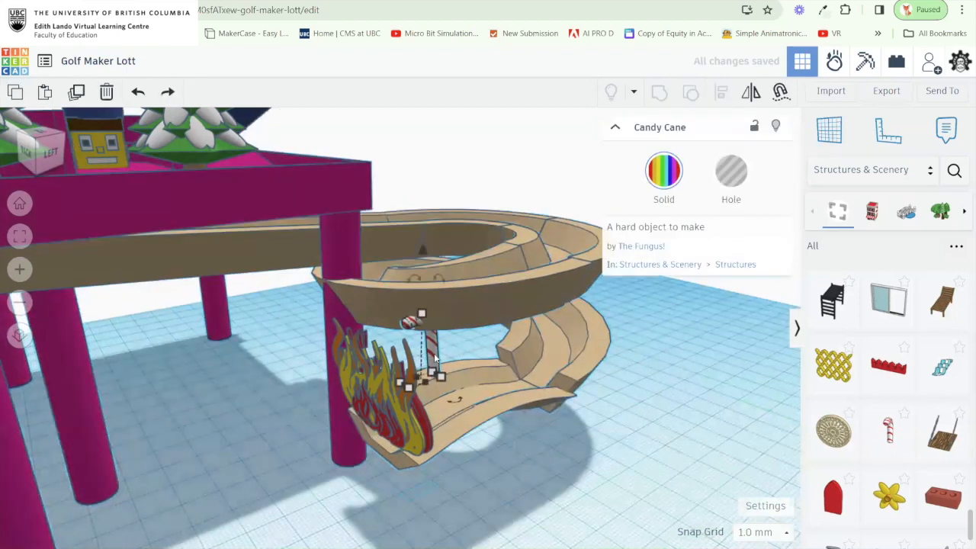
{"action": "left_click_drag", "start_coordinate": [431, 353], "coordinate": [423, 397]}
Select the snow-covered trees, crowned head, crystals and candy canes together with the table and marble track, and group everything into one shape.
{"action": "left_click", "coordinate": [482, 230]}
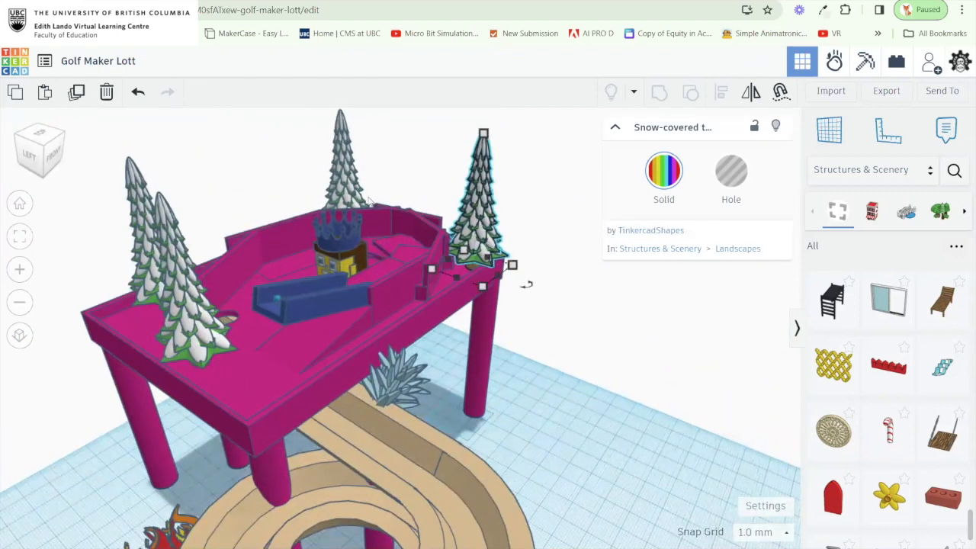
{"action": "left_click", "coordinate": [432, 269]}
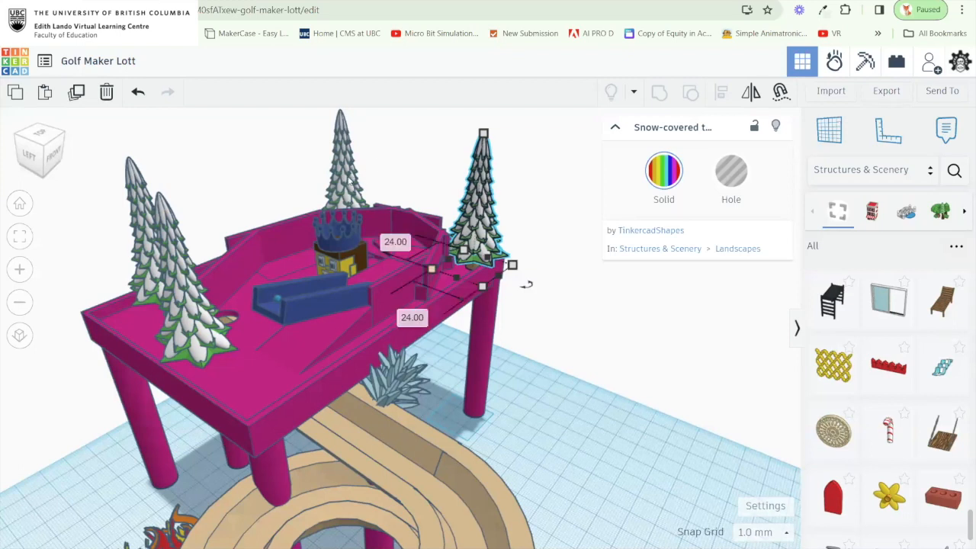
{"action": "left_click", "coordinate": [186, 242], "text": "shift"}
{"action": "left_click", "coordinate": [149, 241], "text": "shift"}
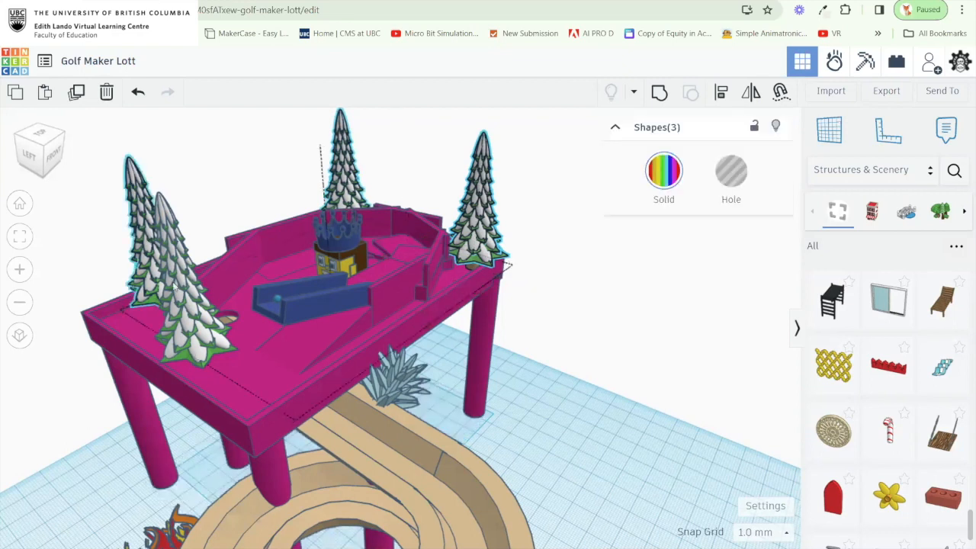
{"action": "left_click", "coordinate": [176, 288], "text": "shift"}
{"action": "left_click", "coordinate": [340, 245], "text": "shift"}
{"action": "left_click", "coordinate": [354, 261], "text": "shift"}
{"action": "left_click_drag", "start_coordinate": [372, 264], "coordinate": [397, 191]}
{"action": "left_click", "coordinate": [417, 302], "text": "shift"}
{"action": "left_click_drag", "start_coordinate": [302, 327], "coordinate": [427, 218]}
{"action": "left_click", "coordinate": [387, 389], "text": "shift"}
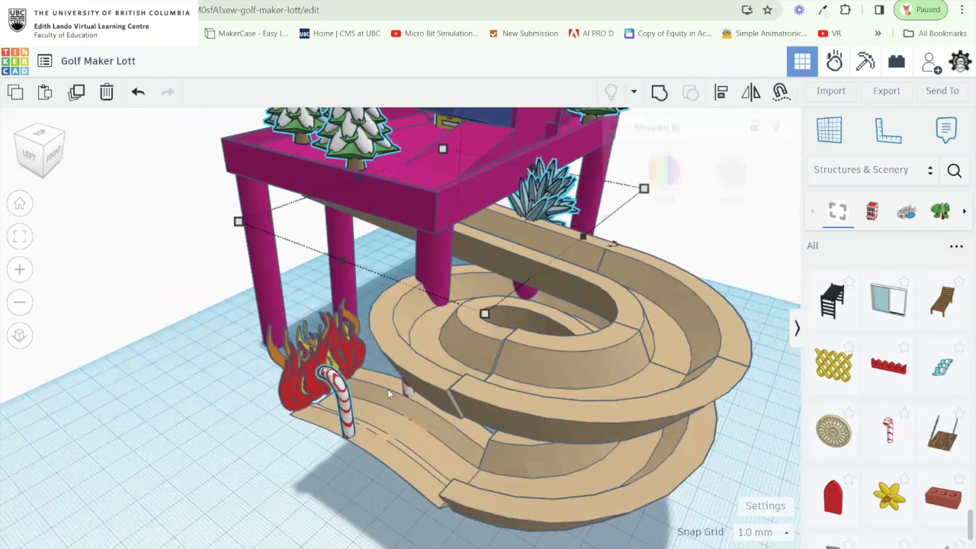
{"action": "left_click", "coordinate": [337, 353], "text": "shift"}
{"action": "key", "text": "ctrl+g"}
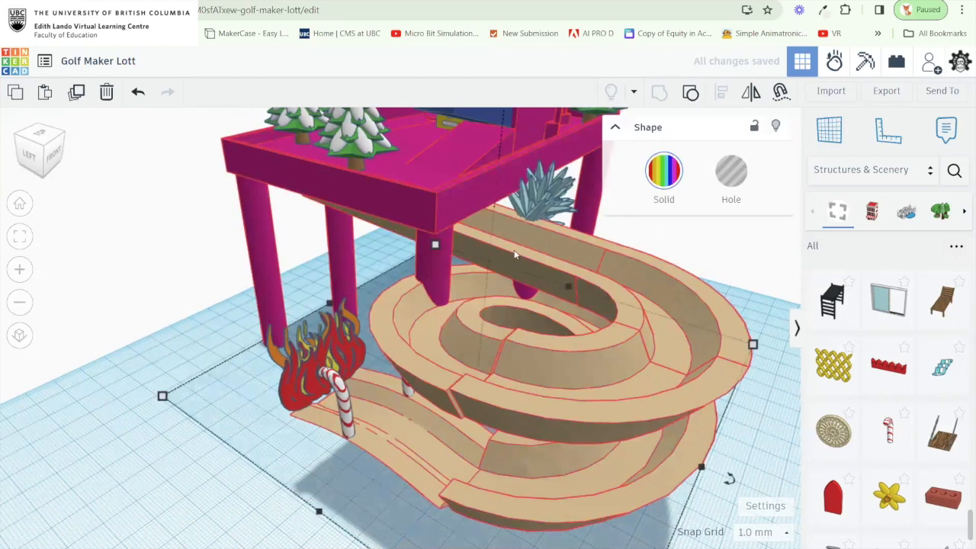
Undo the last change to the grouped mini golf table.
{"action": "left_click_drag", "start_coordinate": [514, 253], "coordinate": [482, 366]}
{"action": "left_click", "coordinate": [644, 320]}
{"action": "left_click_drag", "start_coordinate": [591, 338], "coordinate": [604, 281]}
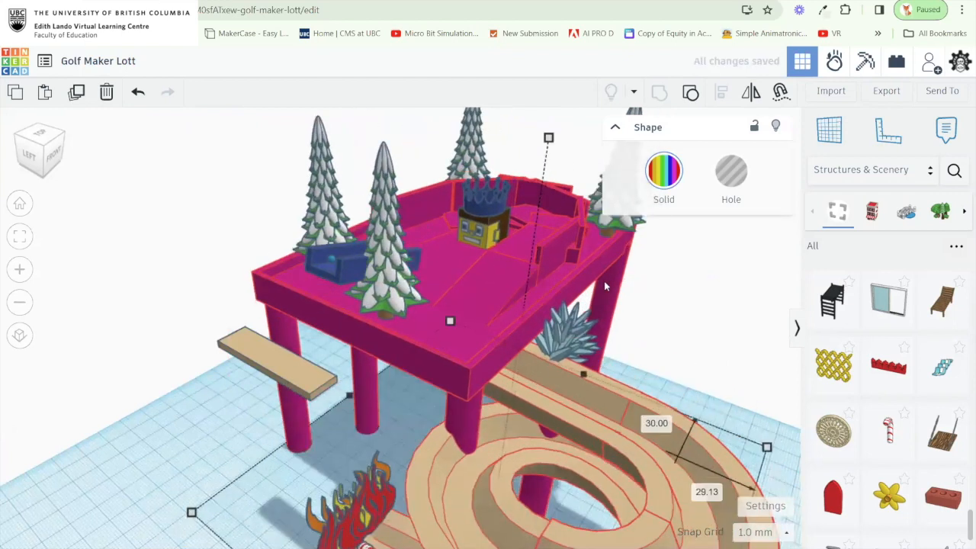
{"action": "key", "text": "ctrl+z"}
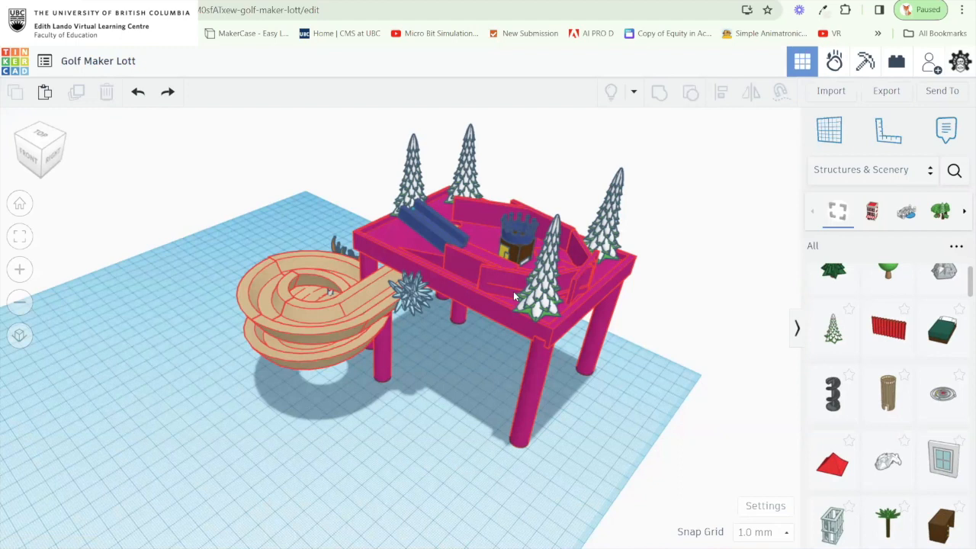
Examine the grouped mini golf table, looking closely at the crystals beside the track and the scenery at its lower end.
{"action": "left_click", "coordinate": [329, 291]}
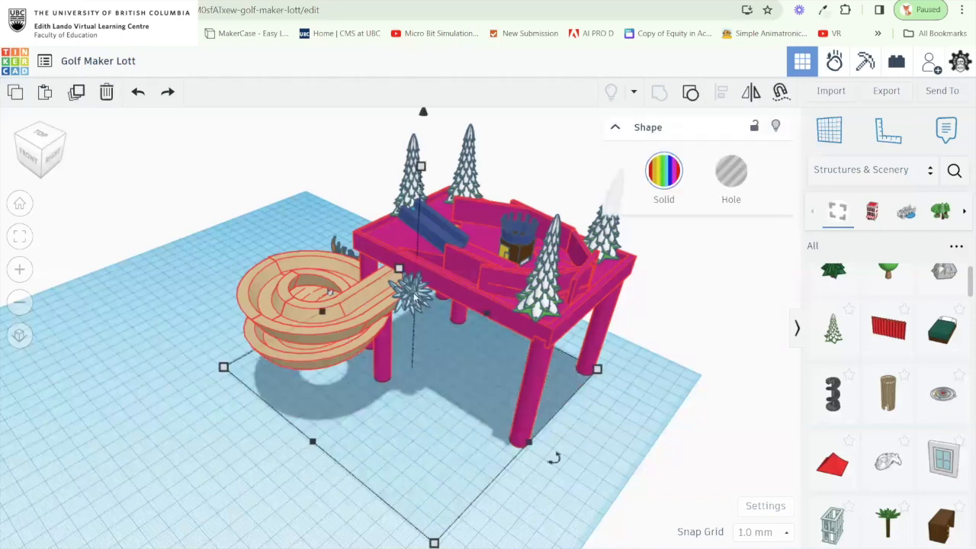
{"action": "scroll", "coordinate": [414, 297], "scroll_direction": "down", "scroll_amount": 3}
{"action": "scroll", "coordinate": [376, 367], "scroll_direction": "up", "scroll_amount": 5}
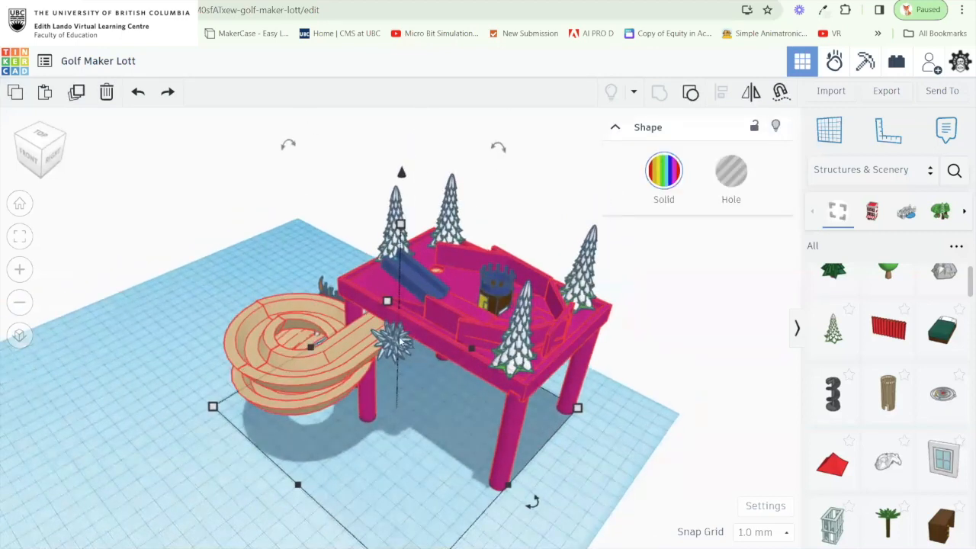
{"action": "scroll", "coordinate": [375, 367], "scroll_direction": "up", "scroll_amount": 8}
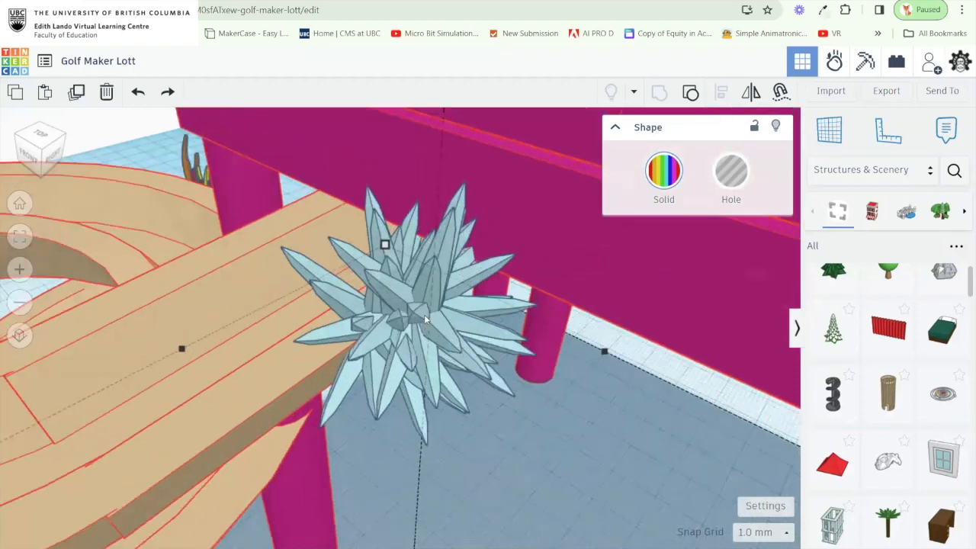
{"action": "scroll", "coordinate": [425, 318], "scroll_direction": "up", "scroll_amount": 2}
{"action": "scroll", "coordinate": [425, 317], "scroll_direction": "down", "scroll_amount": 6}
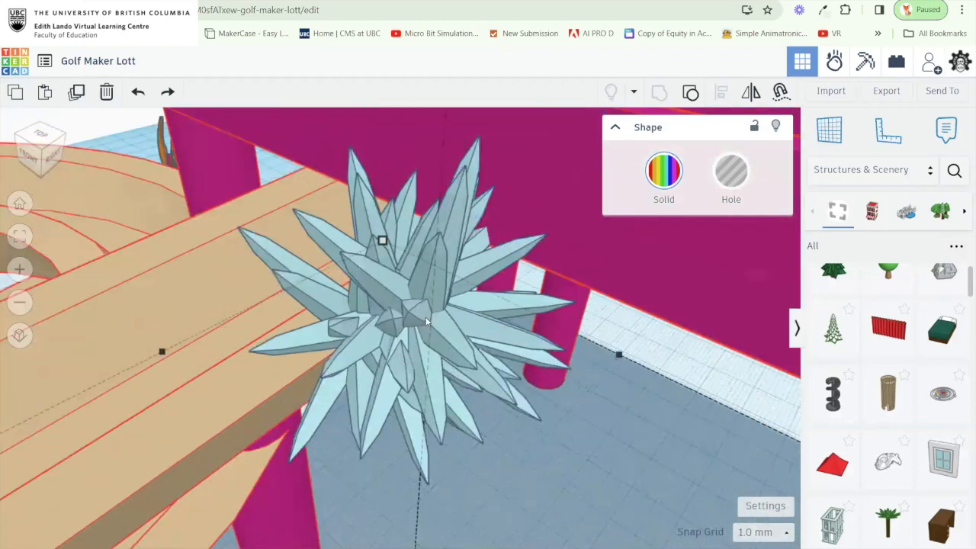
{"action": "scroll", "coordinate": [425, 317], "scroll_direction": "down", "scroll_amount": 5}
{"action": "left_click", "coordinate": [435, 418]}
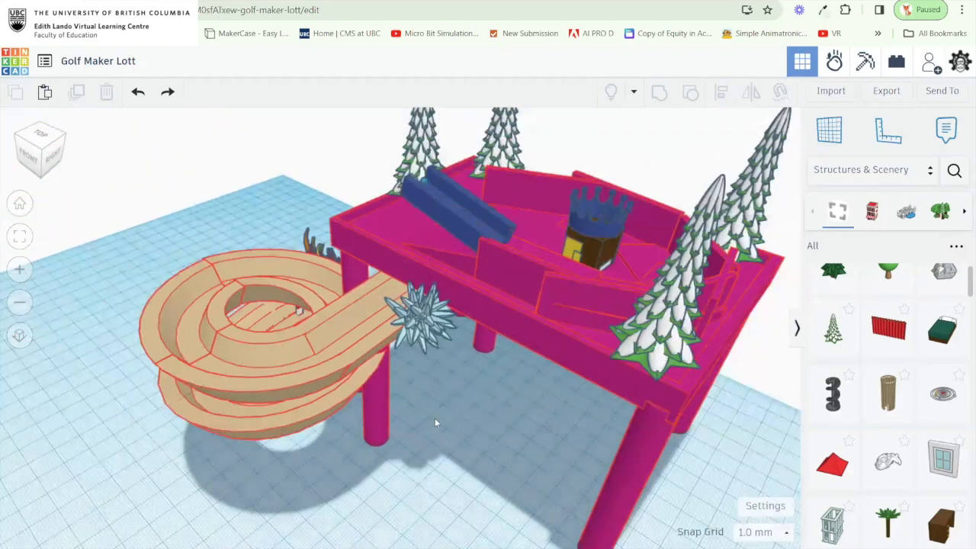
{"action": "left_click_drag", "start_coordinate": [535, 420], "coordinate": [655, 261]}
{"action": "scroll", "coordinate": [568, 302], "scroll_direction": "down", "scroll_amount": 5}
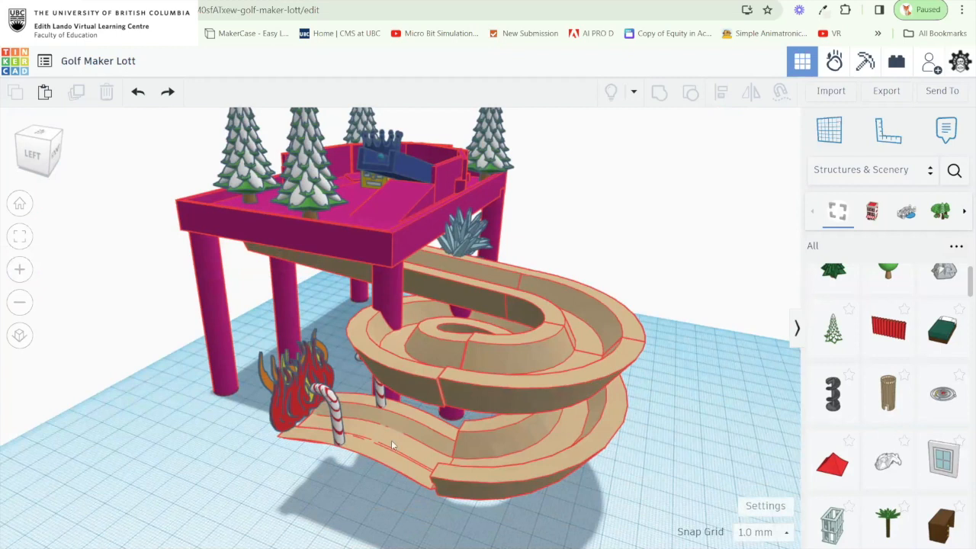
{"action": "left_click", "coordinate": [471, 380]}
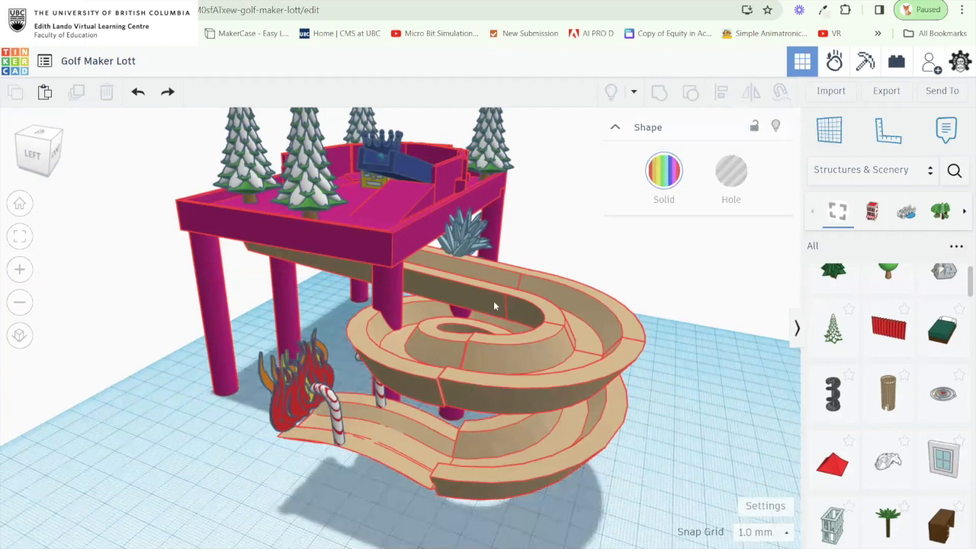
Reload the Golf Maker Lott design and look over the whole table and spiral track.
{"action": "left_click", "coordinate": [352, 14]}
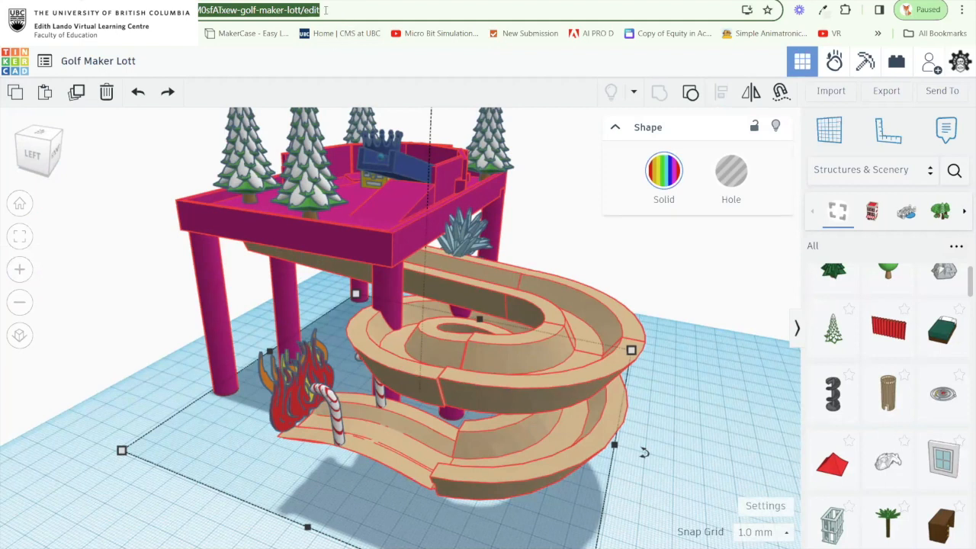
{"action": "left_click", "coordinate": [325, 10]}
{"action": "key", "text": "Return"}
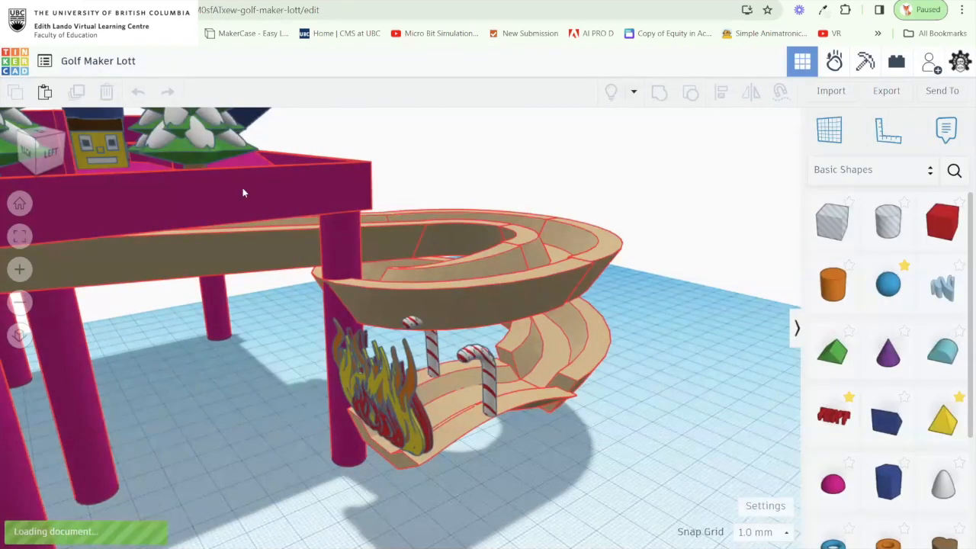
{"action": "left_click_drag", "start_coordinate": [226, 354], "coordinate": [494, 278]}
{"action": "scroll", "coordinate": [494, 278], "scroll_direction": "down", "scroll_amount": 3}
{"action": "scroll", "coordinate": [493, 279], "scroll_direction": "down", "scroll_amount": 2}
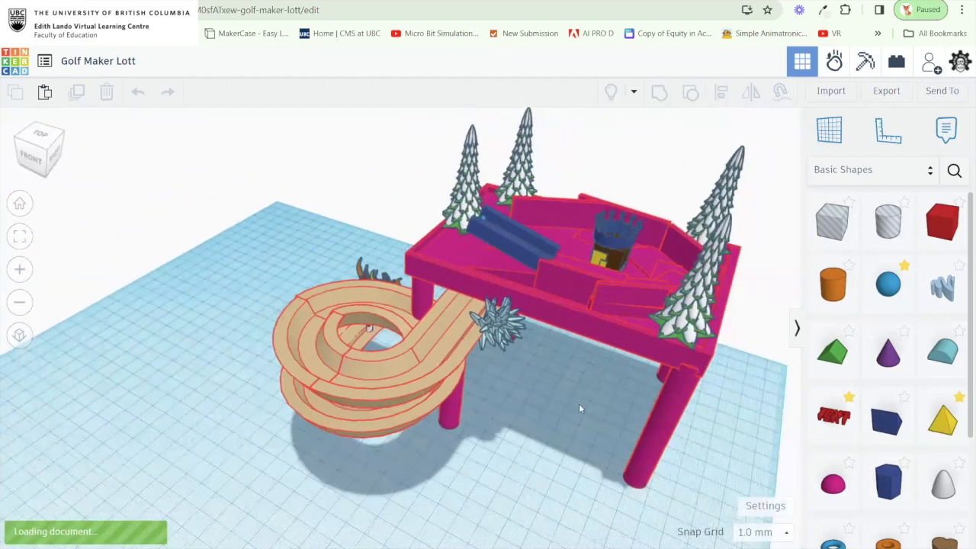
{"action": "left_click_drag", "start_coordinate": [582, 355], "coordinate": [523, 362]}
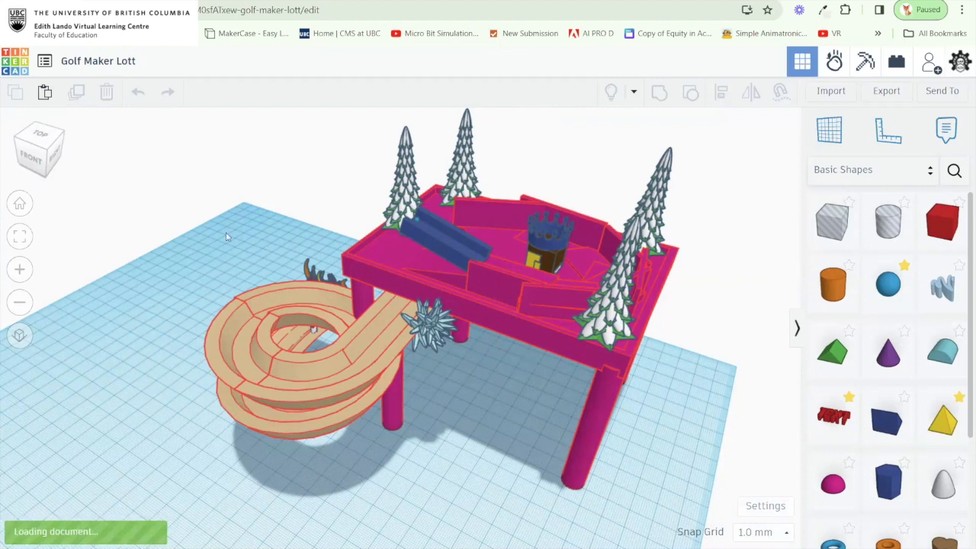
Return to the designs dashboard, list the circuit designs and open Fantabulous Lappi for editing.
{"action": "left_click", "coordinate": [18, 69]}
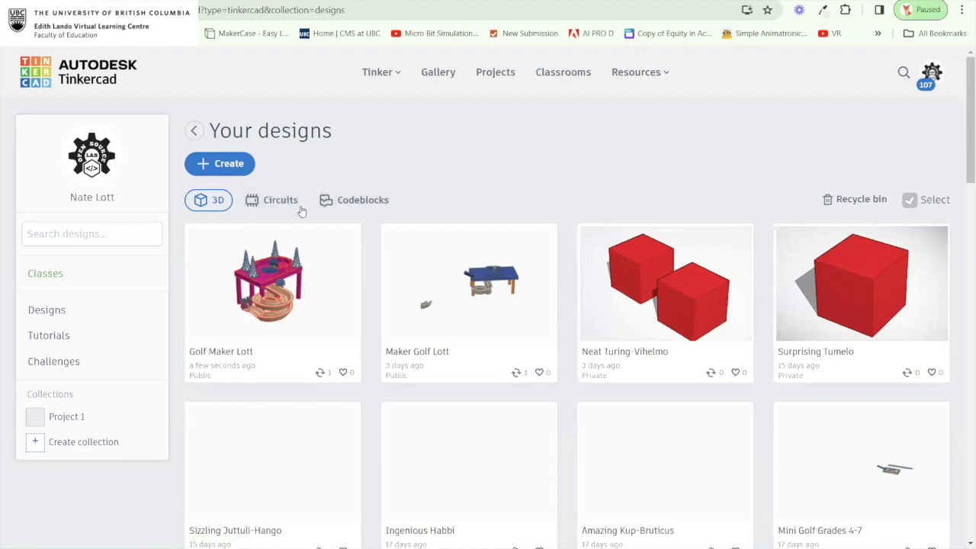
{"action": "left_click", "coordinate": [273, 209]}
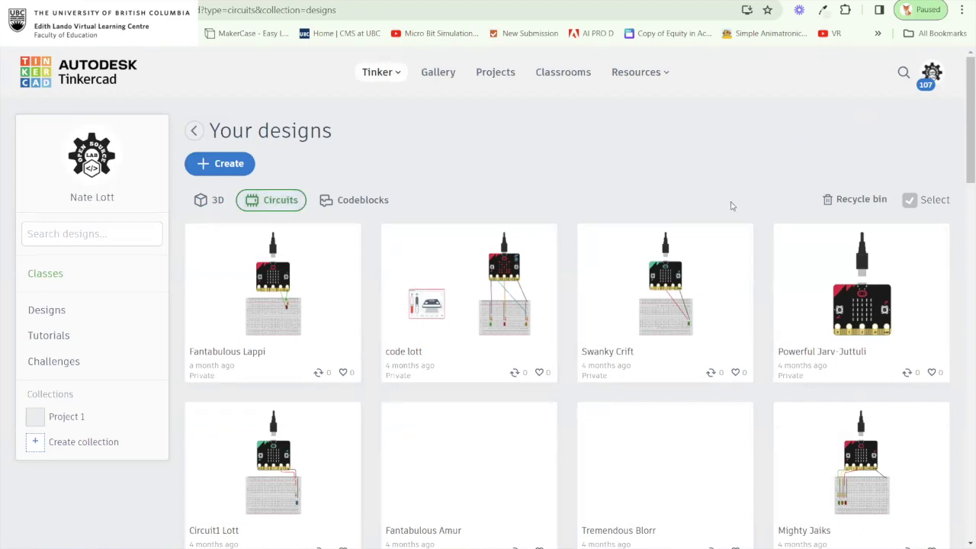
{"action": "mouse_move", "coordinate": [299, 316]}
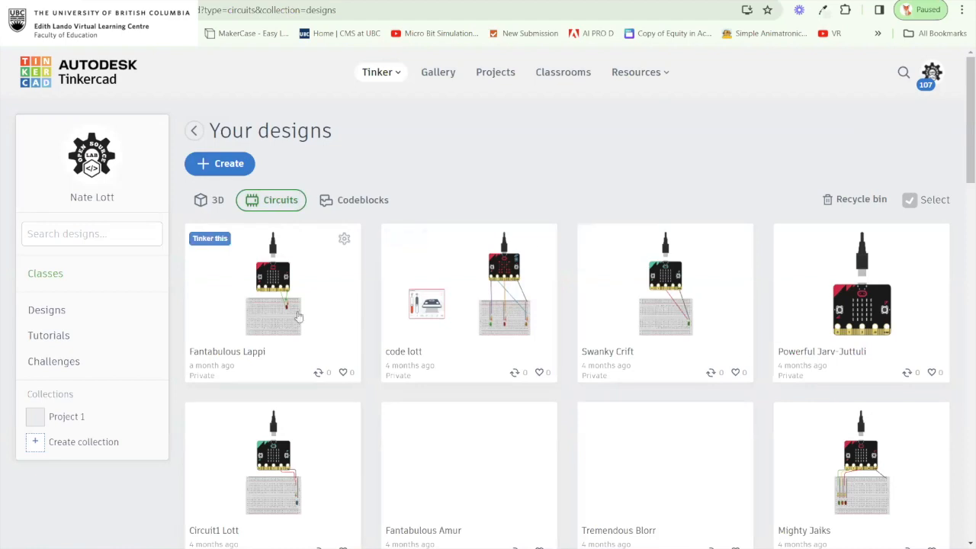
{"action": "left_click", "coordinate": [273, 278]}
{"action": "left_click", "coordinate": [761, 231]}
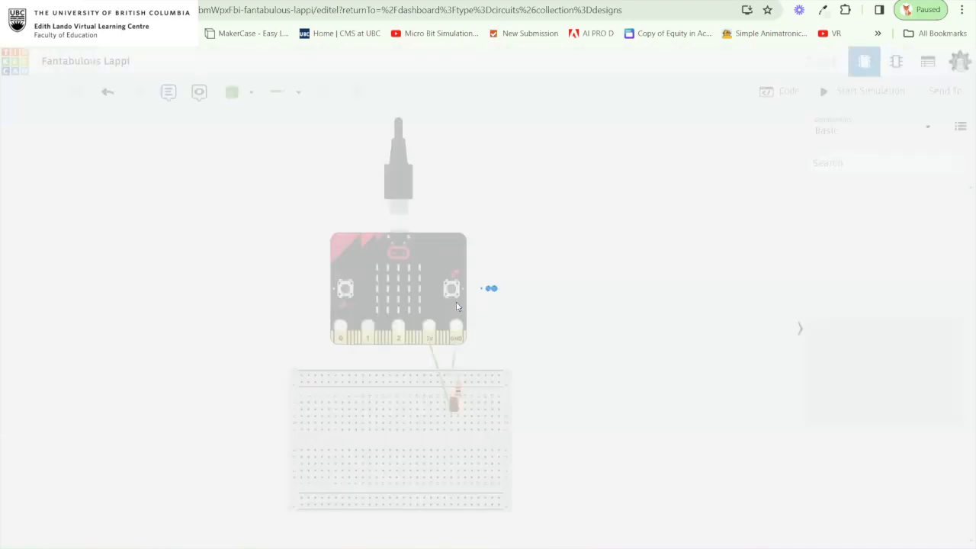
Look through the basic circuit components, select the LED on the breadboard, and display the micro:bit's block code.
{"action": "scroll", "coordinate": [883, 237], "scroll_direction": "down", "scroll_amount": 3}
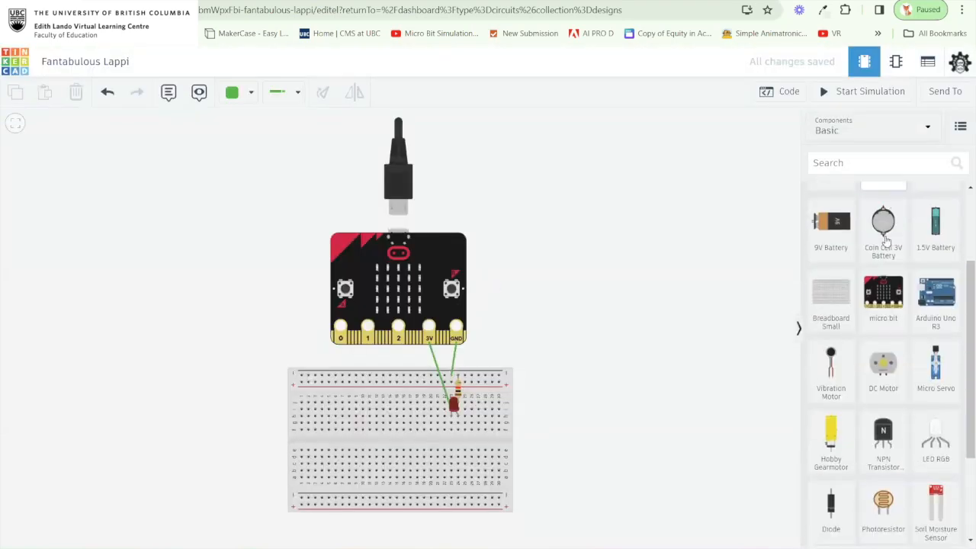
{"action": "scroll", "coordinate": [877, 299], "scroll_direction": "up", "scroll_amount": 3}
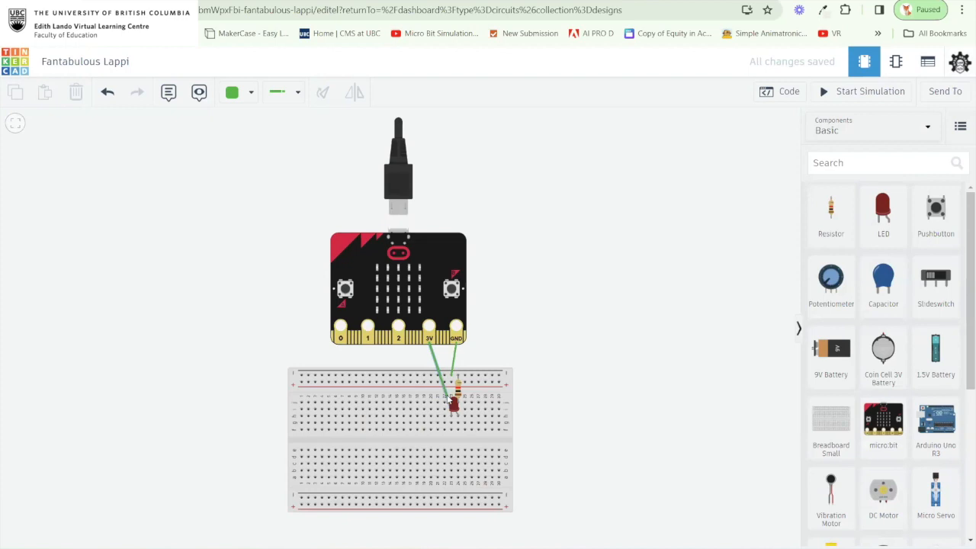
{"action": "mouse_move", "coordinate": [450, 402]}
{"action": "left_mouse_down"}
{"action": "mouse_move", "coordinate": [415, 405]}
{"action": "mouse_move", "coordinate": [454, 408]}
{"action": "left_mouse_up"}
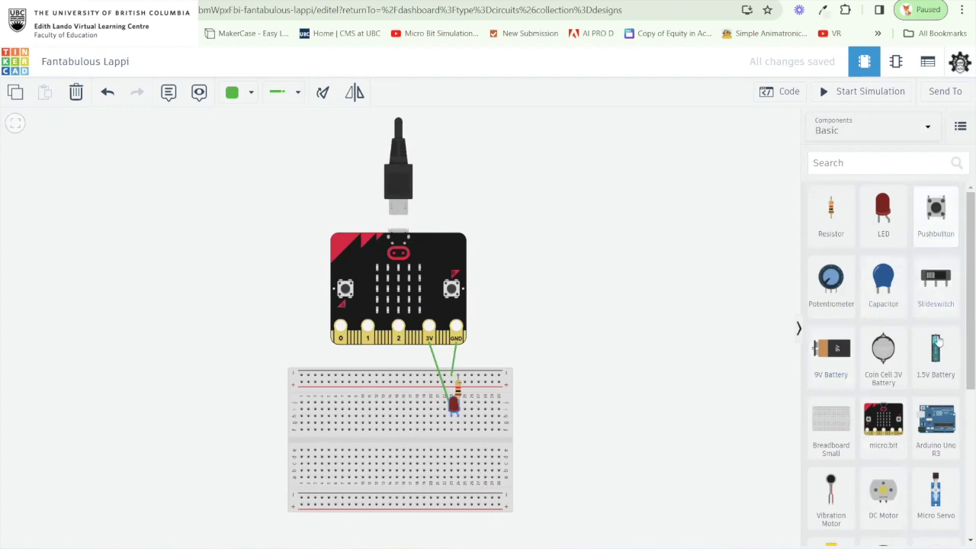
{"action": "scroll", "coordinate": [877, 434], "scroll_direction": "down", "scroll_amount": 4}
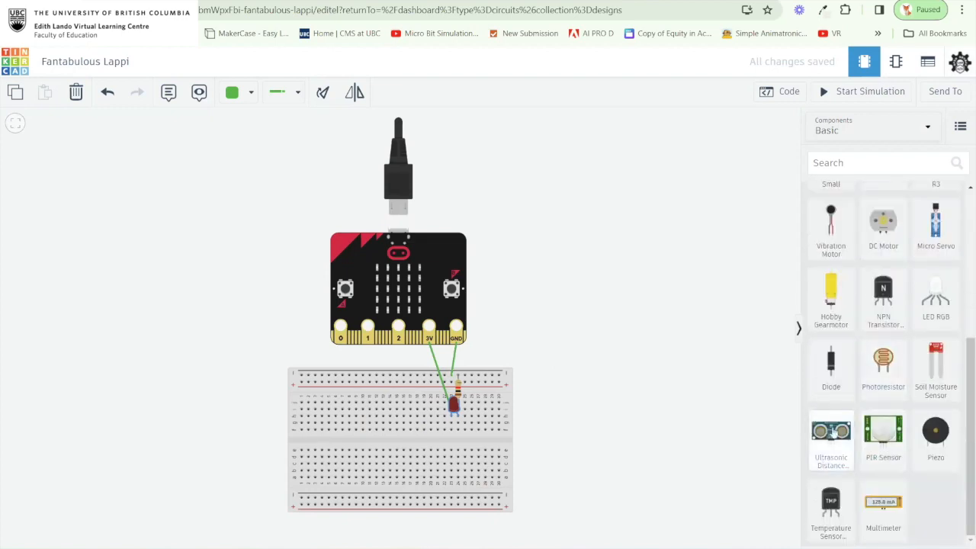
{"action": "left_click_drag", "start_coordinate": [887, 440], "coordinate": [378, 417]}
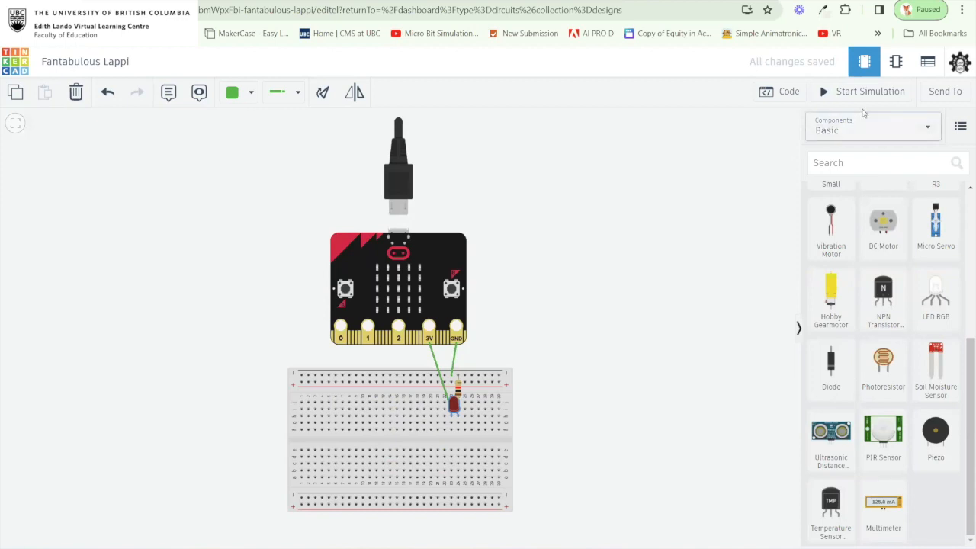
{"action": "left_click", "coordinate": [785, 96]}
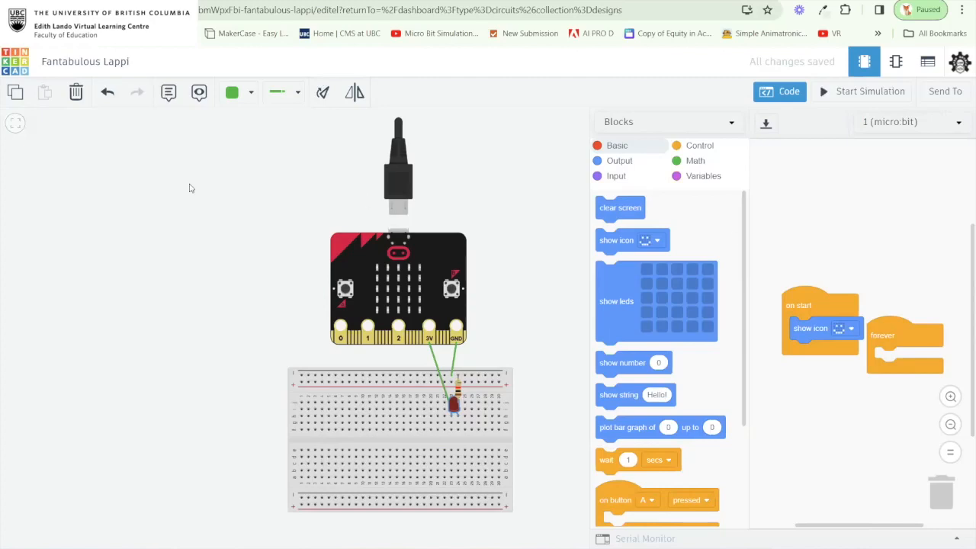
Go back to the designs dashboard, list the Codeblocks designs and open LightHouse for editing.
{"action": "left_click", "coordinate": [22, 68]}
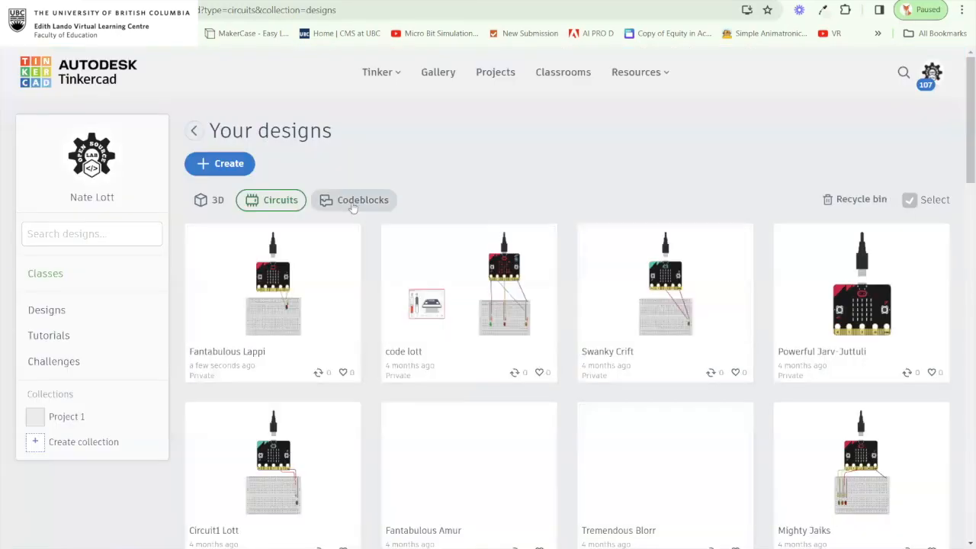
{"action": "left_click", "coordinate": [363, 201]}
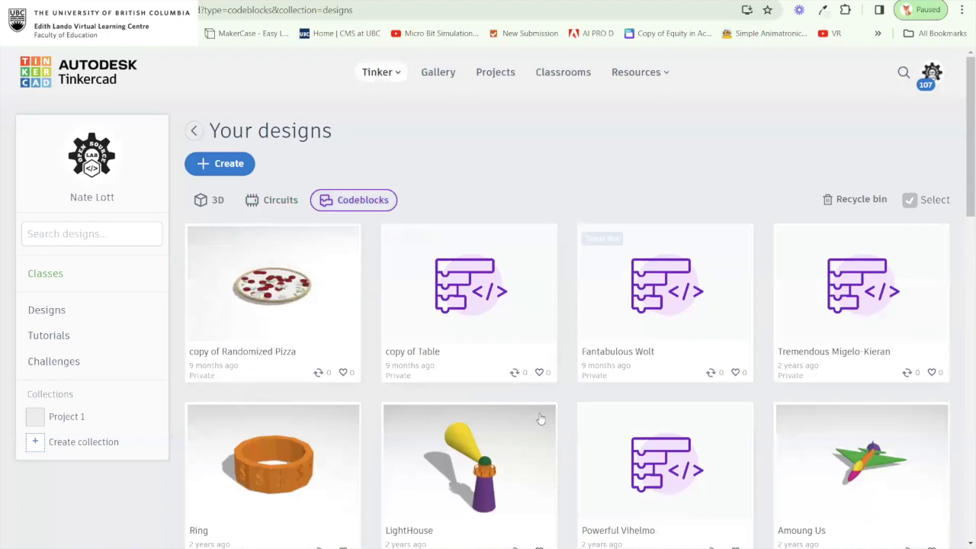
{"action": "mouse_move", "coordinate": [518, 442]}
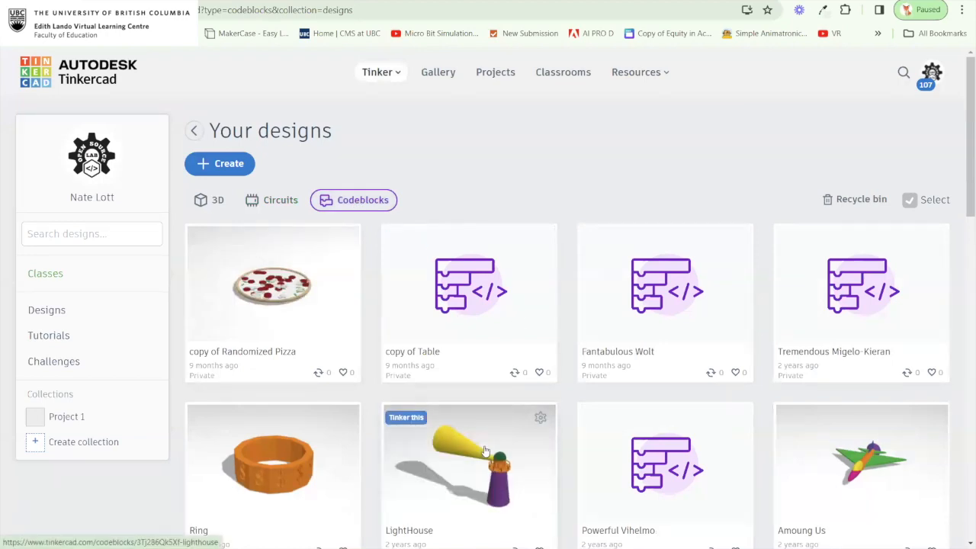
{"action": "left_click", "coordinate": [408, 419]}
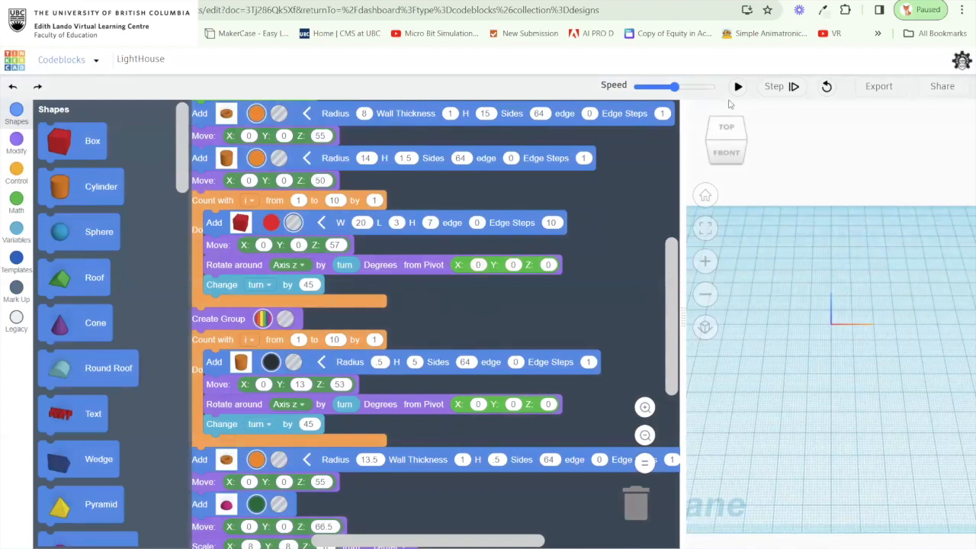
Run the LightHouse code from its tower object and enlarge the 3D view beside the blocks.
{"action": "scroll", "coordinate": [670, 290], "scroll_direction": "up", "scroll_amount": 5}
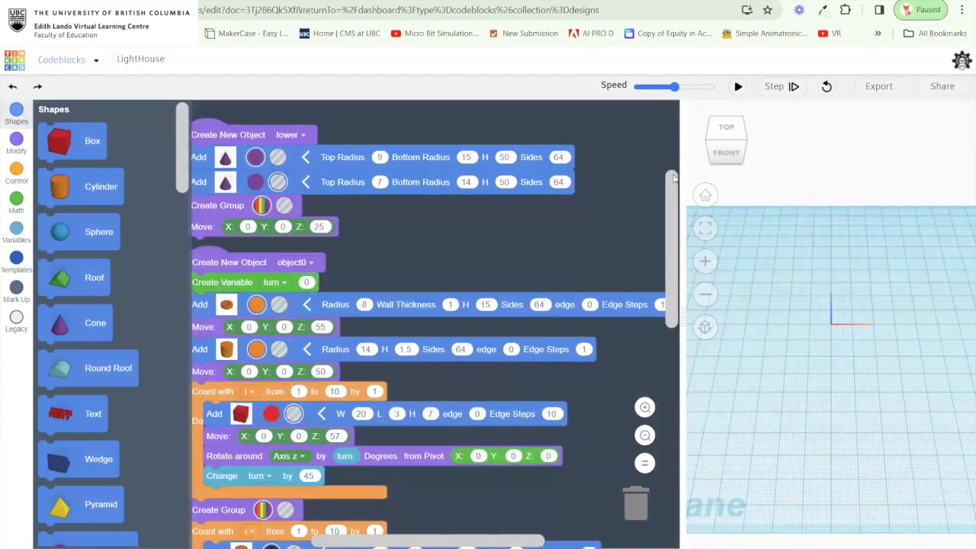
{"action": "left_click", "coordinate": [738, 88]}
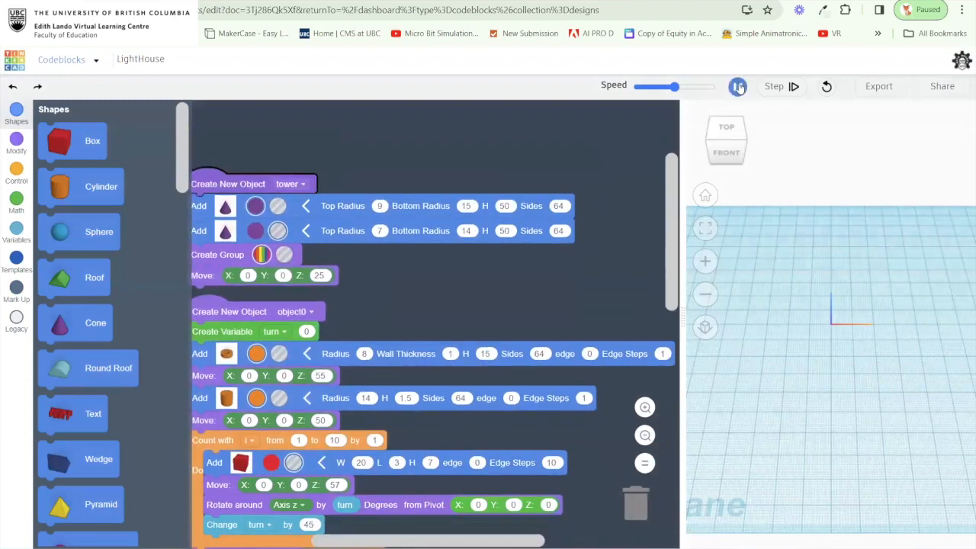
{"action": "left_click_drag", "start_coordinate": [680, 268], "coordinate": [494, 268]}
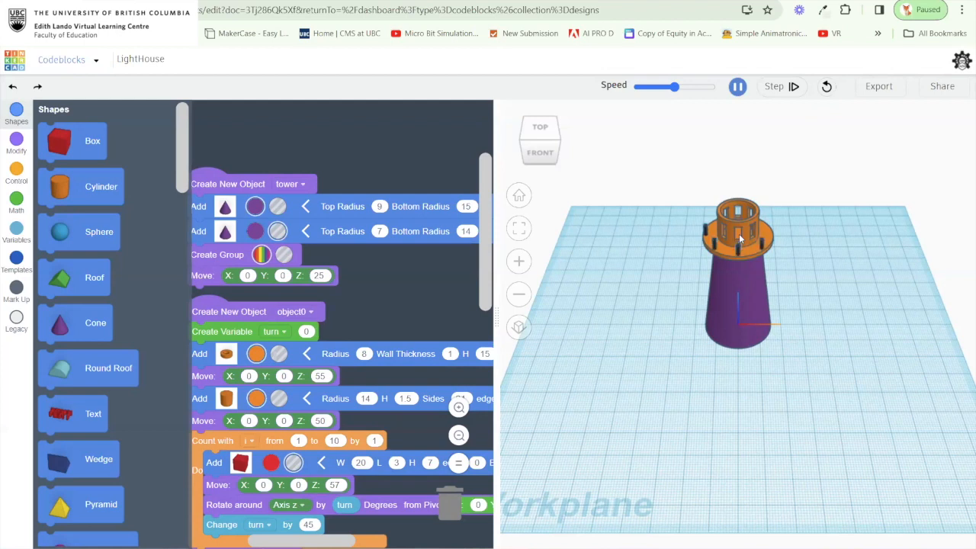
Replay the LightHouse code at maximum speed with the light object's repeat block in view, and return to the Codeblocks designs list.
{"action": "left_click_drag", "start_coordinate": [491, 249], "coordinate": [483, 369]}
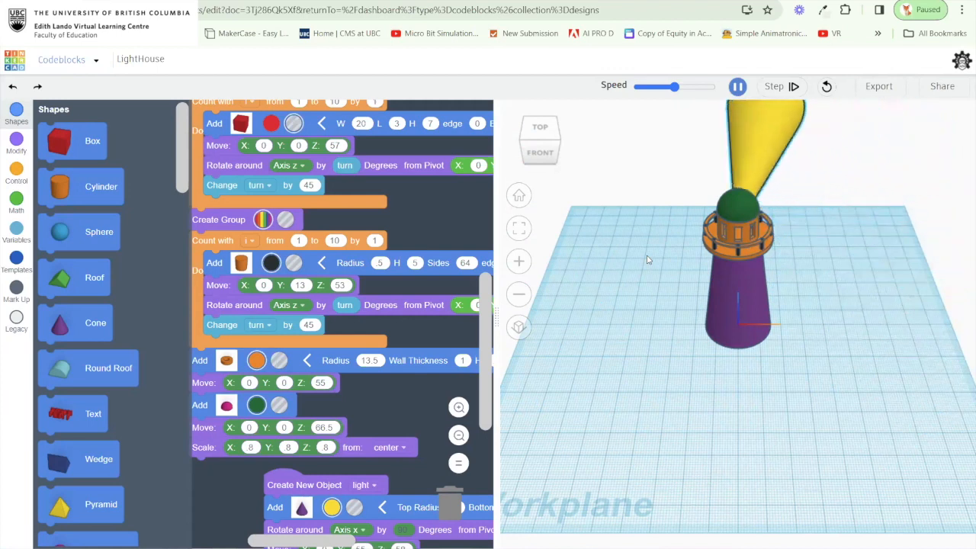
{"action": "left_click_drag", "start_coordinate": [674, 87], "coordinate": [711, 86]}
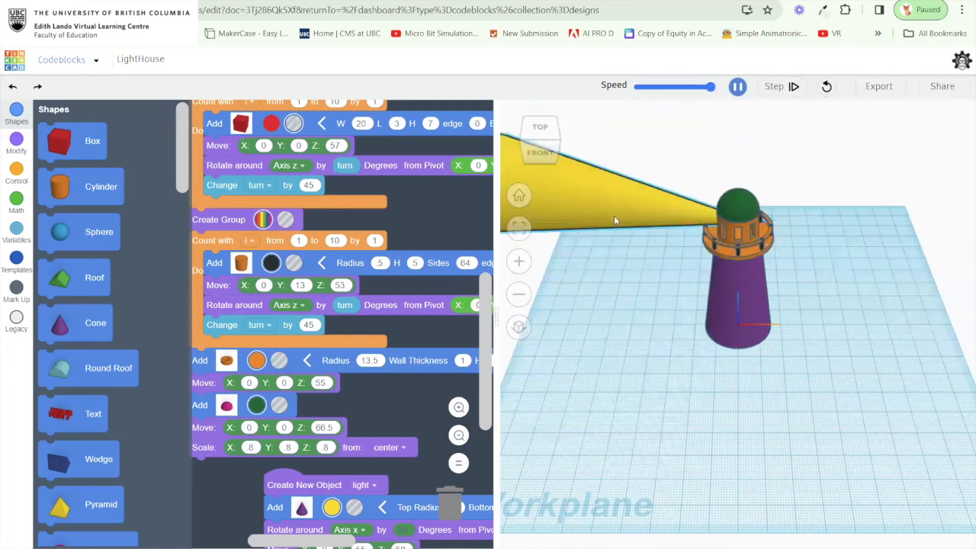
{"action": "scroll", "coordinate": [410, 394], "scroll_direction": "down", "scroll_amount": 5}
{"action": "scroll", "coordinate": [410, 393], "scroll_direction": "up", "scroll_amount": 1}
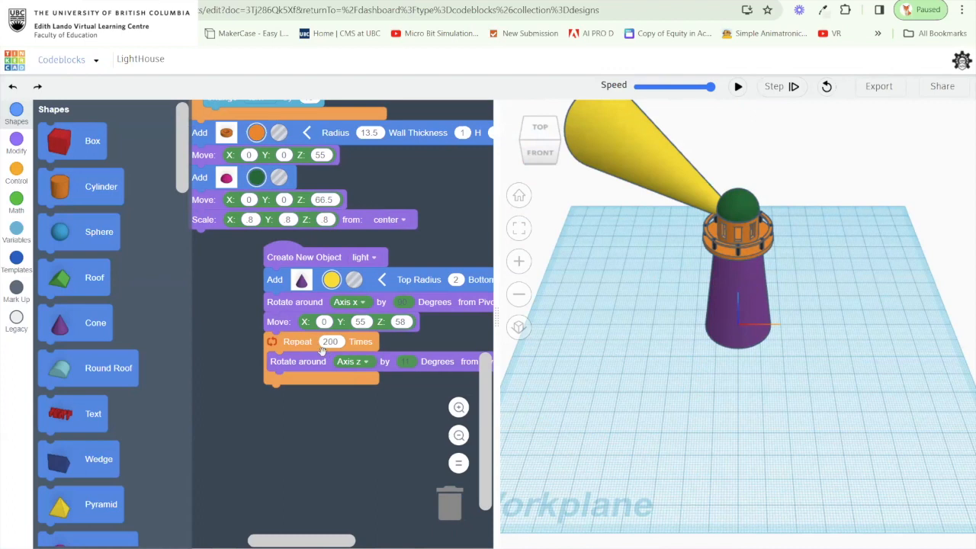
{"action": "left_click", "coordinate": [738, 89]}
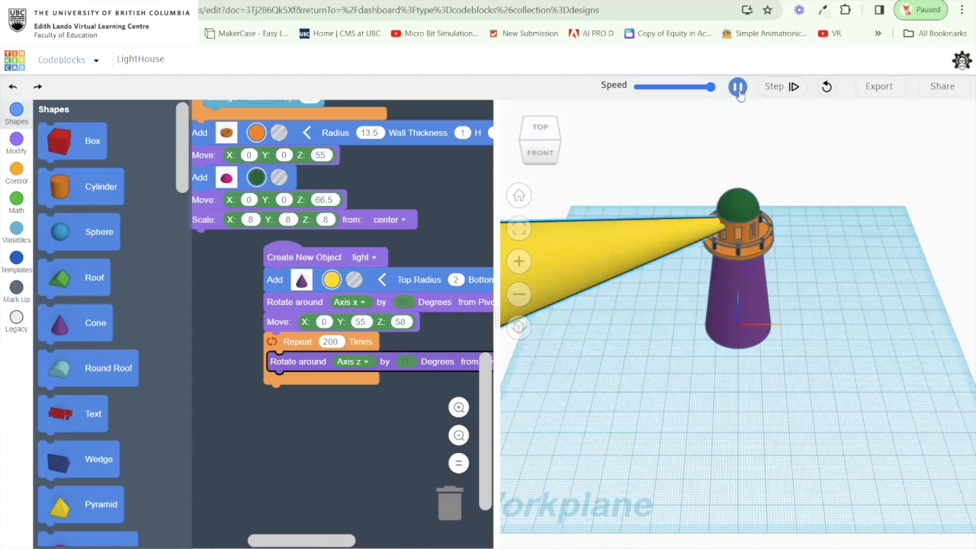
{"action": "left_click", "coordinate": [738, 87]}
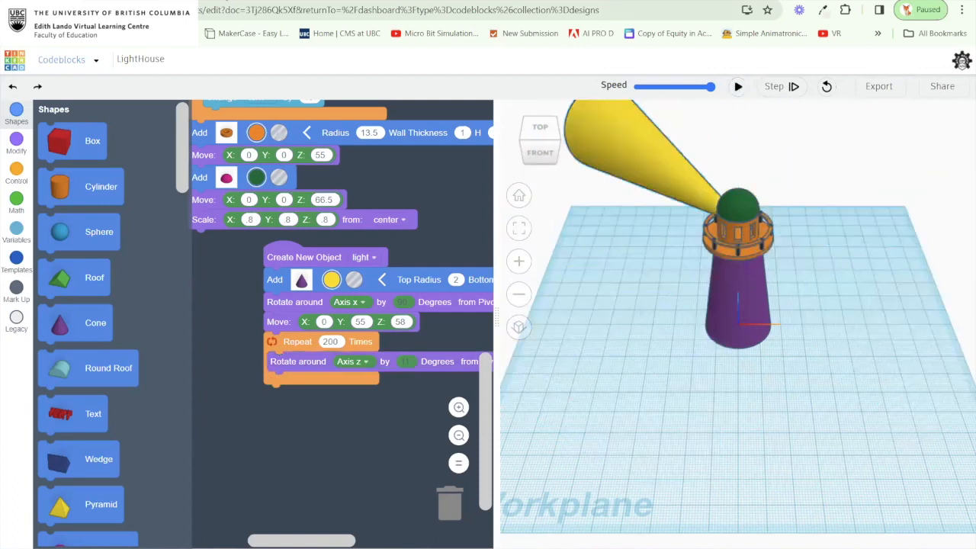
{"action": "left_click", "coordinate": [21, 67]}
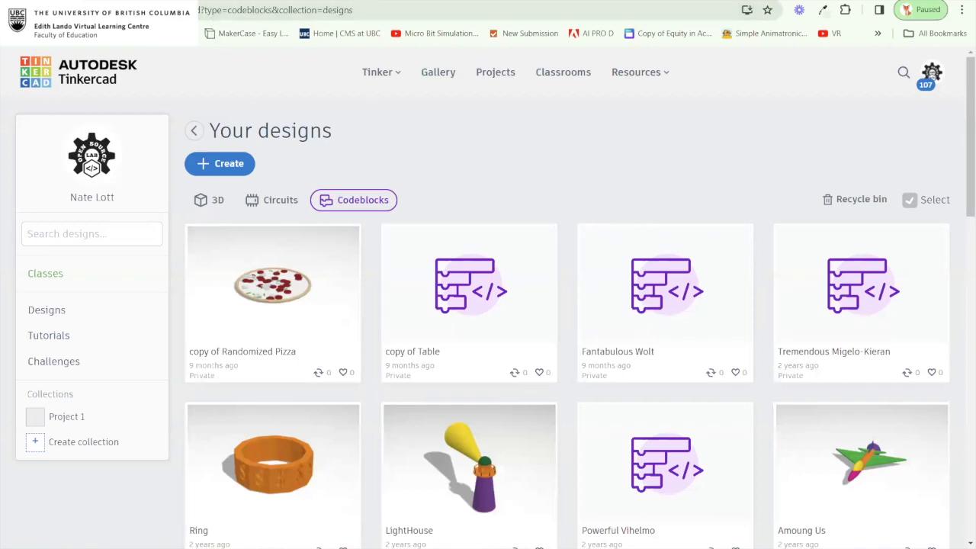
Search Google for "microbit makecode" in a new browser tab and open the Microsoft MakeCode for micro:bit site.
{"action": "key", "text": "ctrl+t"}
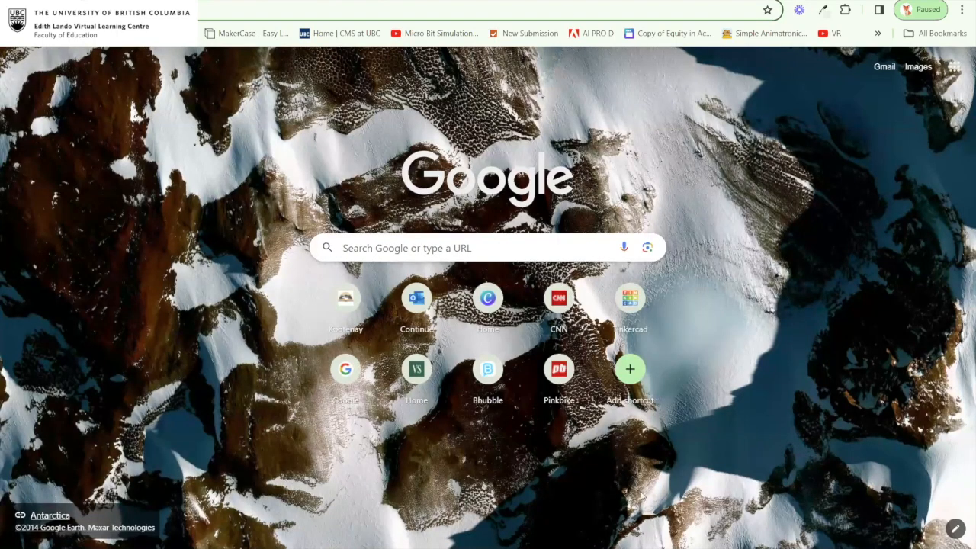
{"action": "left_click", "coordinate": [321, 10]}
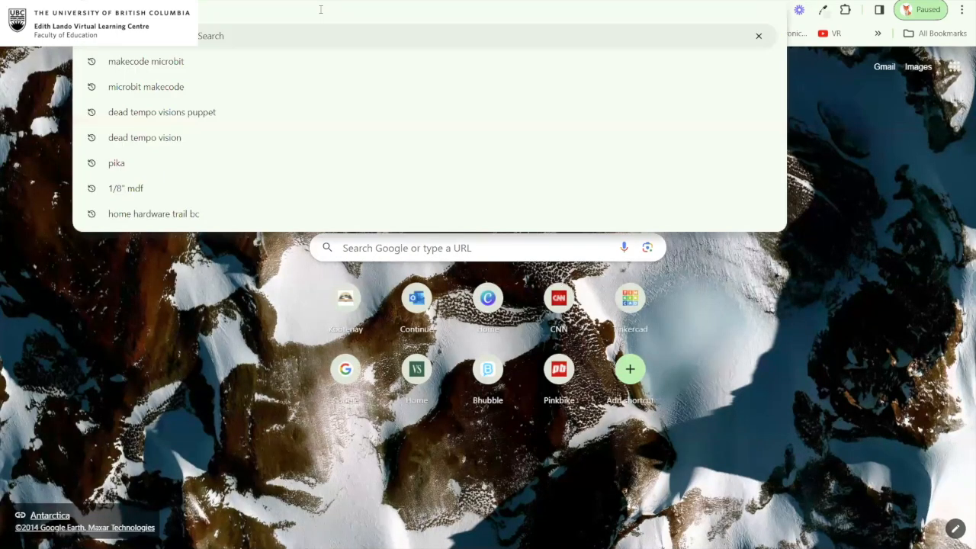
{"action": "type", "text": "microbit makecode"}
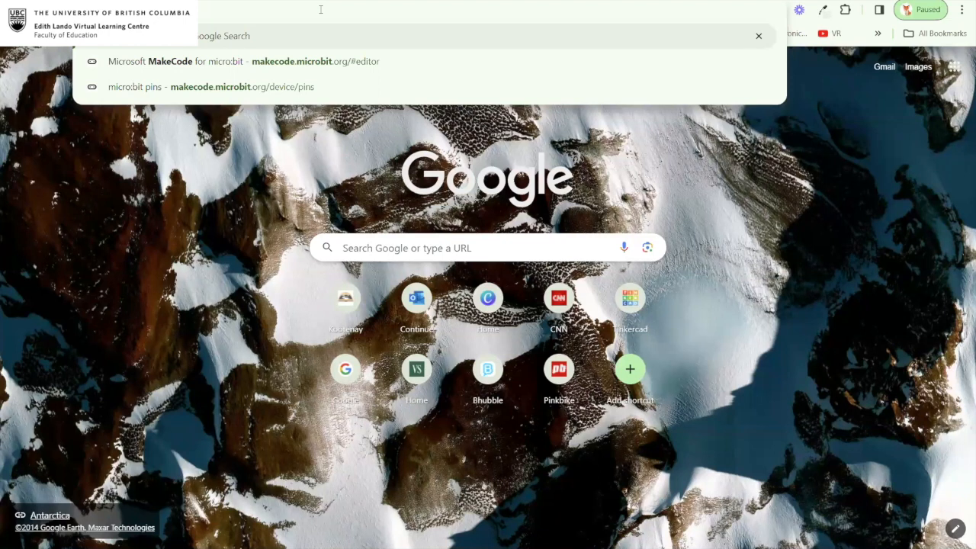
{"action": "key", "text": "Return"}
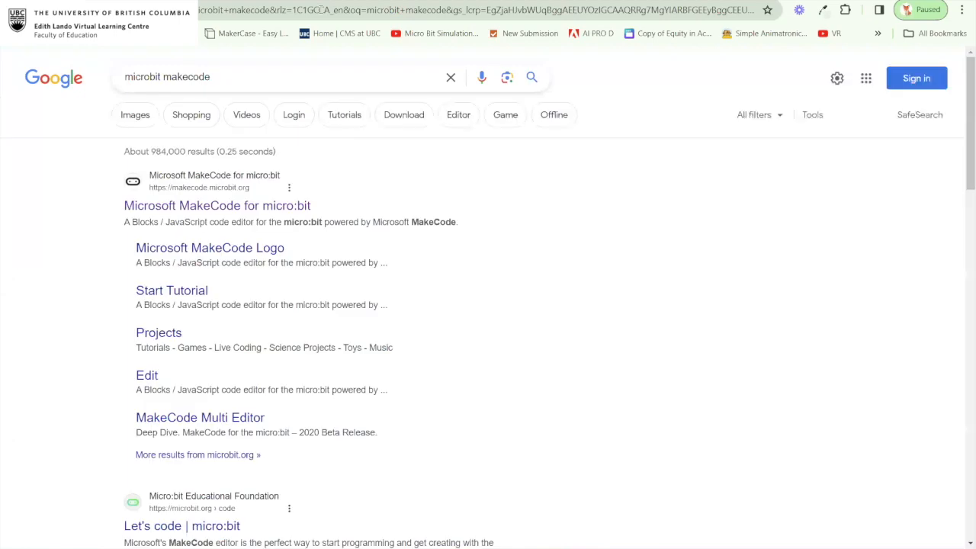
{"action": "left_click", "coordinate": [264, 205]}
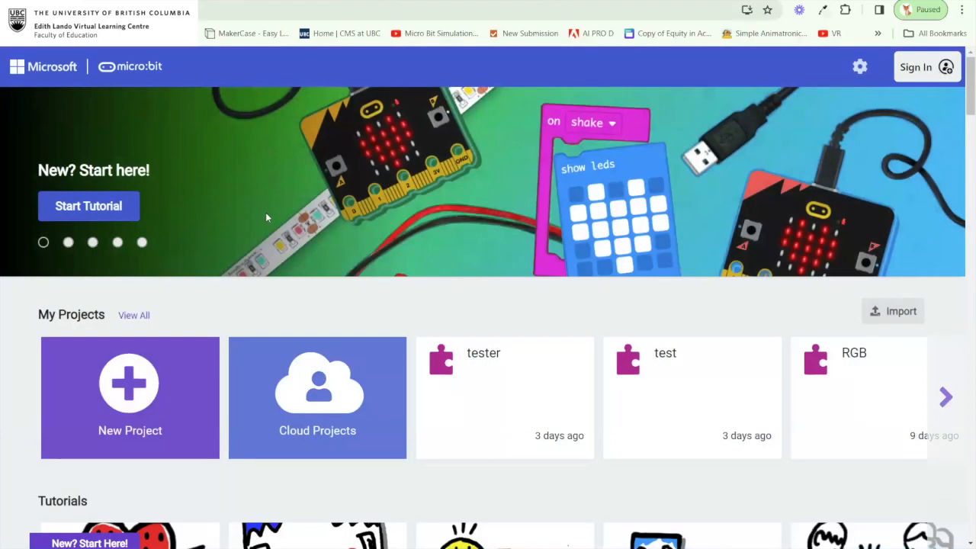
Start signing in to MakeCode with a Microsoft account.
{"action": "left_click", "coordinate": [927, 69]}
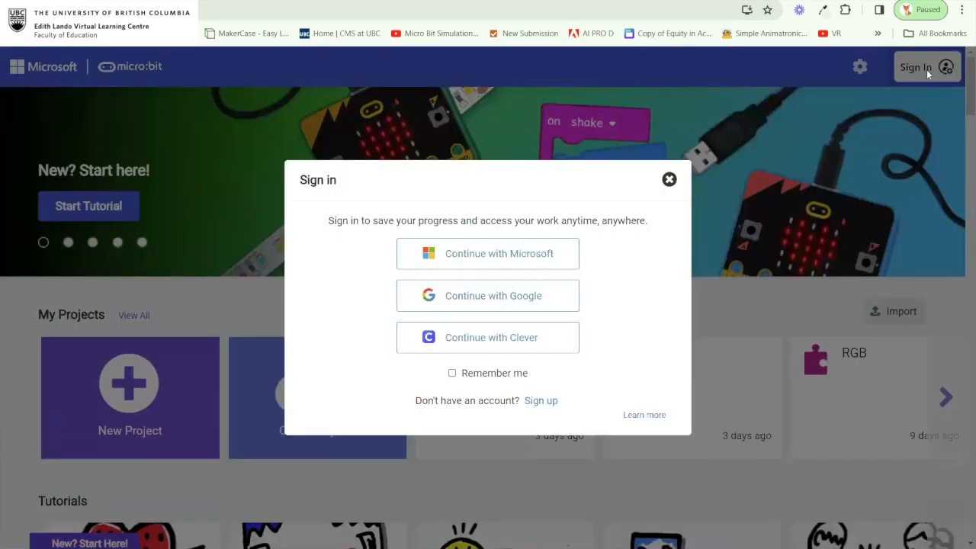
{"action": "left_click", "coordinate": [515, 259]}
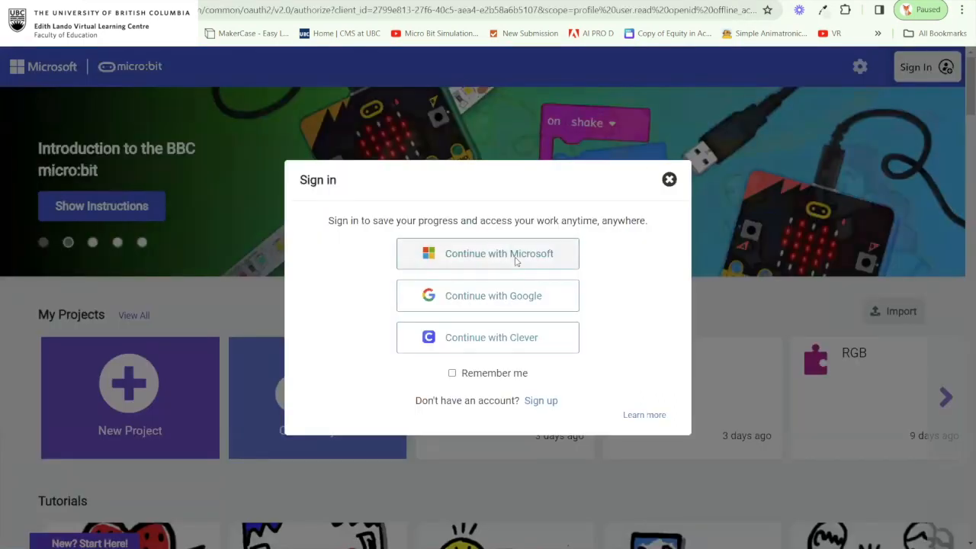